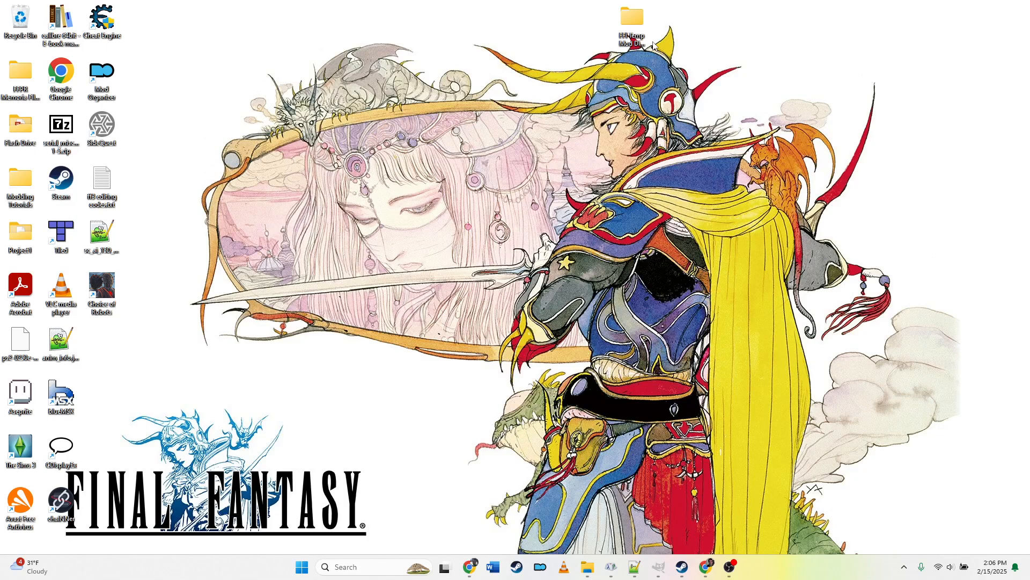
Step: Launch Tiled from the Start menu
click(302, 570)
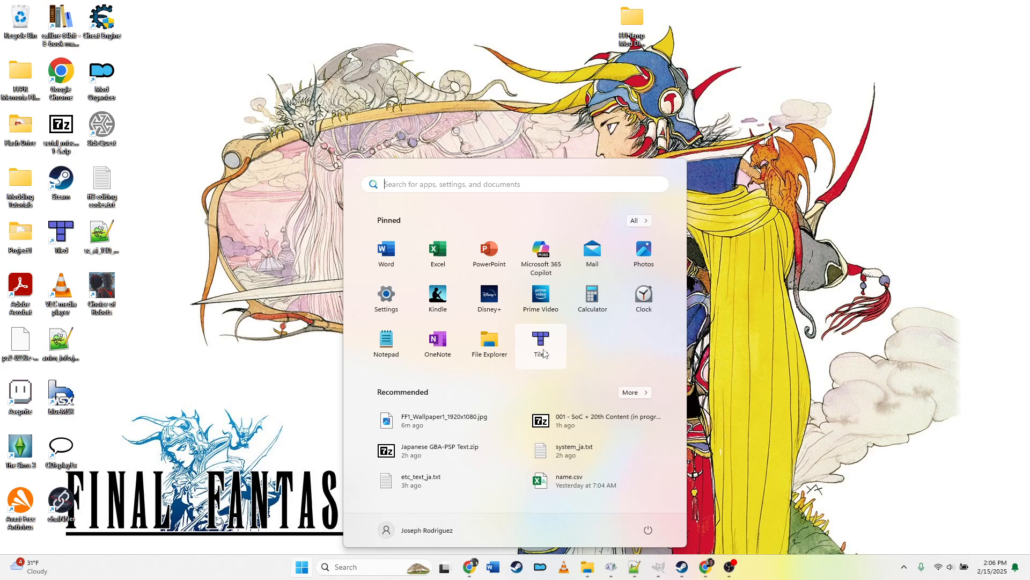
click(543, 350)
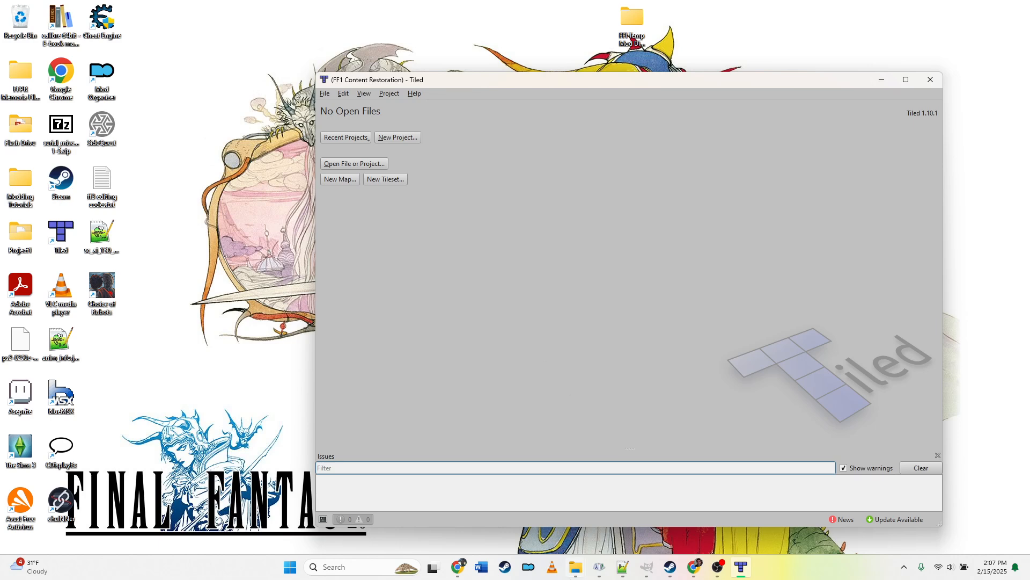
Step: Create a new folder named World Map Edit Mod inside the Magicite folder and open it
click(575, 569)
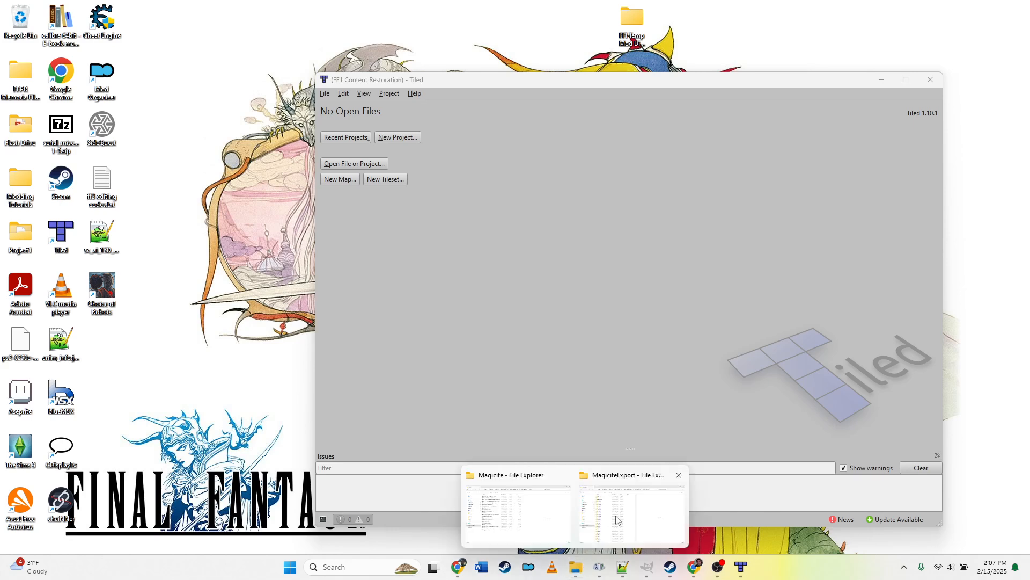
click(518, 511)
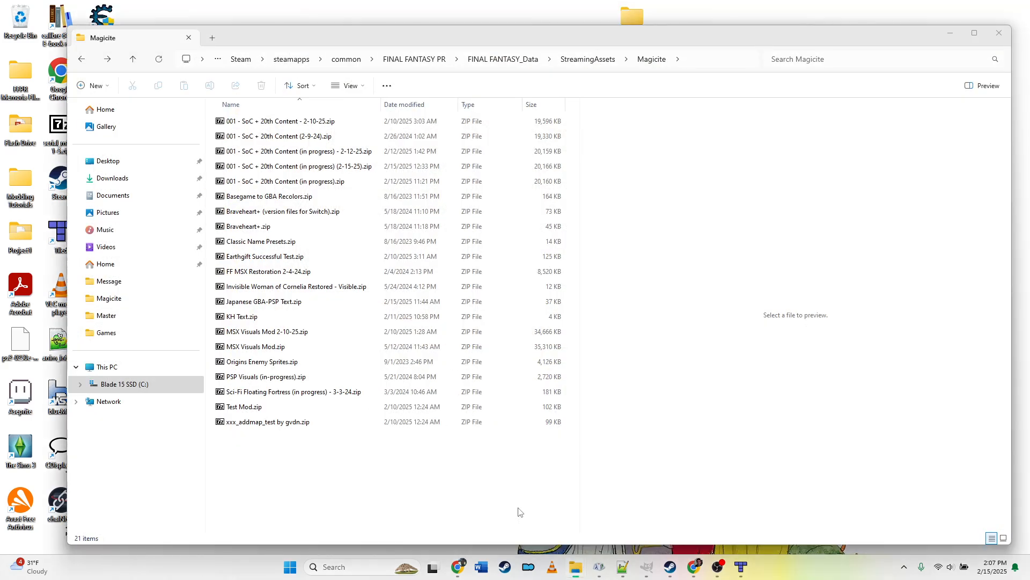
right_click(332, 469)
mouse_move(398, 421)
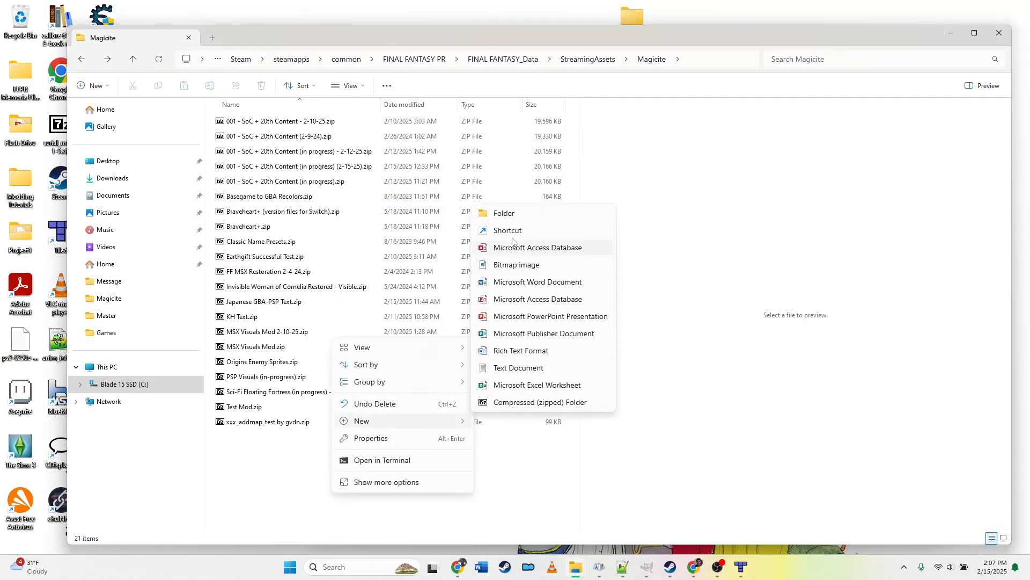
click(510, 214)
text(Worl)
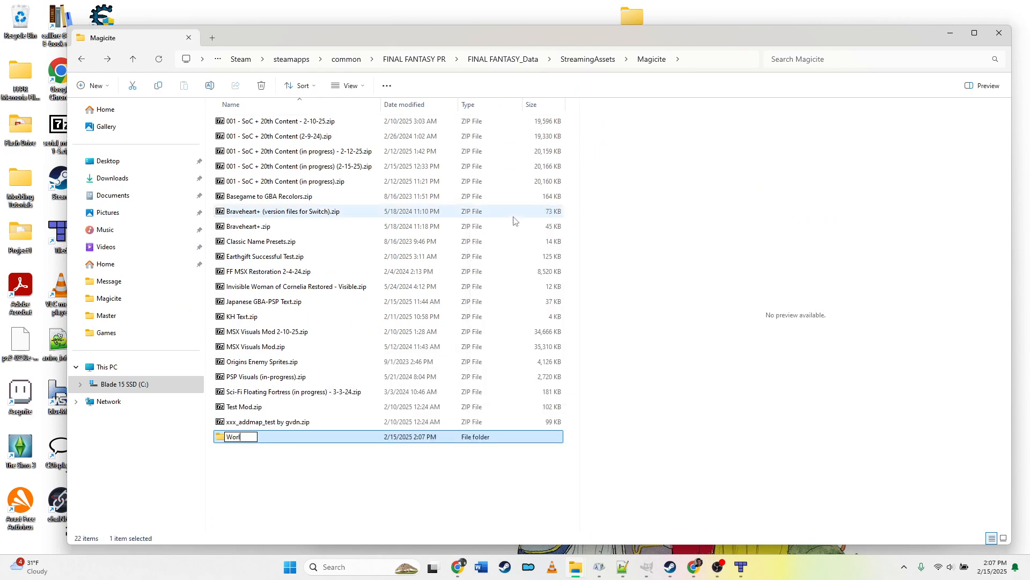
text(d Map Edit Mod)
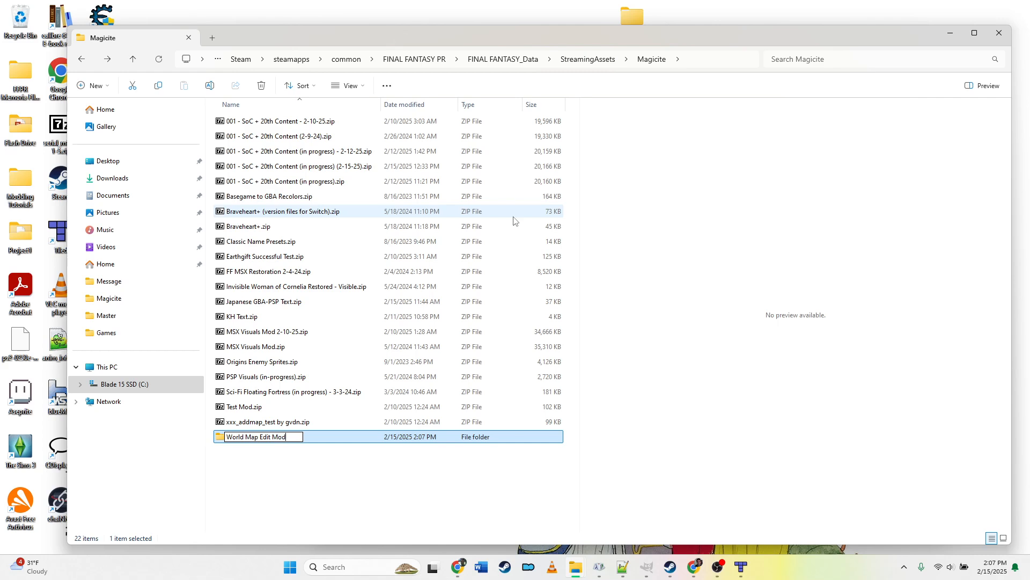
key(Return)
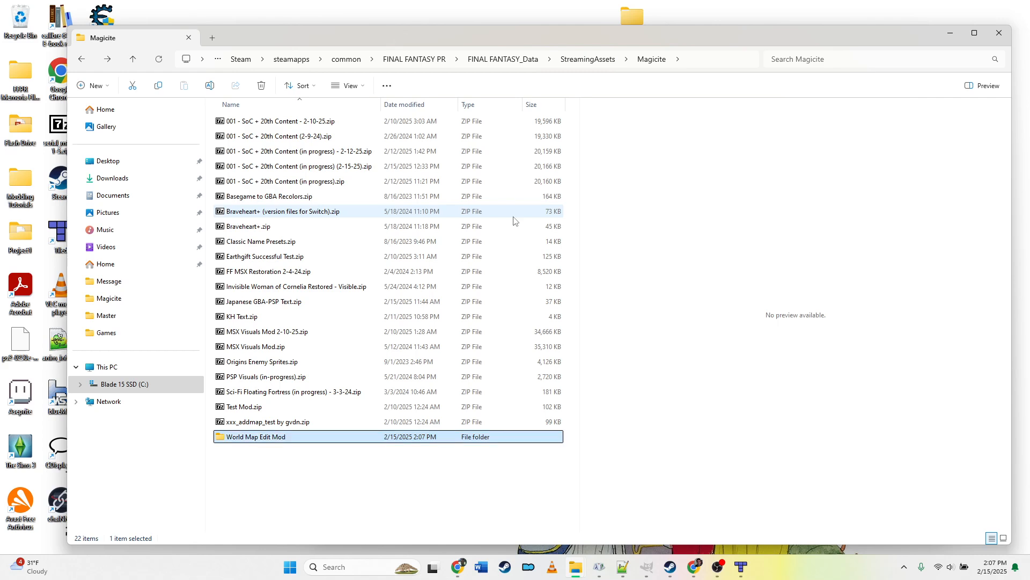
double_click(280, 437)
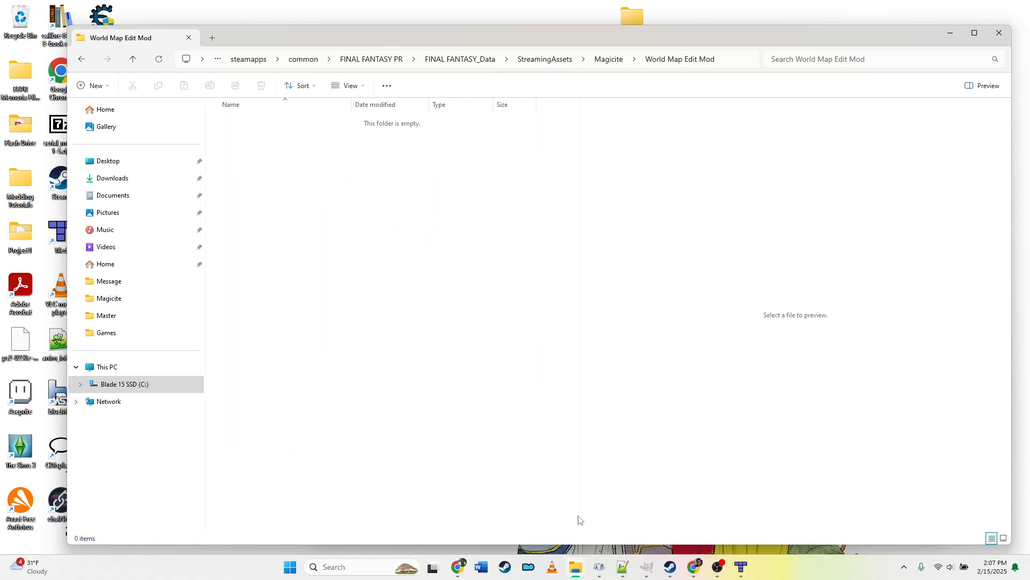
Step: Copy the map_10010 folder from MagiciteExport and paste it into World Map Edit Mod
mouse_move(575, 569)
click(614, 527)
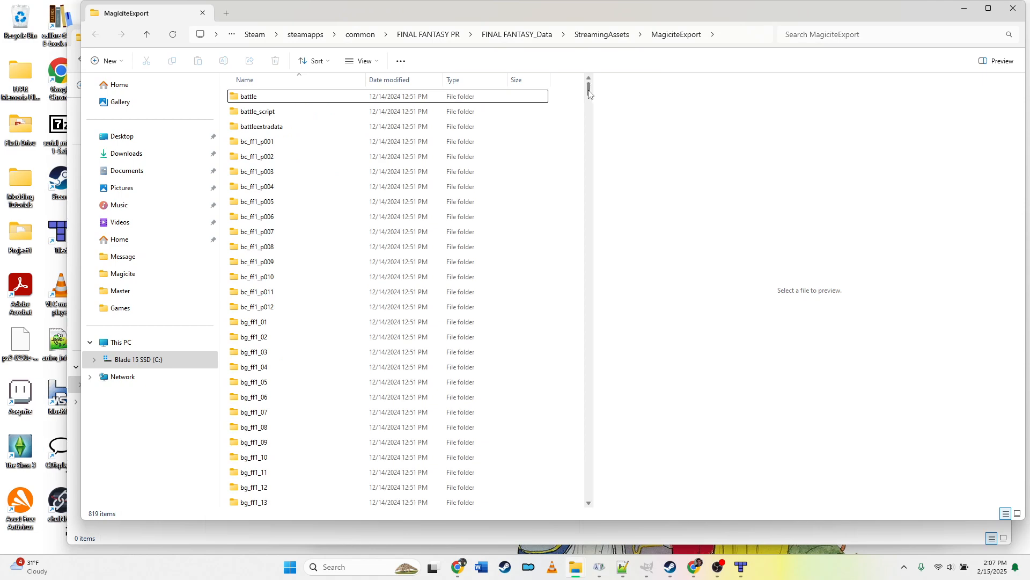
drag(589, 92, 612, 272)
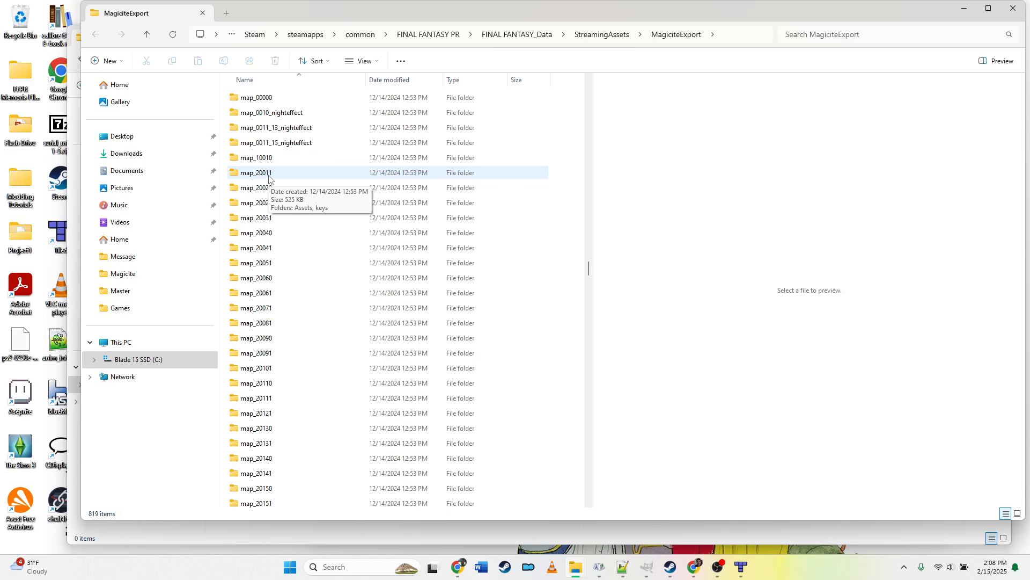
click(273, 159)
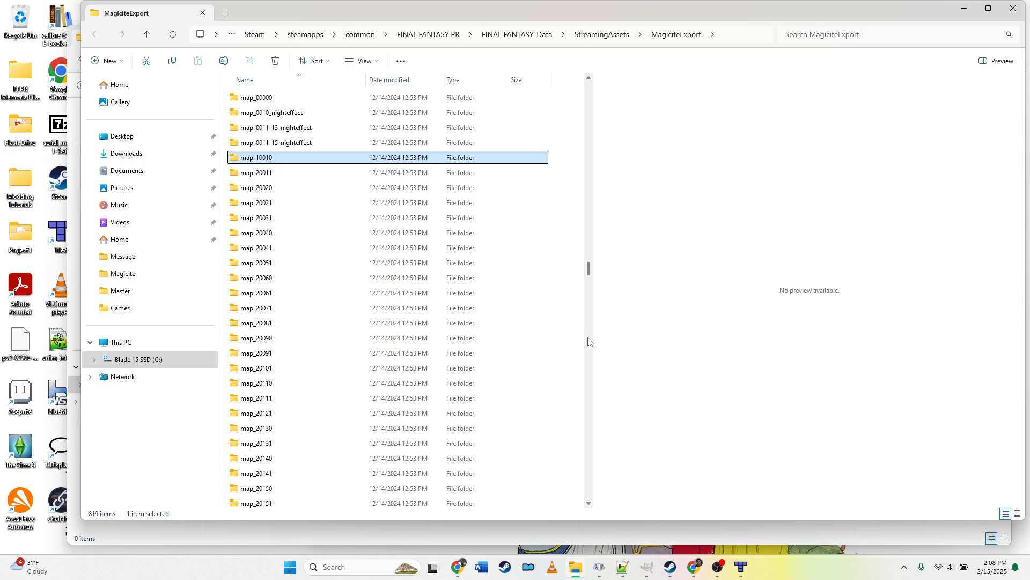
click(590, 392)
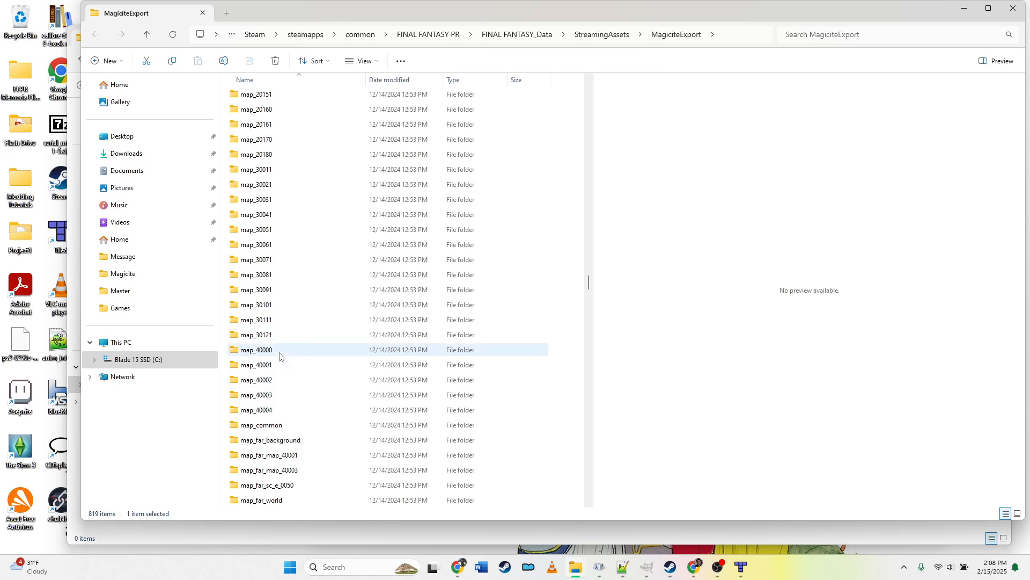
mouse_move(281, 354)
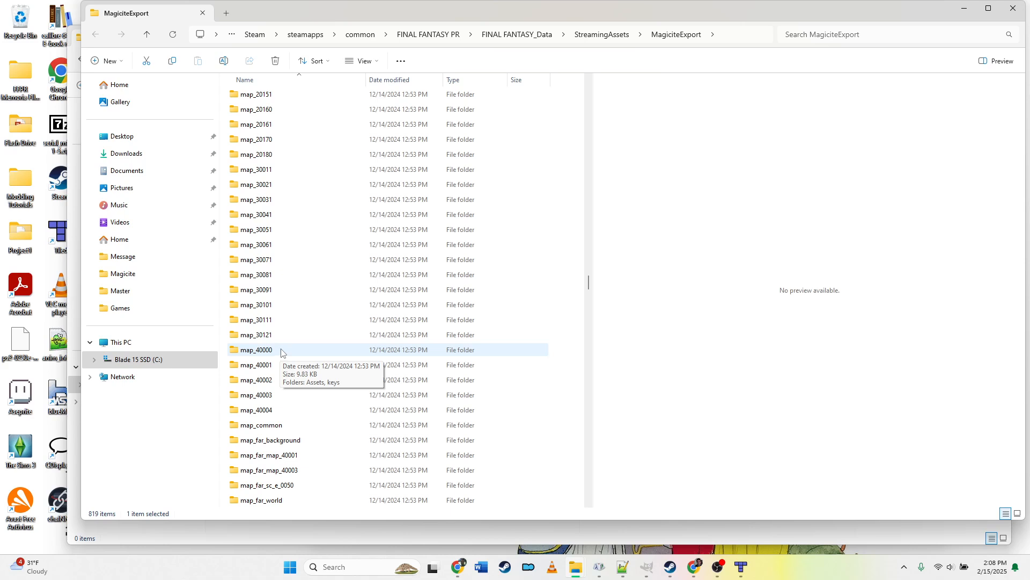
click(589, 139)
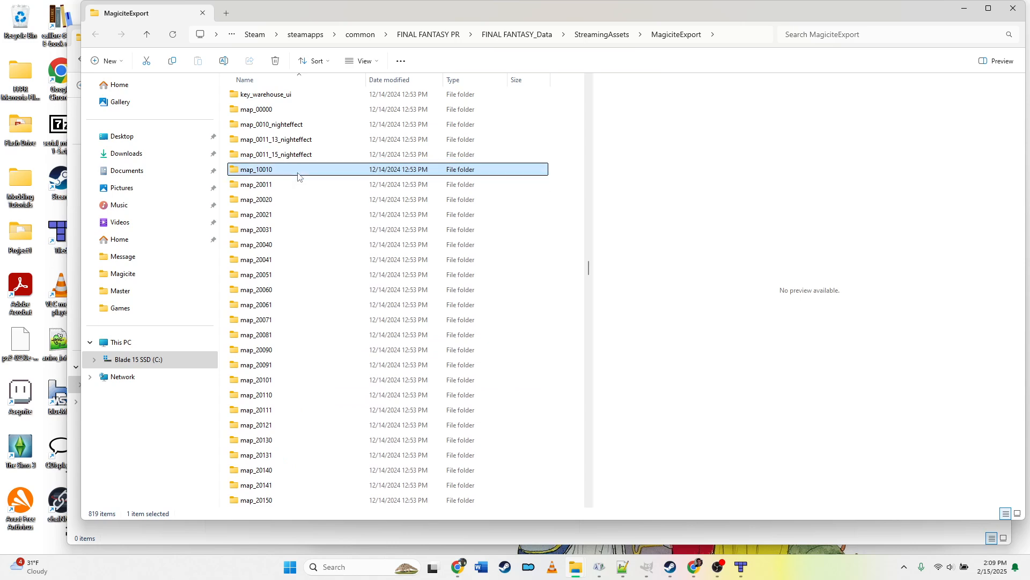
key(ctrl+c)
mouse_move(568, 572)
click(533, 513)
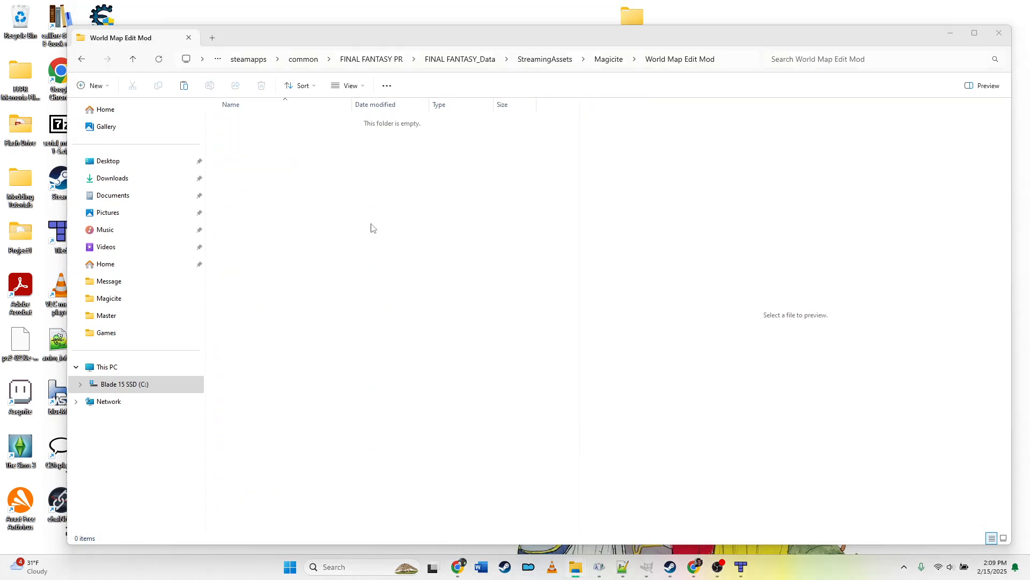
key(ctrl+v)
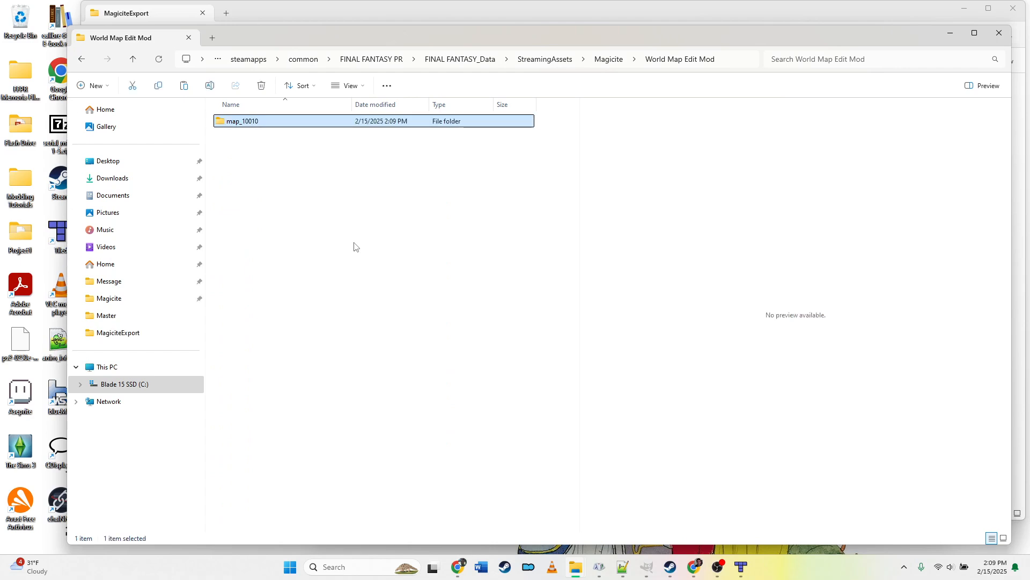
Step: Open the copied map's Assets > GameAssets > Serial > Res > Map > Map_10010 folder
double_click(248, 123)
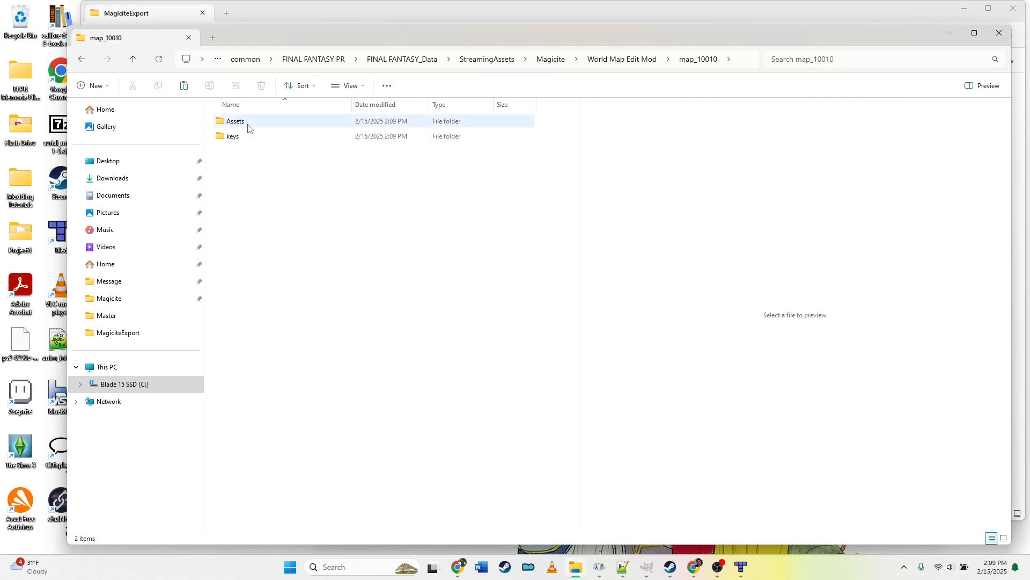
double_click(248, 124)
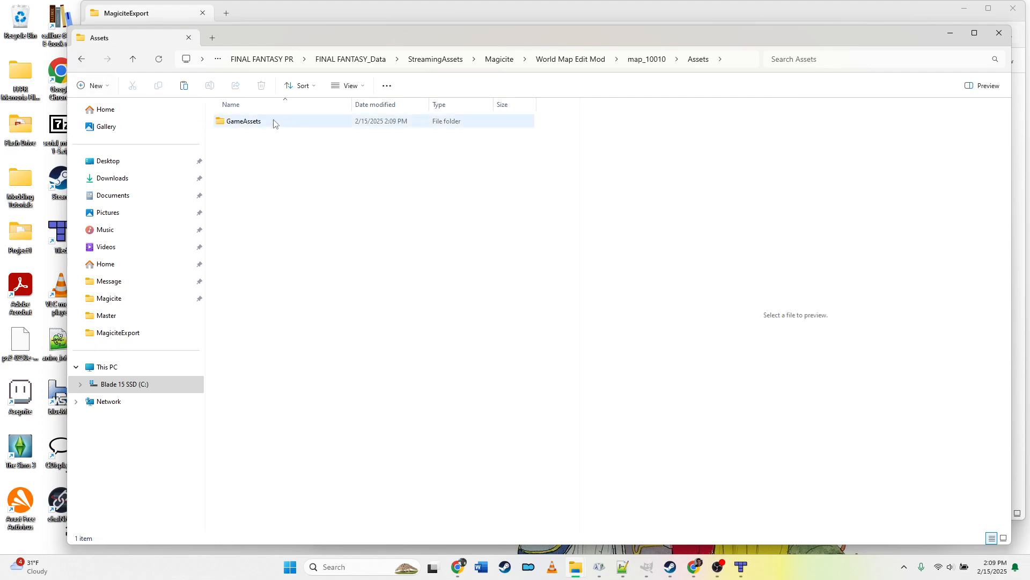
click(256, 122)
double_click(257, 122)
double_click(257, 123)
click(257, 123)
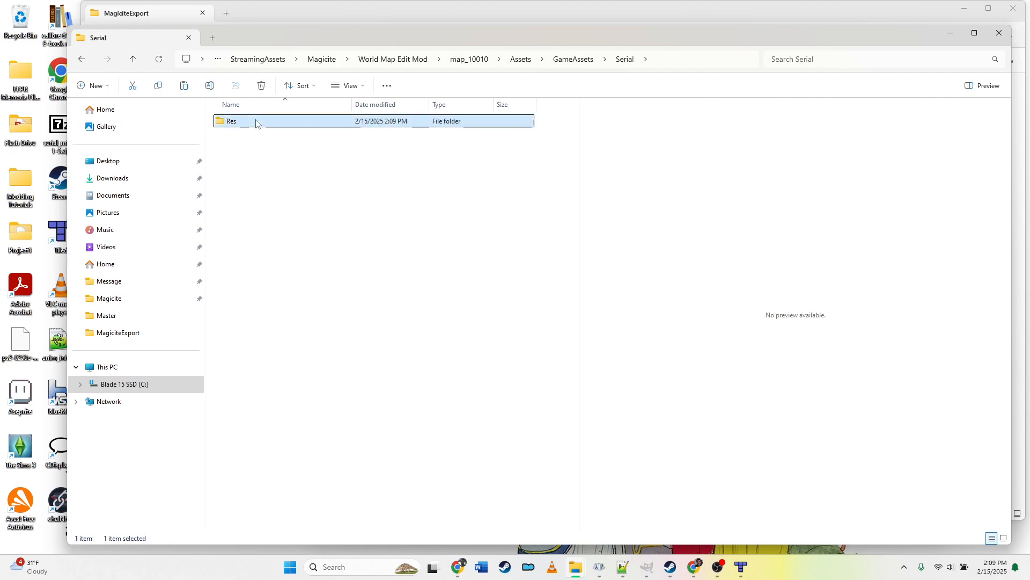
double_click(256, 122)
double_click(257, 123)
double_click(254, 121)
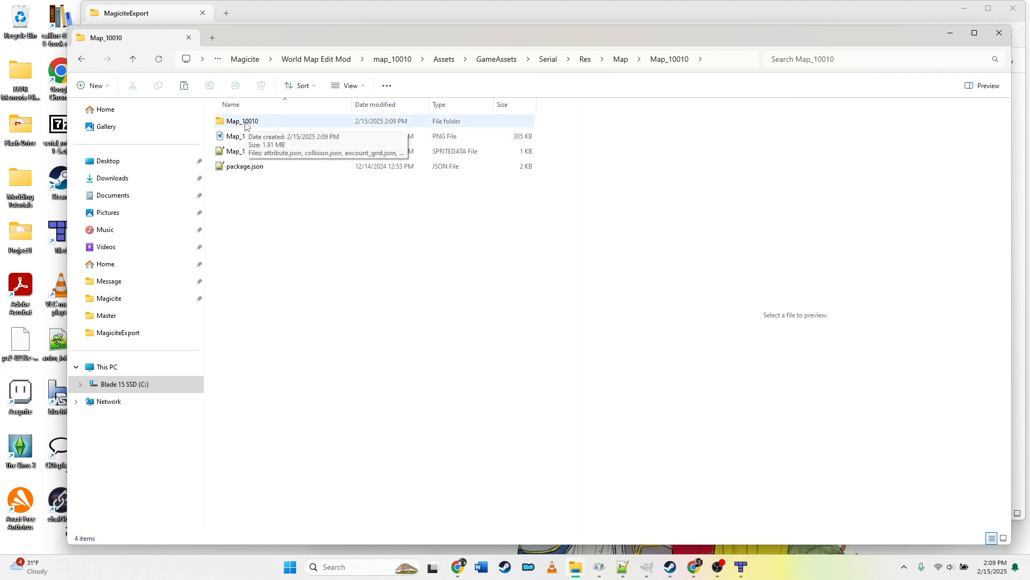
click(81, 59)
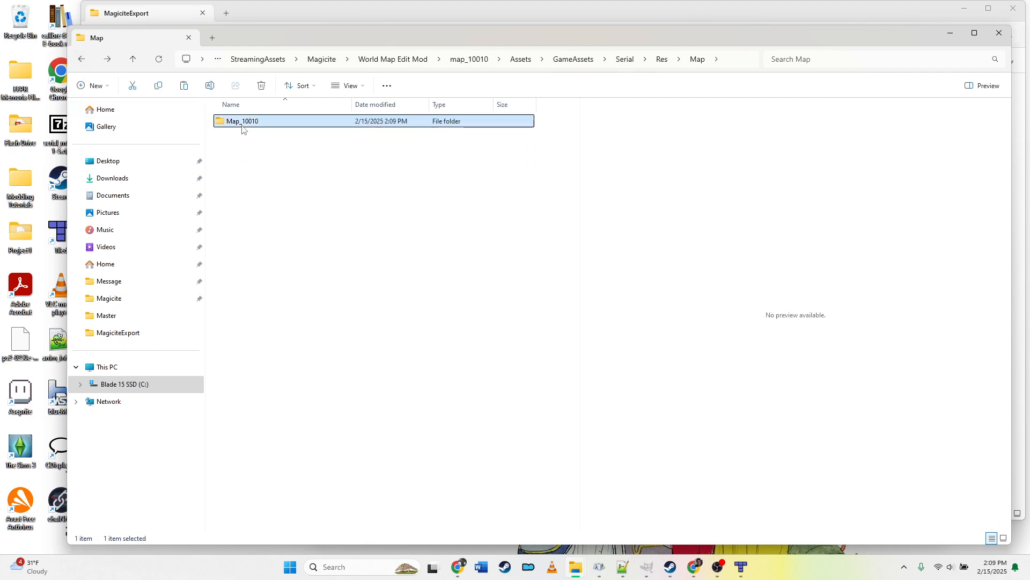
double_click(242, 121)
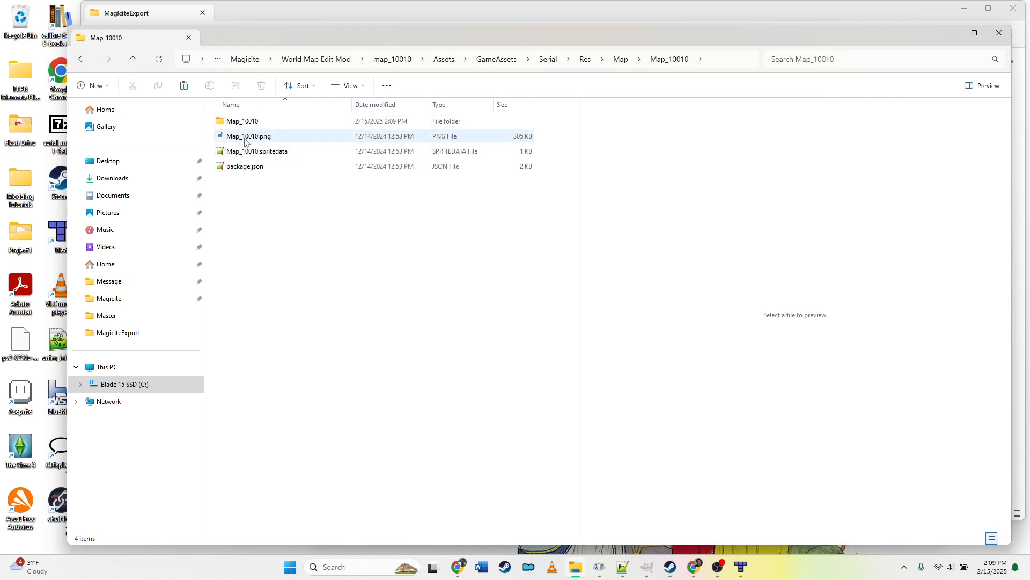
Step: Delete the Map_10010.spritedata file
click(247, 136)
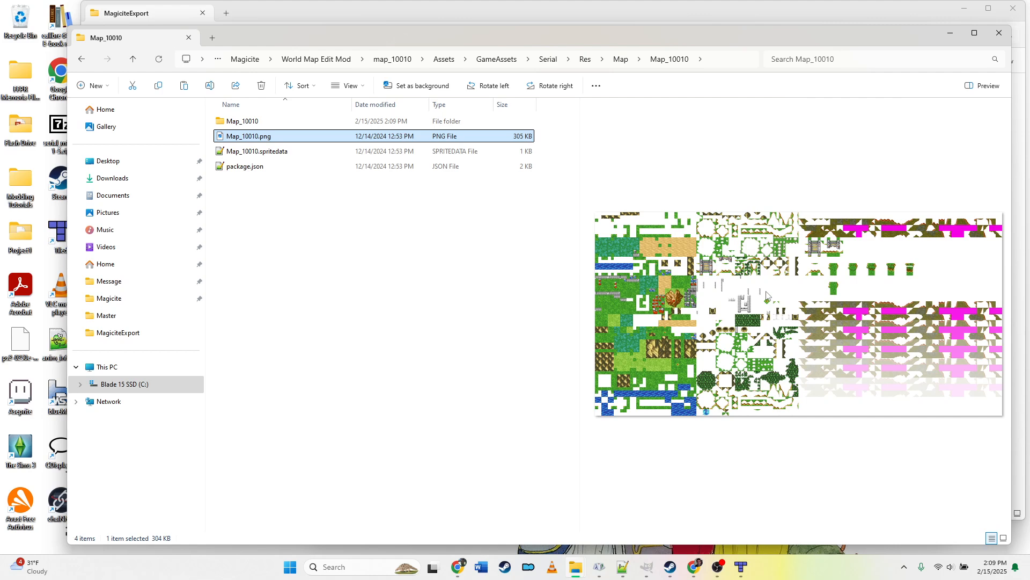
click(269, 151)
click(276, 168)
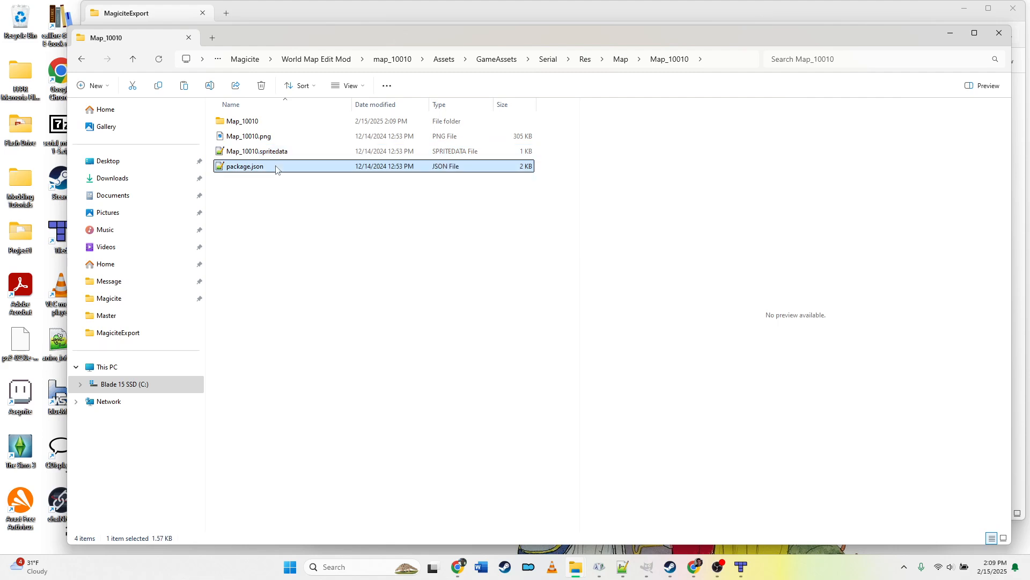
click(282, 155)
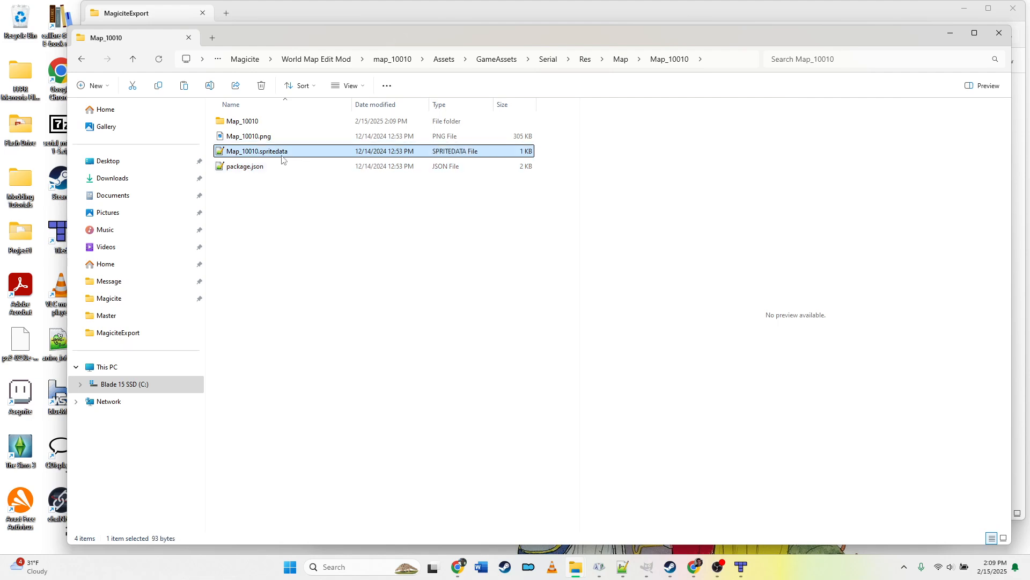
key(Delete)
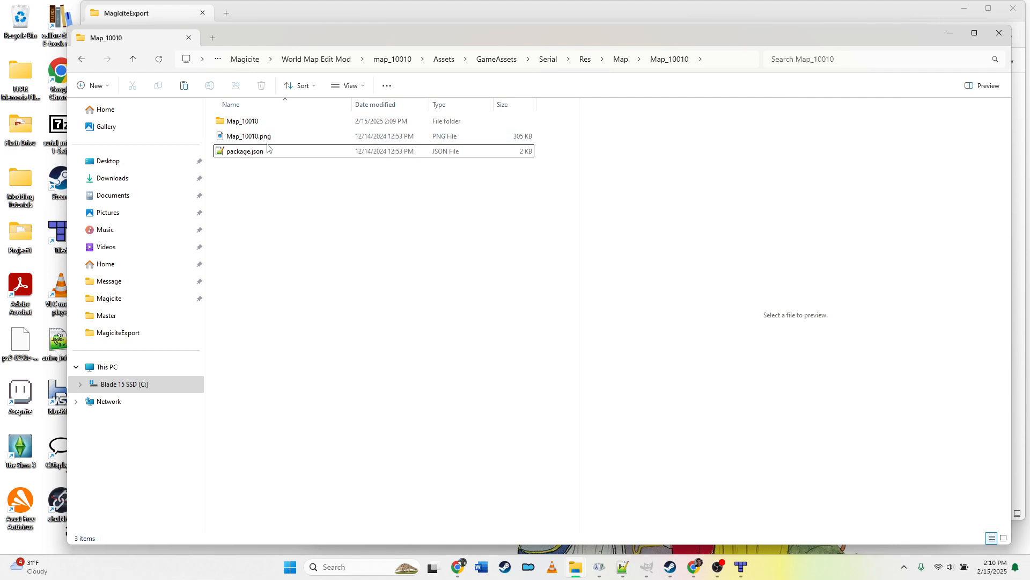
Step: In the inner Map_10010 folder, delete attribute.json, collision.json and encount_grid.json
double_click(248, 125)
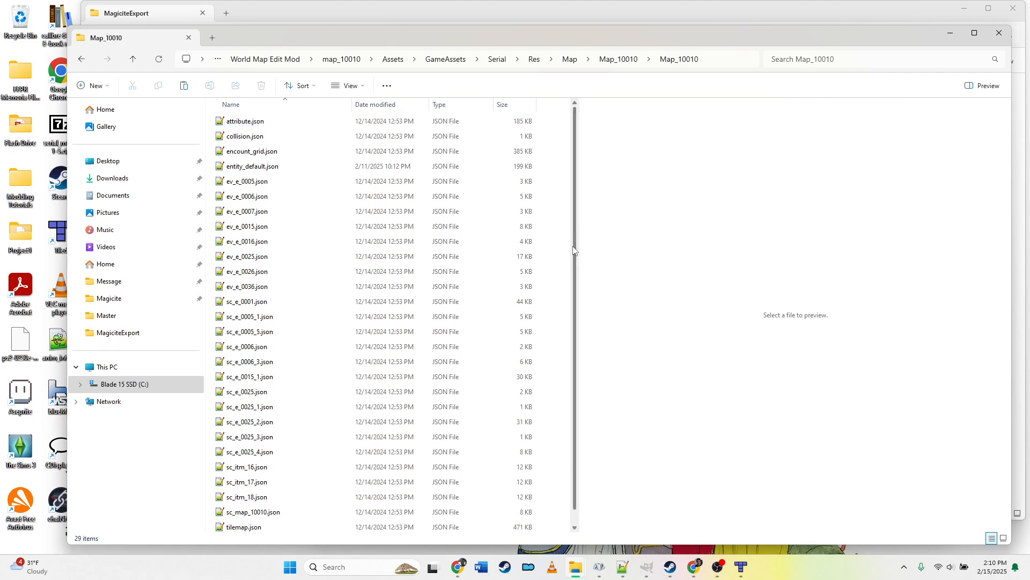
scroll(574, 255, down, 1)
scroll(554, 315, up, 1)
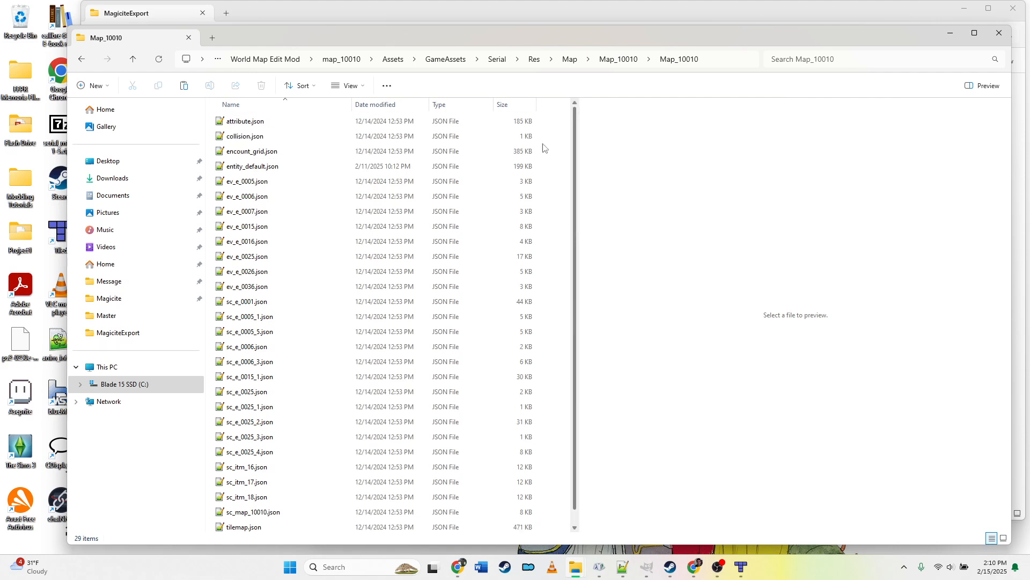
click(282, 121)
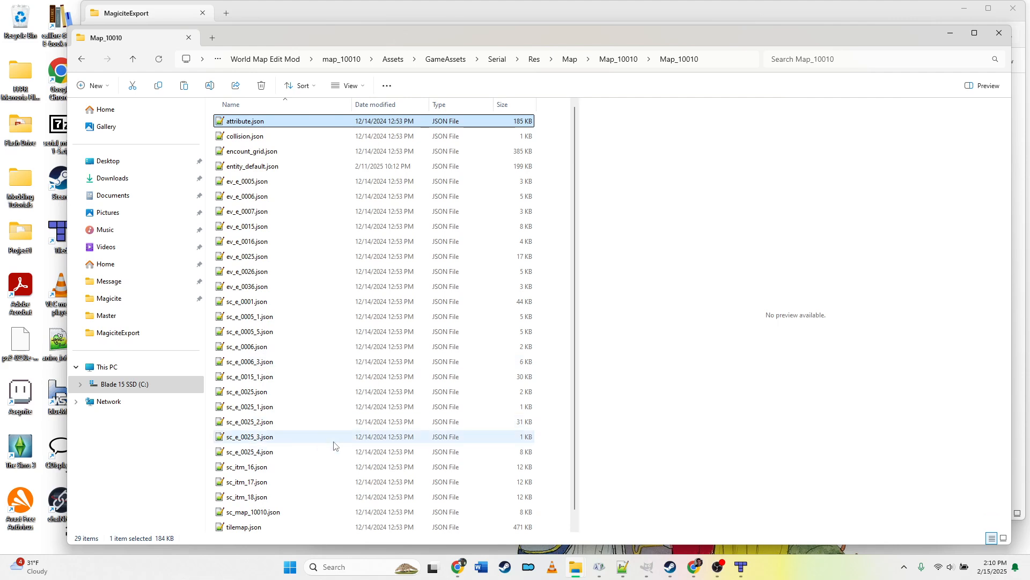
scroll(576, 446, down, 1)
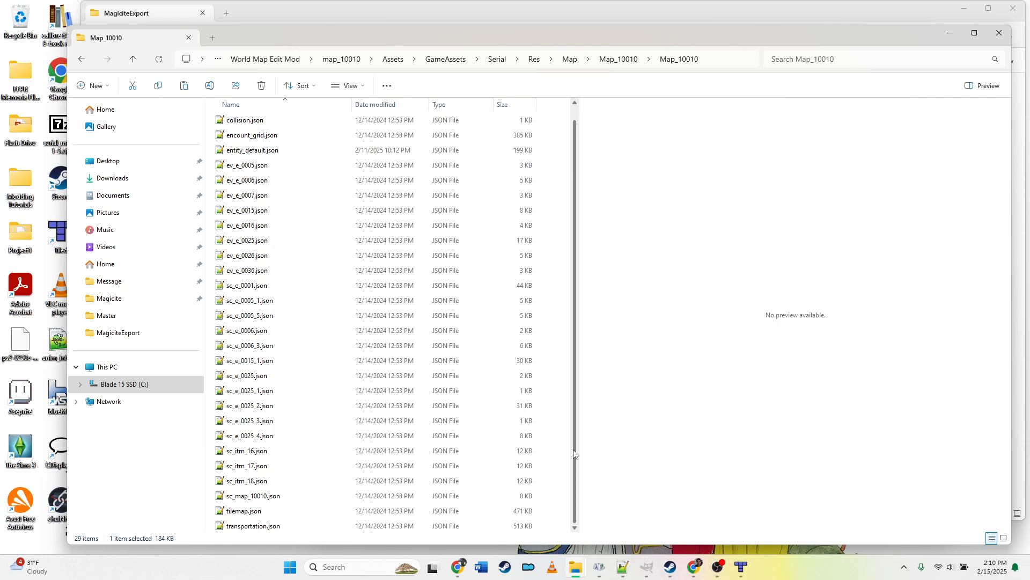
scroll(575, 376, up, 1)
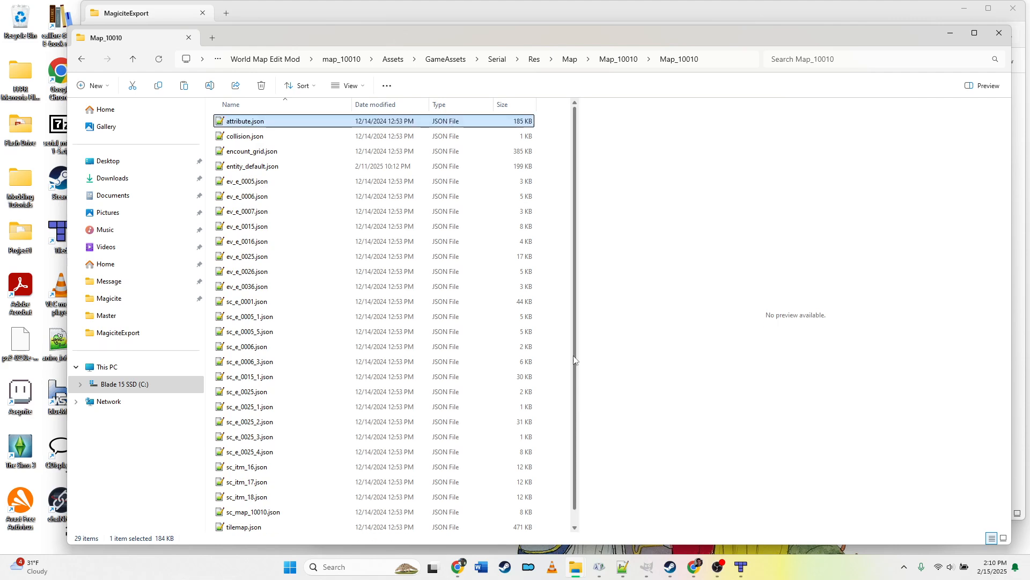
click(290, 136)
click(271, 122)
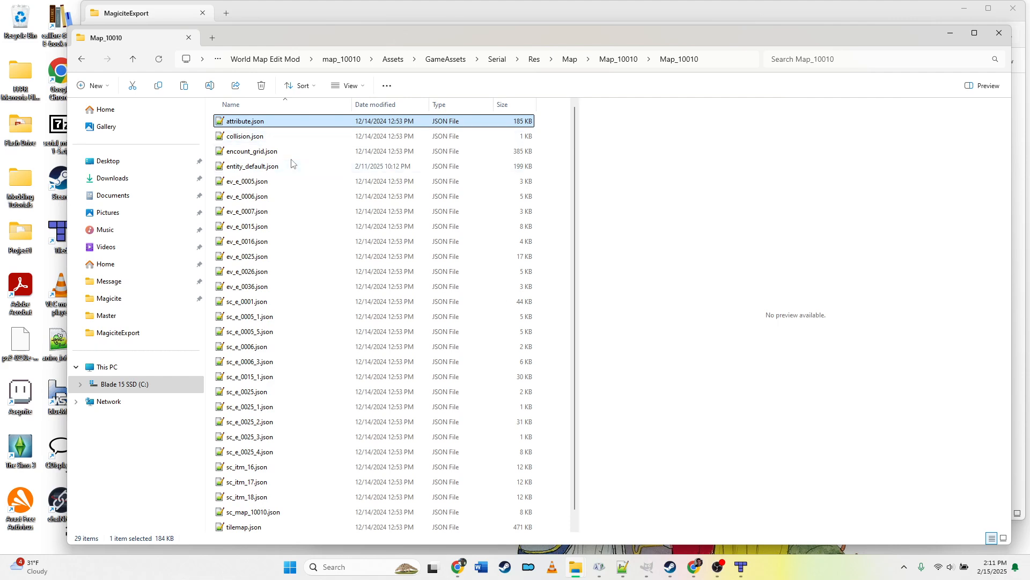
key(Delete)
shift+click(323, 142)
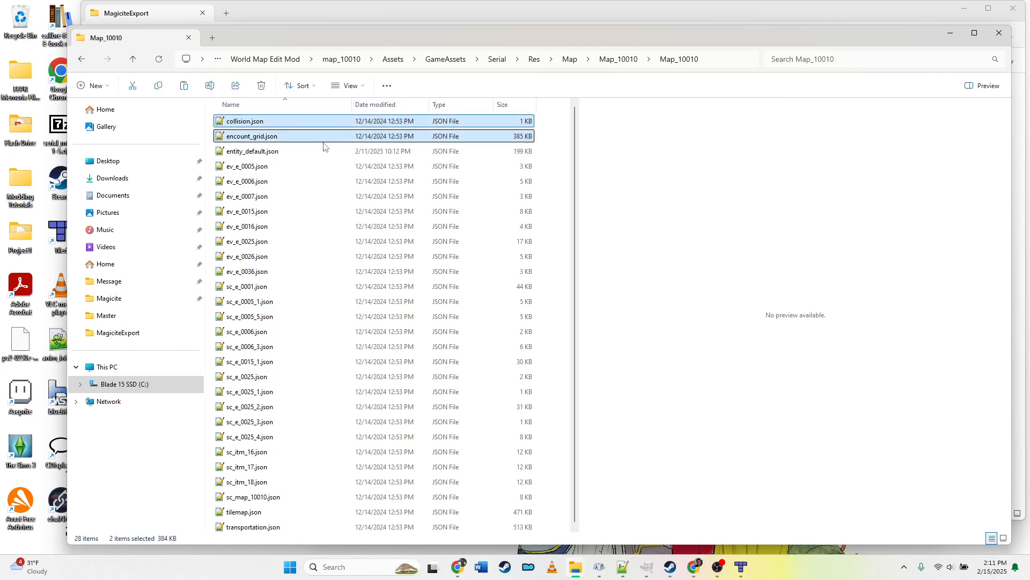
key(Delete)
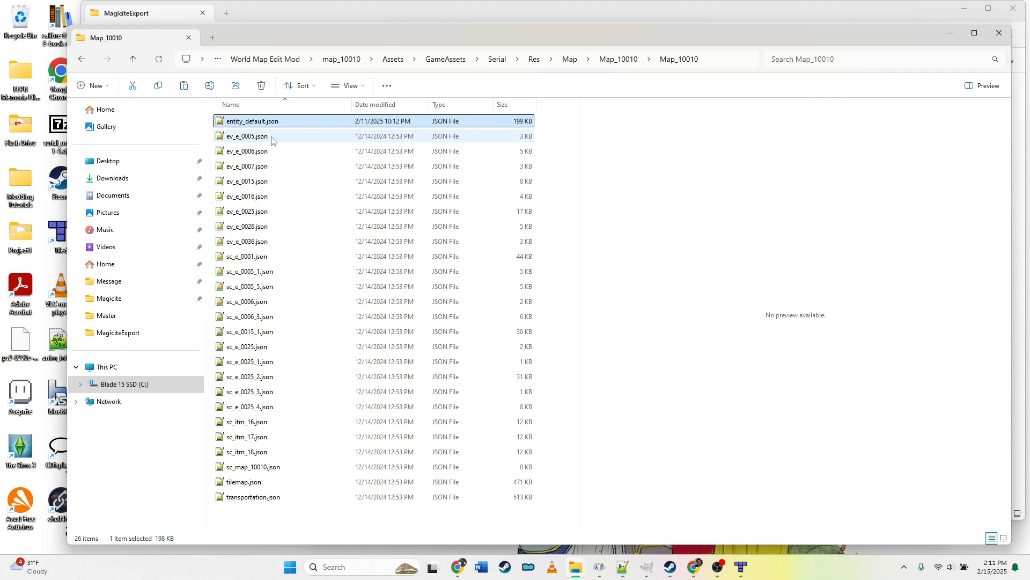
Step: Delete all the ev_e and sc_ JSON files, keeping entity_default.json, tilemap.json and transportation.json
click(271, 136)
key(shift+Down)
key(shift+Down)
key(shift+Down)
key(shift+Down)
key(shift+Down)
key(shift+Down)
key(shift+Down)
key(shift+Down)
key(shift+Down)
key(shift+Down)
key(shift+Down)
key(shift+Down)
key(shift+Down)
key(shift+Down)
key(shift+Down)
key(shift+Down)
key(shift+Down)
key(shift+Down)
key(shift+Down)
key(shift+Down)
key(shift+Down)
key(shift+Down)
key(shift+Down)
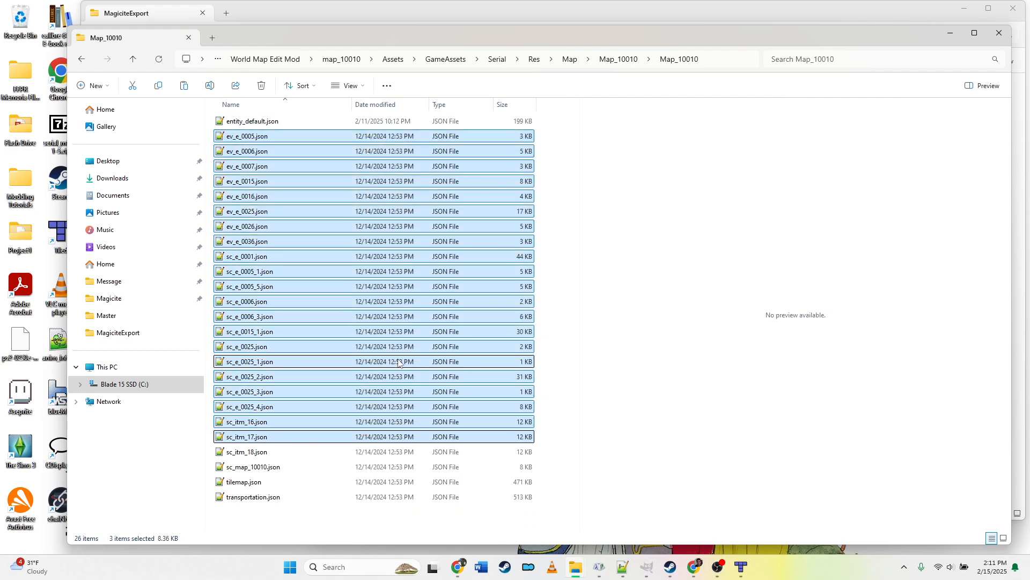
key(shift+Up)
key(Delete)
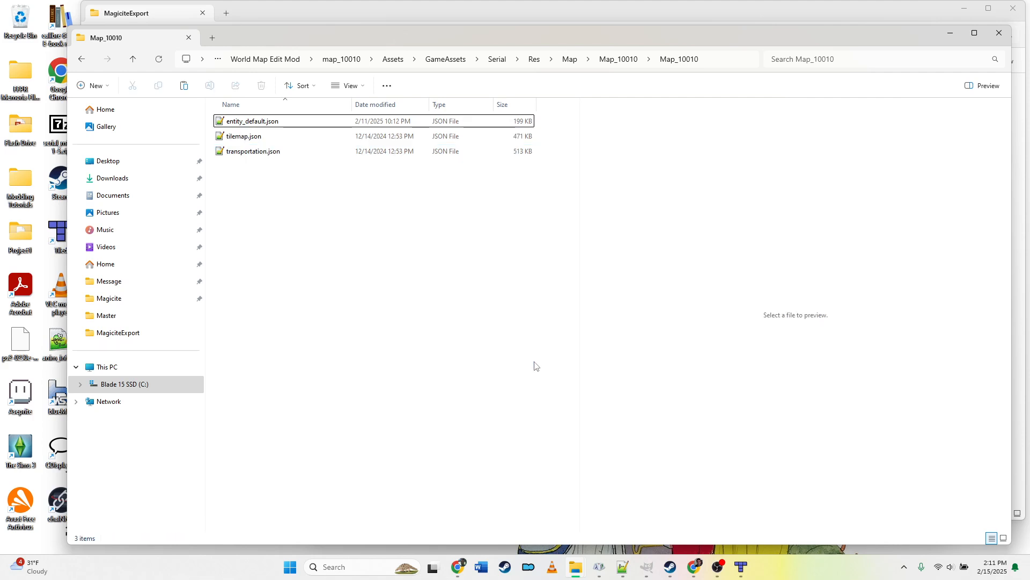
Step: Delete entity_default.json from the inner Map_10010 folder
click(260, 153)
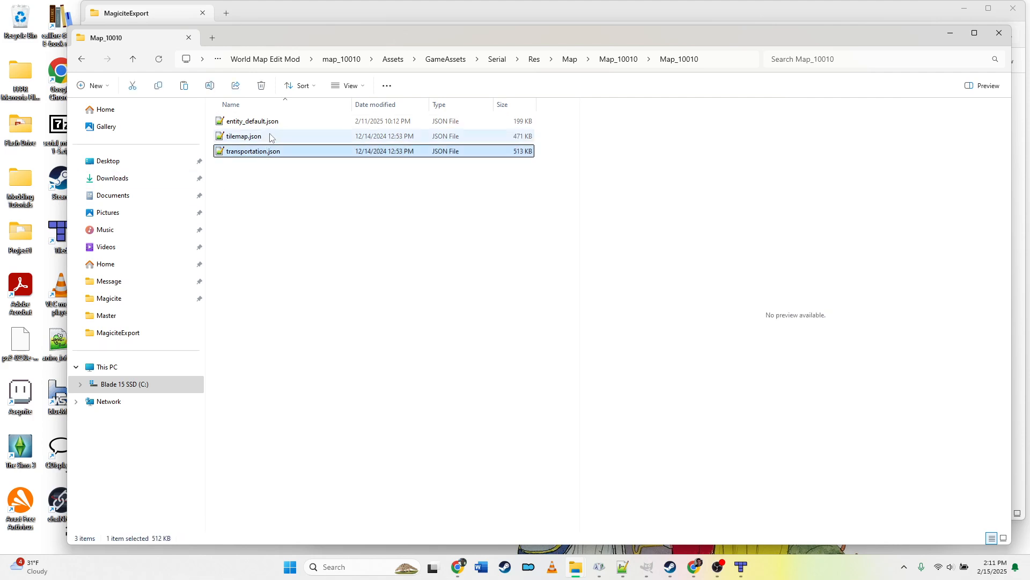
click(262, 138)
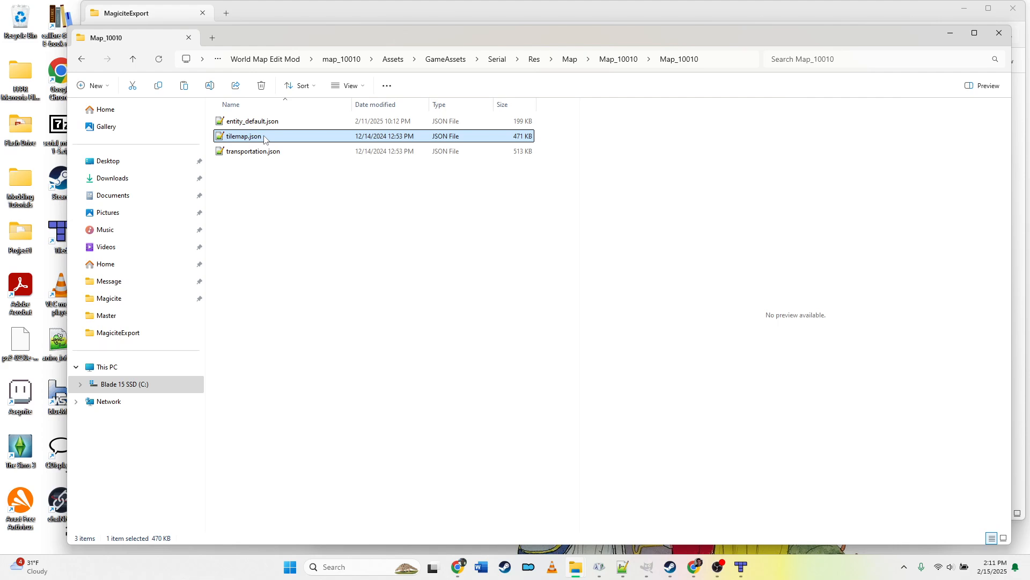
click(263, 153)
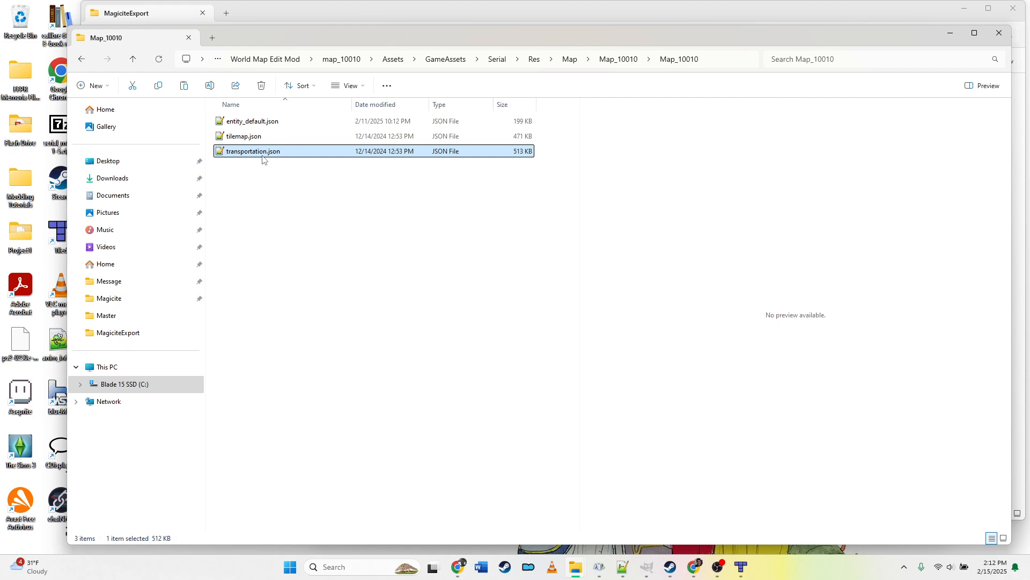
click(266, 126)
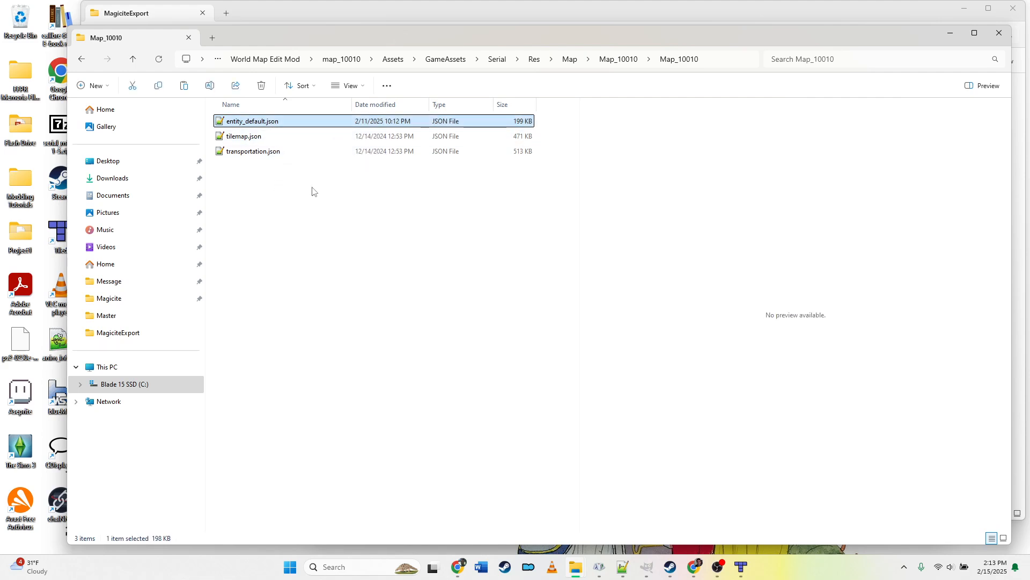
key(Delete)
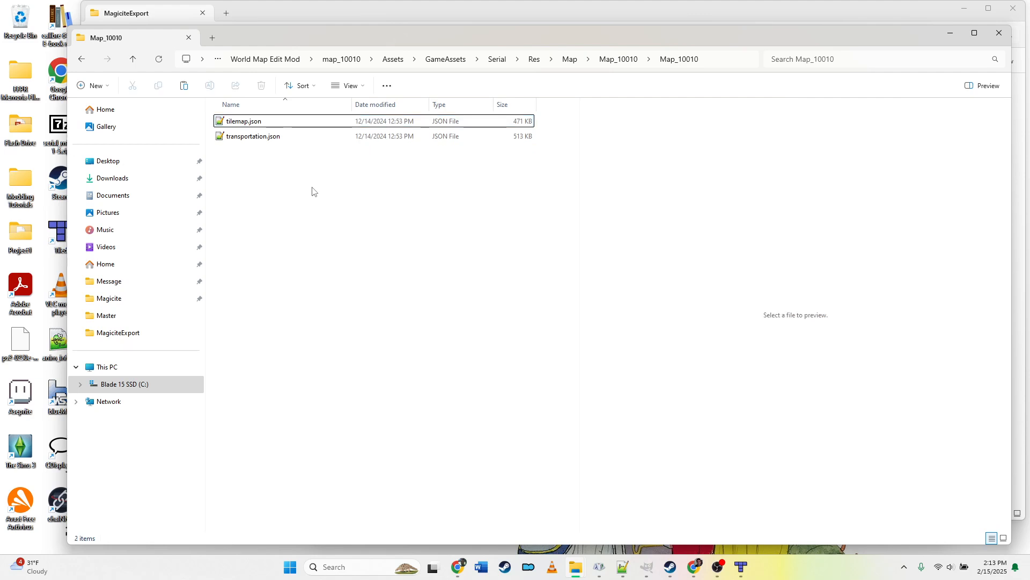
Step: Open tilemap.json from the copied inner Map_10010 folder in Tiled, pasting the folder path copied from Explorer
click(255, 123)
click(264, 139)
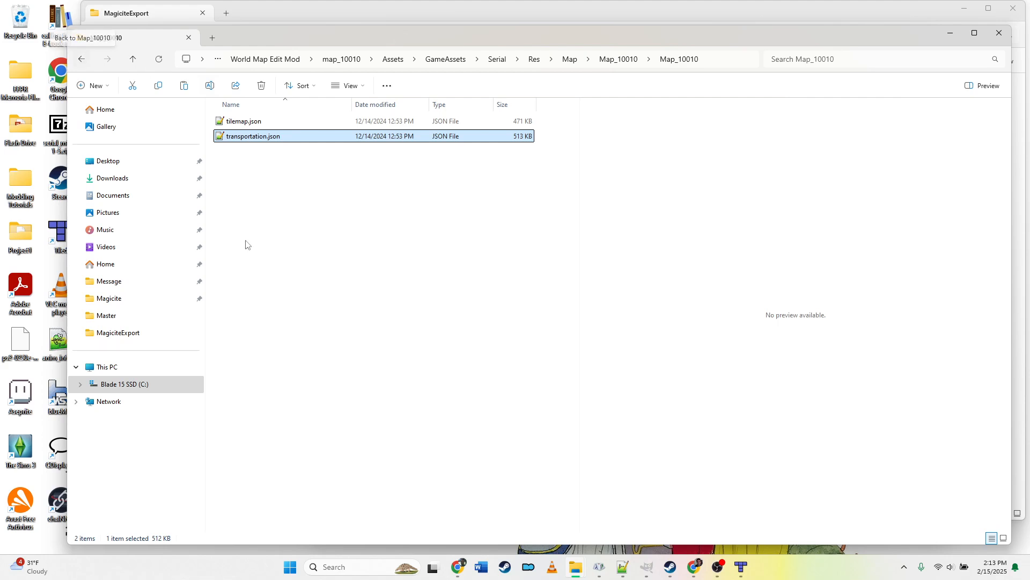
click(743, 570)
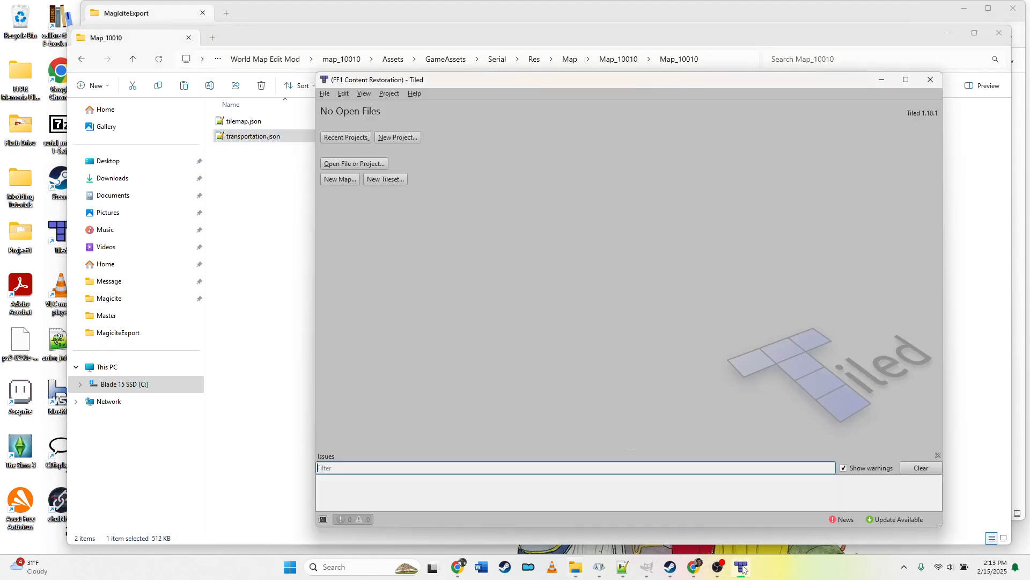
click(326, 95)
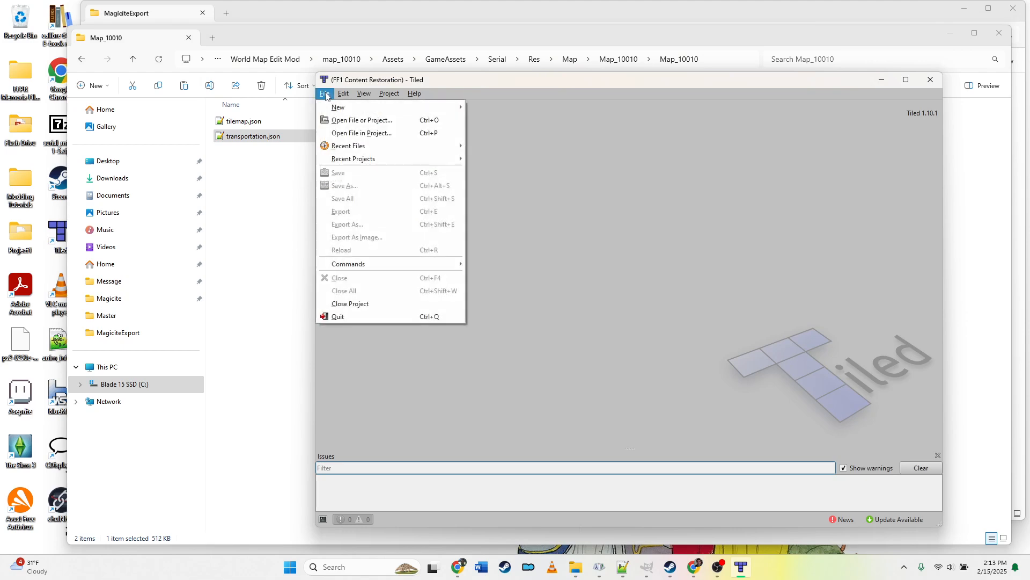
click(338, 128)
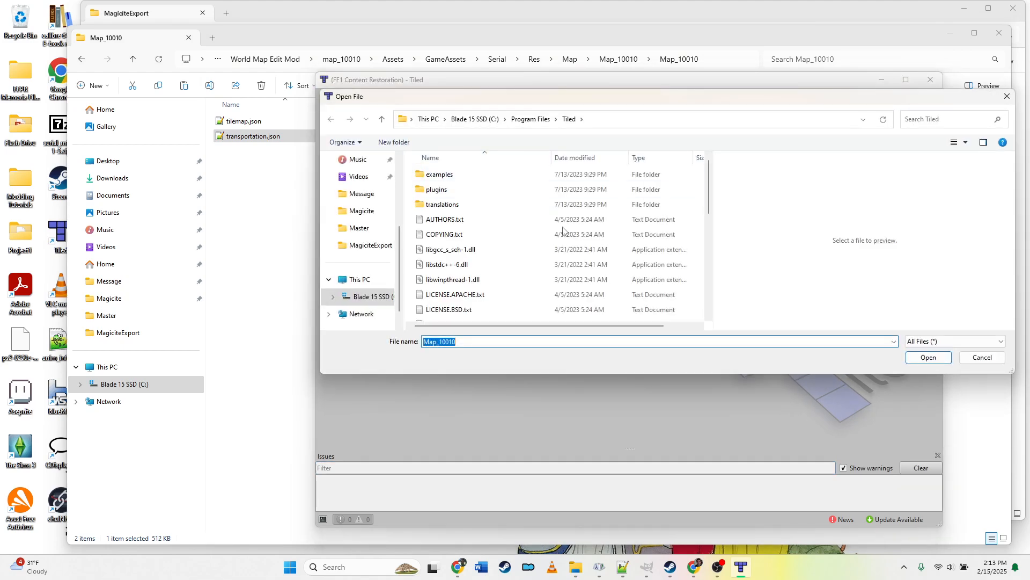
click(700, 68)
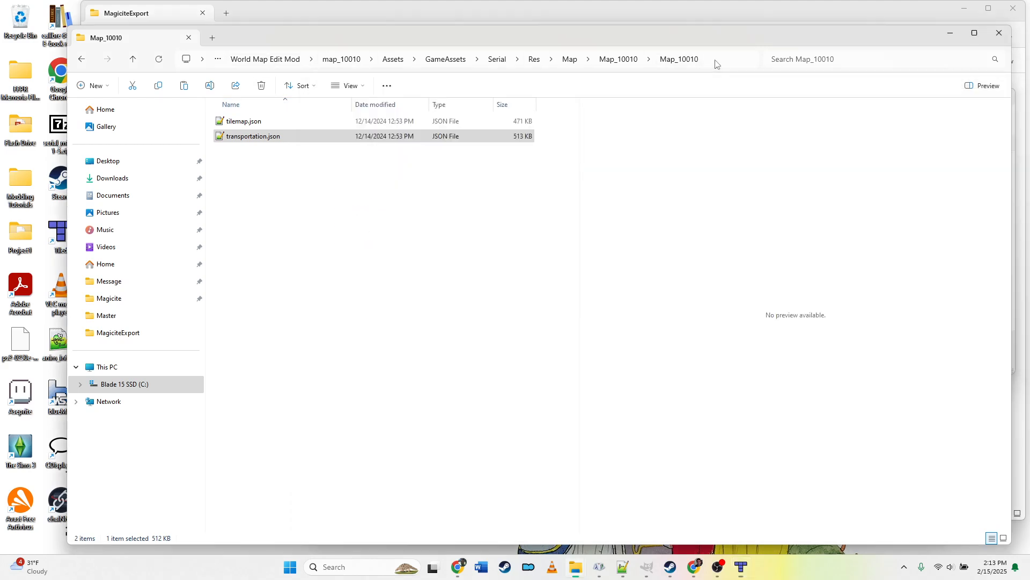
click(716, 64)
key(ctrl+c)
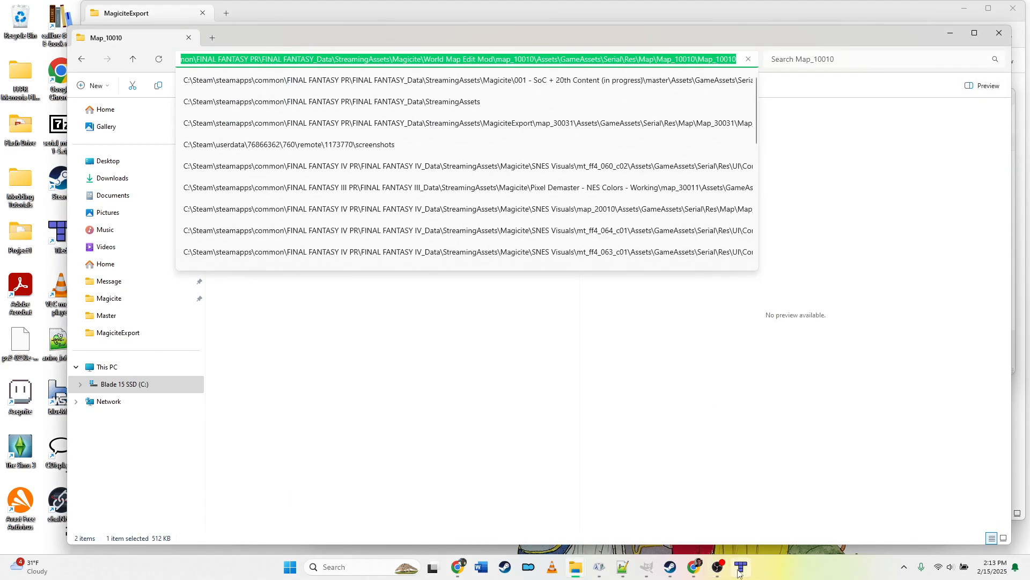
click(741, 567)
click(603, 121)
key(ctrl+v)
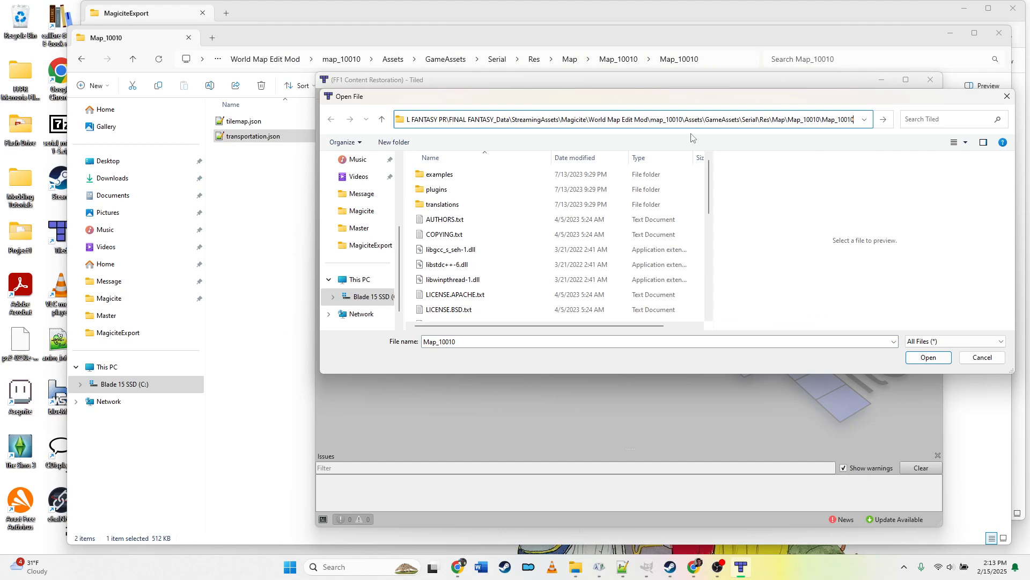
key(Return)
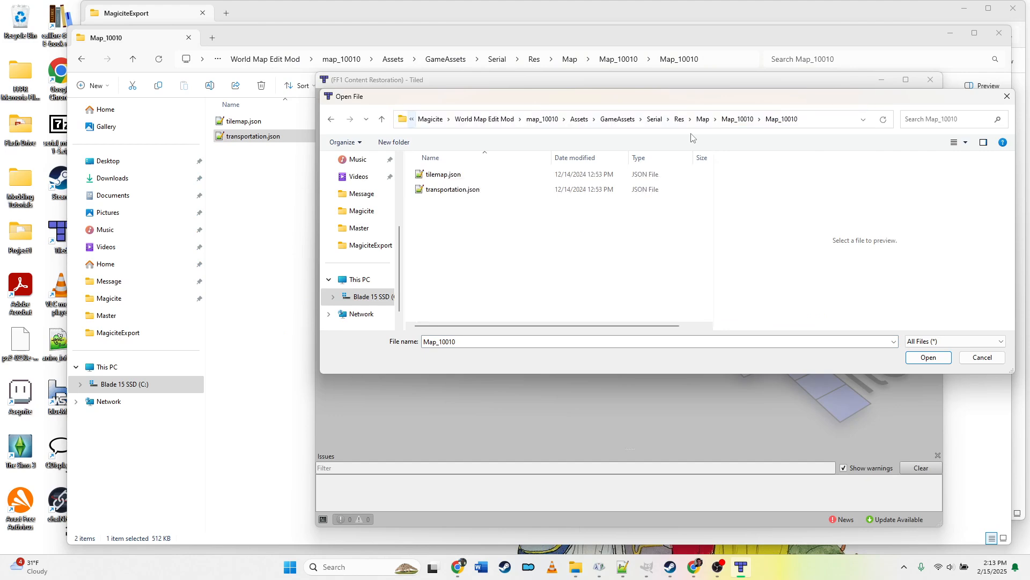
click(441, 177)
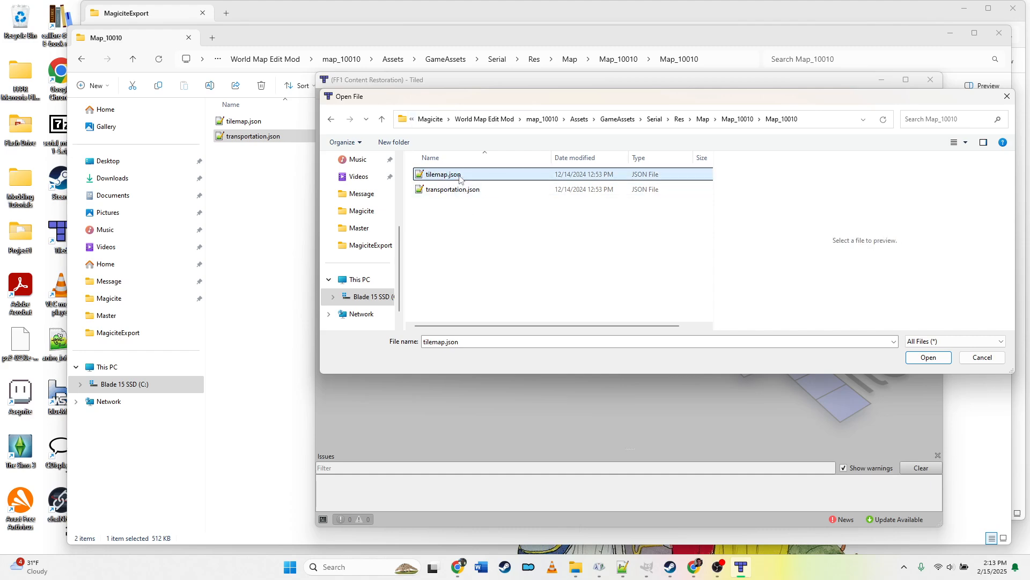
double_click(459, 175)
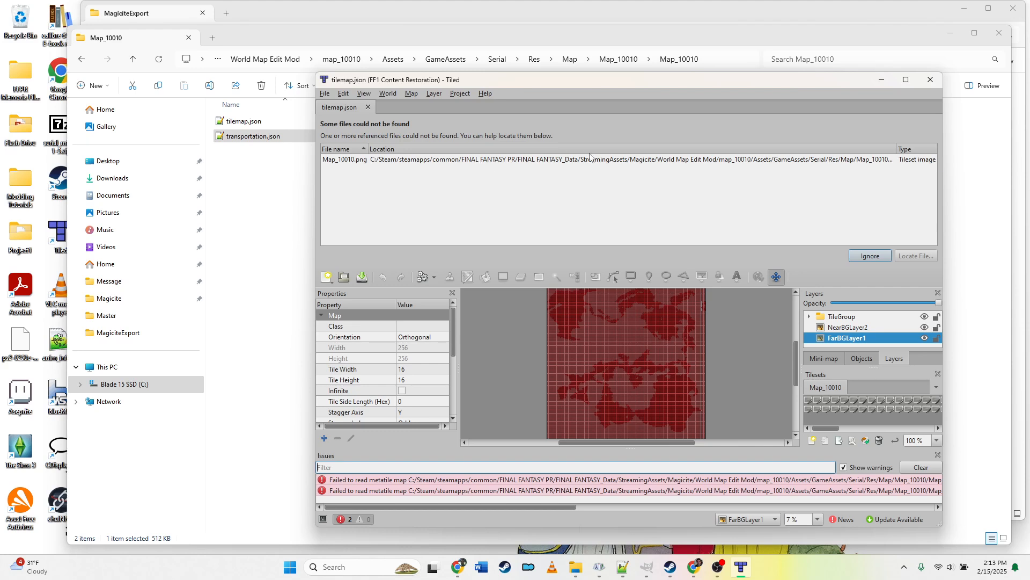
Step: Locate the missing Map_10010.png tileset image in the copied map's Map_10010 folder
click(540, 161)
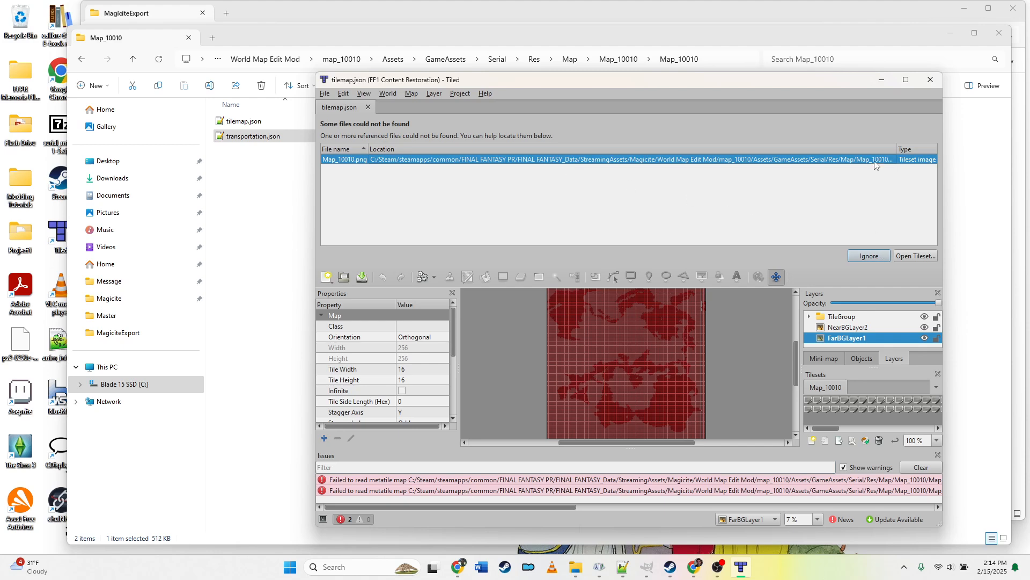
click(922, 257)
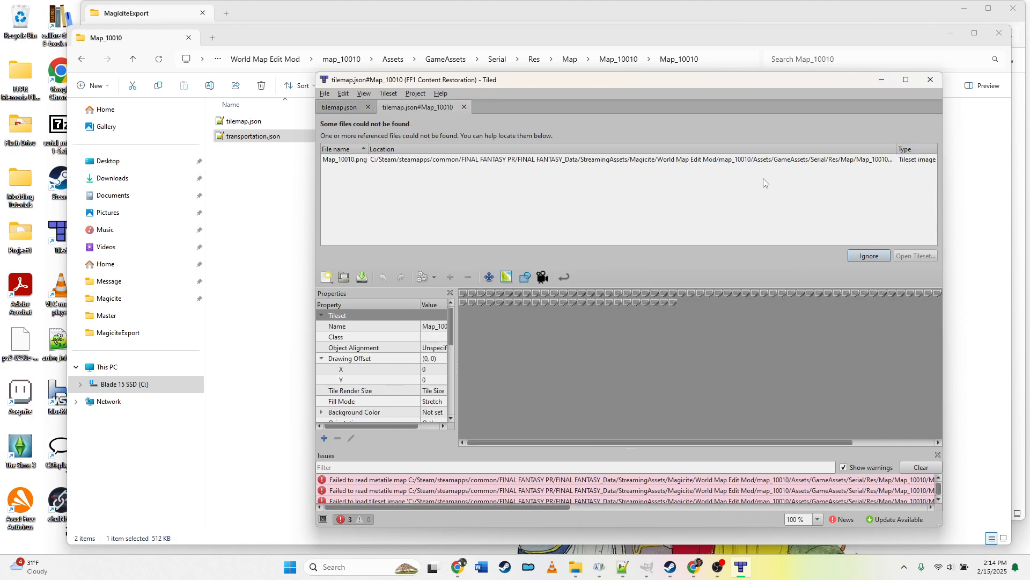
click(731, 163)
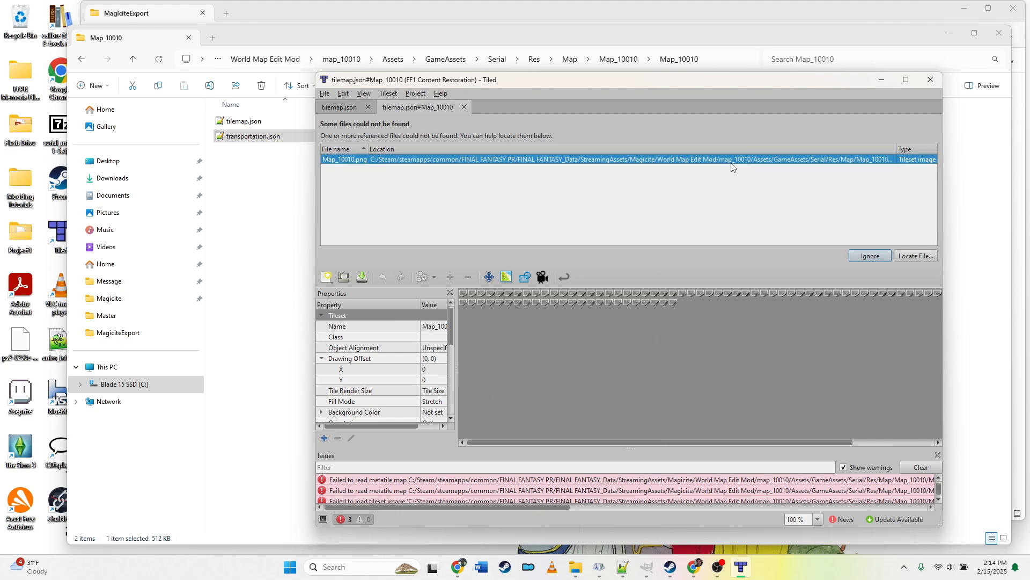
click(921, 256)
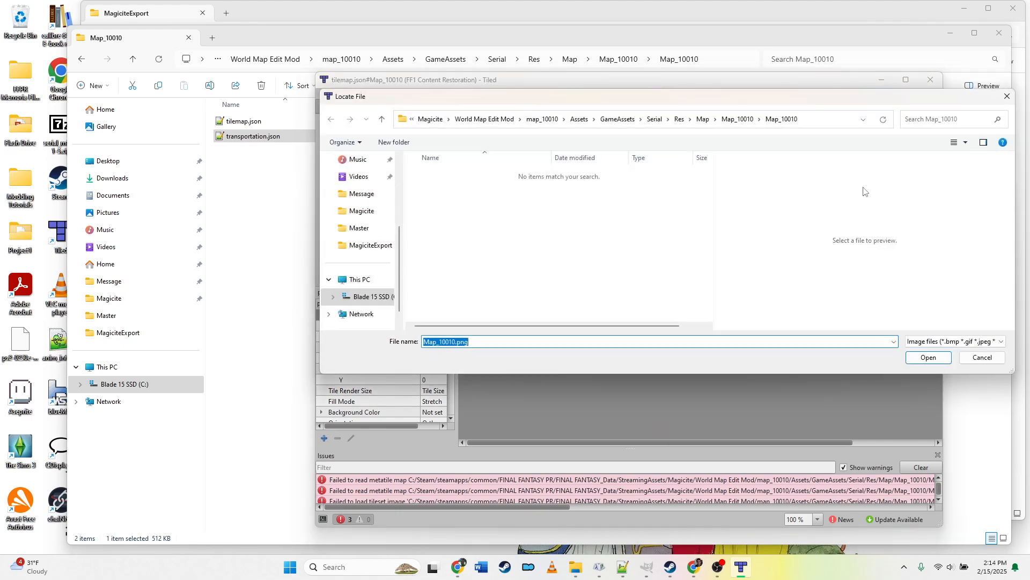
click(741, 119)
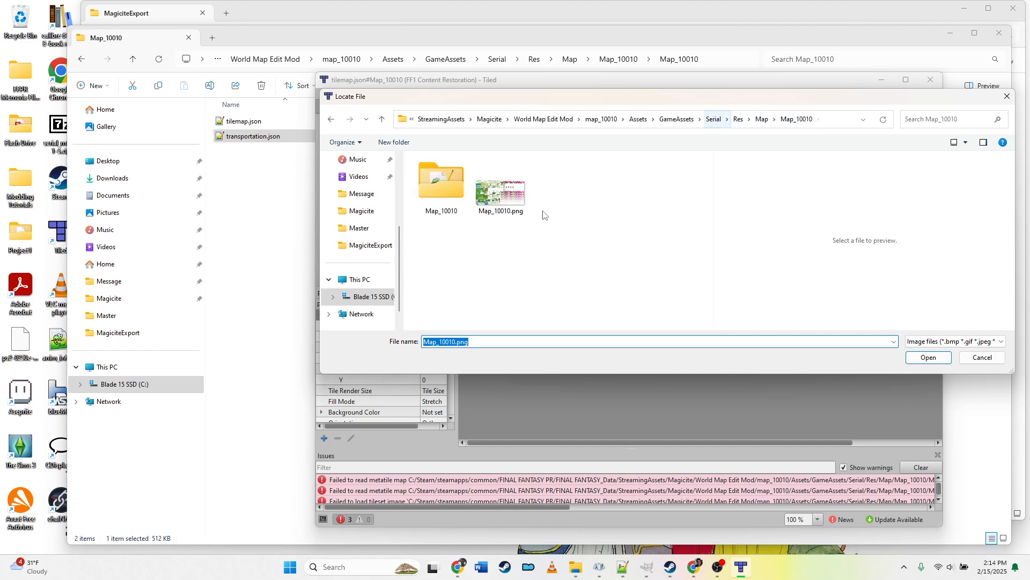
double_click(501, 212)
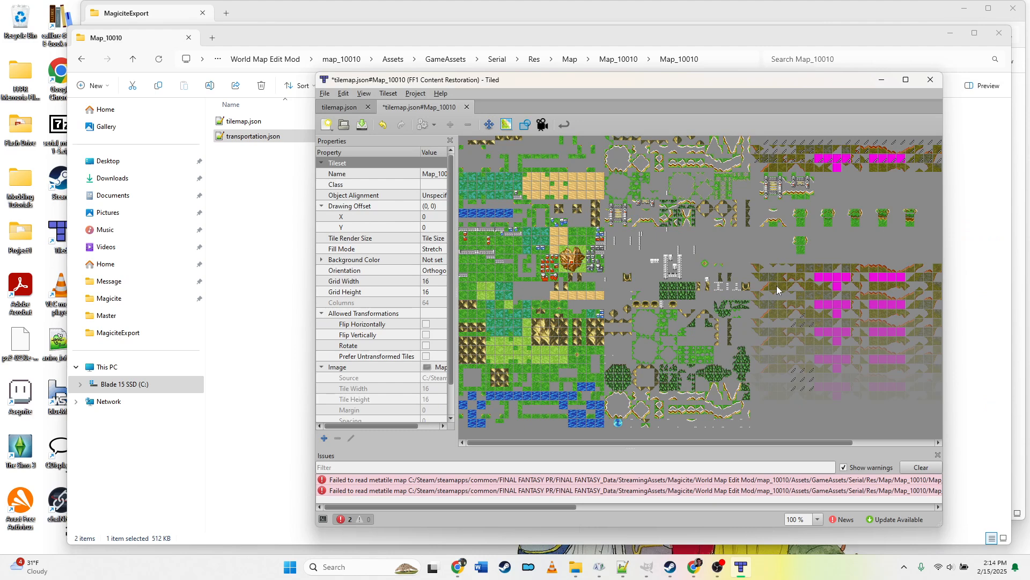
Step: Return to the tilemap.json tab and inspect the world map at different zoom levels
click(339, 108)
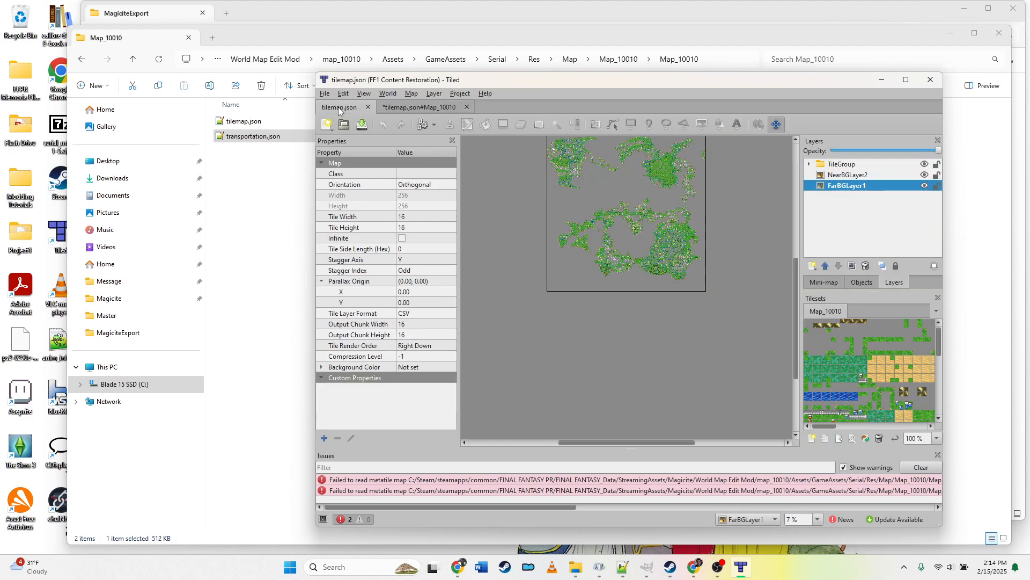
scroll(609, 333, up, 2)
scroll(663, 363, down, 1)
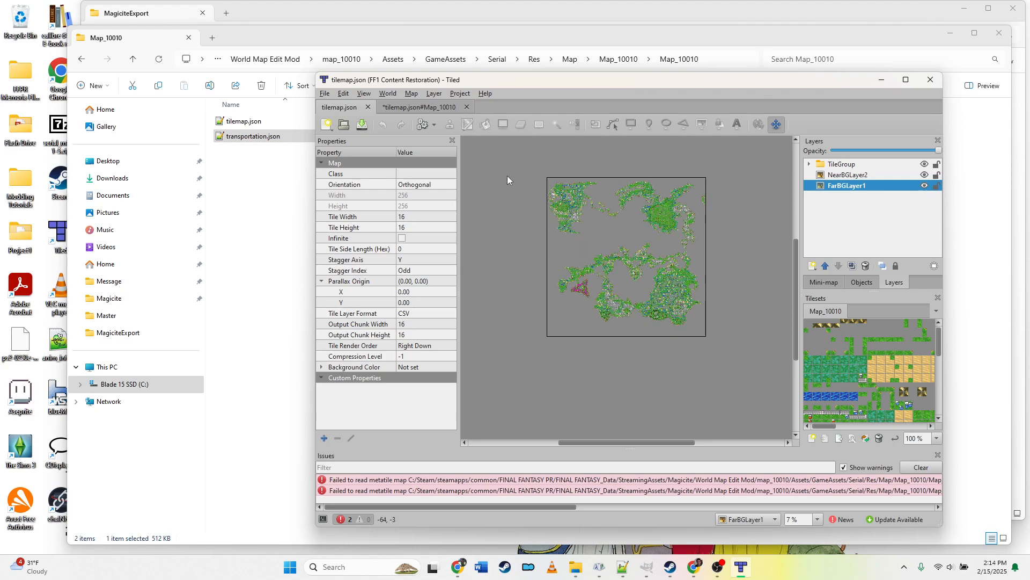
ctrl+scroll(658, 186, up, 2)
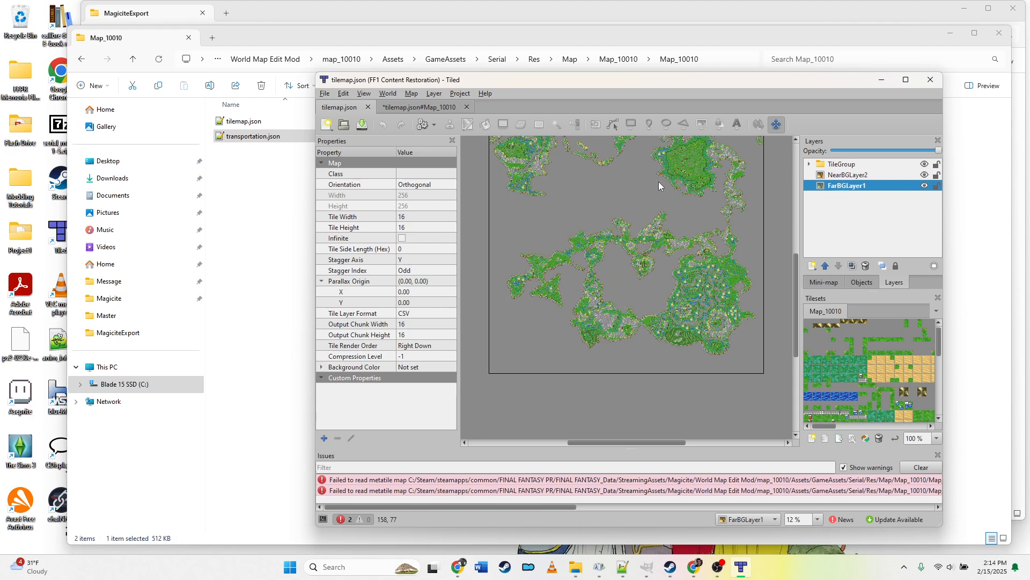
ctrl+scroll(658, 186, up, 7)
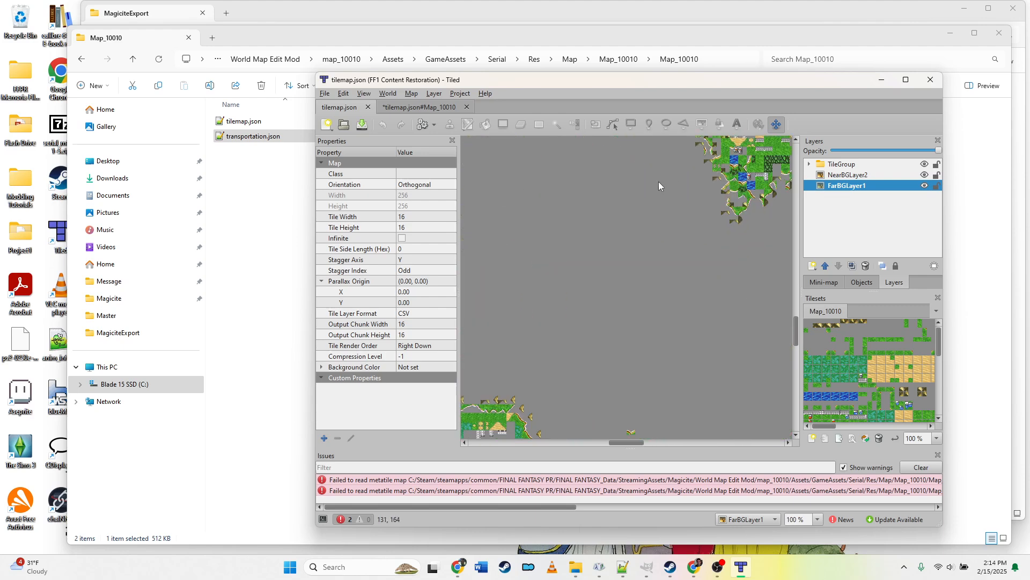
scroll(720, 419, up, 5)
drag(636, 445, 651, 444)
scroll(659, 305, down, 2)
scroll(662, 330, up, 1)
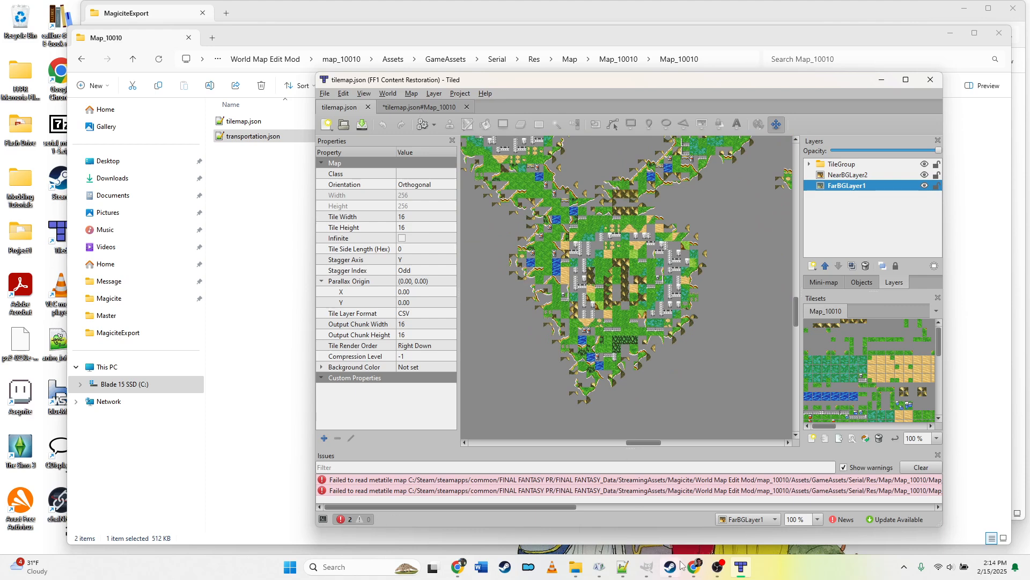
Step: Switch to GIMP and open Map_10010.png from the copied map's Map_10010 folder under World Map Edit Mod
mouse_move(684, 566)
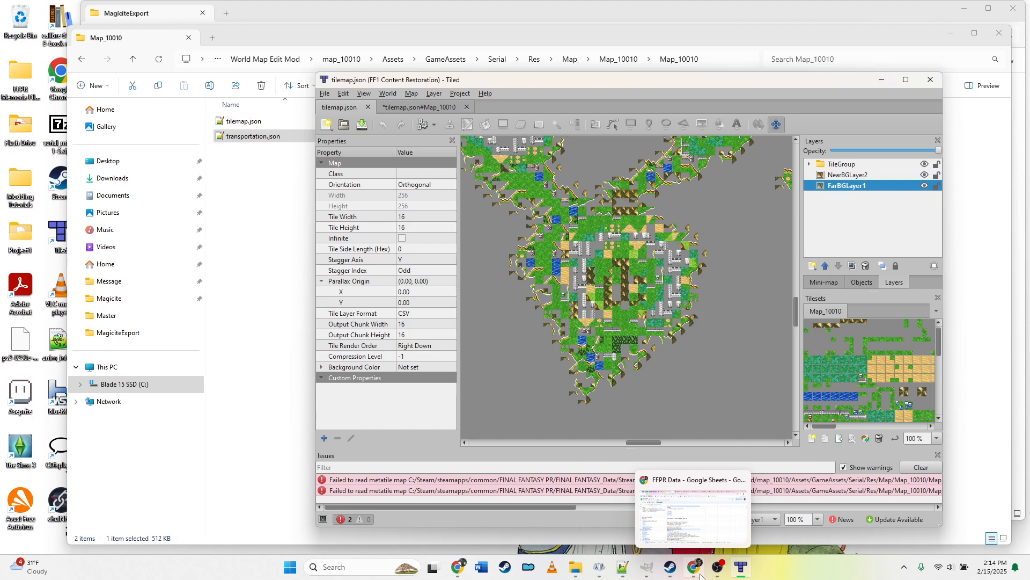
mouse_move(654, 569)
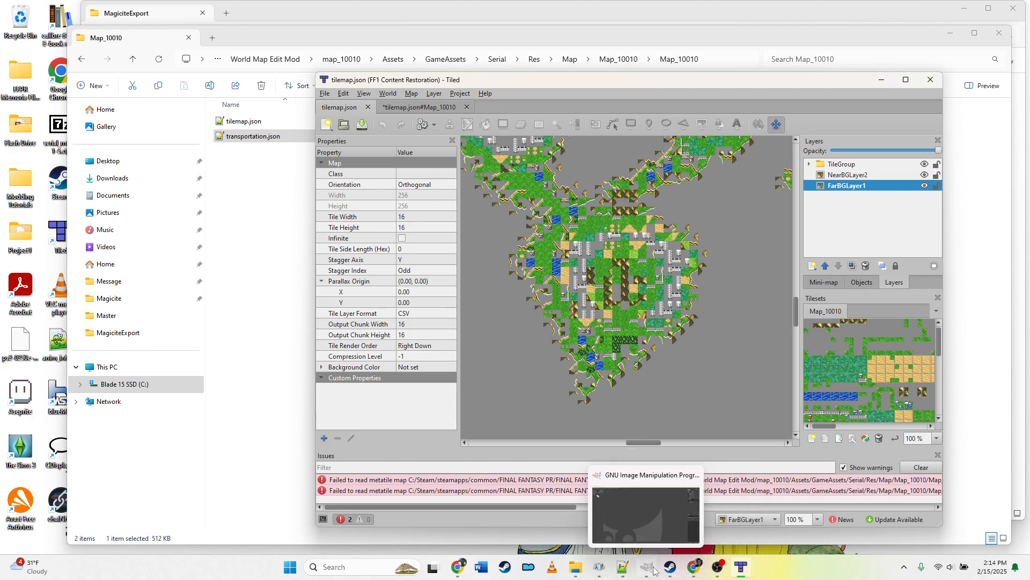
click(723, 59)
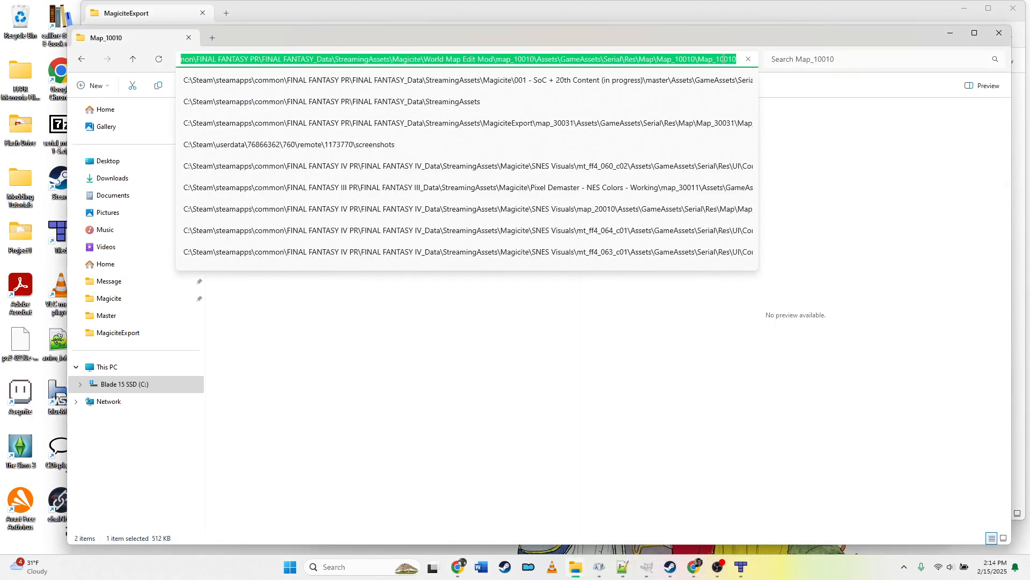
click(650, 566)
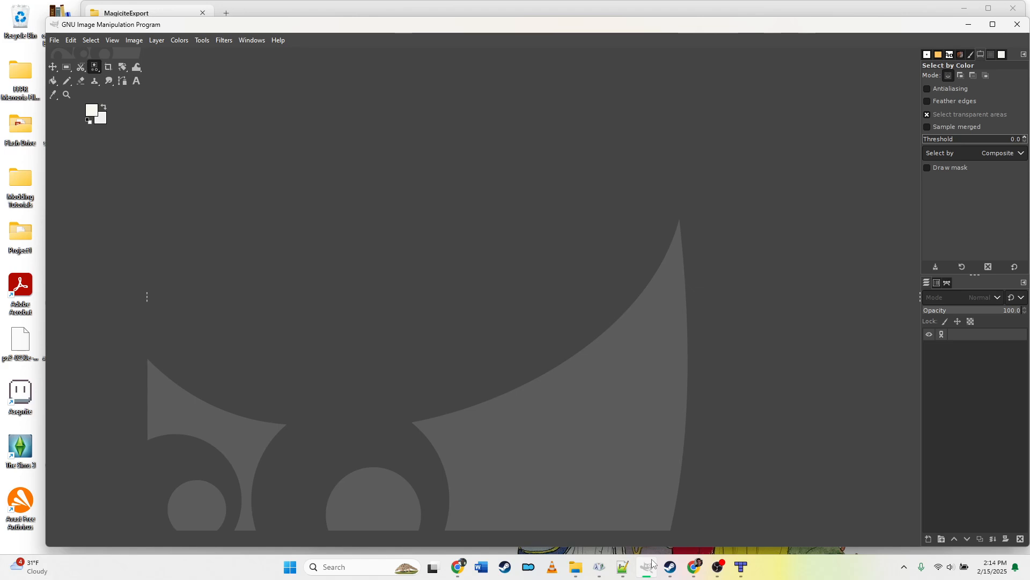
click(58, 43)
click(78, 84)
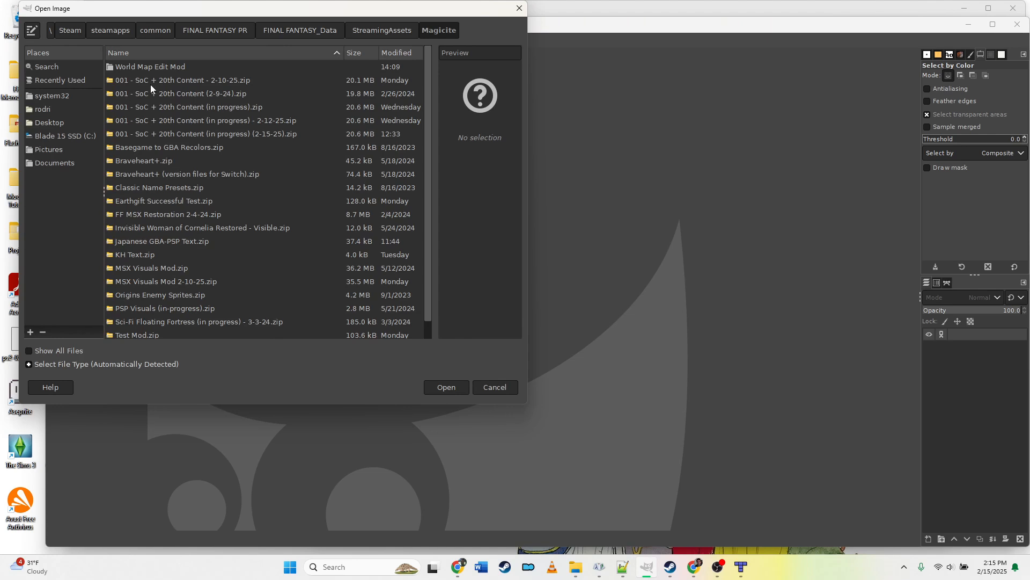
double_click(152, 69)
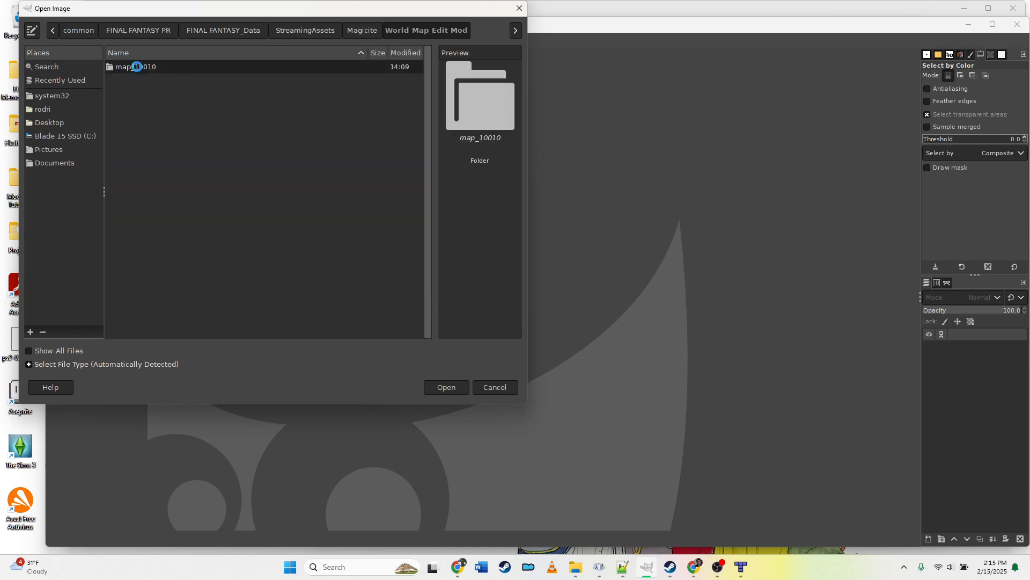
double_click(137, 67)
double_click(137, 67)
double_click(137, 67)
double_click(137, 66)
double_click(137, 67)
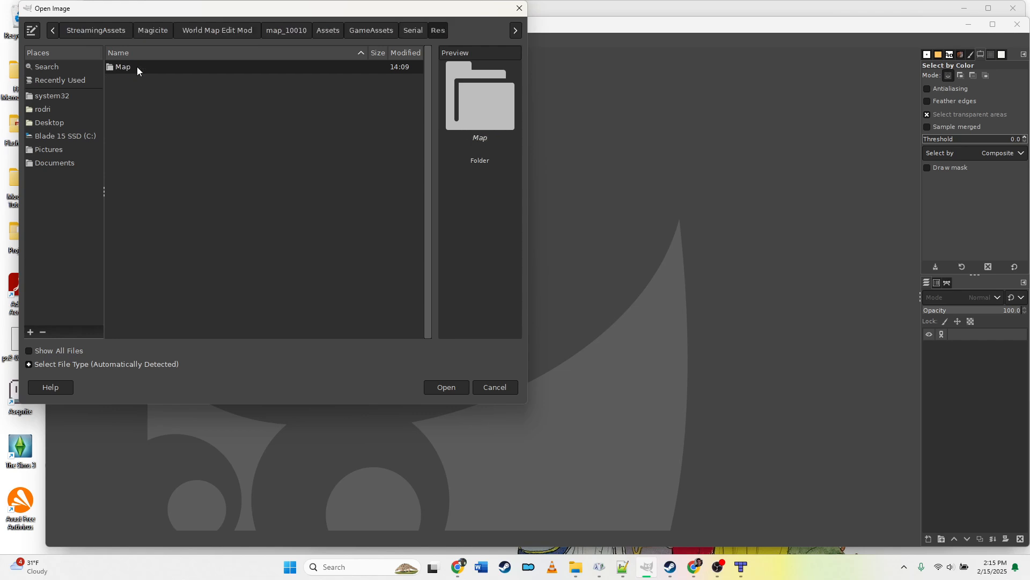
double_click(136, 66)
double_click(137, 67)
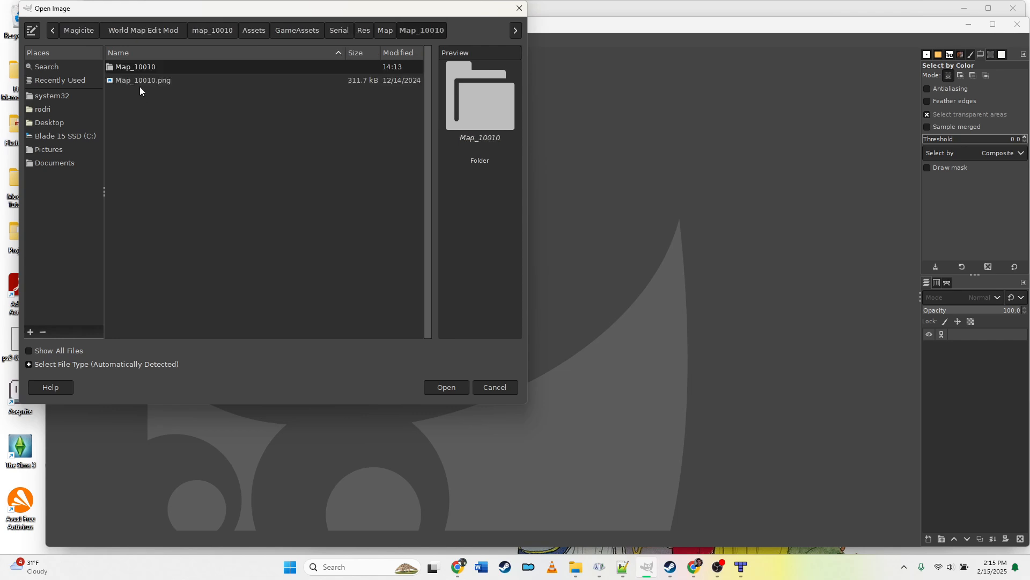
click(141, 82)
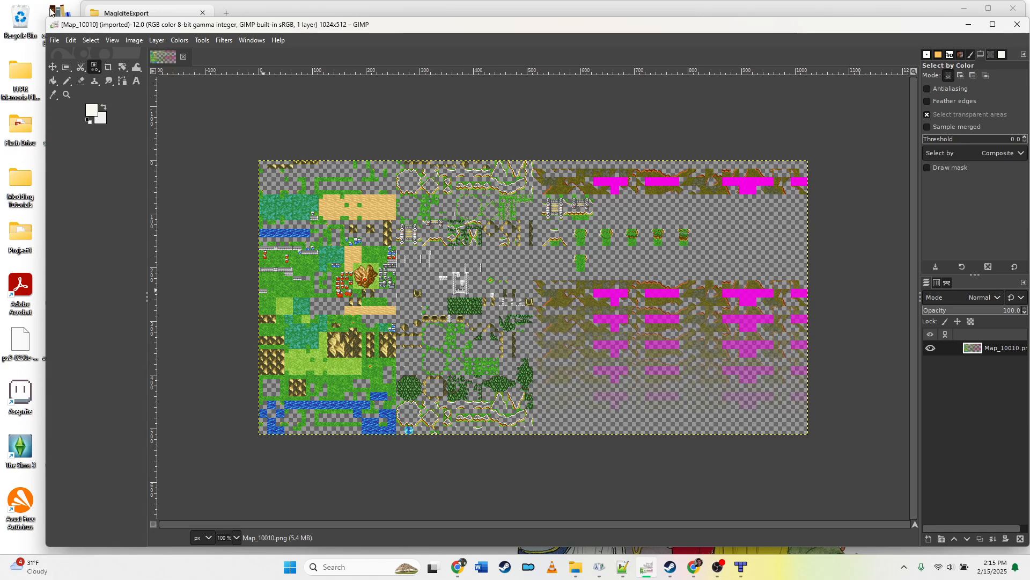
Step: Flip the tileset image vertically and overwrite Map_10010.png with the flipped version
click(134, 41)
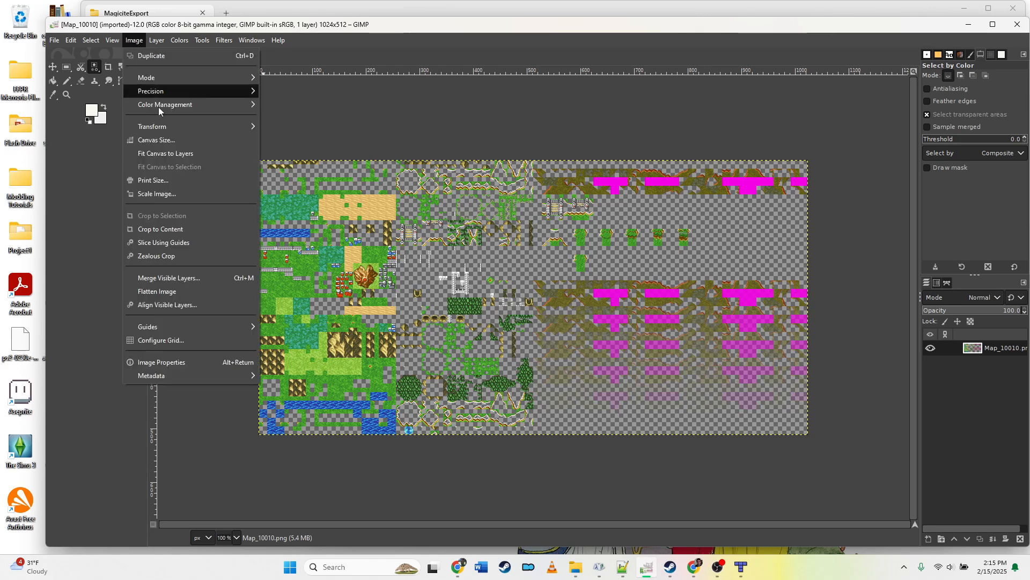
mouse_move(236, 126)
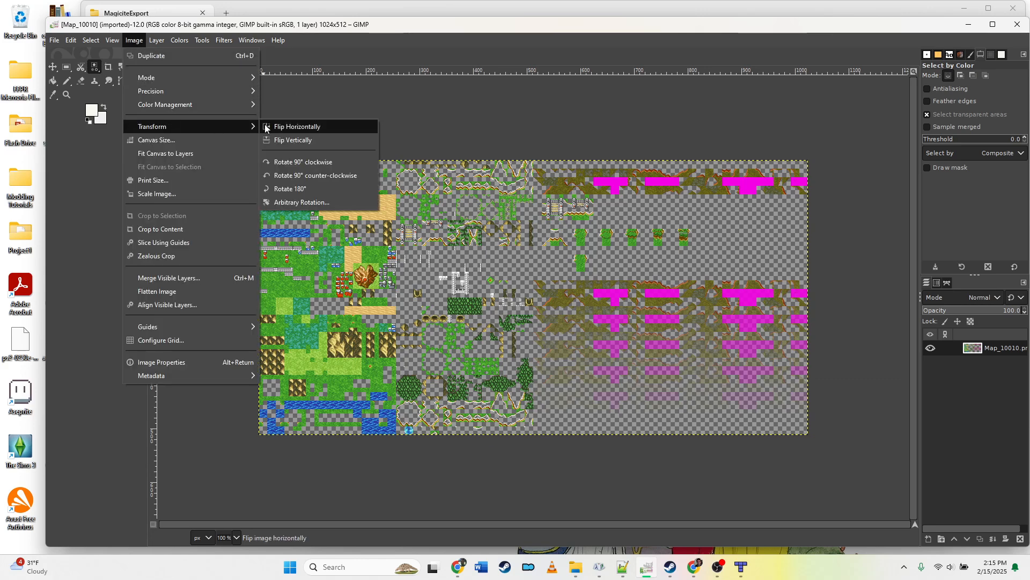
click(292, 140)
click(55, 40)
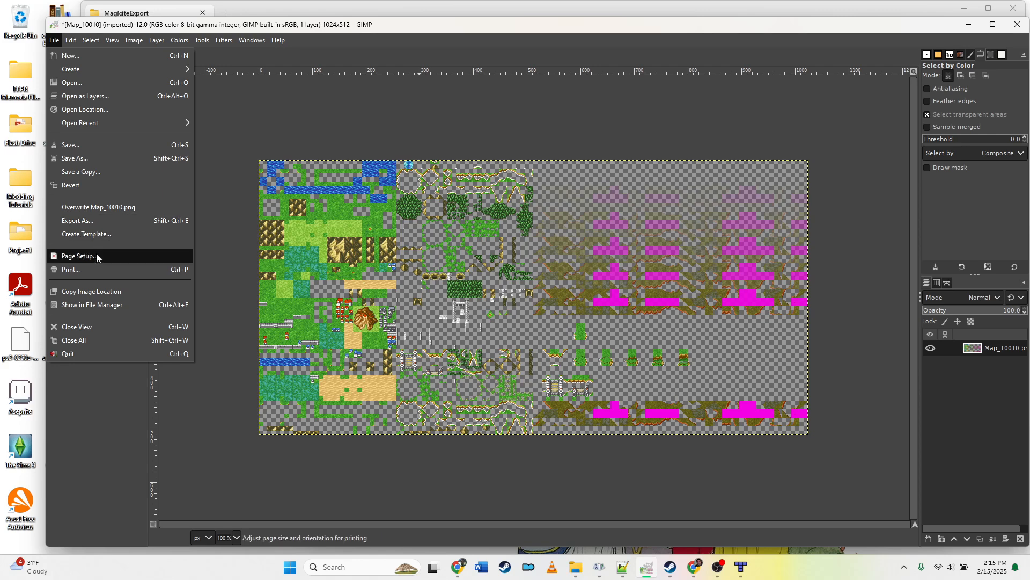
click(106, 208)
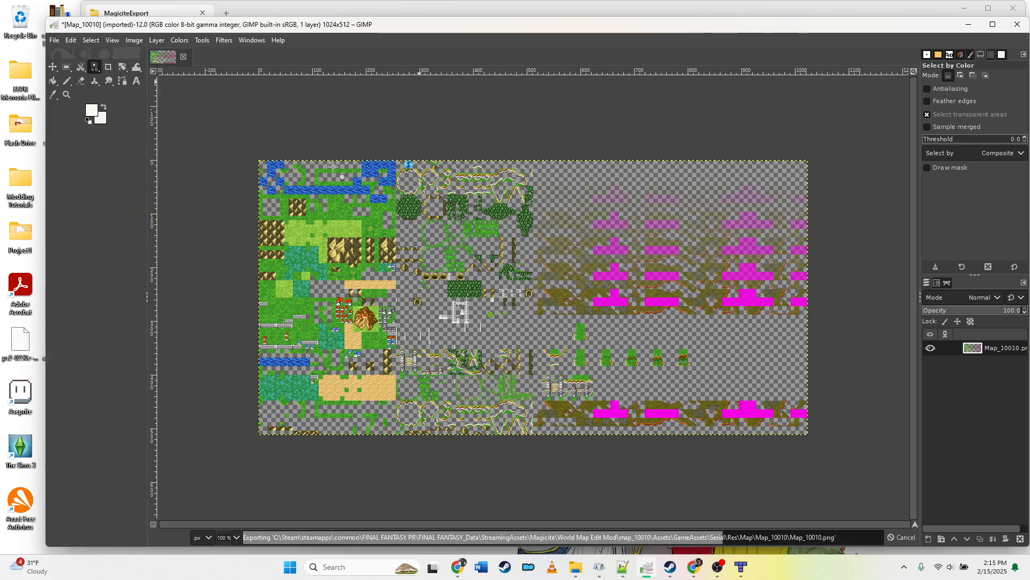
Step: Return to Tiled and inspect the reloaded world map at different zoom levels and positions
click(969, 24)
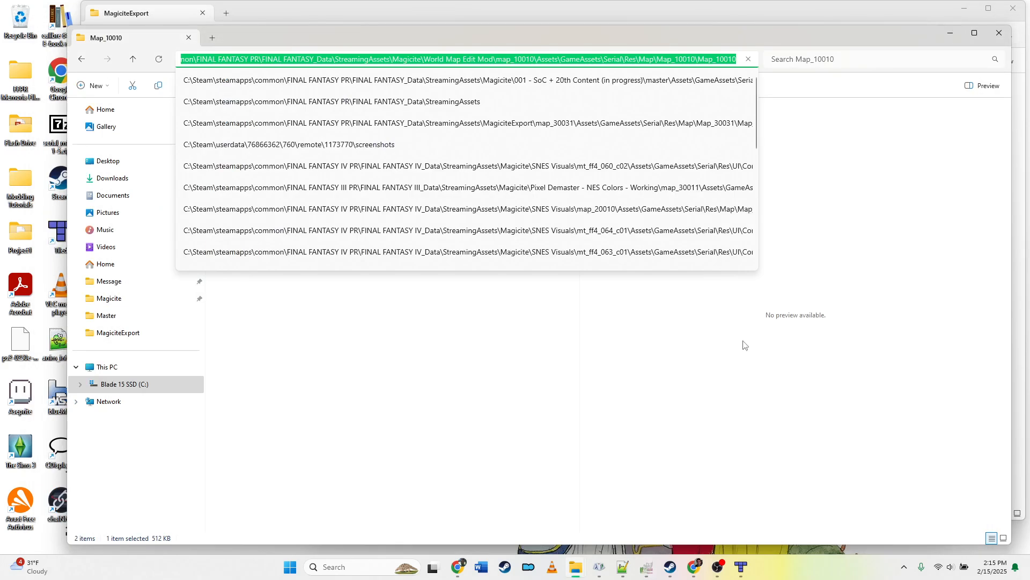
click(741, 567)
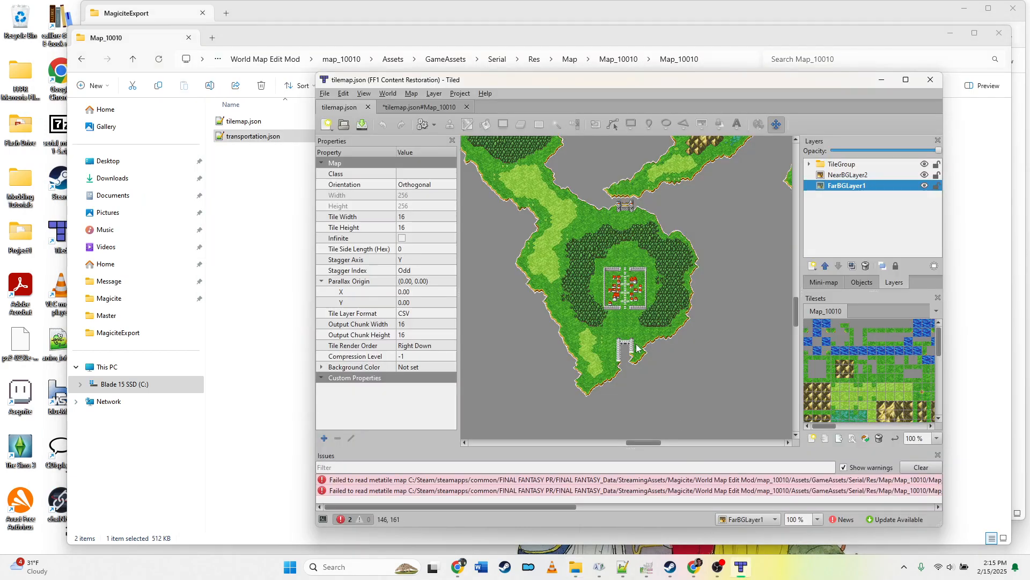
scroll(626, 346, up, 5)
scroll(627, 346, down, 4)
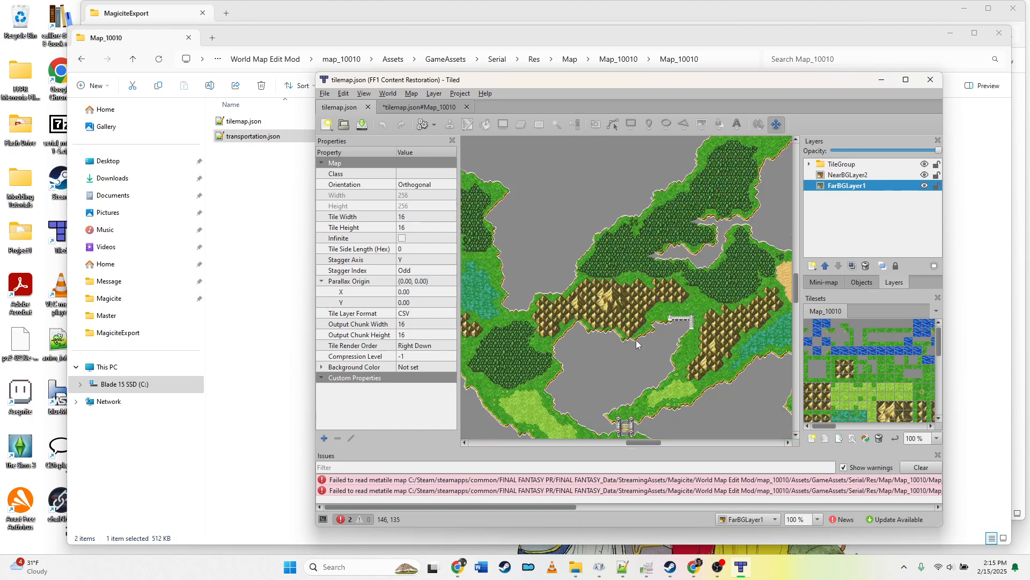
scroll(644, 344, down, 4)
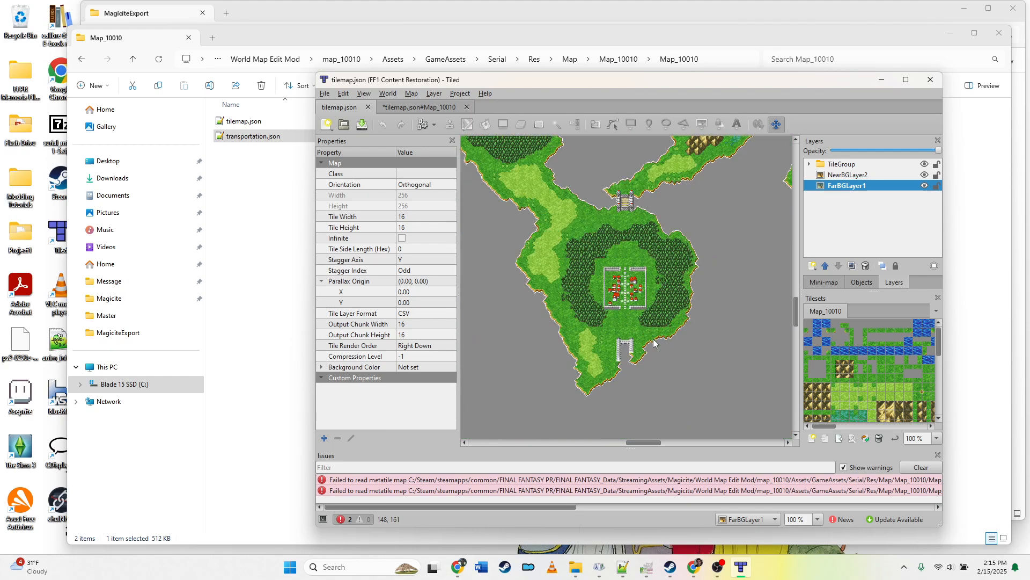
scroll(654, 344, up, 2)
scroll(654, 344, up, 3)
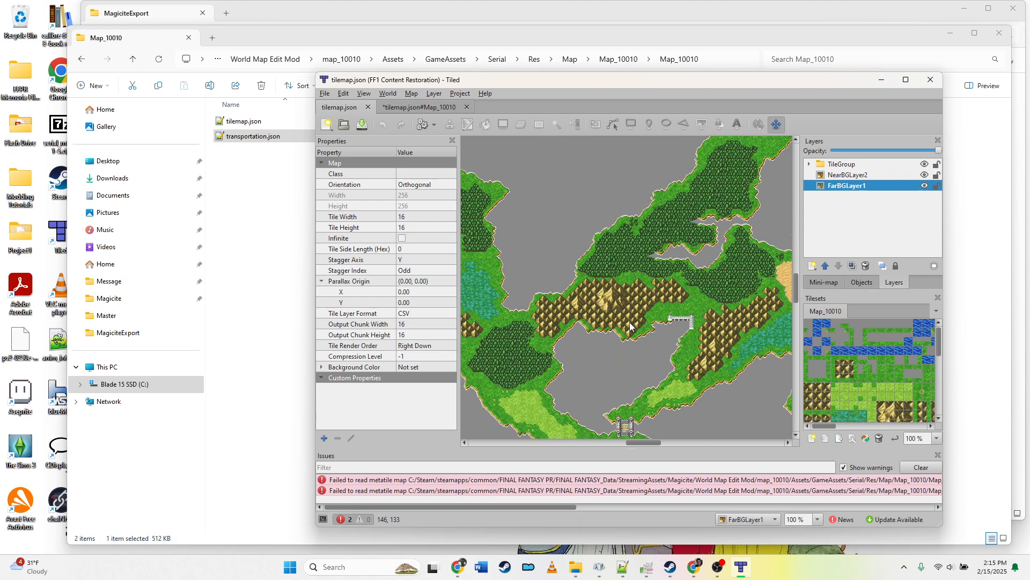
mouse_move(644, 442)
mouse_down()
mouse_move(537, 444)
mouse_move(658, 443)
mouse_up()
scroll(590, 408, down, 6)
scroll(621, 408, down, 6)
scroll(675, 399, up, 3)
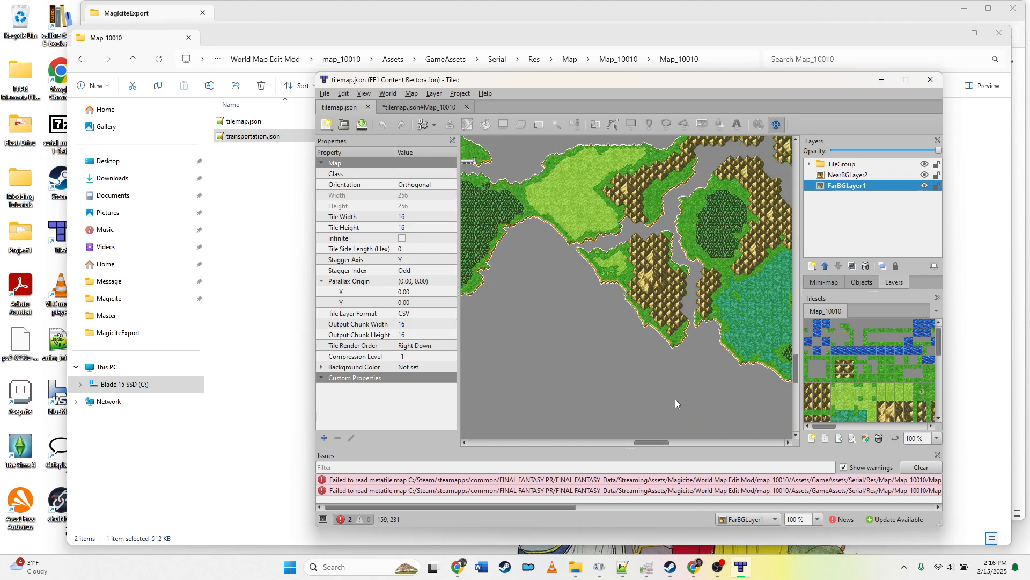
scroll(676, 399, up, 15)
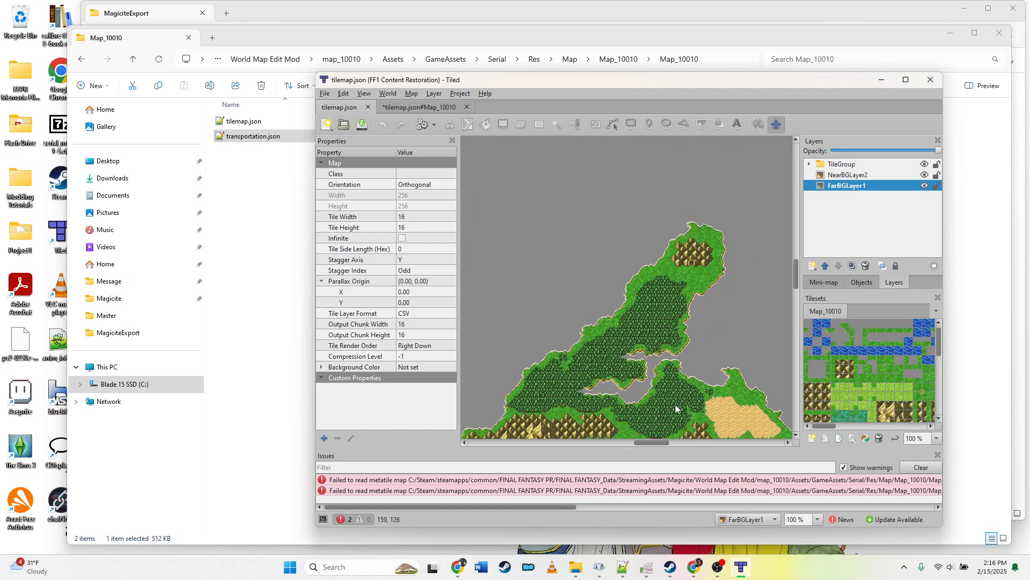
mouse_move(657, 443)
mouse_down()
mouse_move(738, 443)
mouse_move(661, 445)
mouse_up()
scroll(654, 346, down, 5)
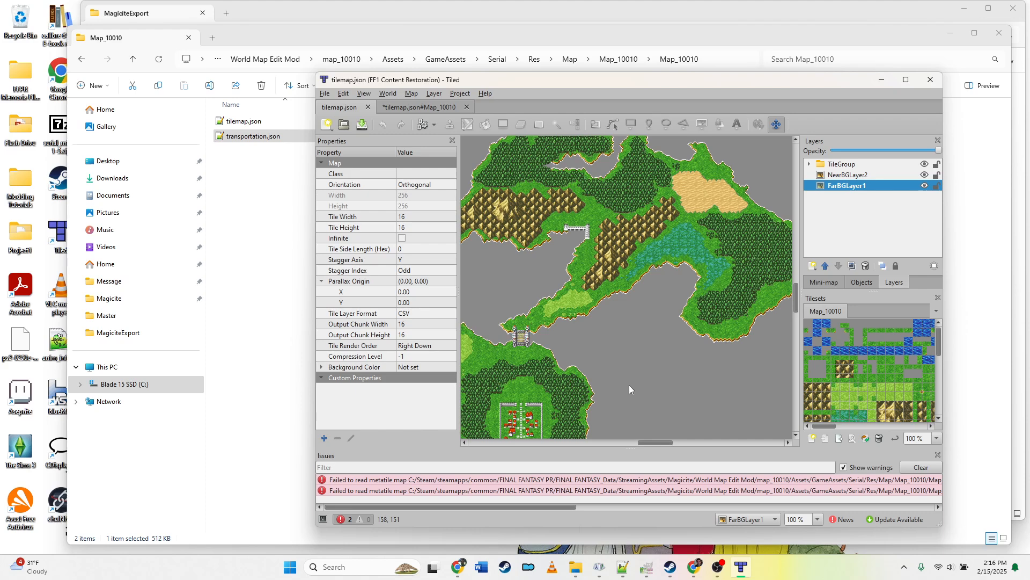
click(820, 325)
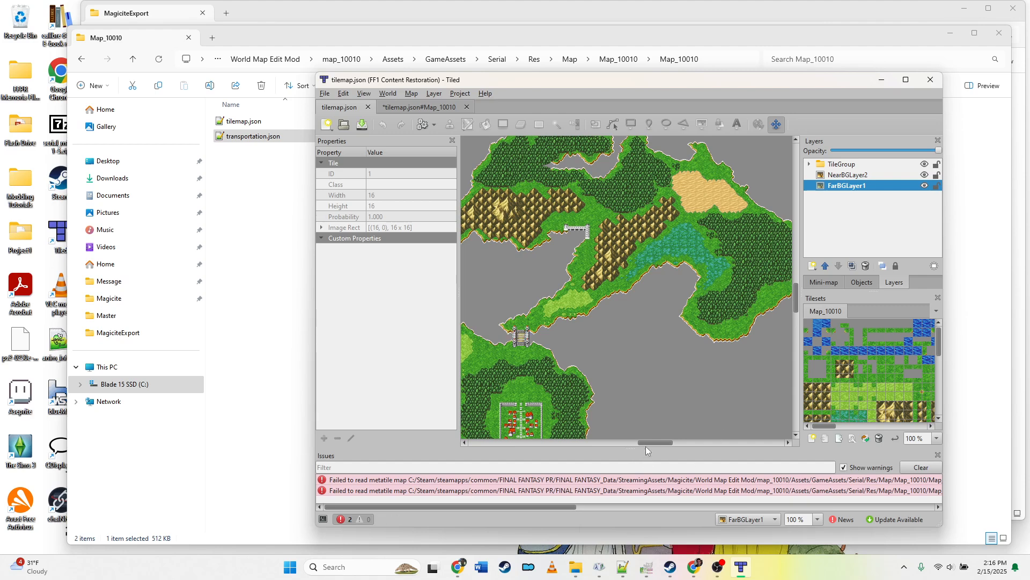
drag(651, 443, 639, 444)
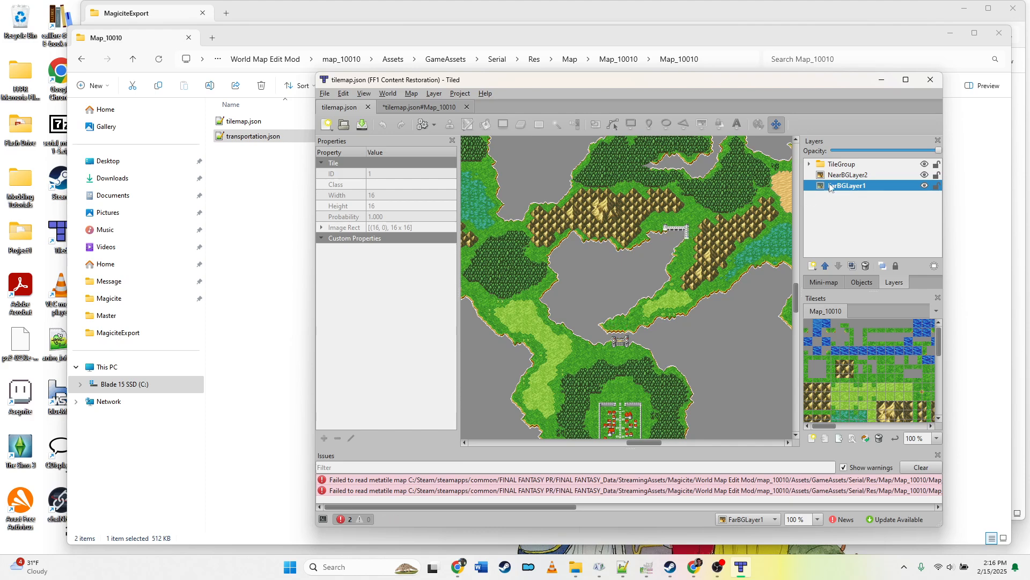
Step: Expand the TileGroup, select NearBGLayer2 and toggle its visibility off and back on
click(810, 164)
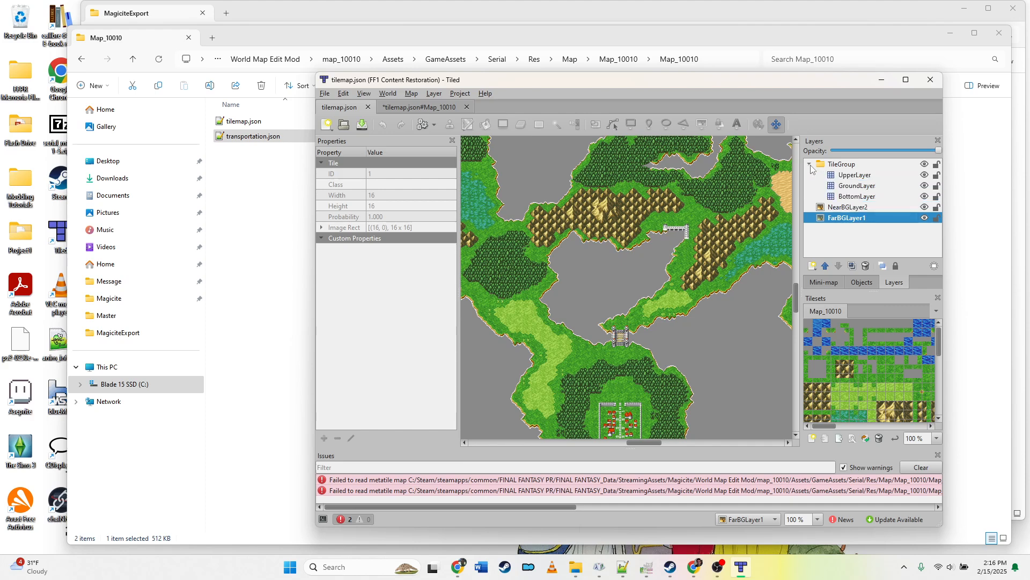
click(850, 208)
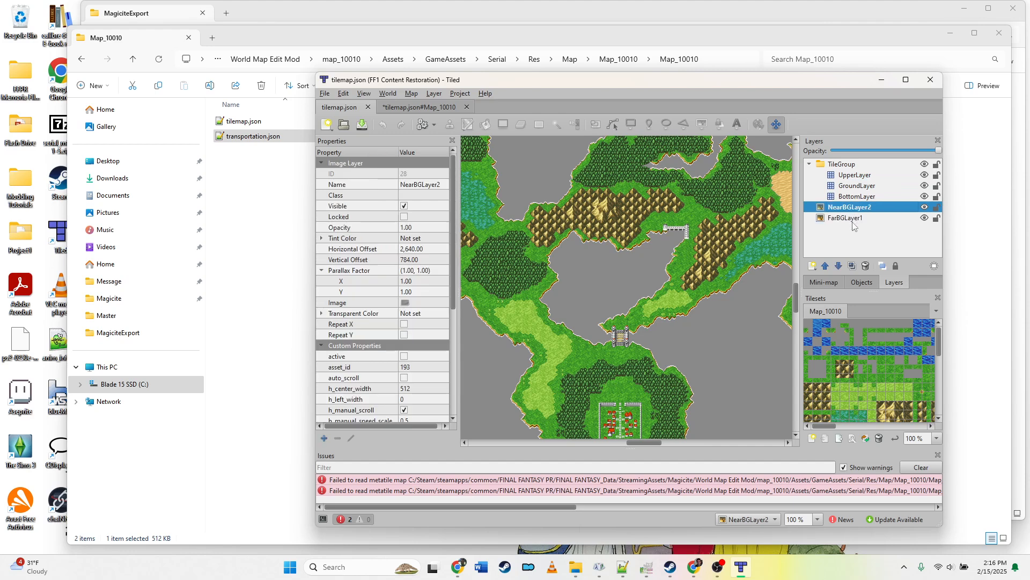
click(925, 208)
click(925, 208)
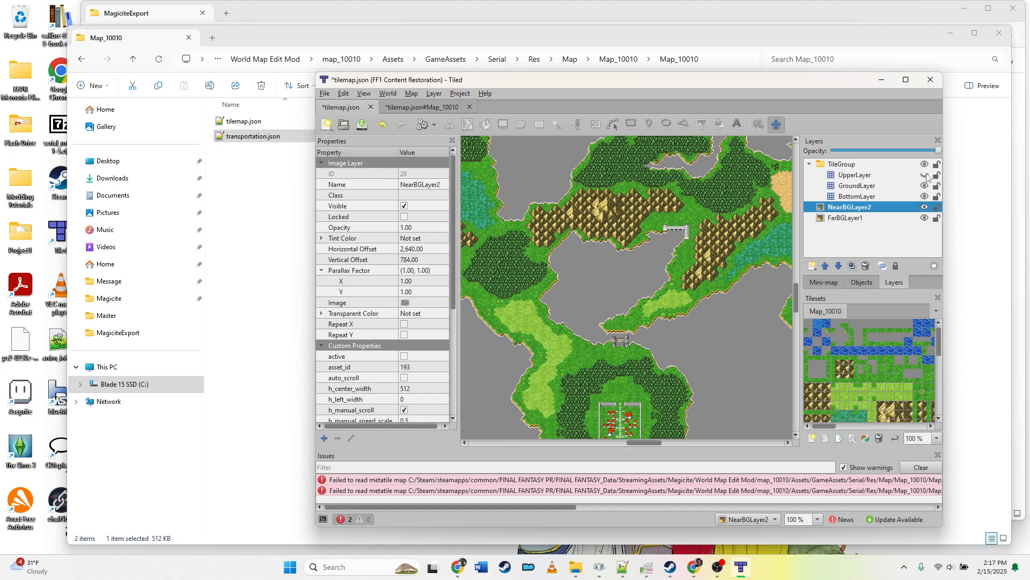
Step: Examine the map at different zoom levels, briefly hiding UpperLayer and undoing that change
scroll(678, 416, down, 1)
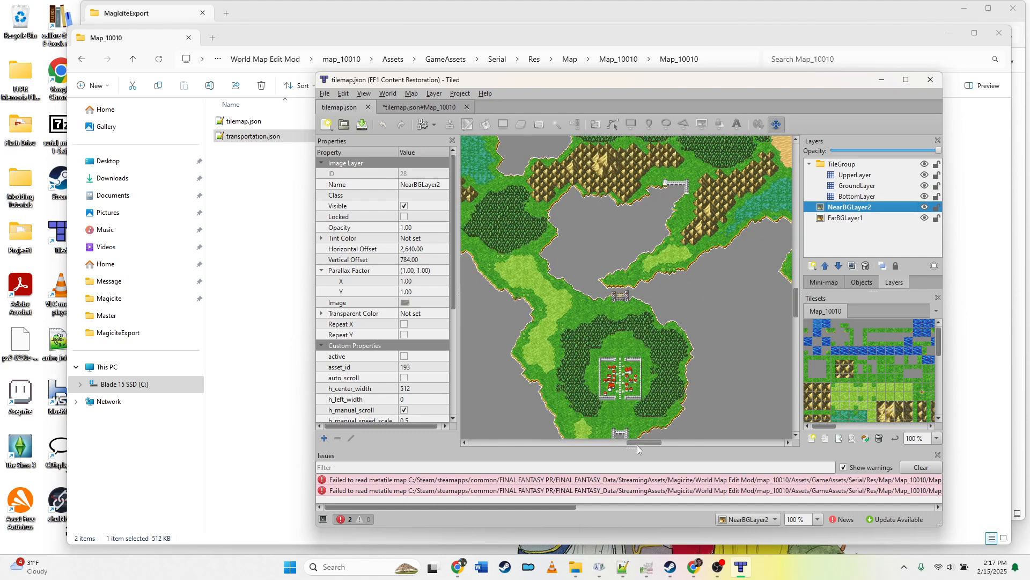
drag(637, 446, 599, 444)
scroll(610, 405, down, 3)
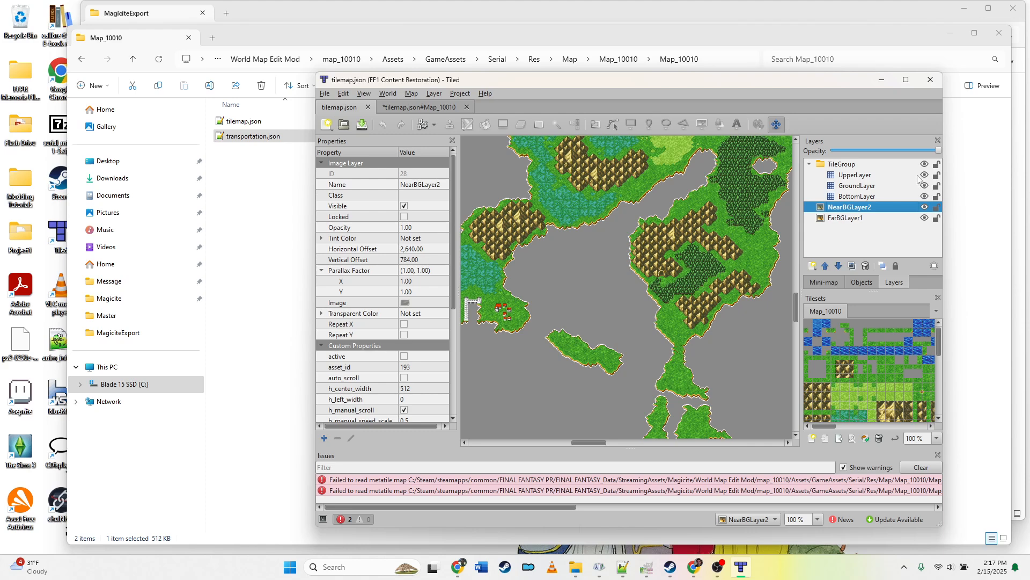
ctrl+scroll(772, 231, up, 4)
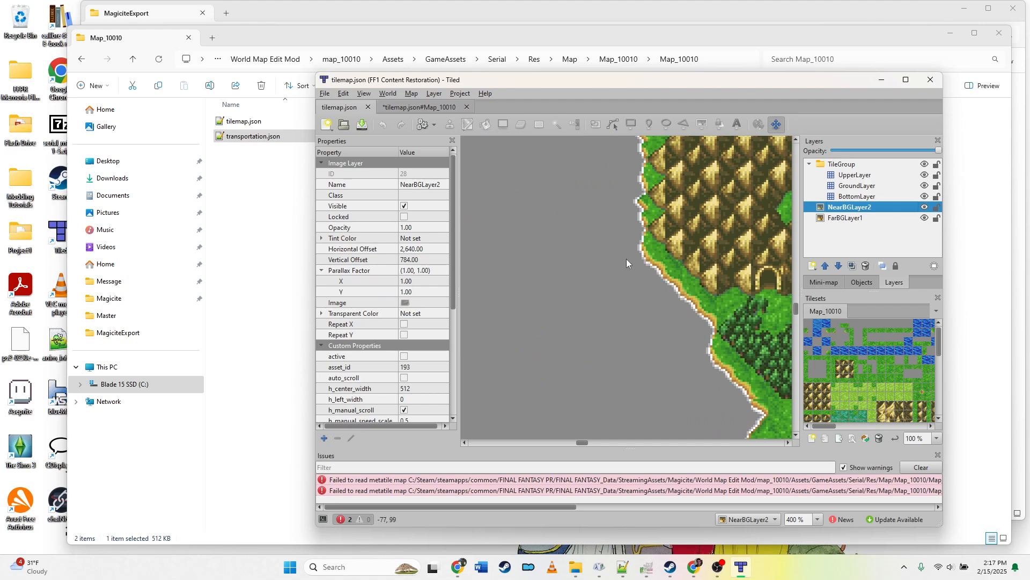
click(925, 175)
key(ctrl+z)
ctrl+scroll(759, 282, up, 2)
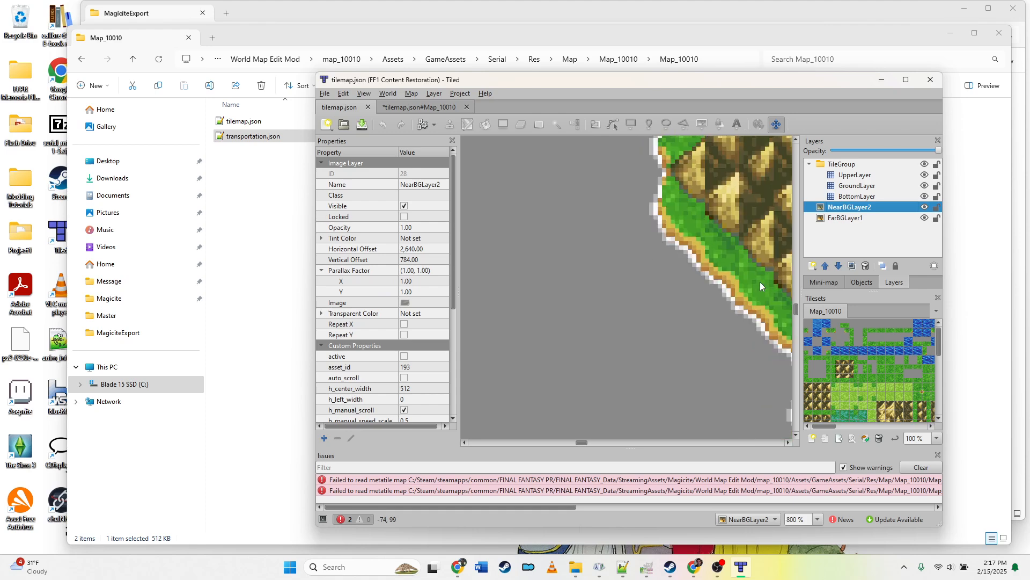
ctrl+scroll(760, 282, down, 4)
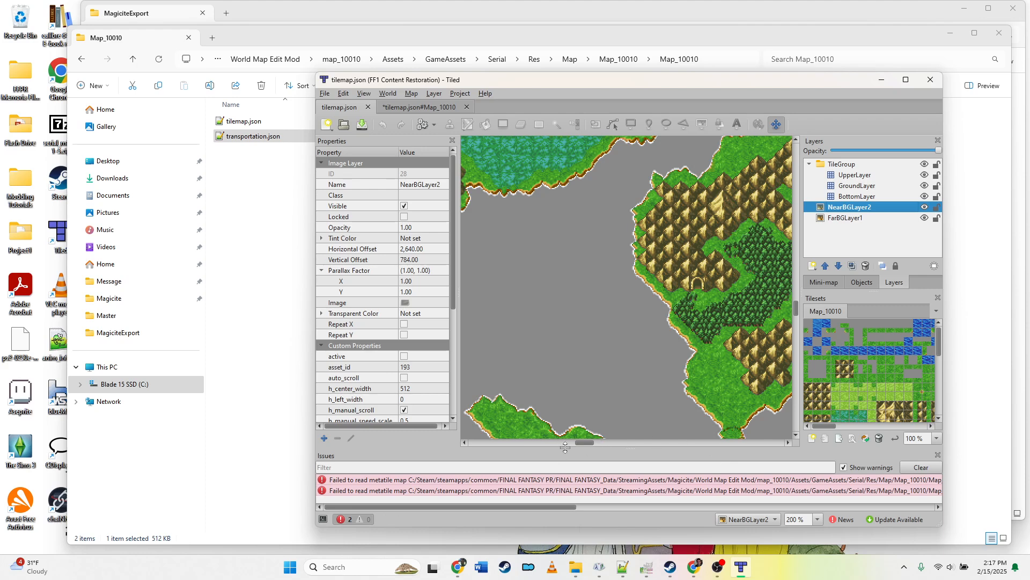
drag(583, 443, 594, 444)
Step: Select GroundLayer and toggle its visibility repeatedly to compare, finishing with the layer hidden
click(875, 186)
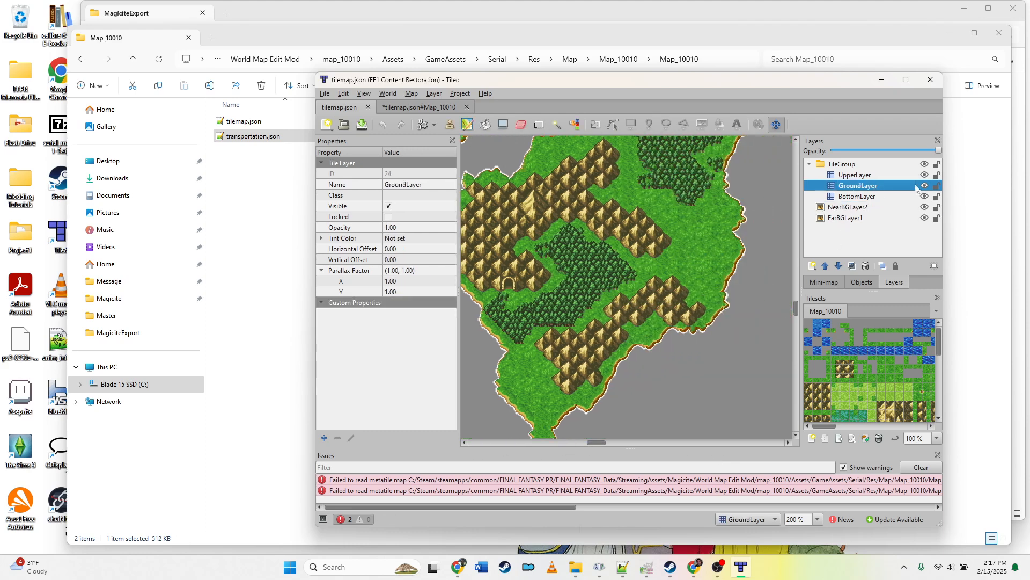
click(924, 186)
click(924, 186)
click(924, 186)
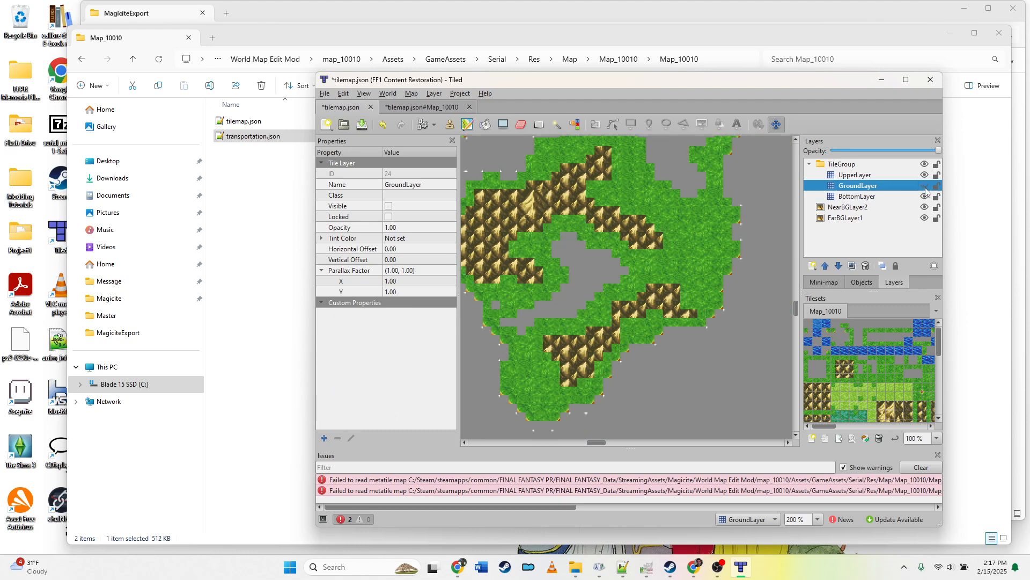
click(925, 187)
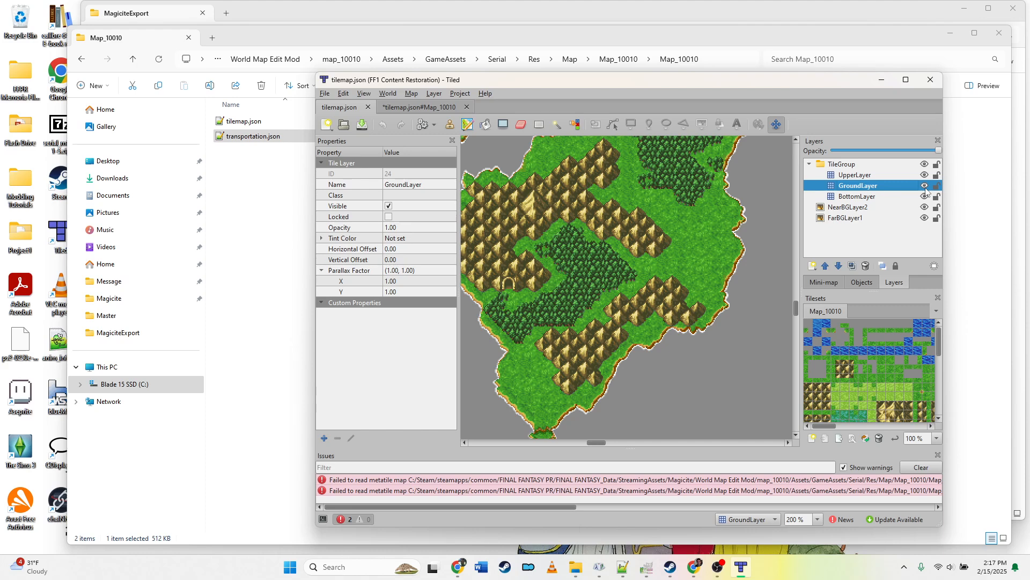
click(925, 187)
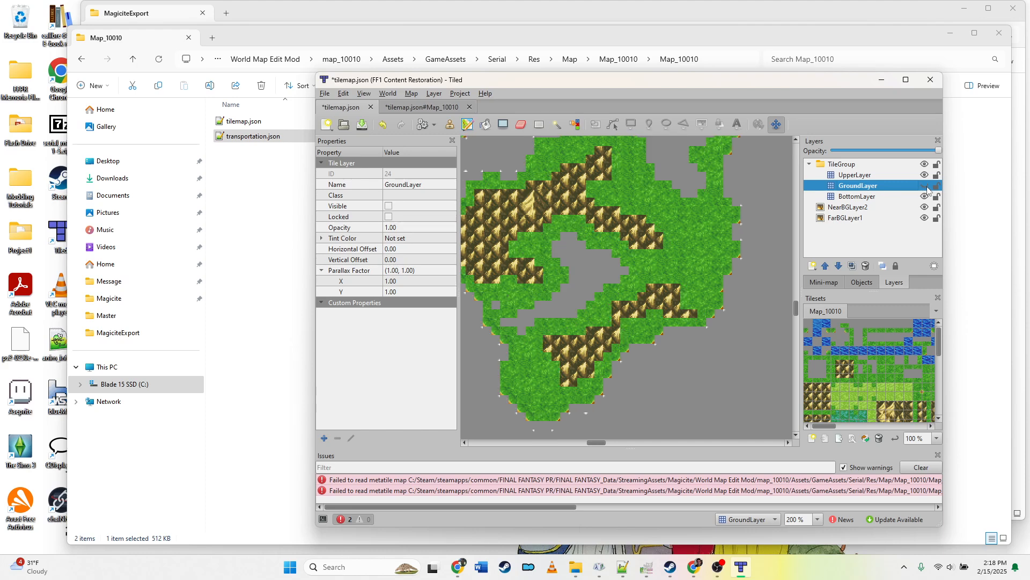
Step: Toggle GroundLayer's visibility on and off several times while zooming, leaving it hidden
click(925, 187)
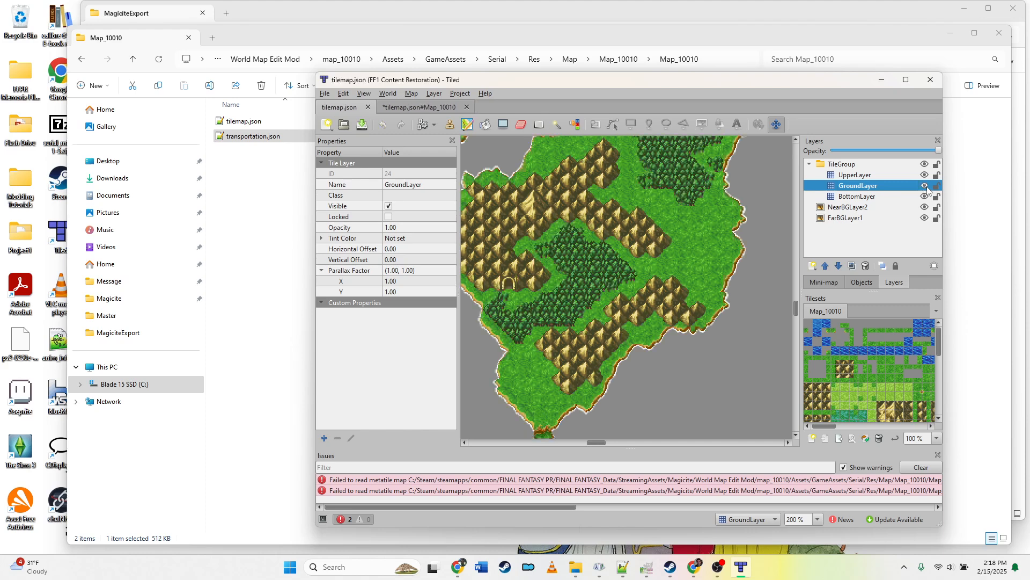
click(926, 186)
click(924, 187)
scroll(730, 275, up, 5)
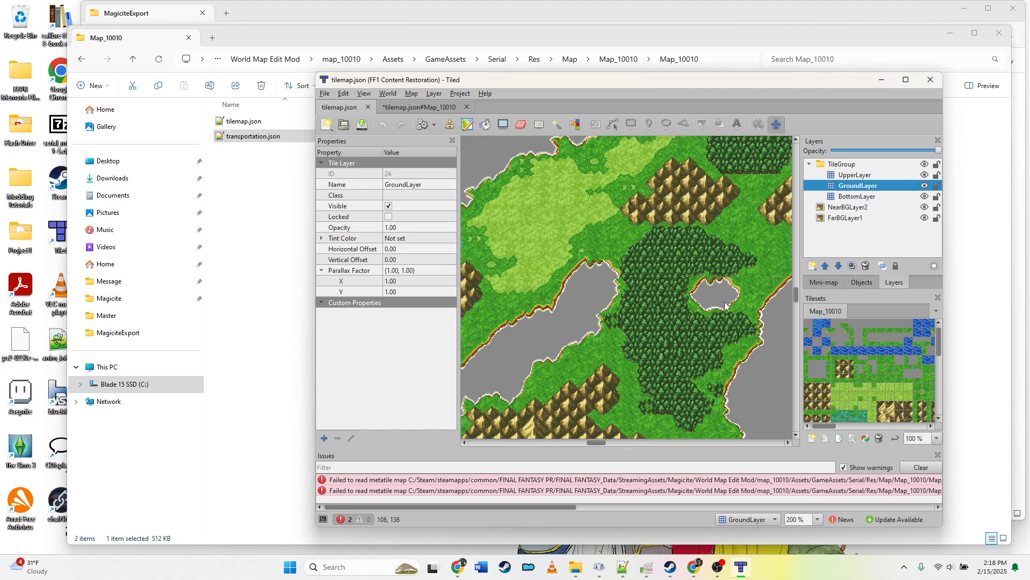
click(925, 186)
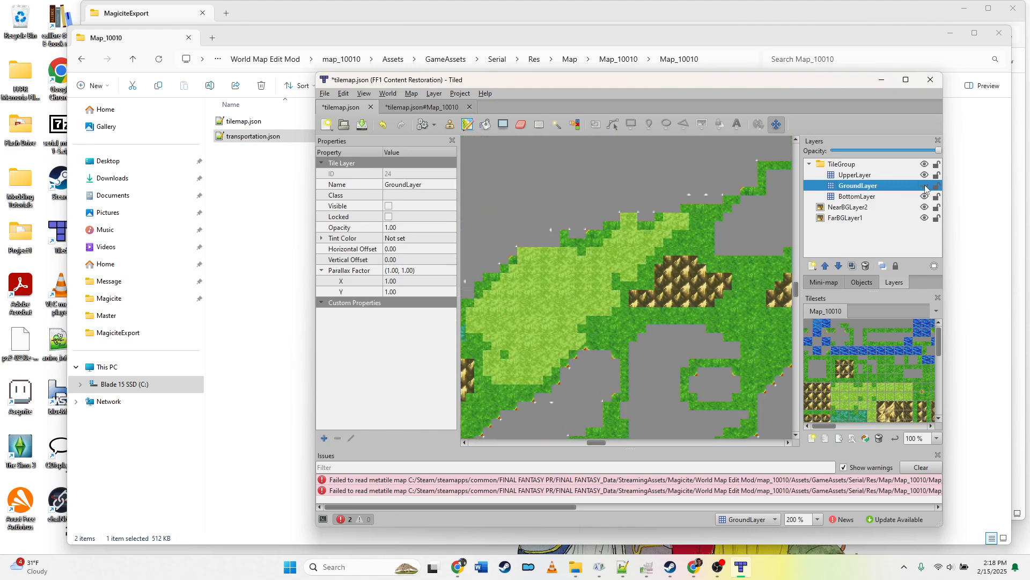
click(925, 186)
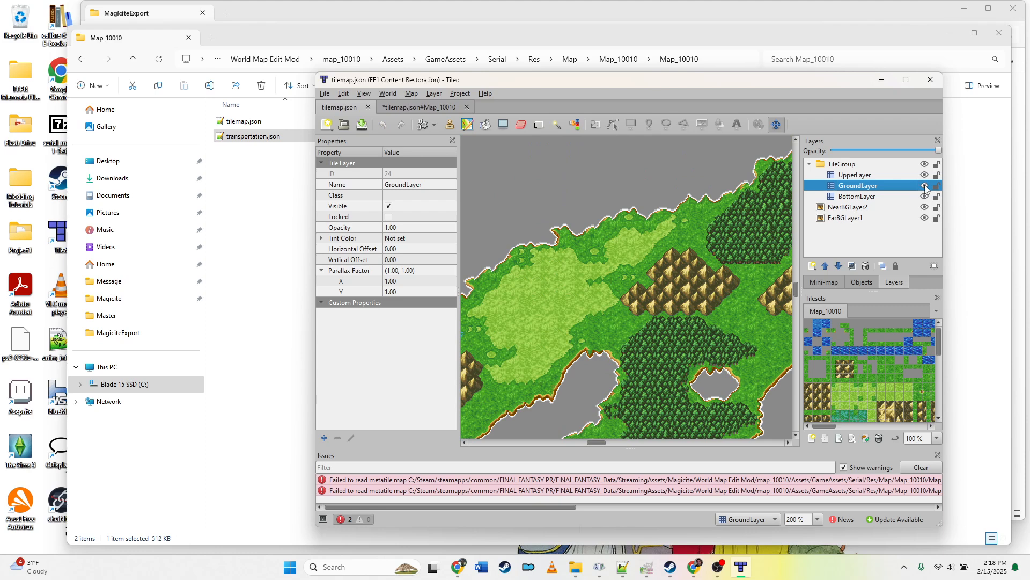
click(924, 186)
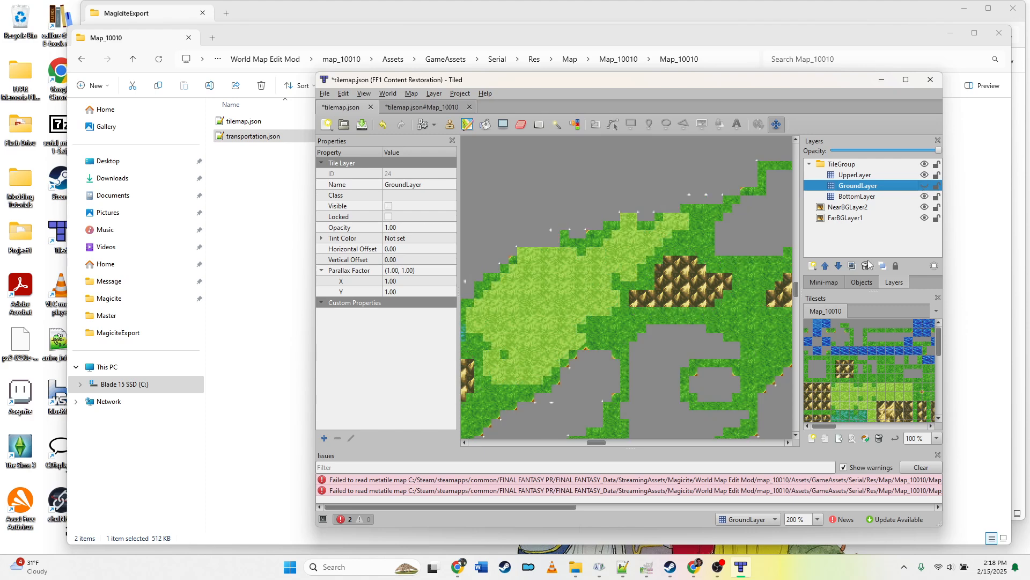
scroll(734, 318, down, 3)
scroll(733, 314, down, 3)
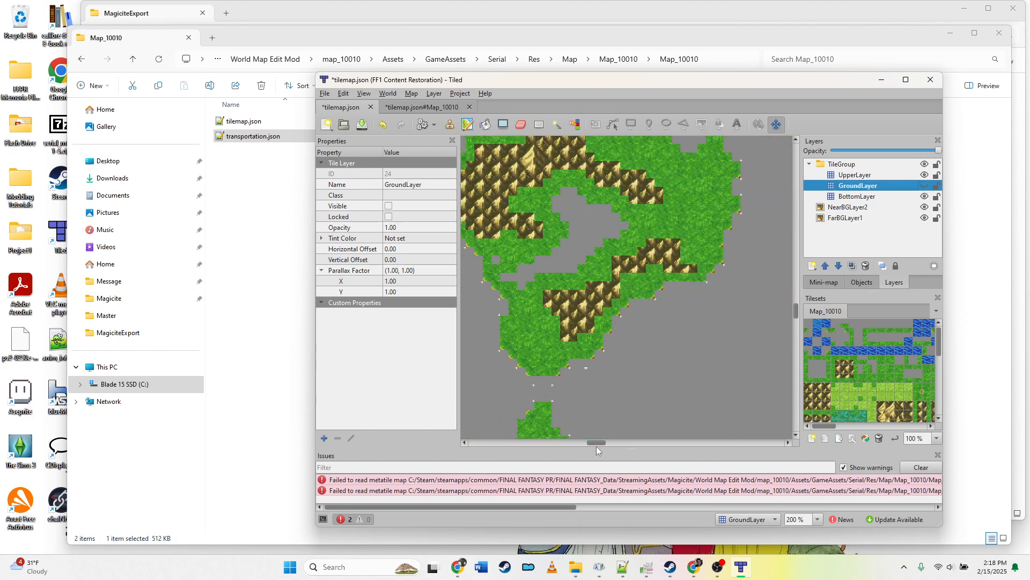
drag(593, 445, 590, 444)
scroll(596, 347, up, 4)
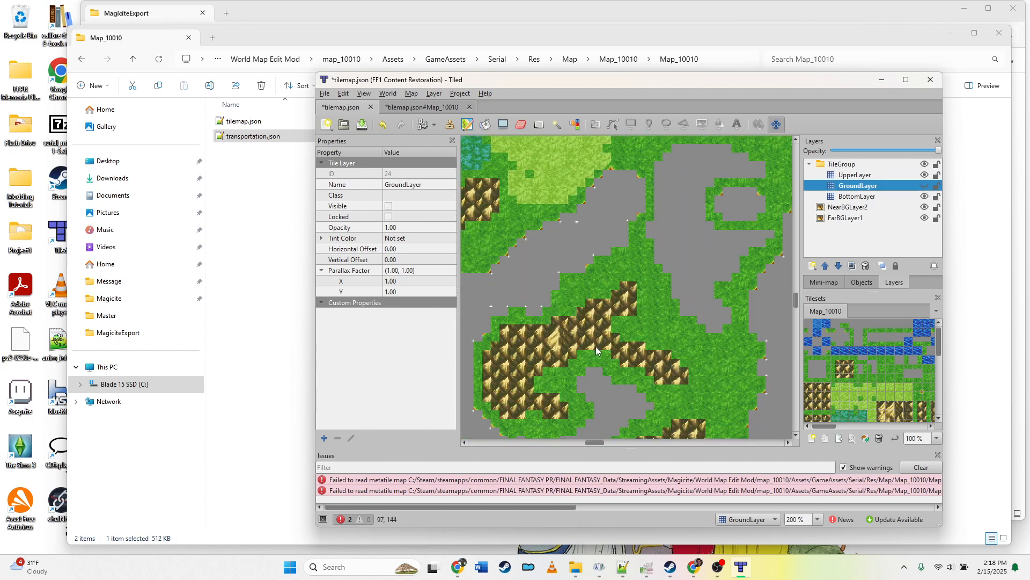
scroll(596, 346, up, 3)
scroll(759, 322, down, 2)
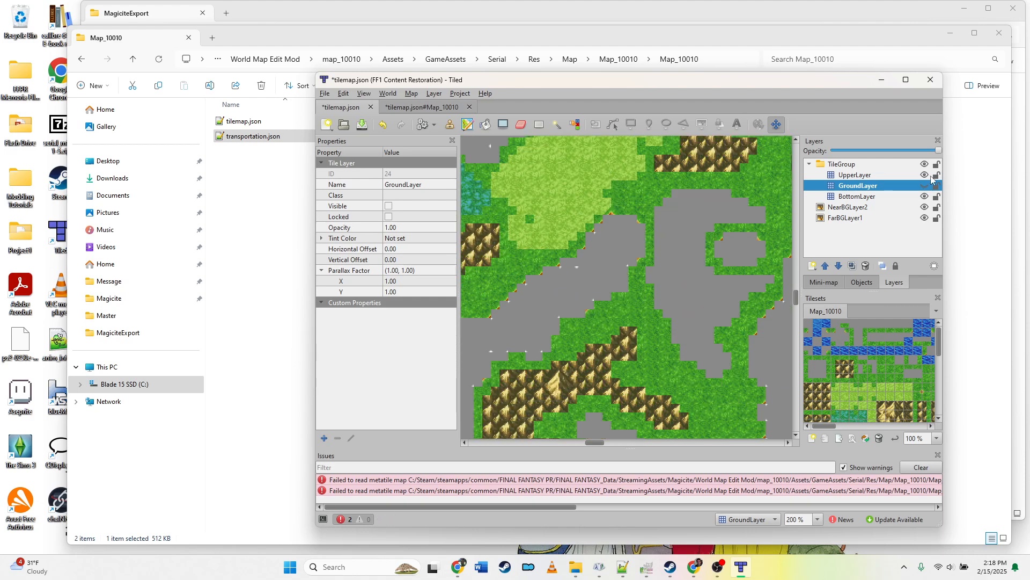
Step: Show GroundLayer again and hide BottomLayer to view the upper tiles without the base layer
click(924, 185)
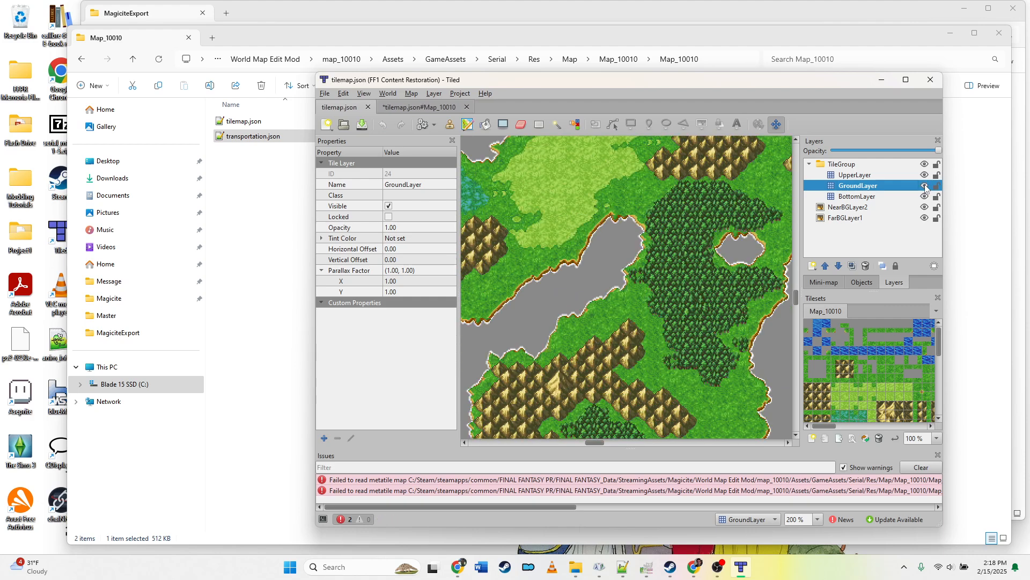
click(924, 186)
click(924, 186)
click(924, 196)
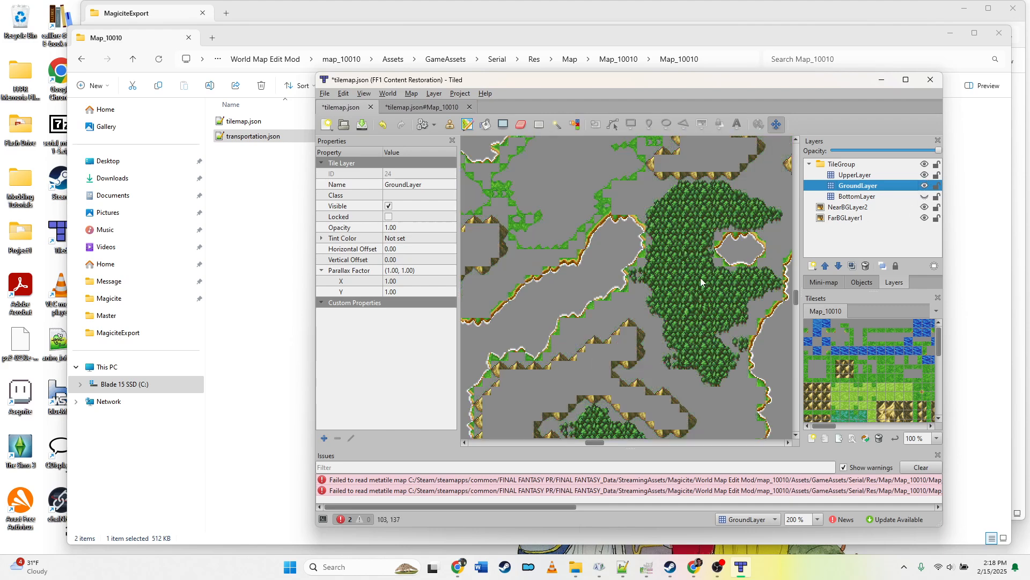
scroll(700, 278, up, 3)
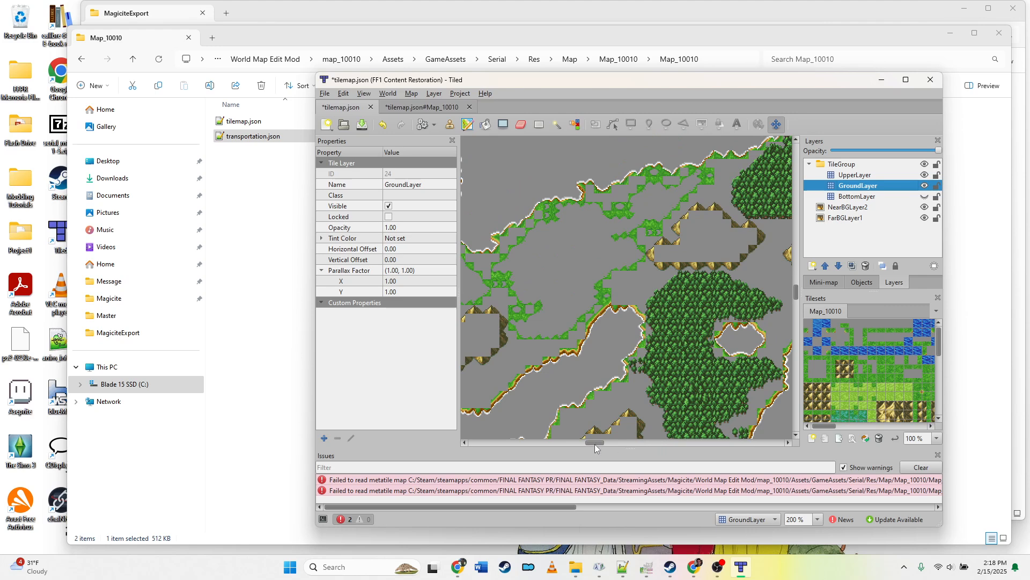
mouse_move(590, 445)
mouse_down()
mouse_move(577, 441)
mouse_move(608, 446)
mouse_move(587, 447)
mouse_move(597, 448)
mouse_up()
scroll(620, 371, down, 5)
drag(603, 443, 613, 368)
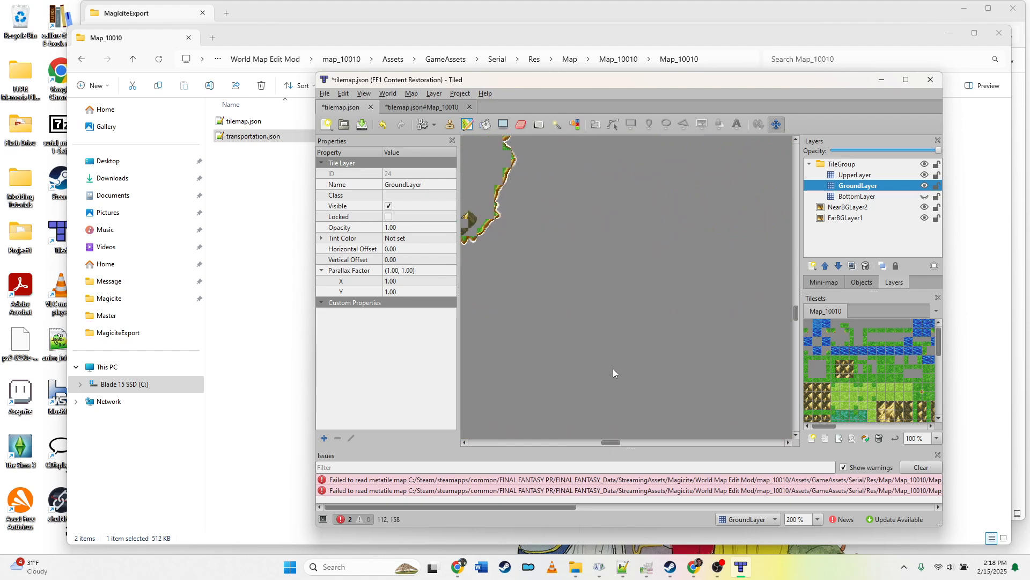
scroll(613, 368, up, 5)
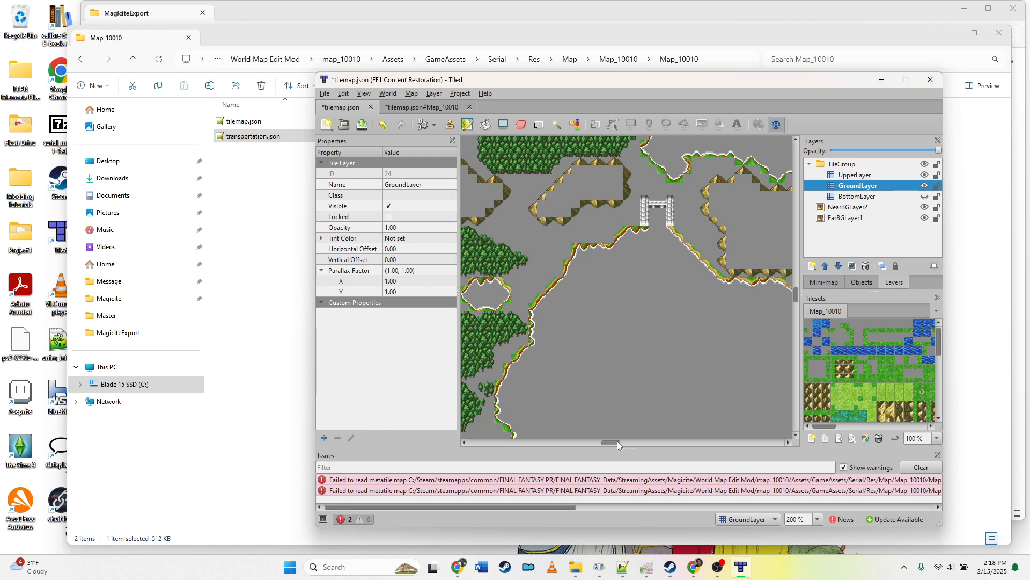
Step: Reload the tilemap file to discard the unsaved visibility changes
key(ctrl+r)
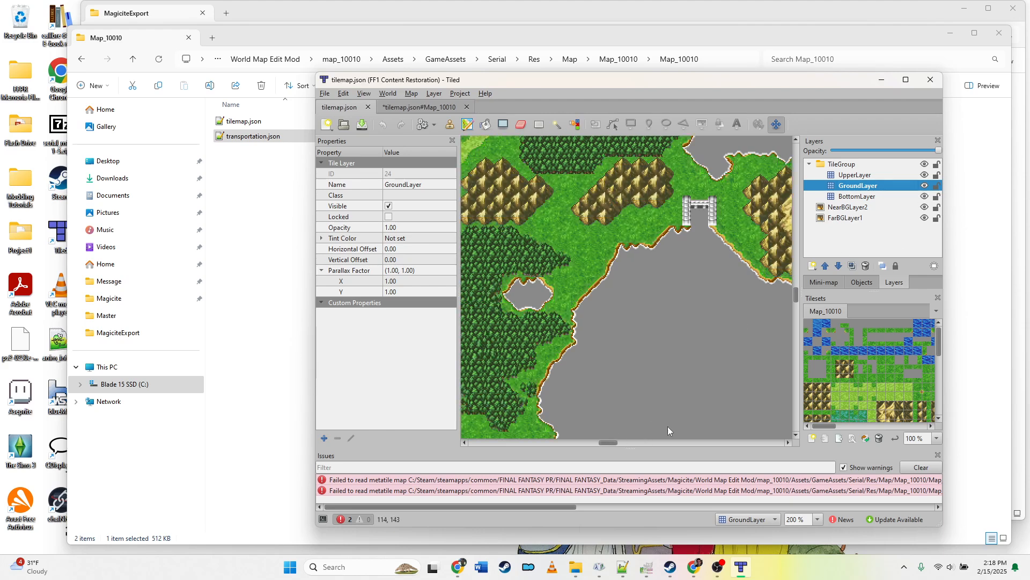
scroll(614, 442, up, 5)
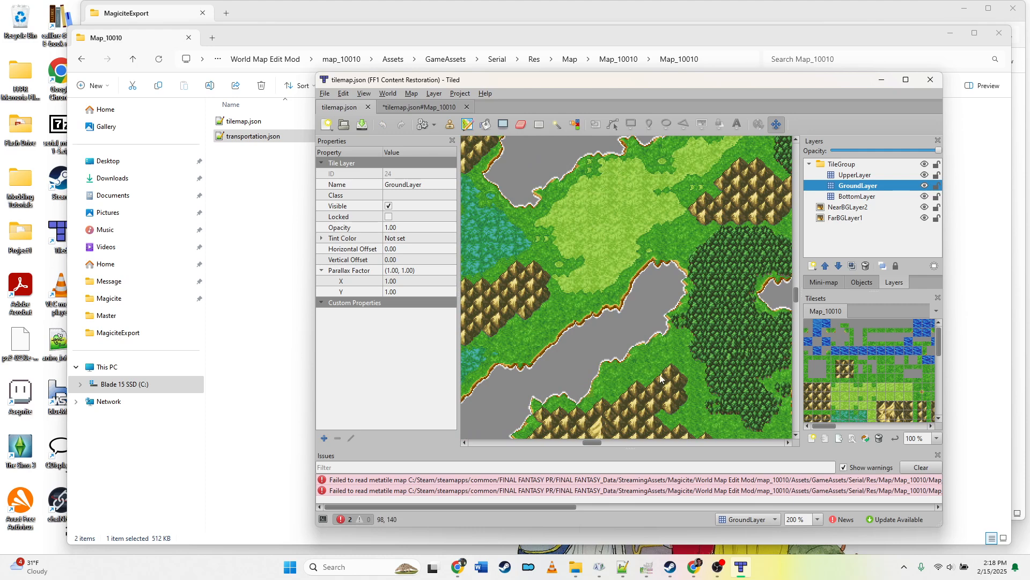
scroll(662, 371, down, 3)
scroll(661, 368, down, 3)
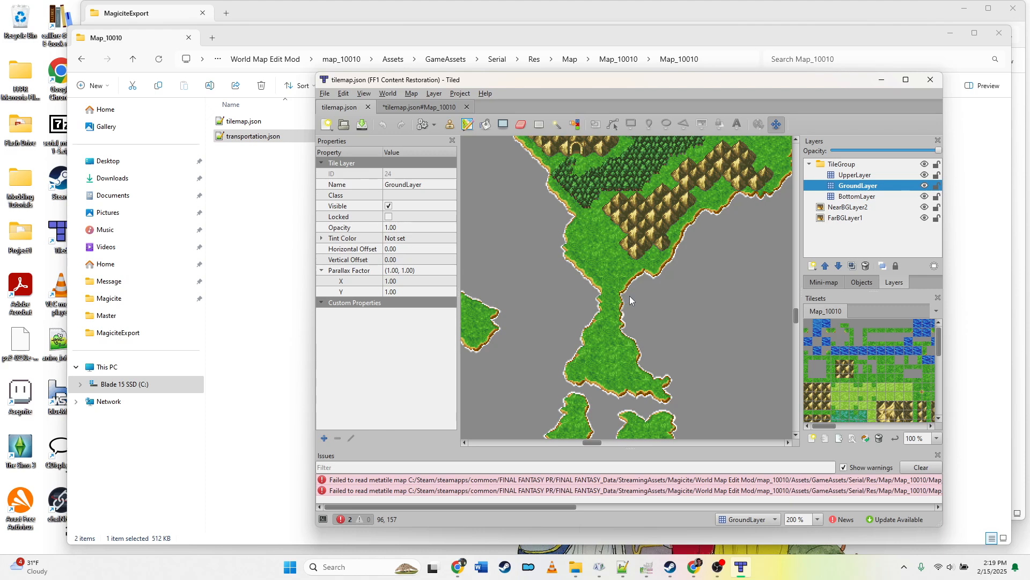
Step: Pan and zoom across the map to examine the terrain in different regions
drag(585, 441, 721, 443)
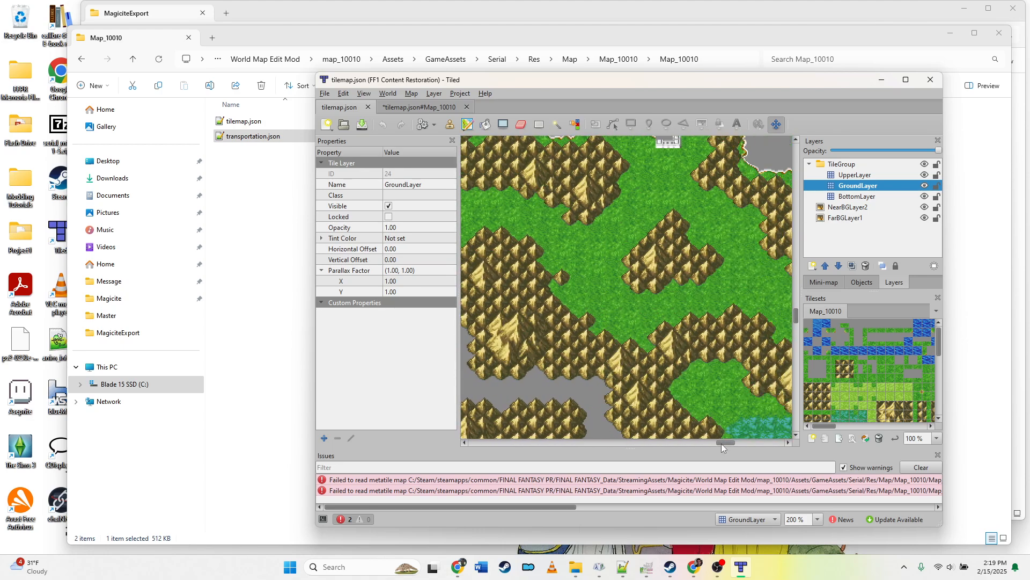
scroll(694, 408, up, 6)
scroll(695, 408, up, 15)
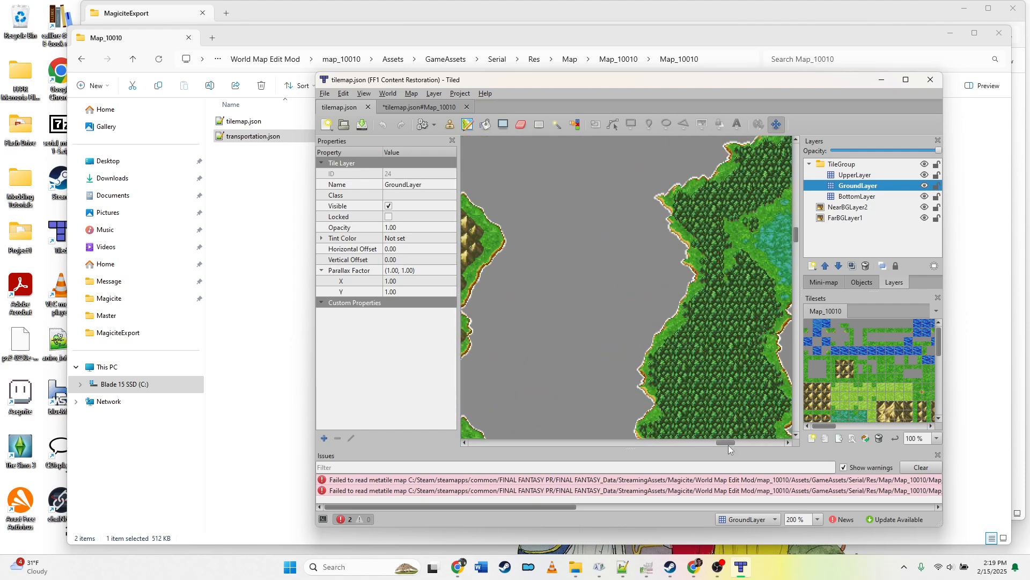
drag(728, 443, 614, 444)
scroll(693, 398, up, 8)
scroll(660, 417, up, 5)
scroll(637, 409, down, 5)
scroll(638, 407, up, 3)
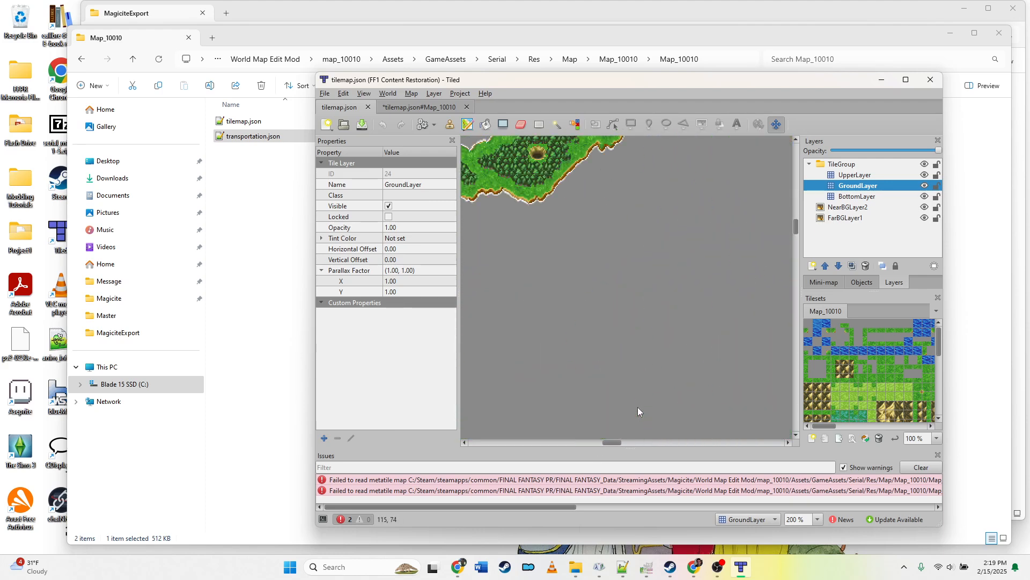
scroll(638, 407, down, 10)
scroll(656, 407, down, 6)
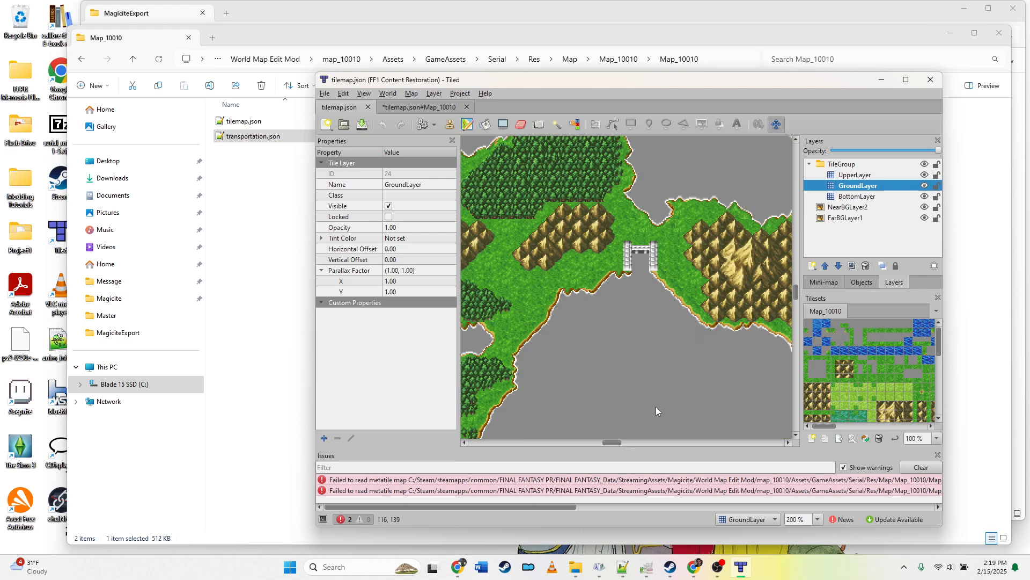
drag(609, 444, 585, 443)
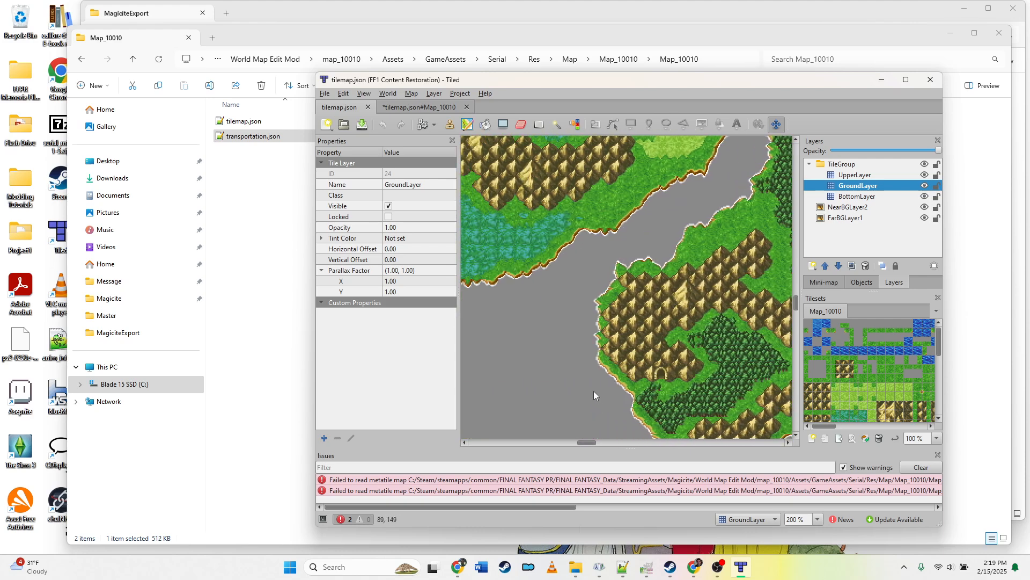
scroll(590, 445, left, 3)
scroll(600, 416, down, 6)
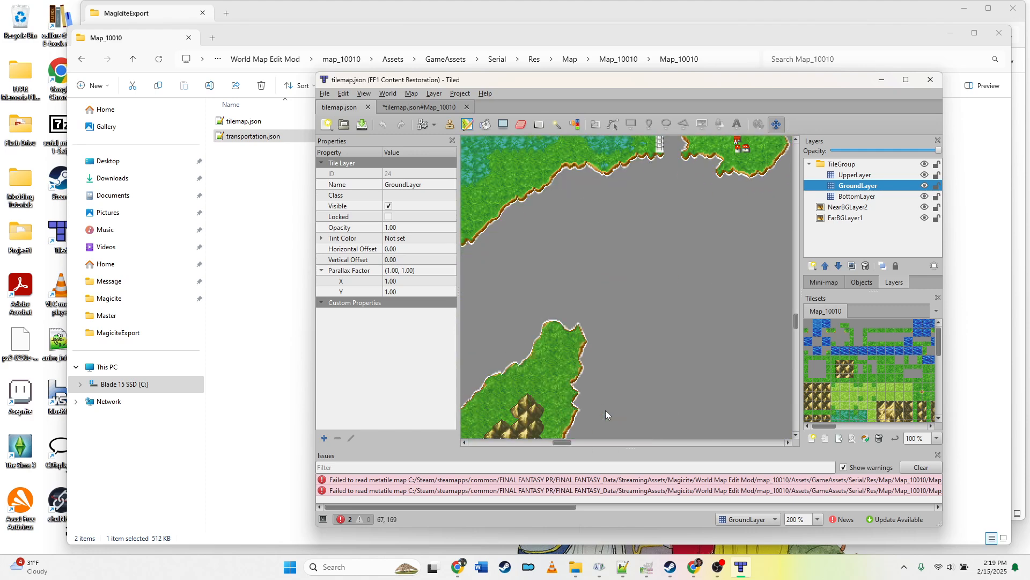
mouse_move(563, 442)
mouse_down()
mouse_move(545, 443)
mouse_move(554, 443)
mouse_up()
scroll(617, 418, down, 3)
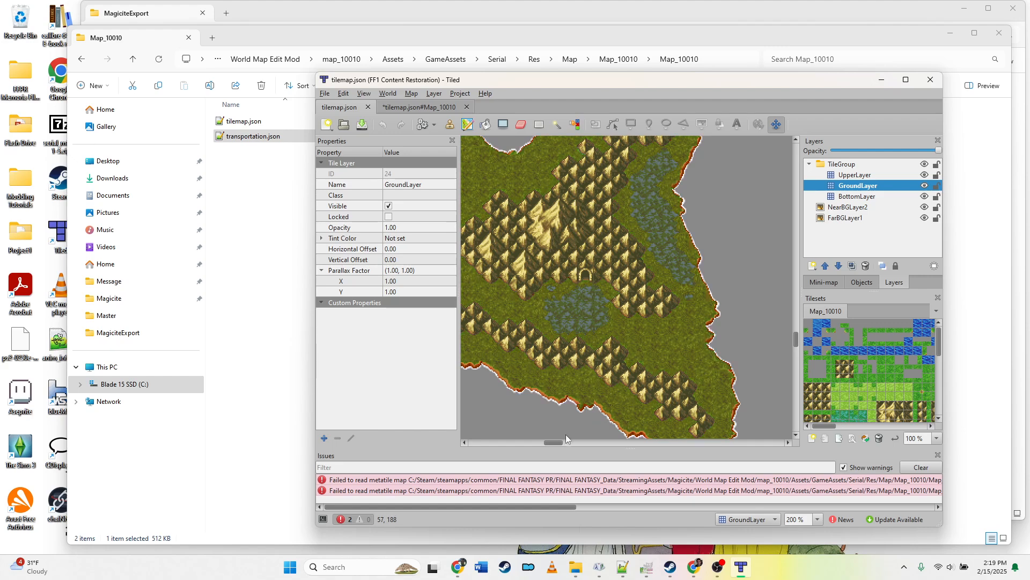
scroll(569, 389, down, 2)
scroll(556, 397, up, 5)
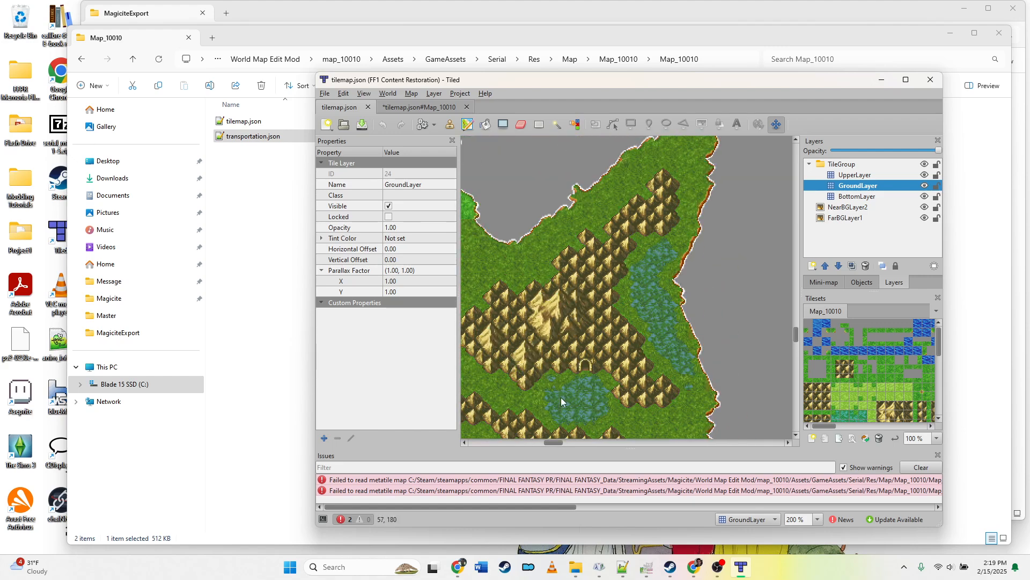
mouse_move(555, 443)
mouse_down()
mouse_move(521, 443)
mouse_move(589, 439)
mouse_move(566, 441)
mouse_up()
scroll(566, 378, up, 4)
scroll(567, 379, up, 3)
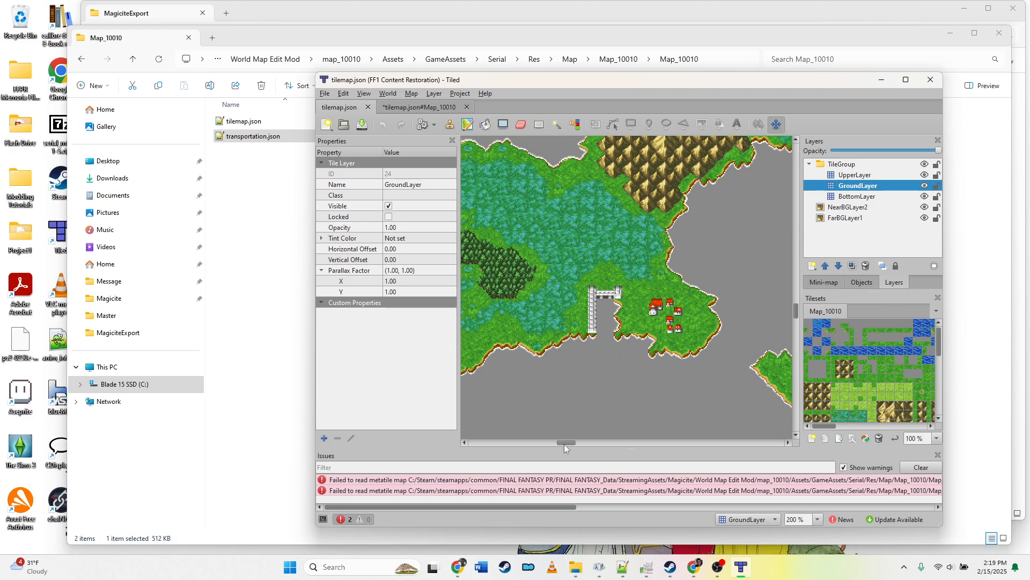
Step: Continue scrolling through the rest of the world map at various zoom levels to inspect towns and landmarks
drag(564, 443, 648, 445)
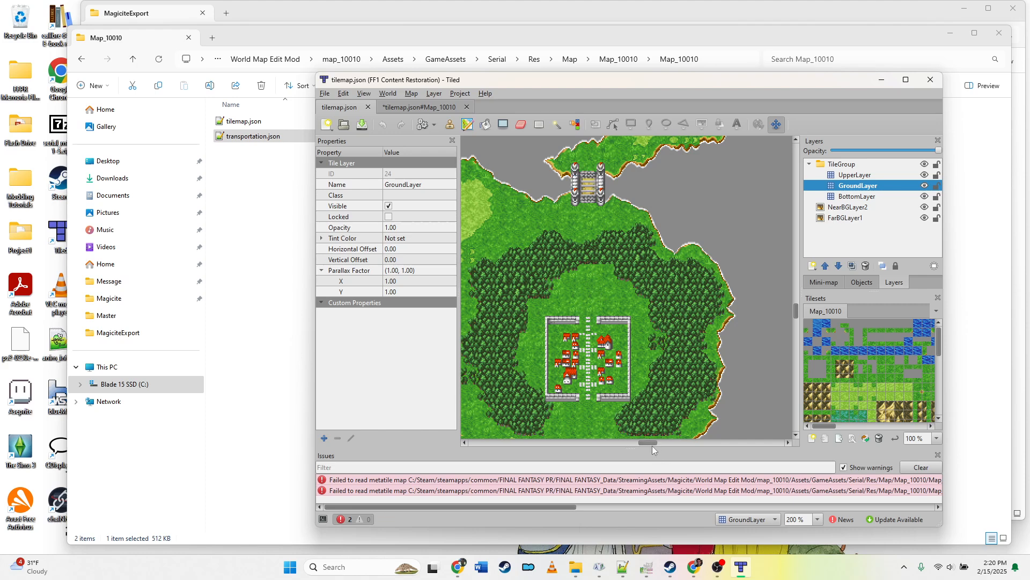
drag(652, 445, 620, 442)
scroll(562, 351, up, 12)
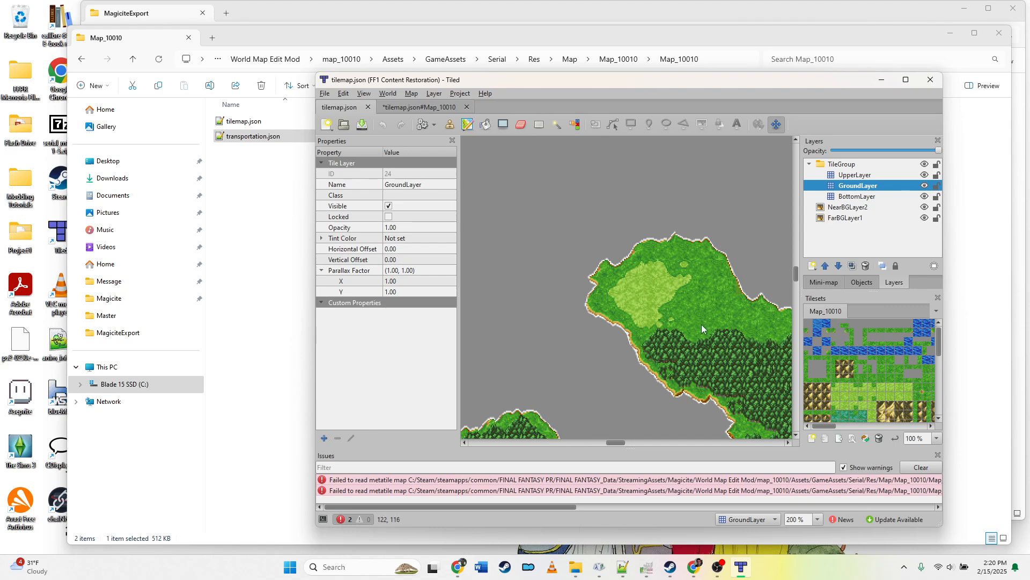
scroll(698, 324, up, 15)
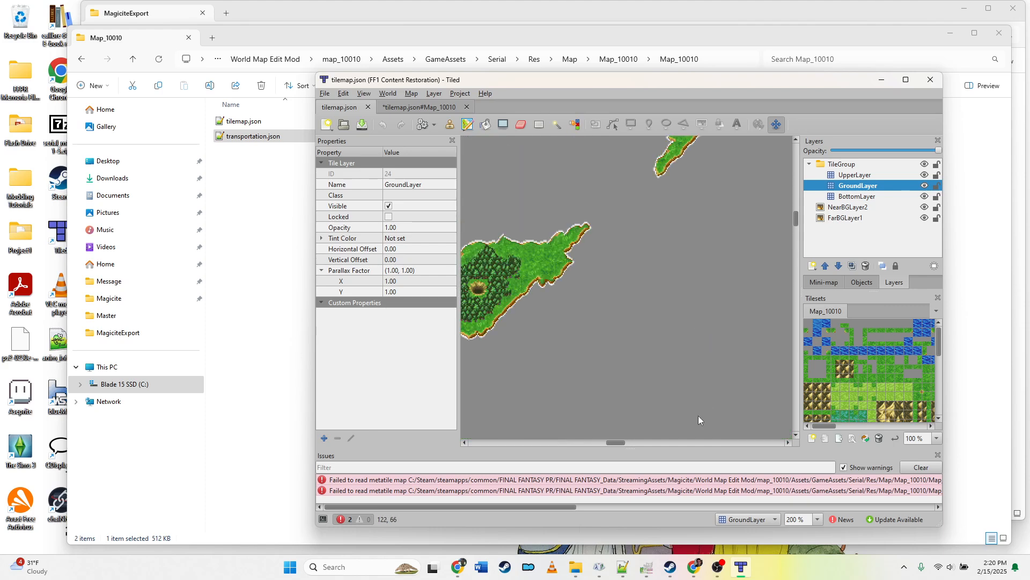
drag(620, 443, 739, 441)
scroll(580, 437, up, 8)
scroll(604, 425, down, 3)
scroll(590, 418, down, 4)
scroll(590, 418, down, 3)
scroll(657, 377, down, 3)
scroll(657, 378, down, 3)
scroll(678, 352, down, 6)
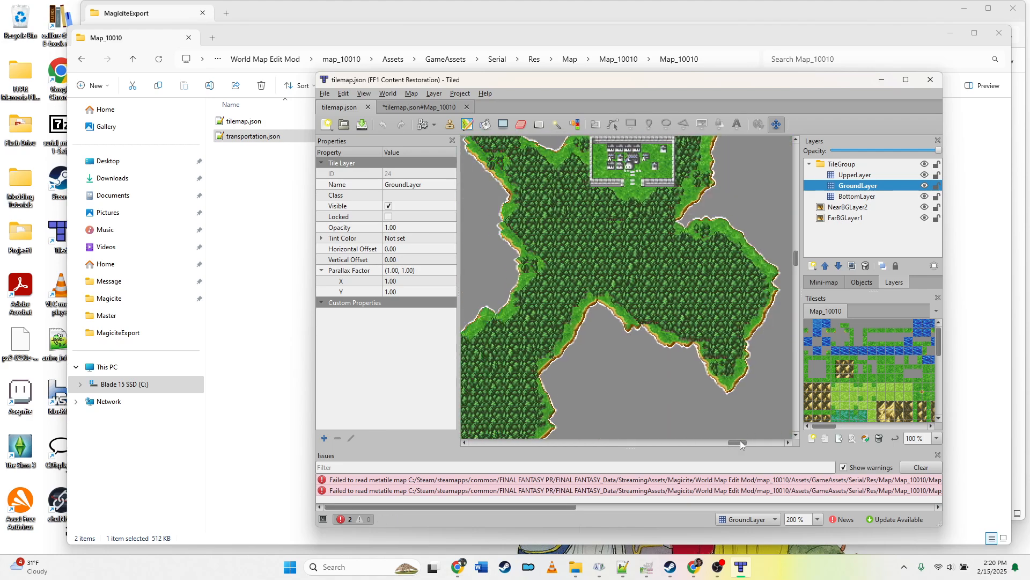
scroll(708, 418, up, 3)
scroll(708, 416, up, 3)
scroll(714, 413, down, 6)
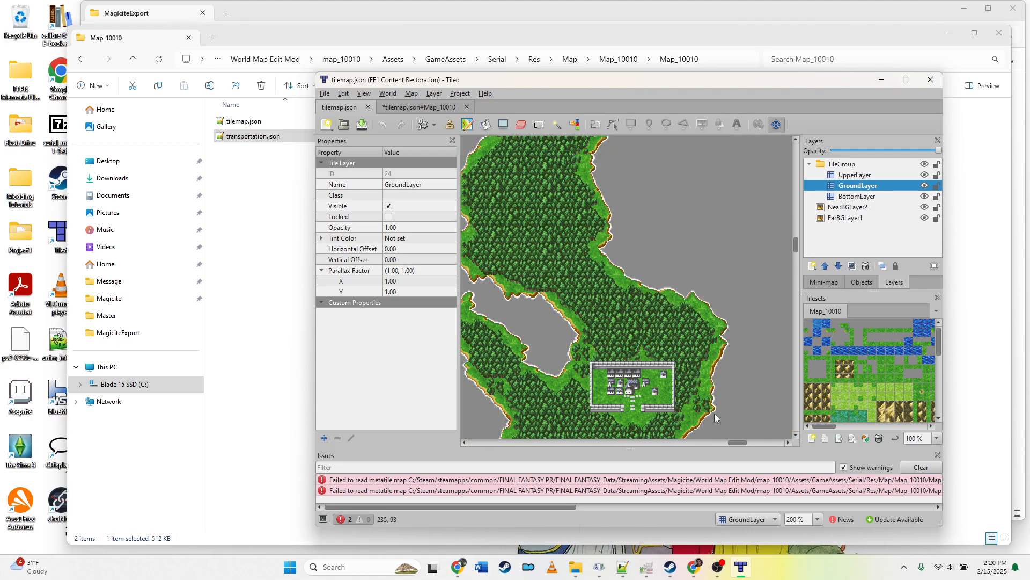
scroll(733, 430, down, 3)
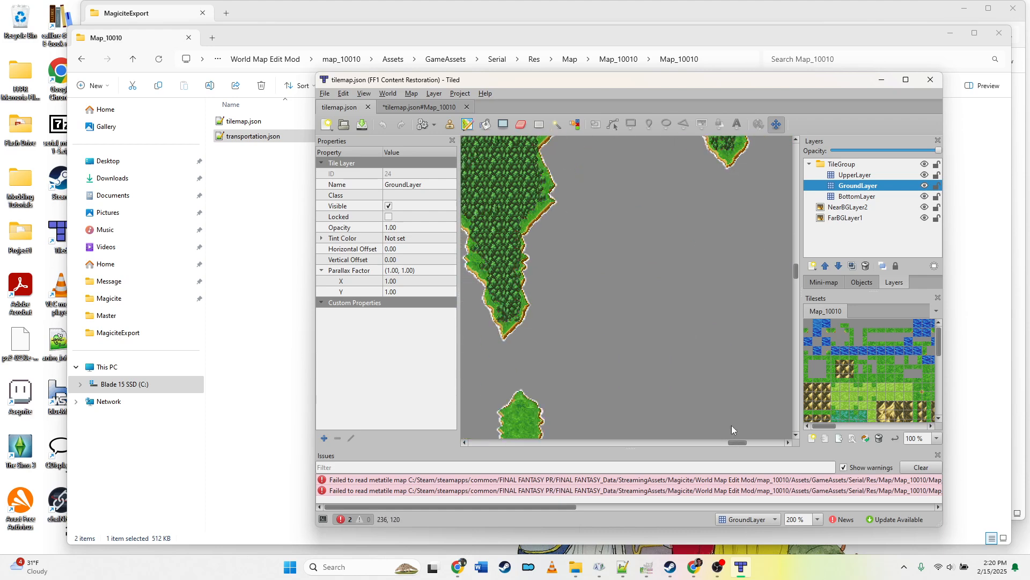
scroll(731, 413, down, 3)
drag(737, 443, 732, 440)
scroll(702, 386, down, 9)
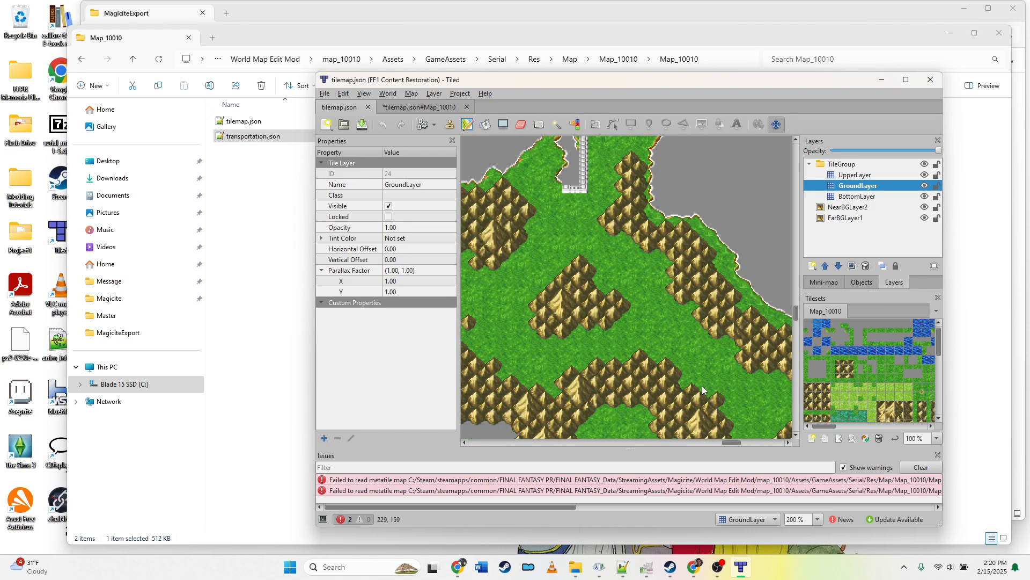
scroll(701, 385, down, 2)
drag(733, 443, 692, 443)
scroll(693, 408, down, 6)
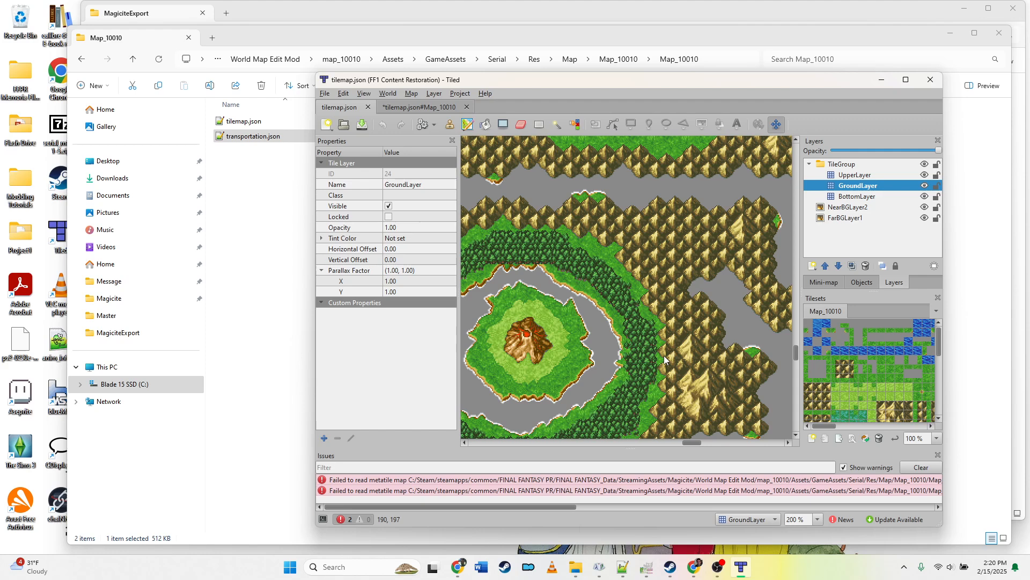
drag(687, 444, 679, 444)
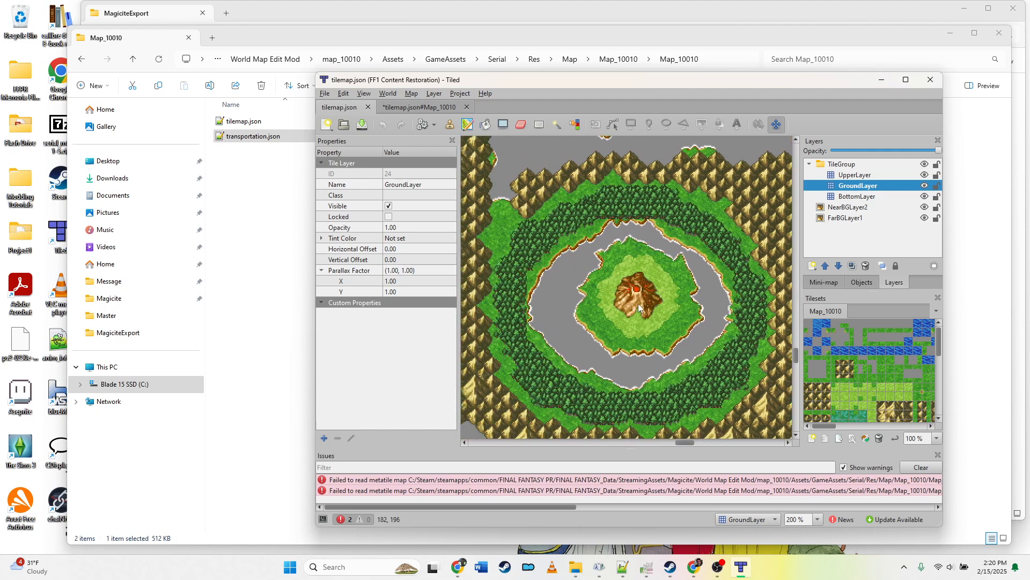
drag(691, 443, 622, 444)
scroll(645, 385, down, 3)
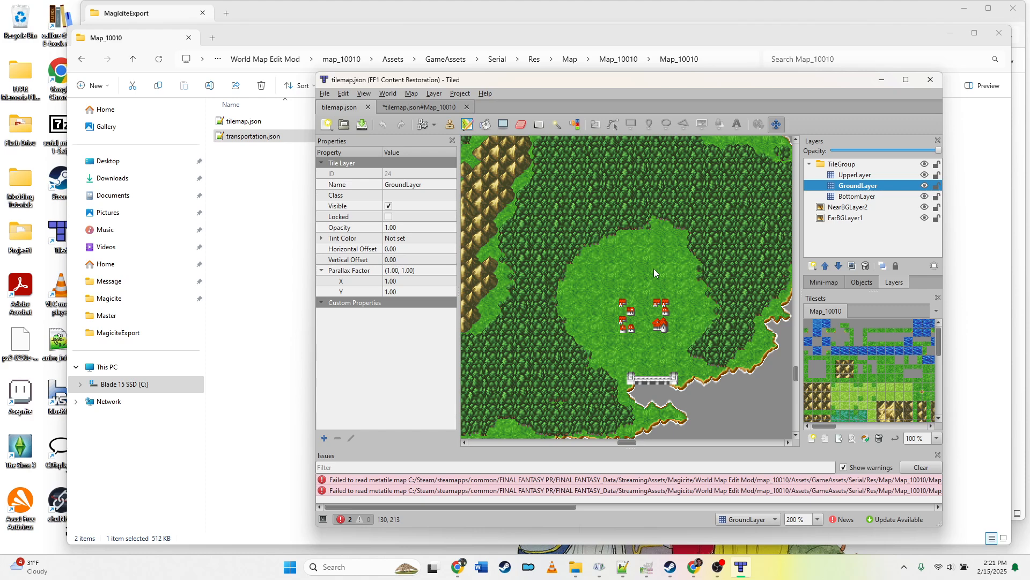
Step: Scroll and pan across the world map to examine the terrain around the town
scroll(662, 274, up, 10)
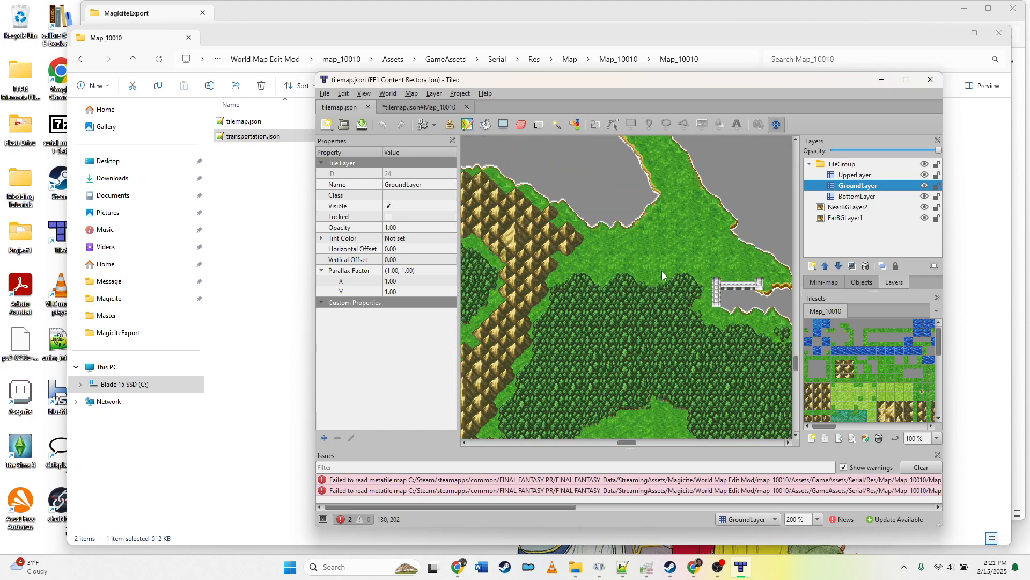
scroll(663, 276, up, 3)
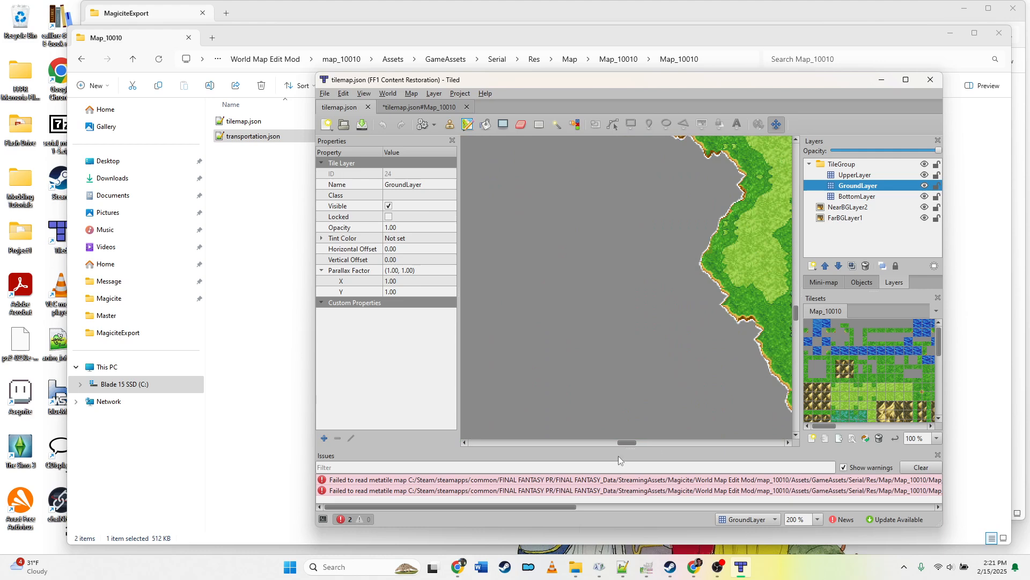
drag(625, 443, 640, 443)
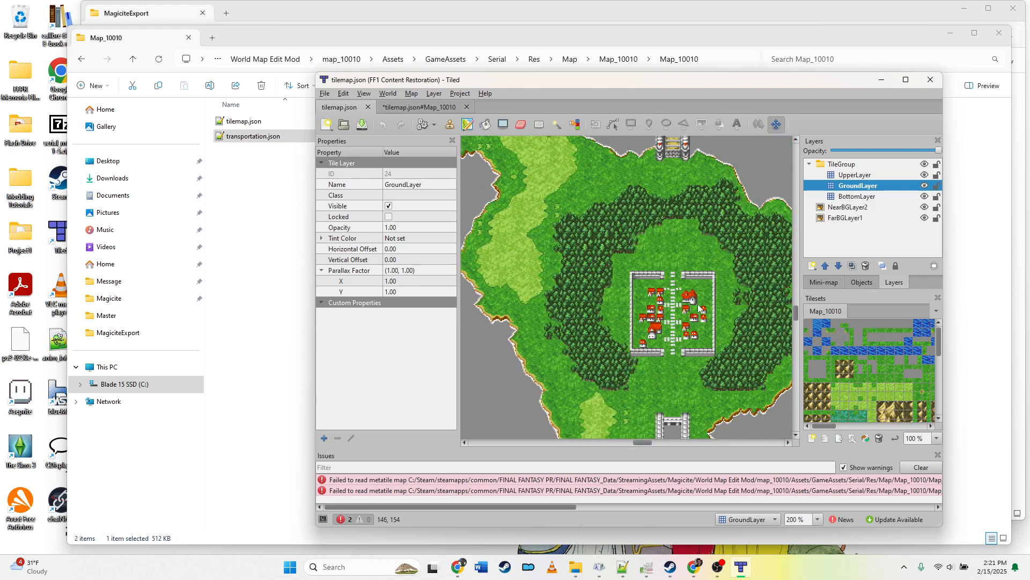
drag(643, 443, 648, 444)
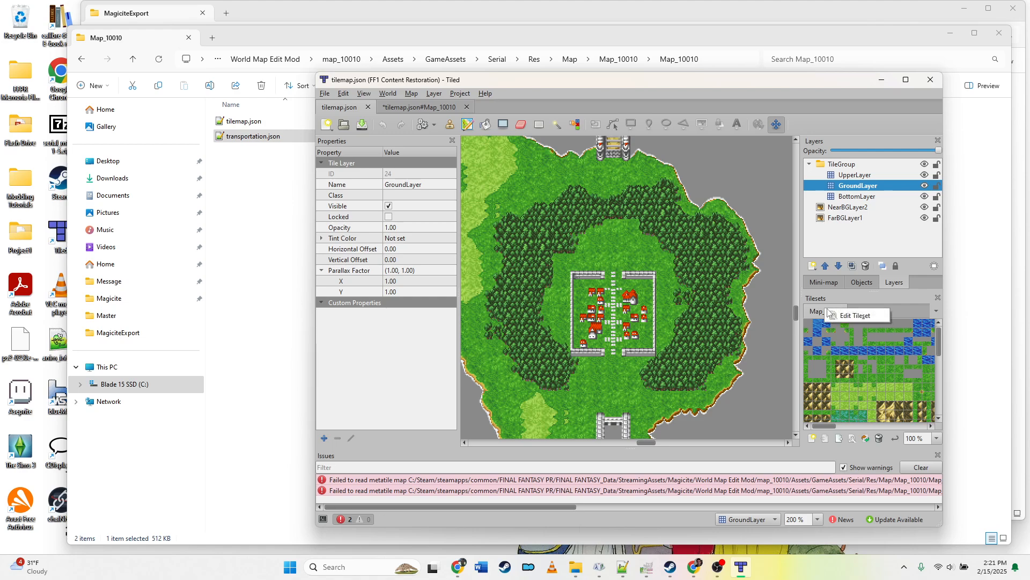
Step: Open the Map_10010 tileset for editing and zoom in to browse its tiles
double_click(826, 311)
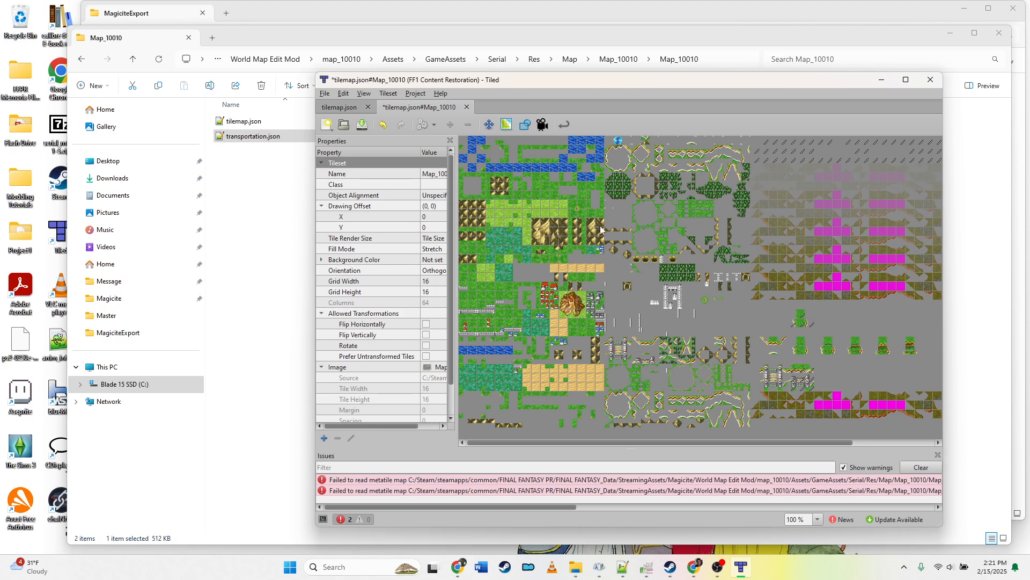
ctrl+scroll(600, 230, up, 1)
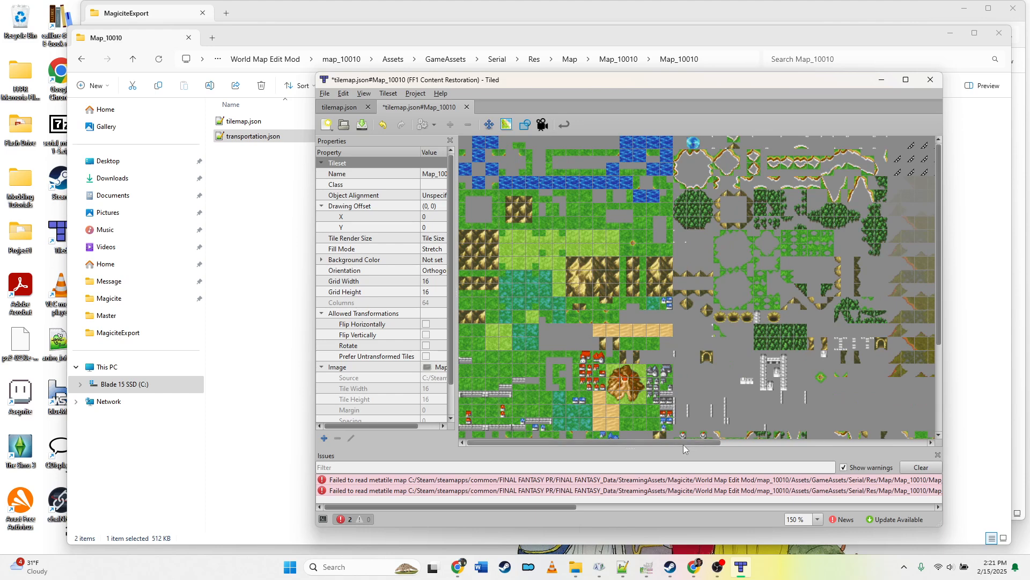
drag(683, 445, 646, 440)
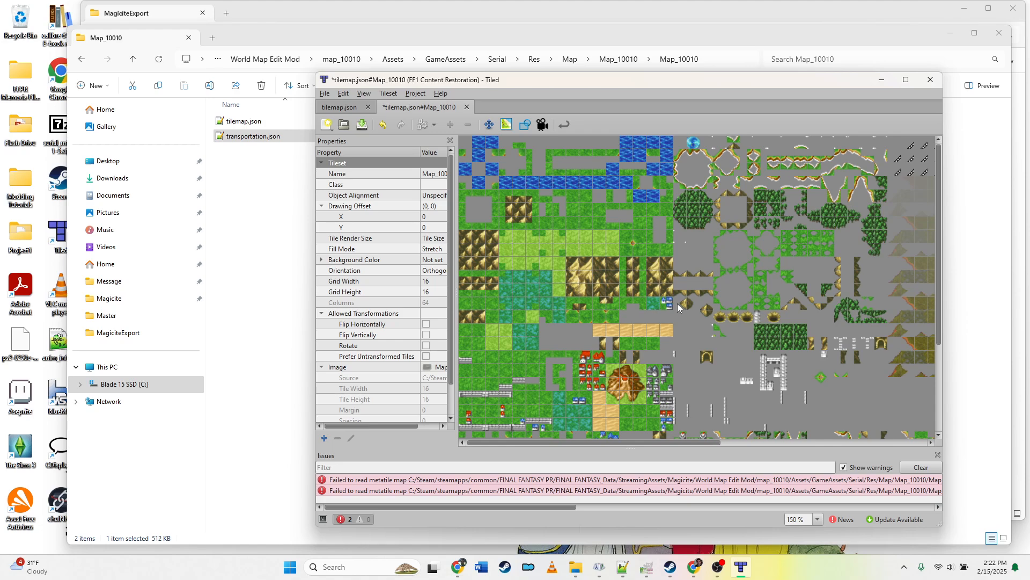
scroll(677, 304, down, 3)
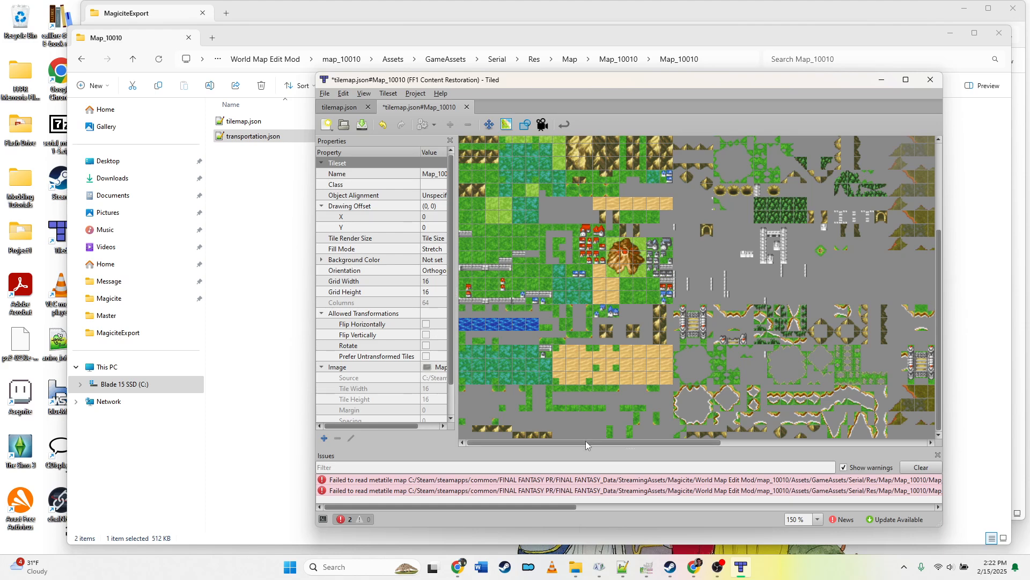
drag(575, 442, 524, 449)
scroll(594, 289, up, 3)
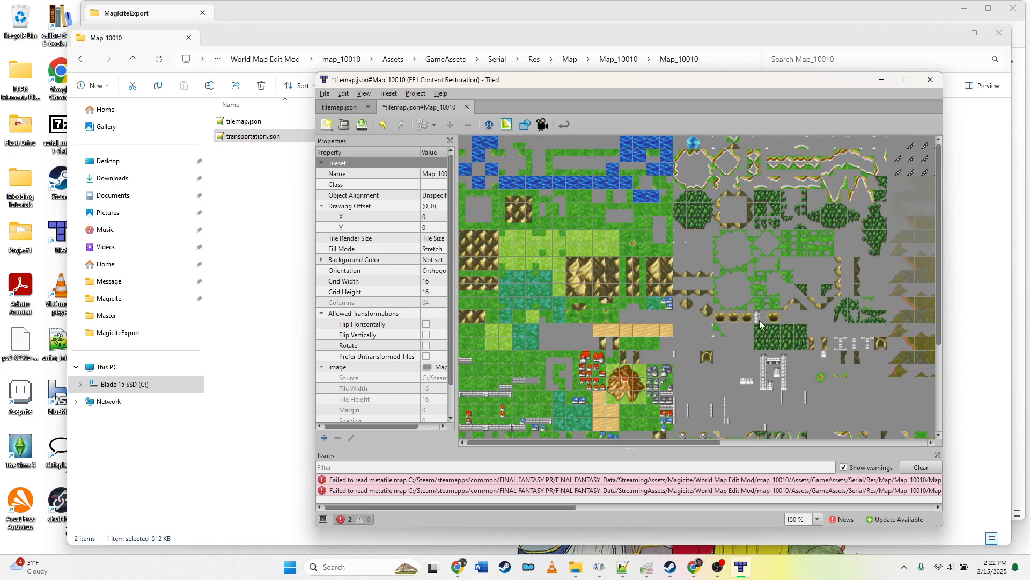
Step: Select individual tiles in the tileset to inspect their tile properties
click(787, 303)
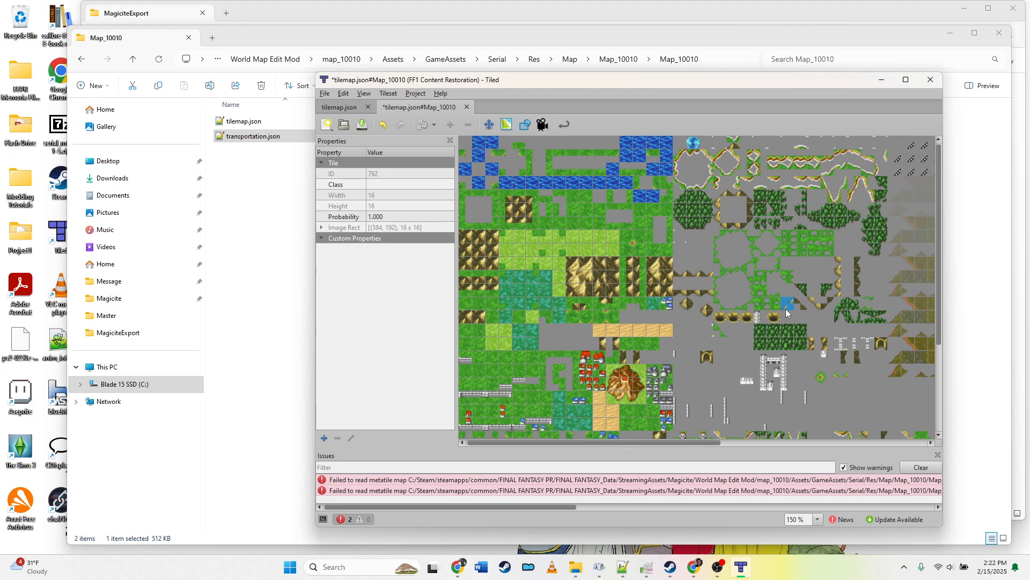
click(816, 309)
click(803, 307)
click(805, 310)
click(787, 308)
click(812, 318)
click(787, 303)
click(801, 330)
click(790, 308)
Step: Scroll across the rest of the tileset image to examine its tiles
scroll(854, 332, down, 3)
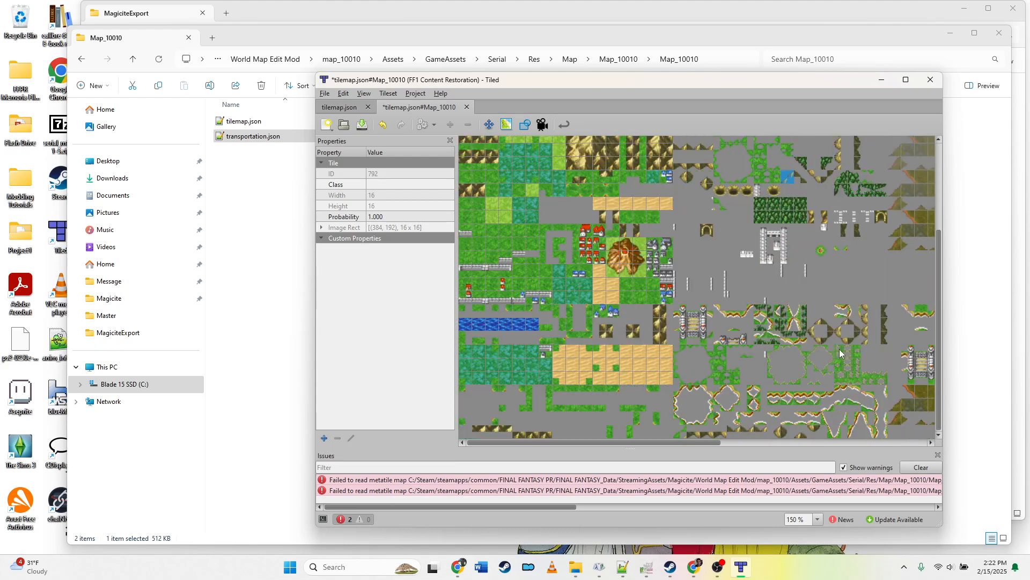
drag(687, 445, 901, 465)
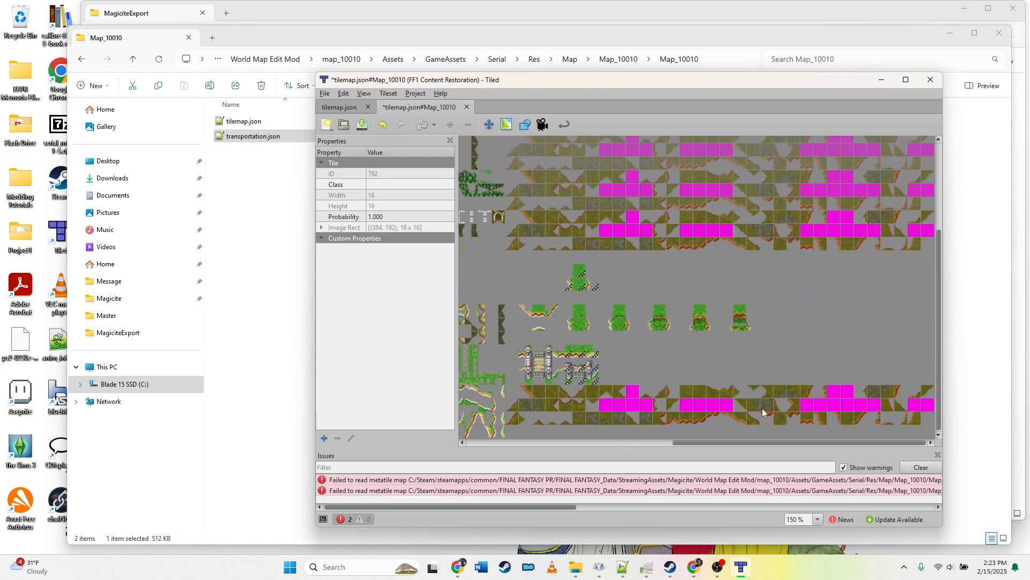
scroll(762, 409, up, 3)
scroll(786, 415, down, 3)
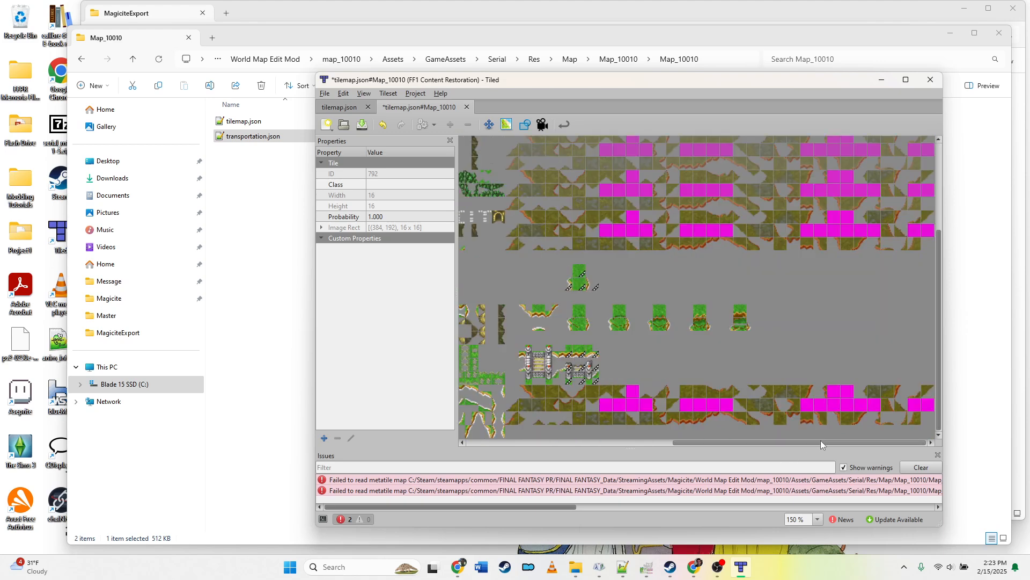
drag(821, 443, 615, 444)
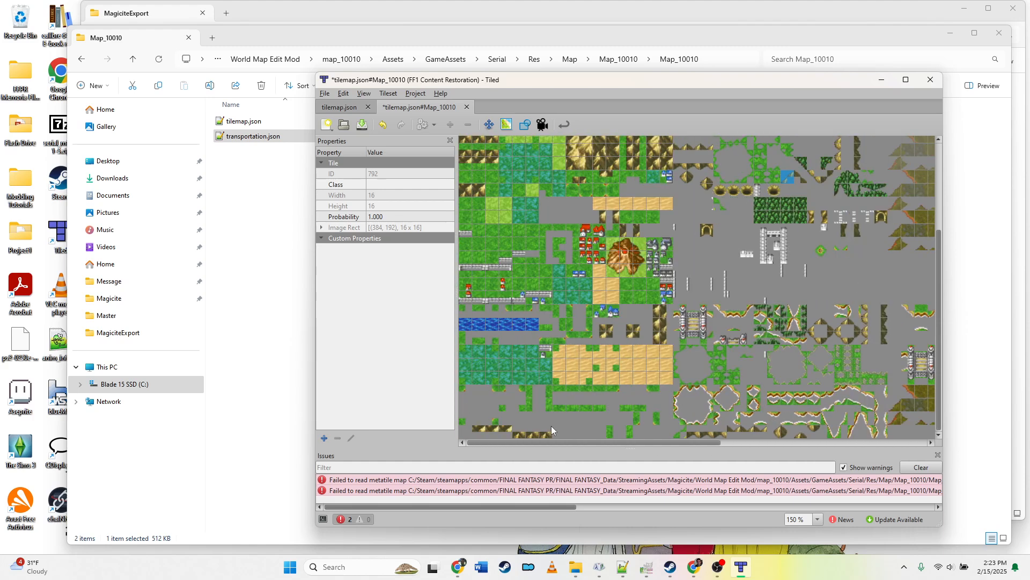
scroll(650, 377, up, 3)
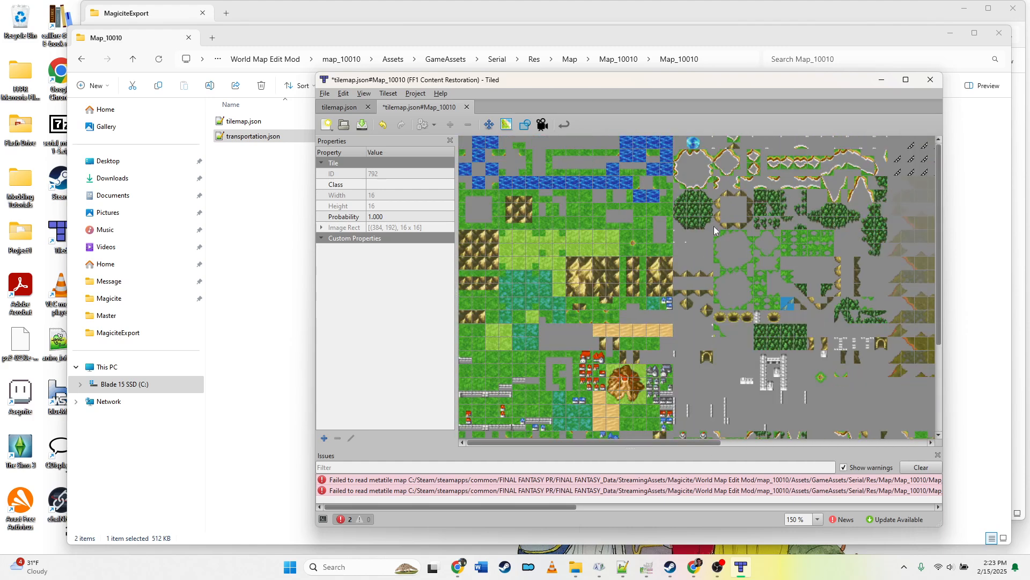
Step: Return to the tilemap, pan to the mountain region, and toggle GroundLayer visibility off and on to compare
click(350, 109)
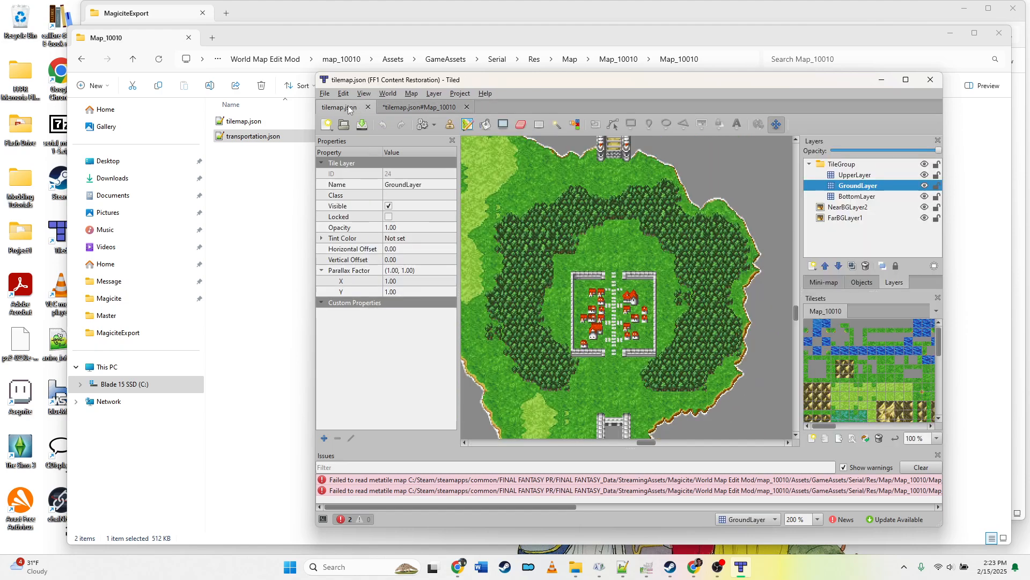
scroll(568, 285, up, 6)
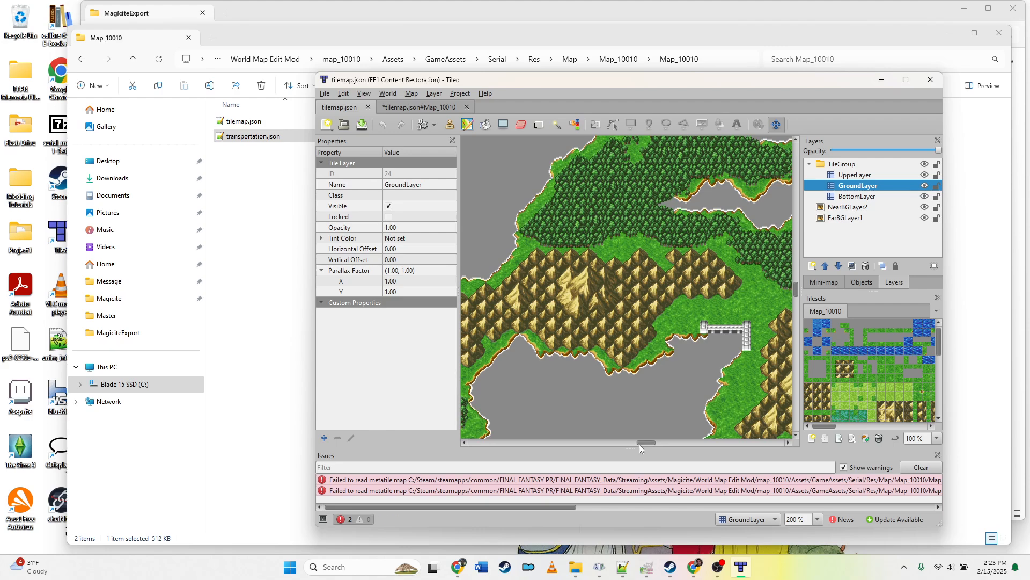
scroll(678, 359, up, 3)
drag(645, 442, 625, 444)
scroll(652, 381, down, 5)
scroll(620, 310, up, 2)
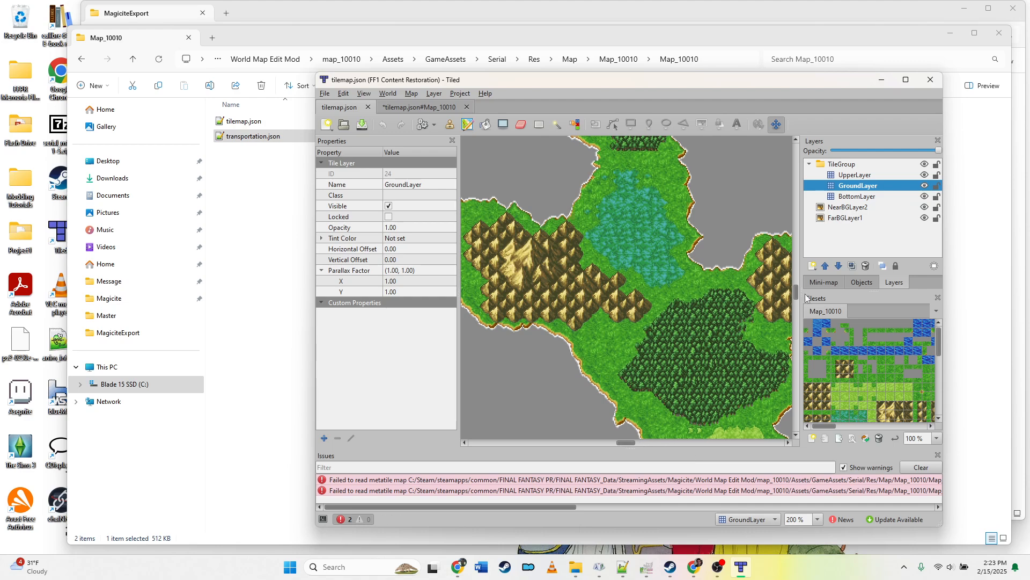
click(924, 185)
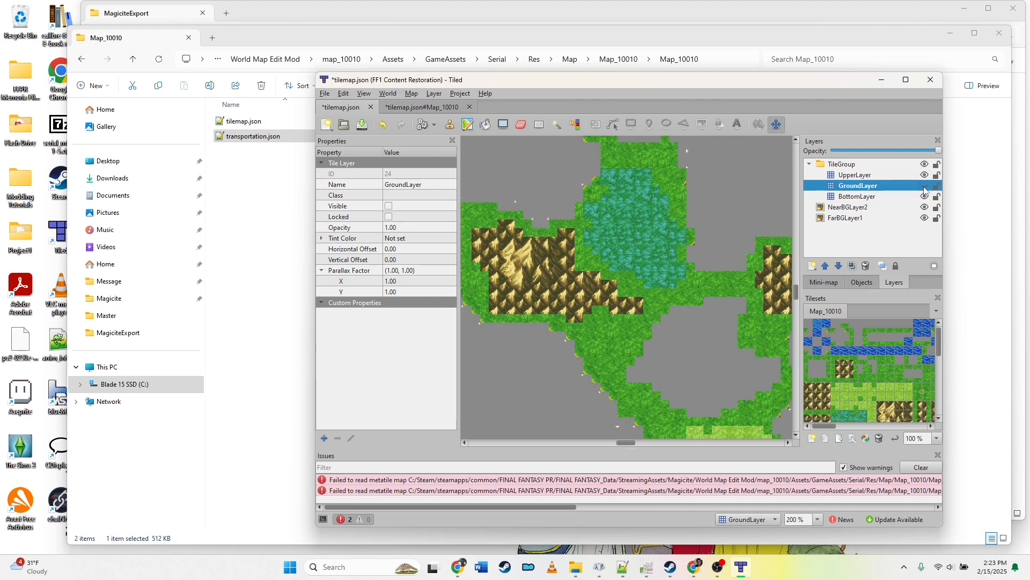
click(924, 186)
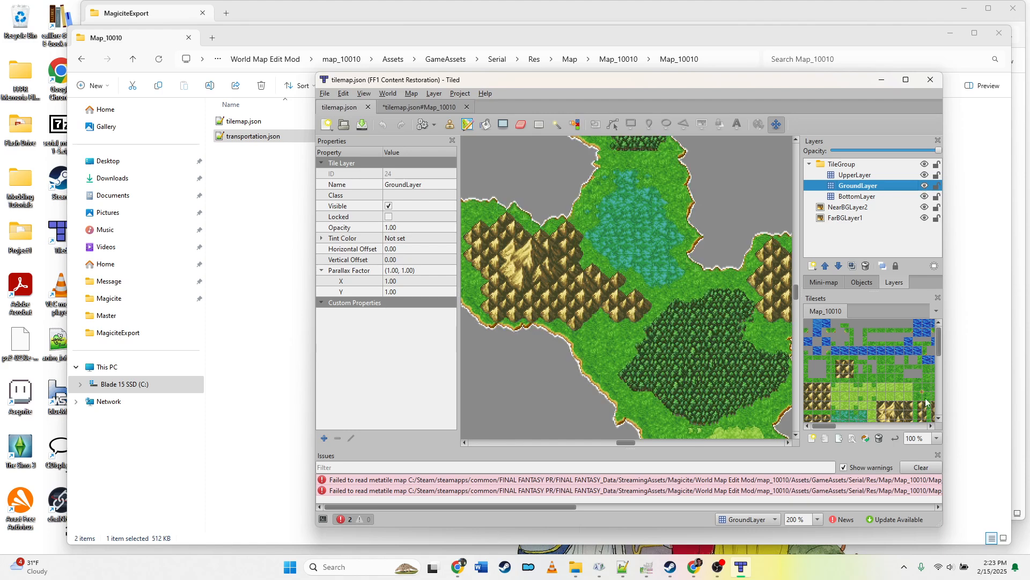
Step: Pick the cave entrance tile from the tileset and stamp it onto GroundLayer beside the mountains
drag(829, 428, 868, 427)
scroll(870, 395, down, 1)
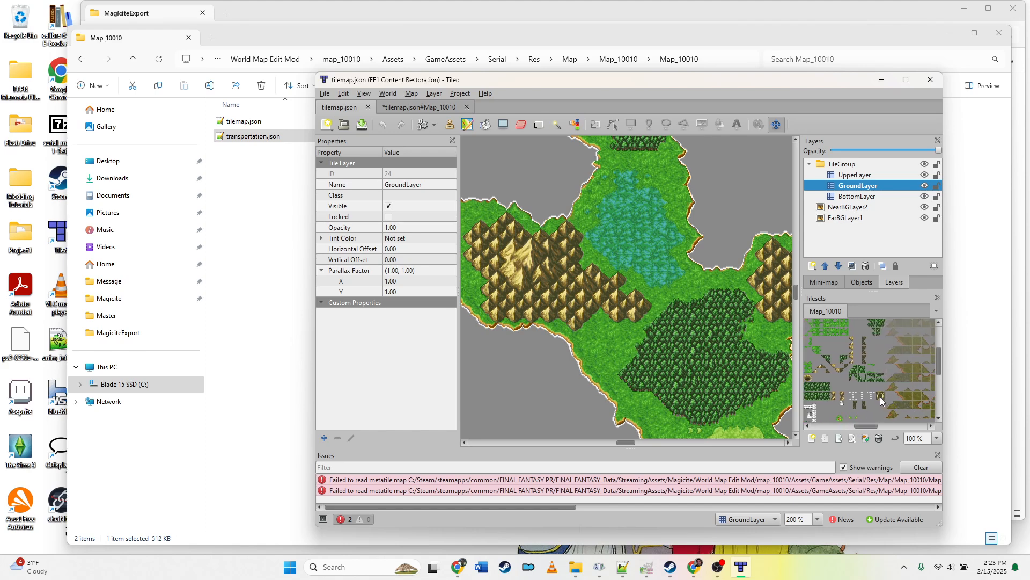
ctrl+scroll(881, 399, up, 1)
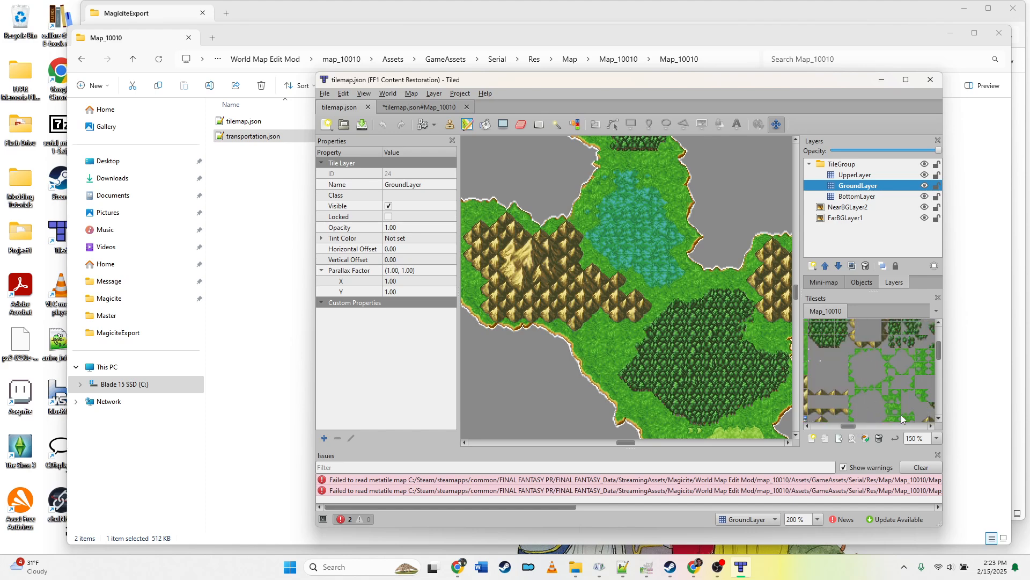
mouse_move(852, 426)
mouse_down()
mouse_move(880, 425)
mouse_move(866, 426)
mouse_up()
scroll(880, 409, down, 3)
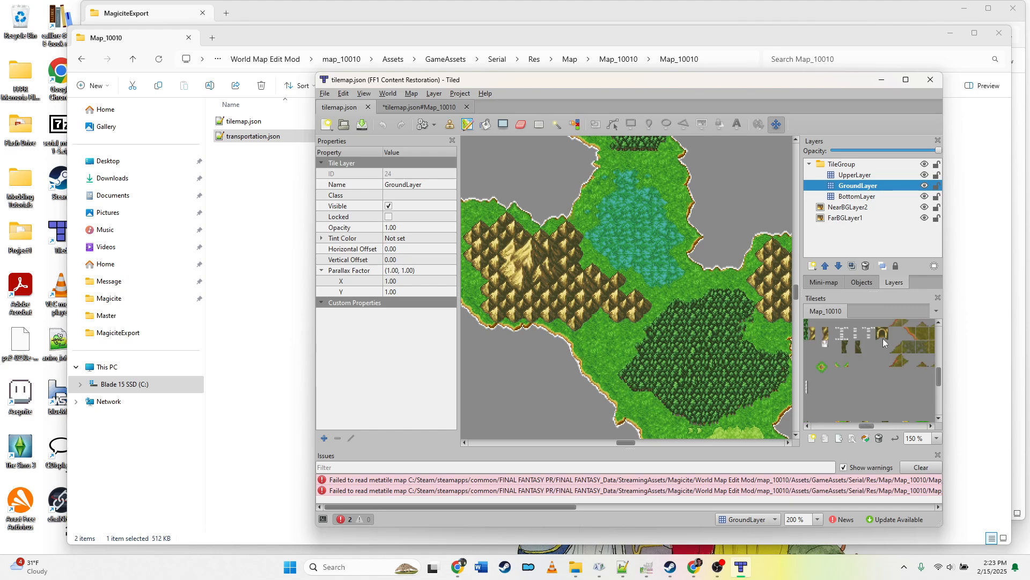
click(884, 334)
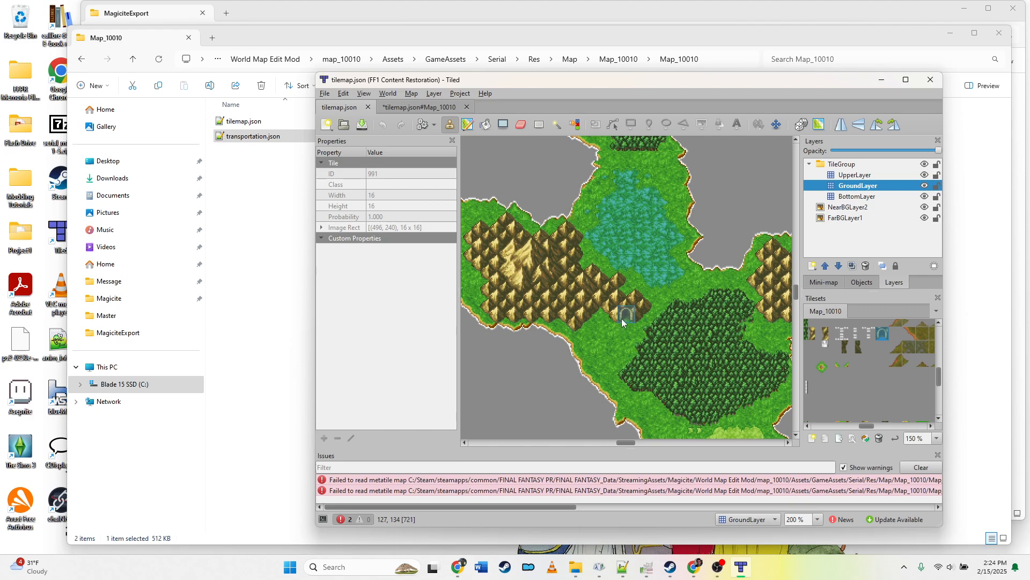
click(621, 318)
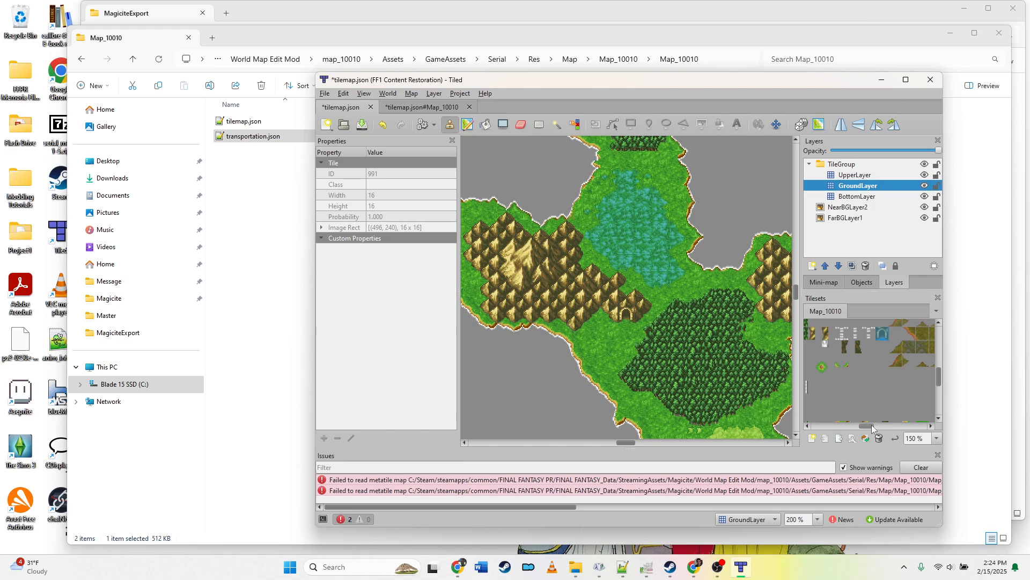
Step: Pan to the town, pick a building tile from the tileset, and stamp it into the town's lower-left part
drag(871, 425, 829, 432)
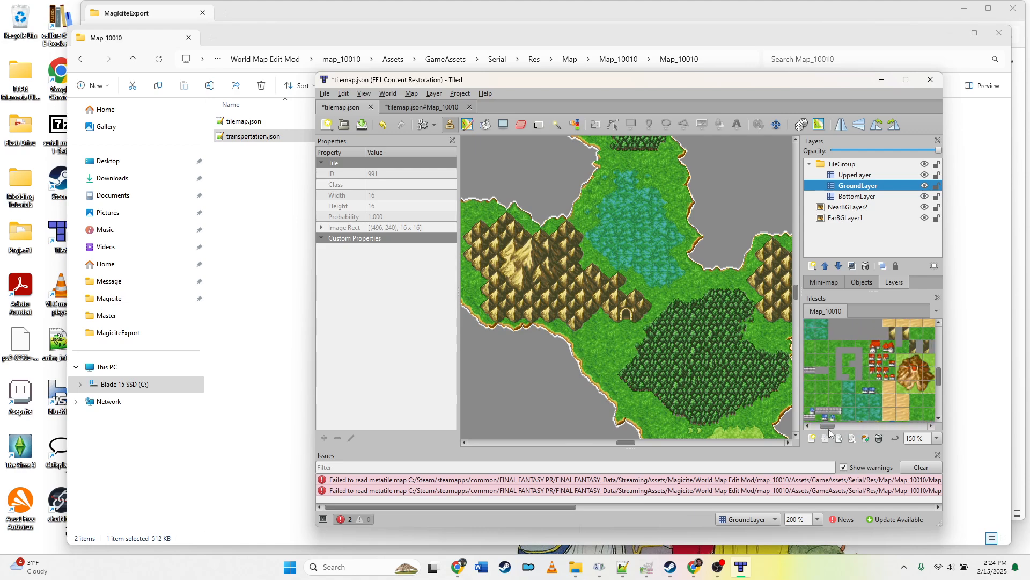
scroll(636, 443, down, 5)
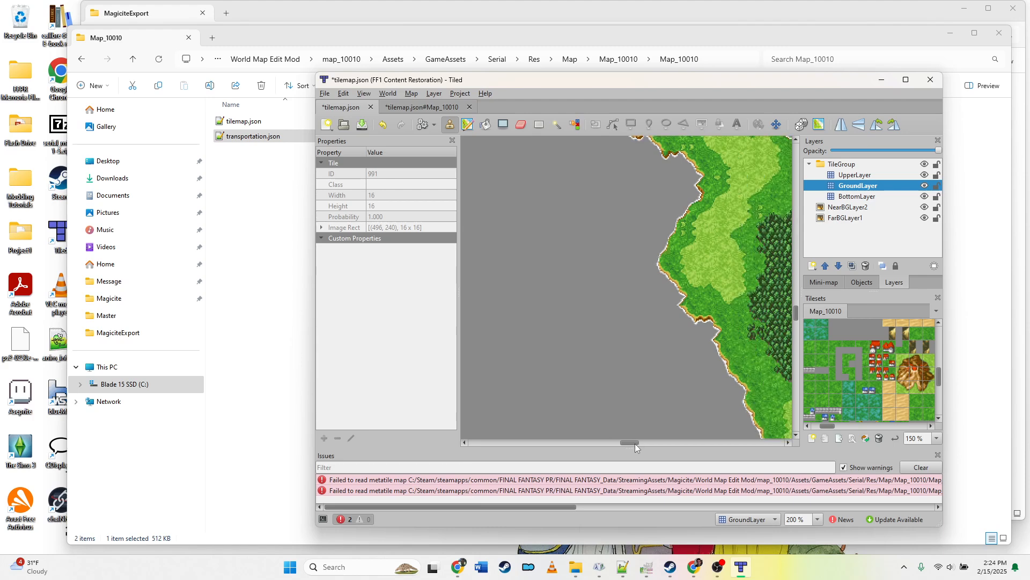
drag(635, 444, 649, 446)
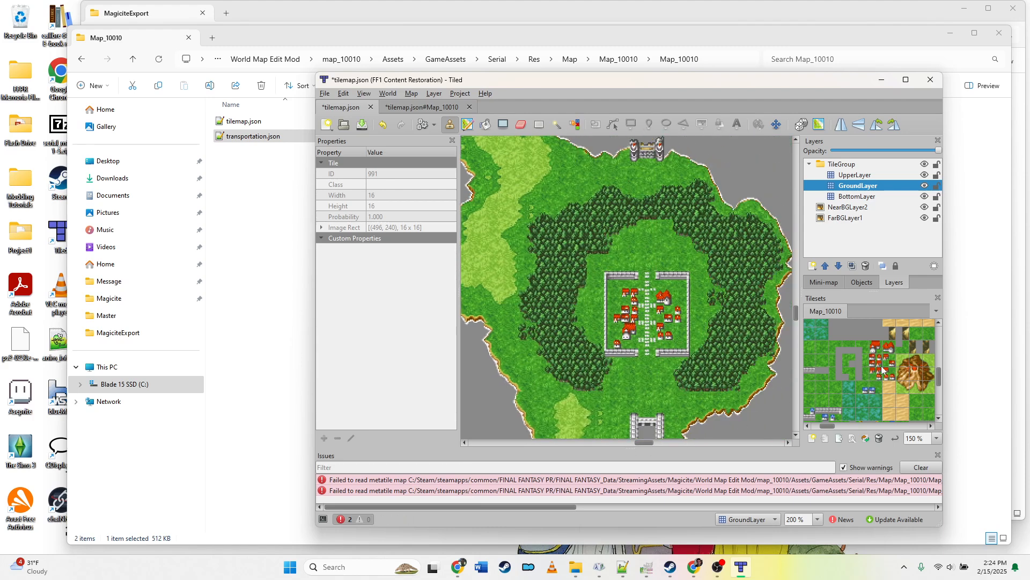
drag(824, 429, 839, 429)
scroll(857, 367, down, 2)
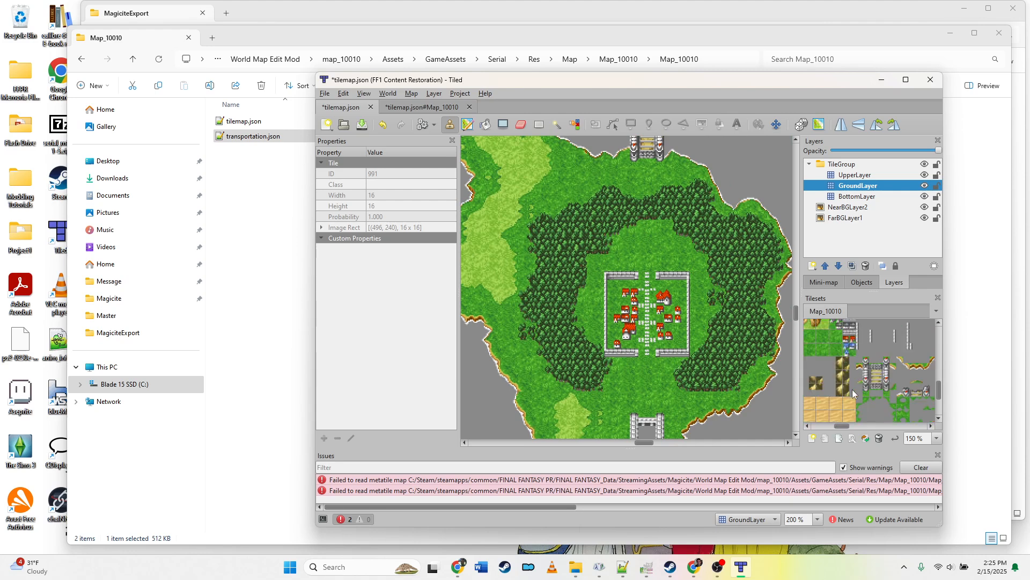
scroll(853, 394, up, 2)
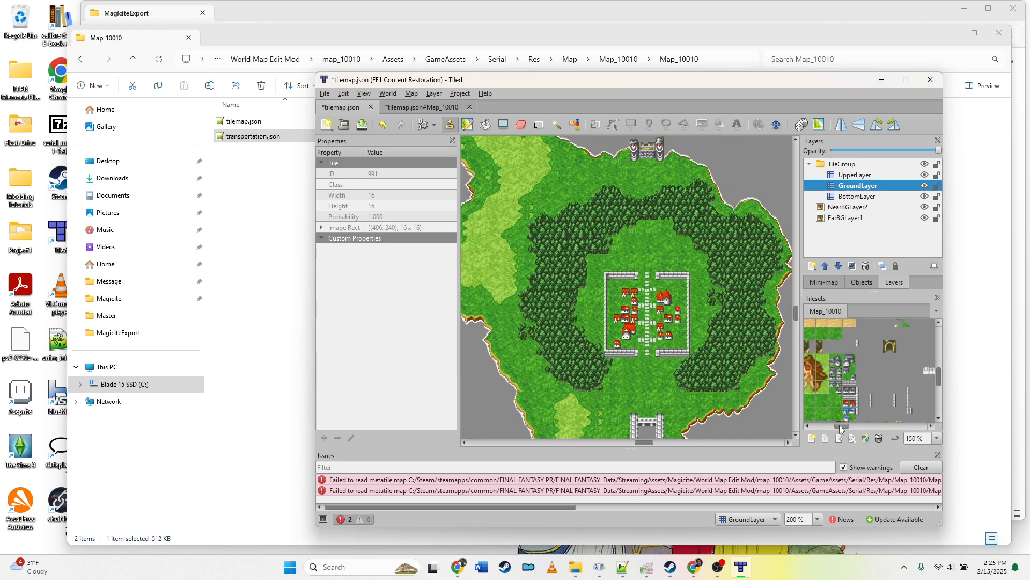
drag(840, 427, 833, 428)
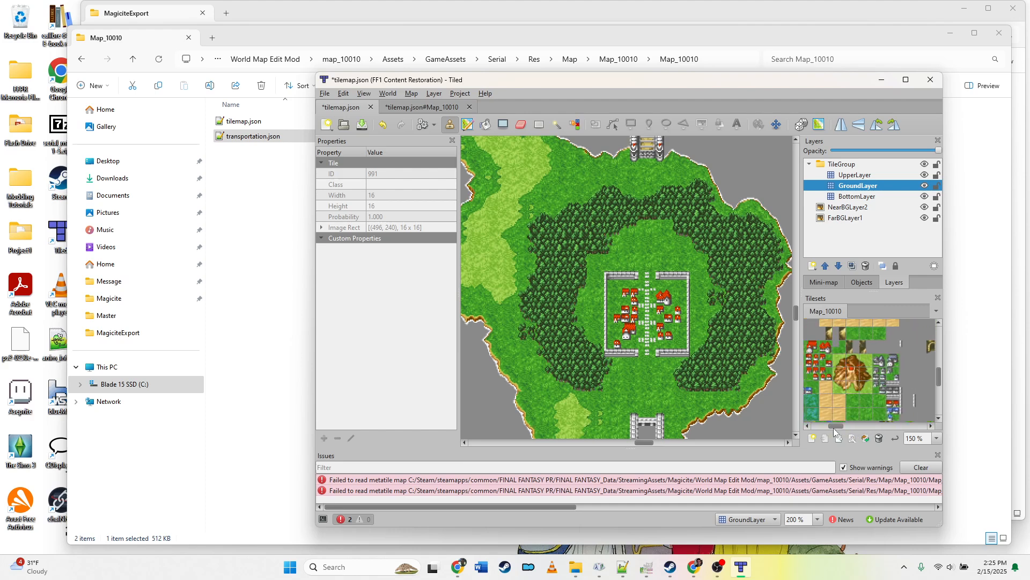
click(894, 364)
click(629, 333)
Step: Stamp two more building tiles from the tileset into the town's upper area
click(882, 363)
click(660, 298)
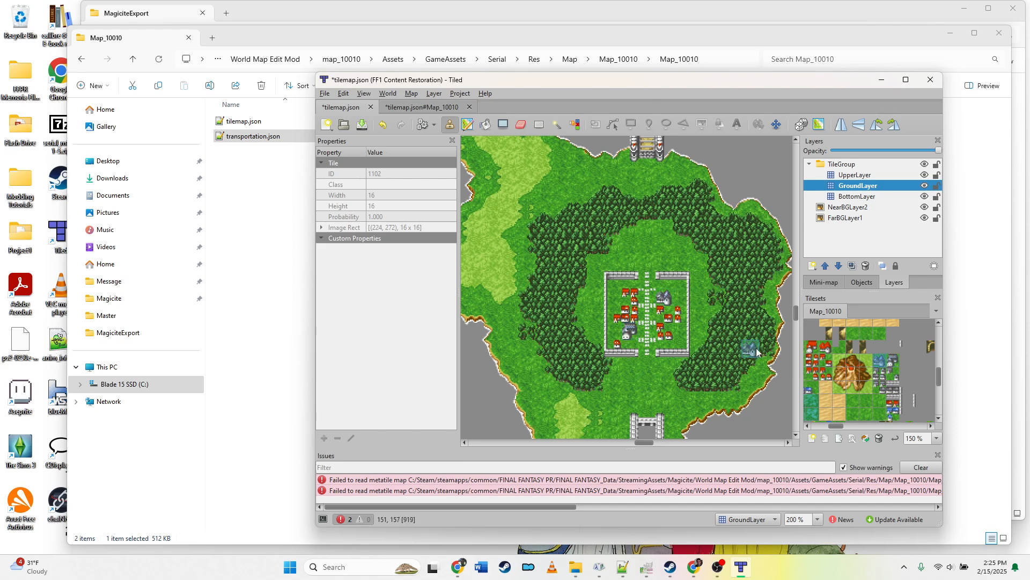
click(891, 379)
click(879, 374)
click(874, 392)
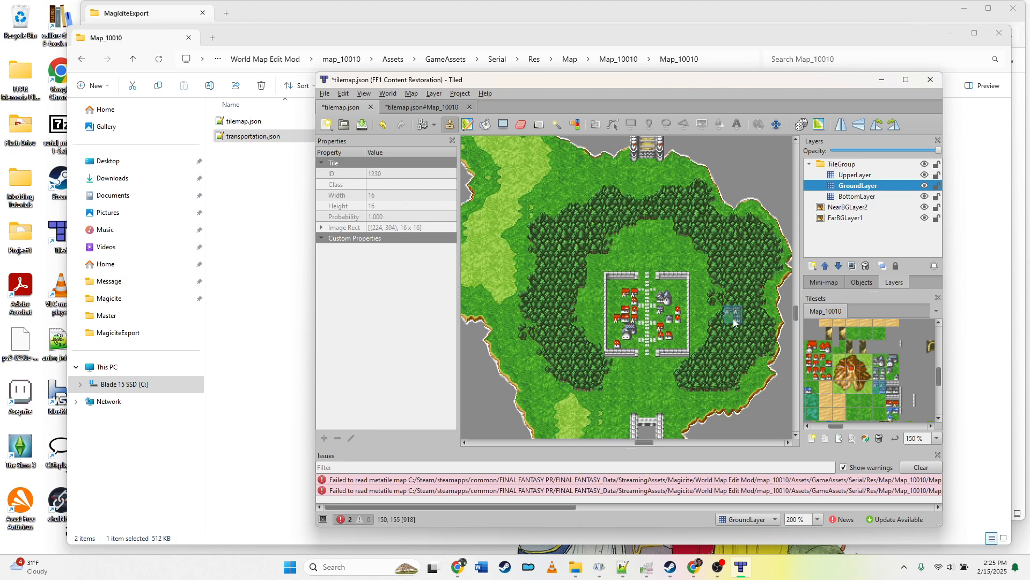
click(630, 299)
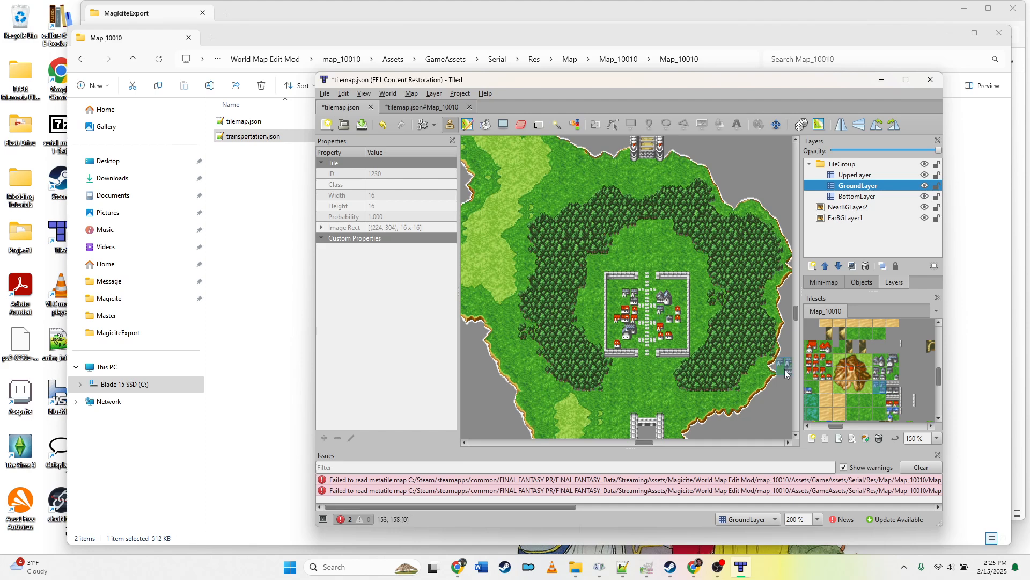
Step: Select GroundLayer, pan across the map to review the tile edits, and pick a tile from the tileset
click(858, 186)
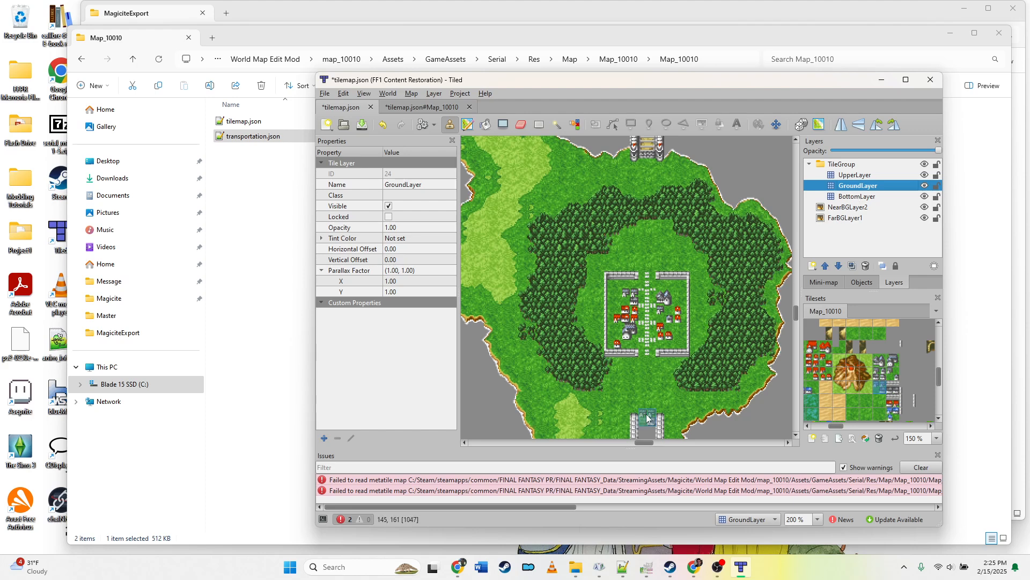
drag(644, 444, 627, 444)
scroll(576, 313, up, 5)
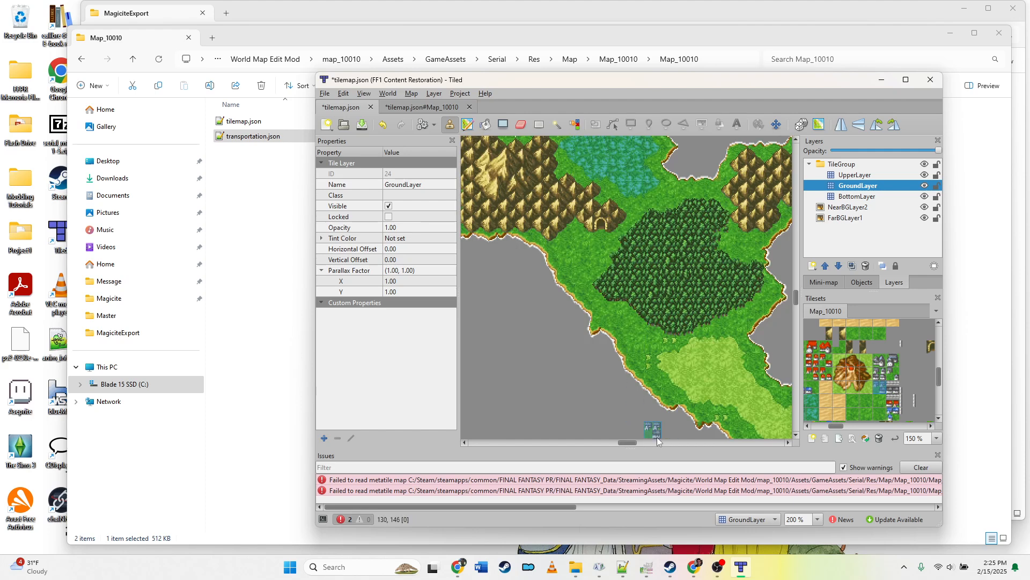
drag(628, 442, 649, 446)
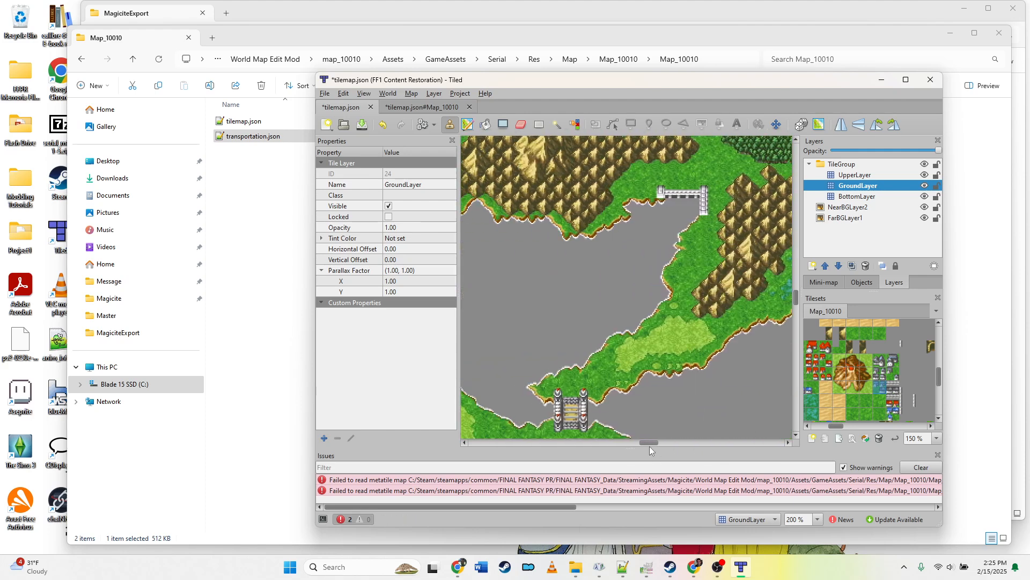
scroll(632, 427, down, 5)
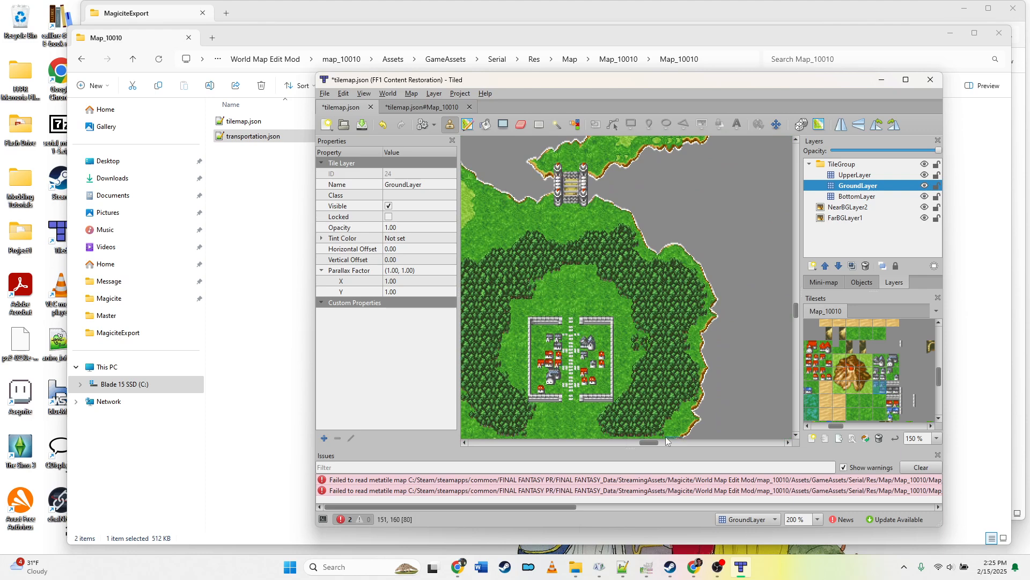
drag(652, 442, 627, 443)
scroll(643, 376, up, 5)
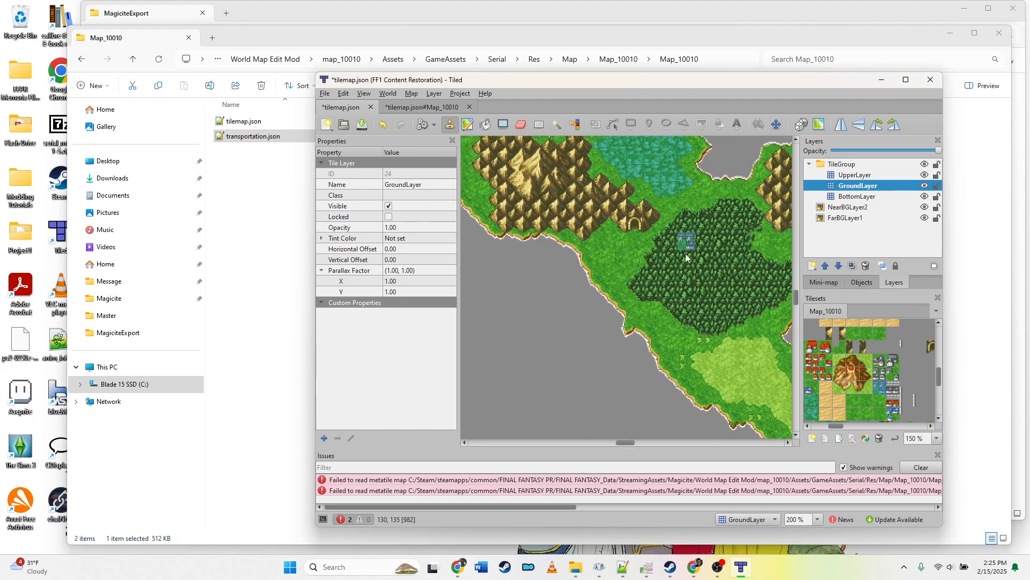
click(930, 348)
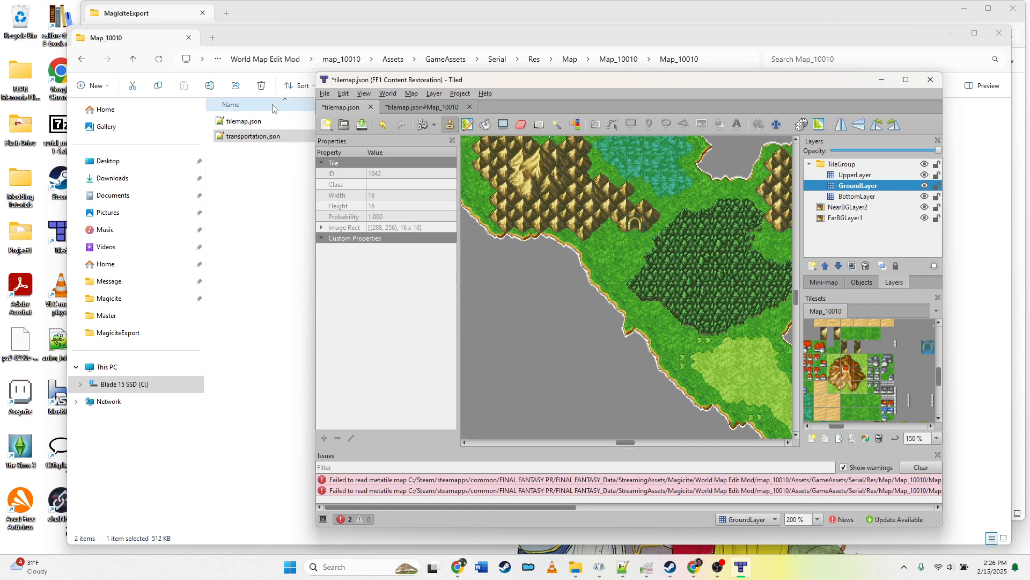
Step: Save the map under a new name, tilemap_edited.json, in the same Map_10010 folder
click(325, 95)
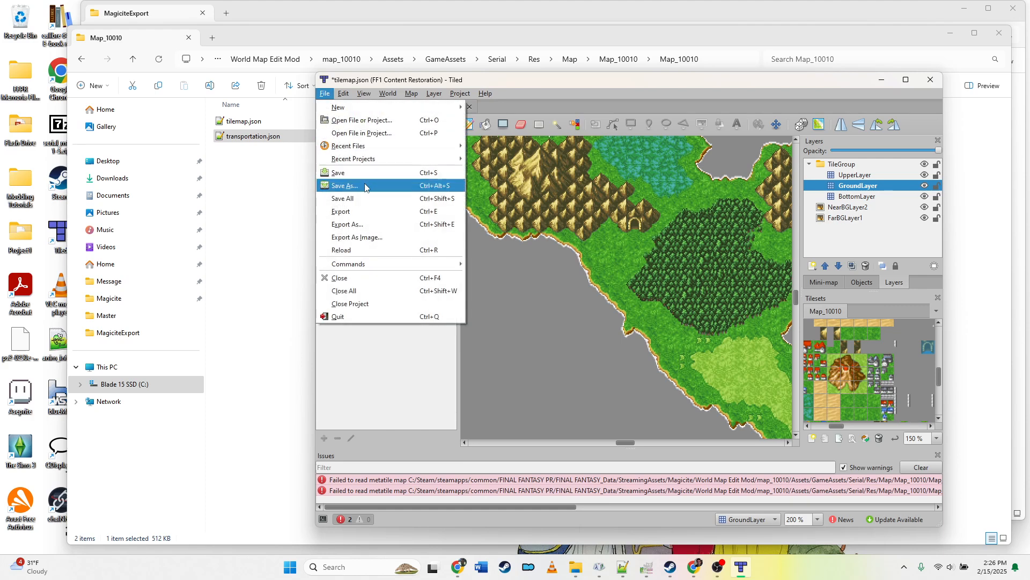
click(344, 186)
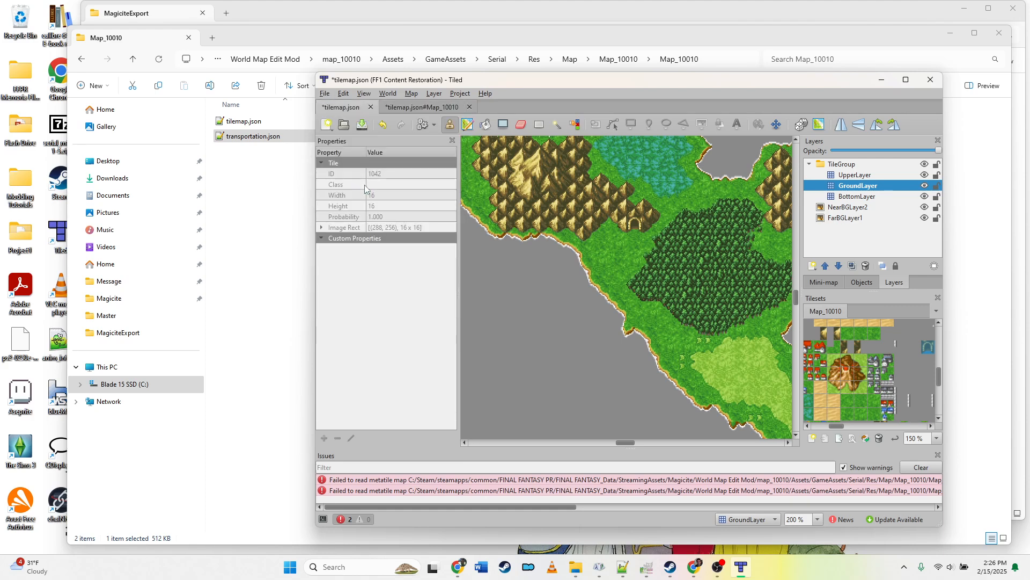
key(Right)
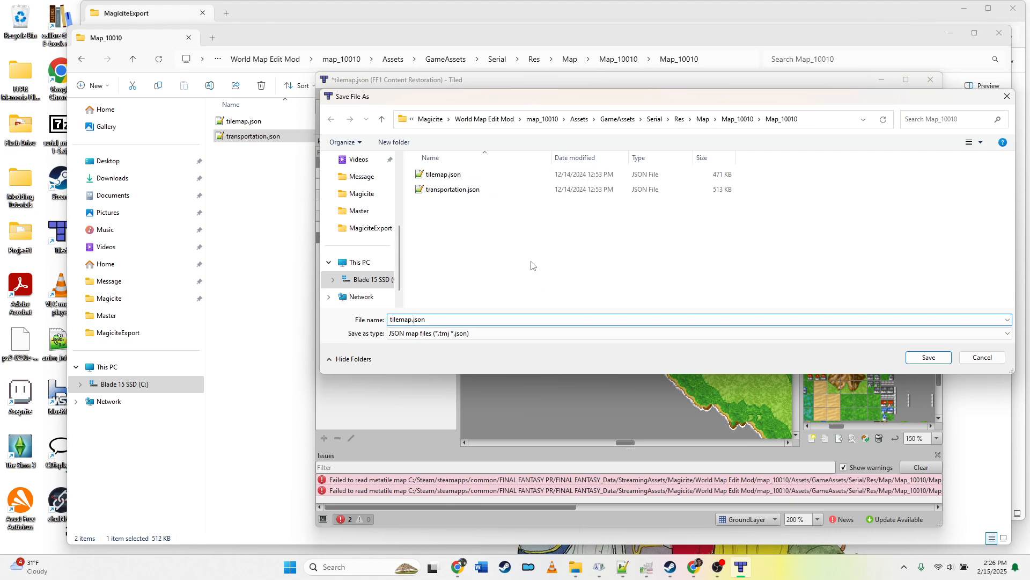
text(_edited)
key(Return)
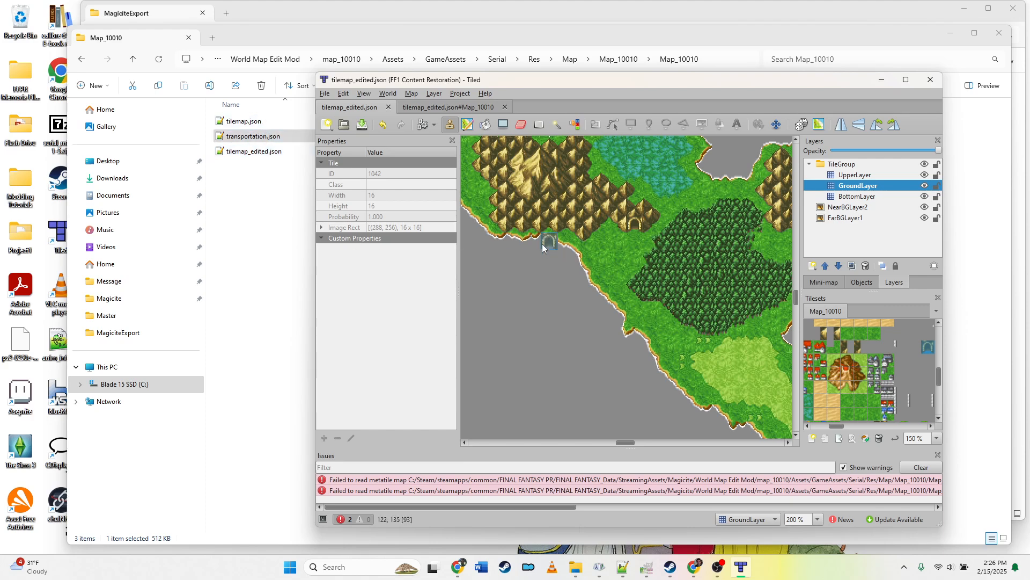
Step: Open both tilemap.json and tilemap_edited.json from the Map_10010 folder in Notepad++
click(260, 123)
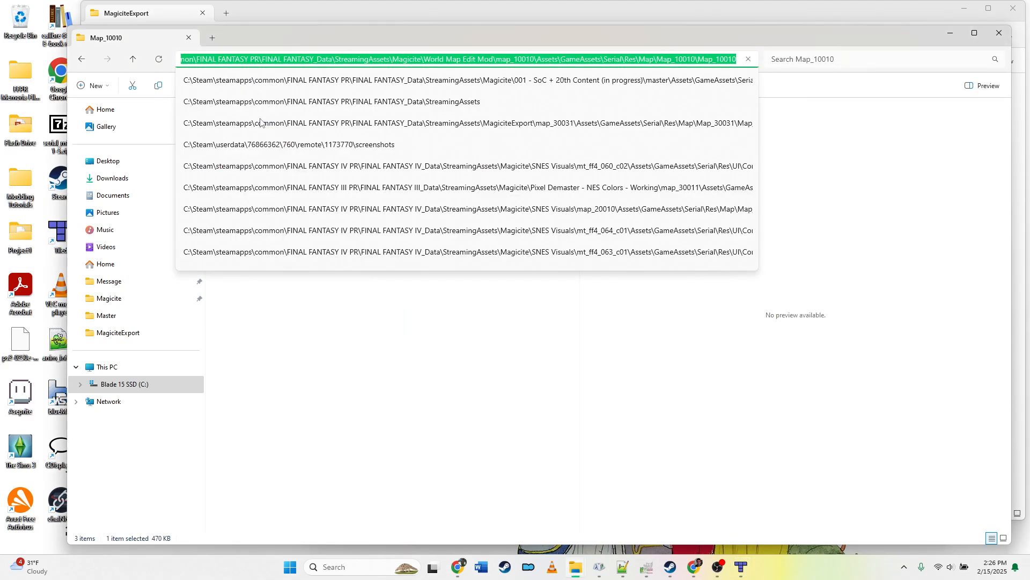
click(453, 392)
click(264, 120)
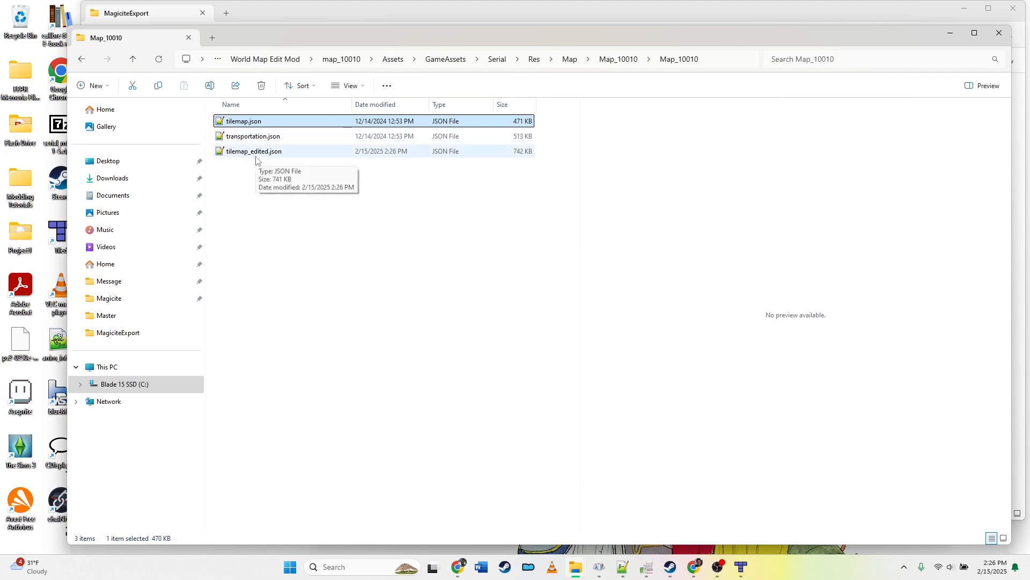
click(256, 152)
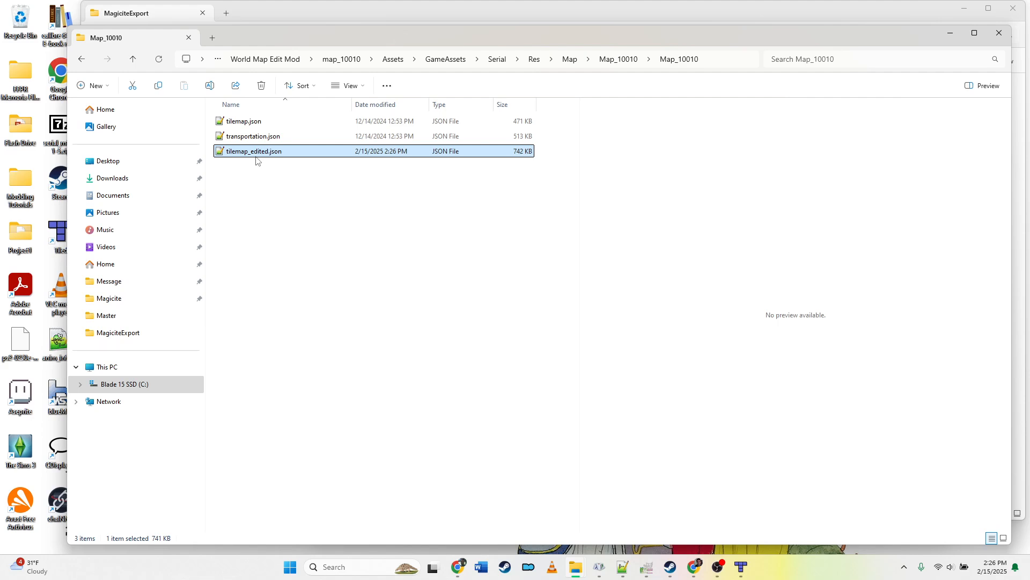
right_click(258, 128)
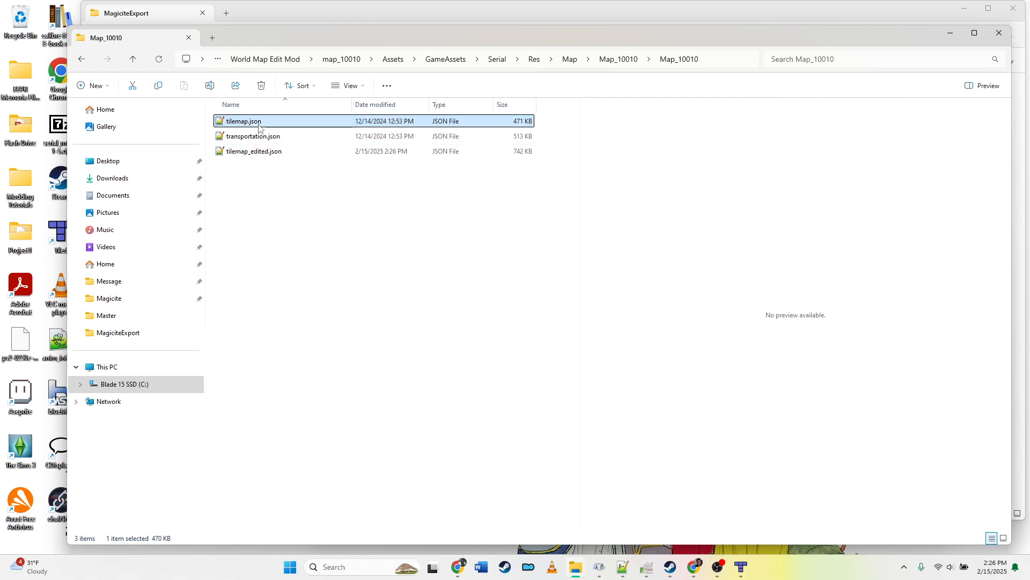
mouse_move(302, 180)
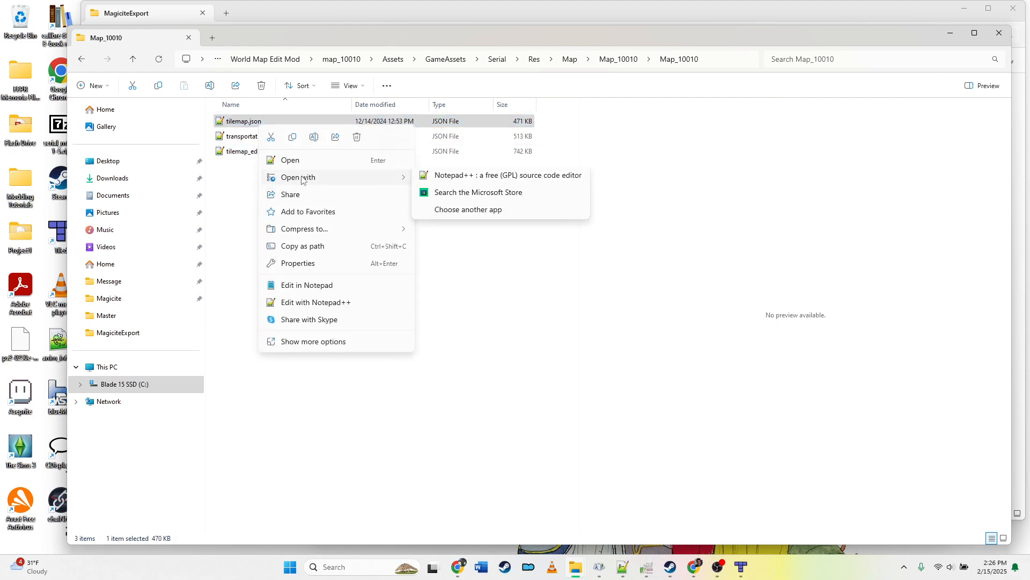
click(455, 177)
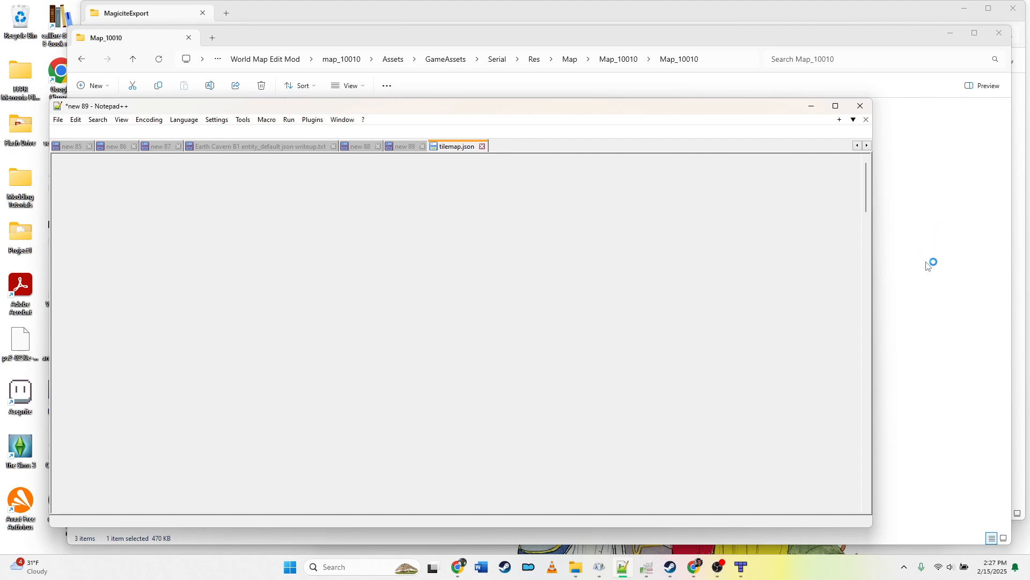
click(927, 264)
right_click(271, 157)
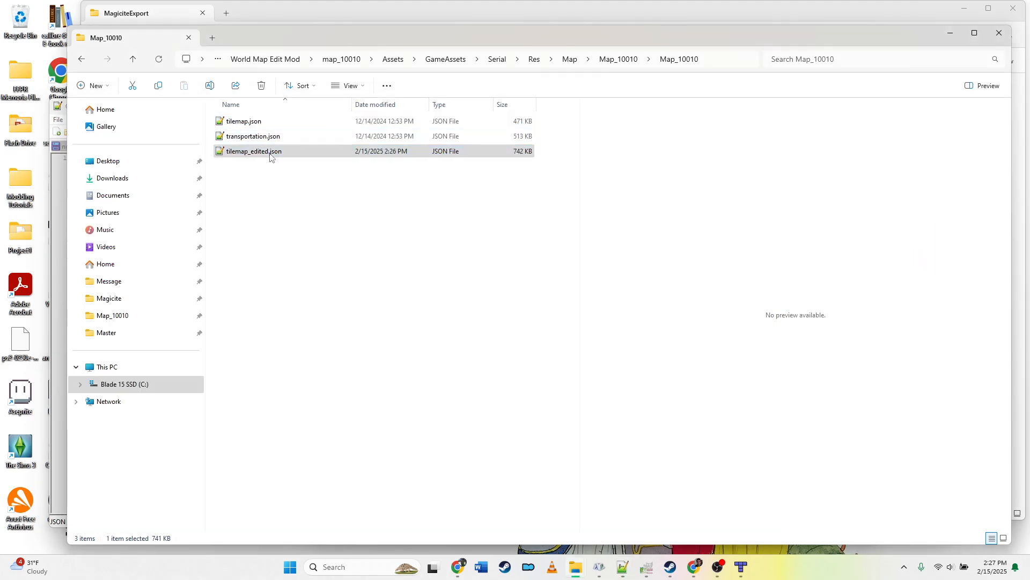
mouse_move(343, 208)
click(494, 212)
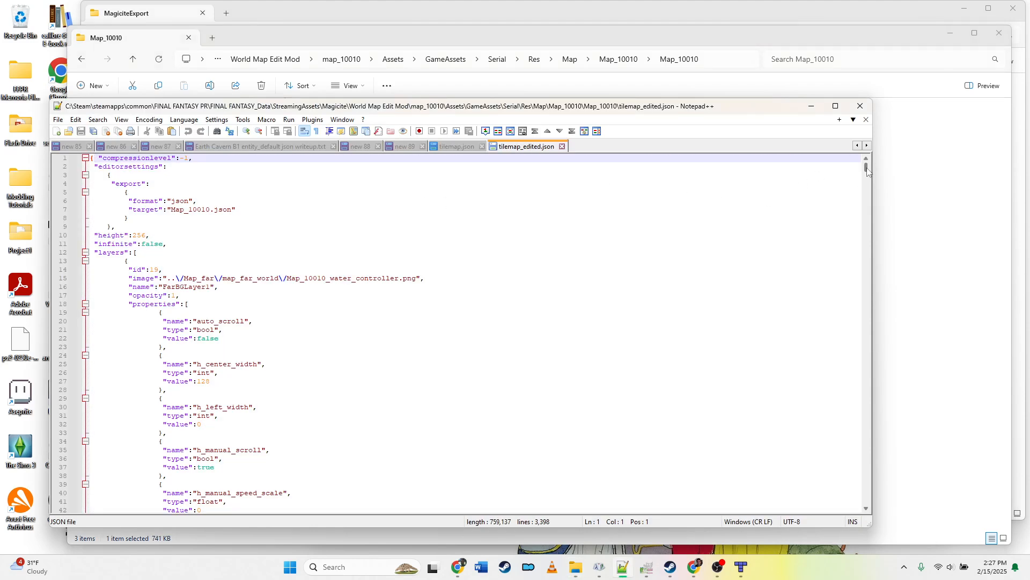
Step: Copy the entire contents of tilemap.json and paste them into the JSON formatter website to beautify them
drag(868, 171, 894, 151)
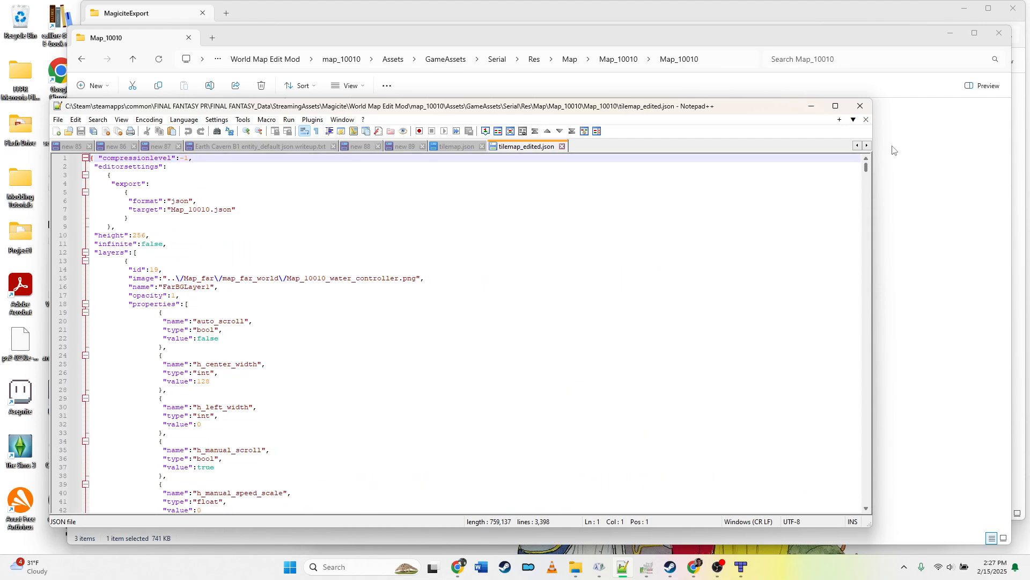
click(465, 147)
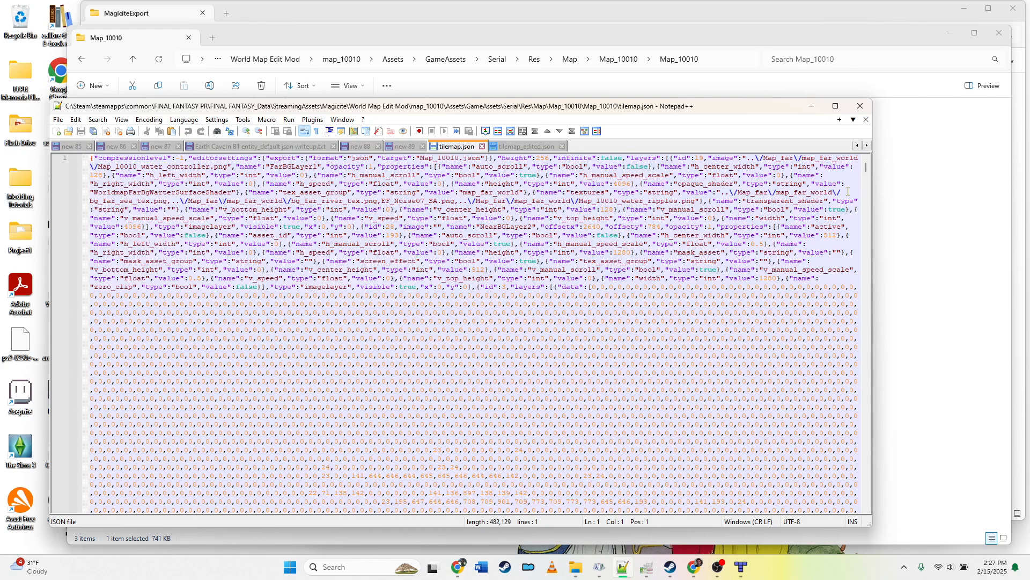
drag(869, 172, 905, 160)
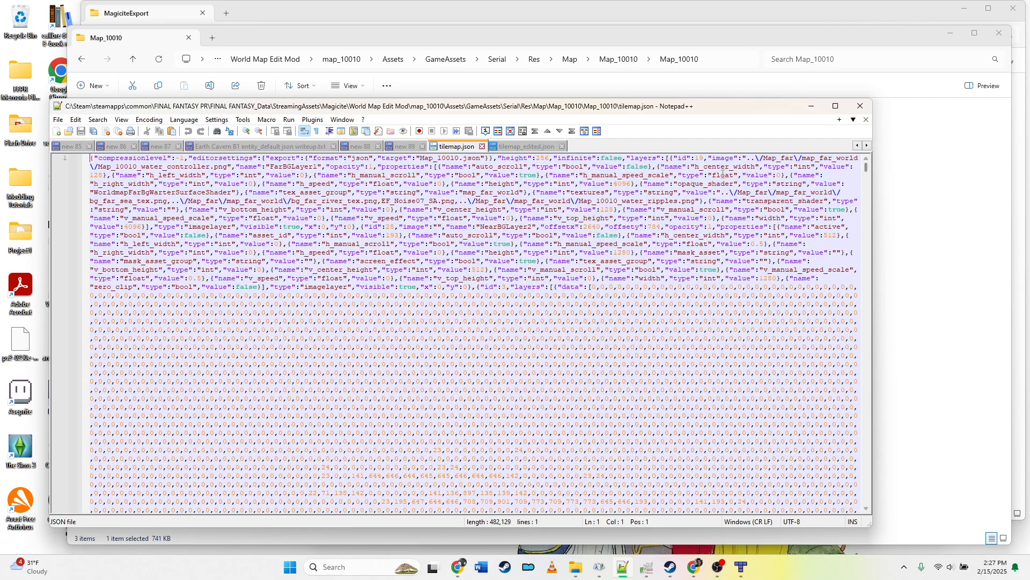
click(507, 184)
key(ctrl+a)
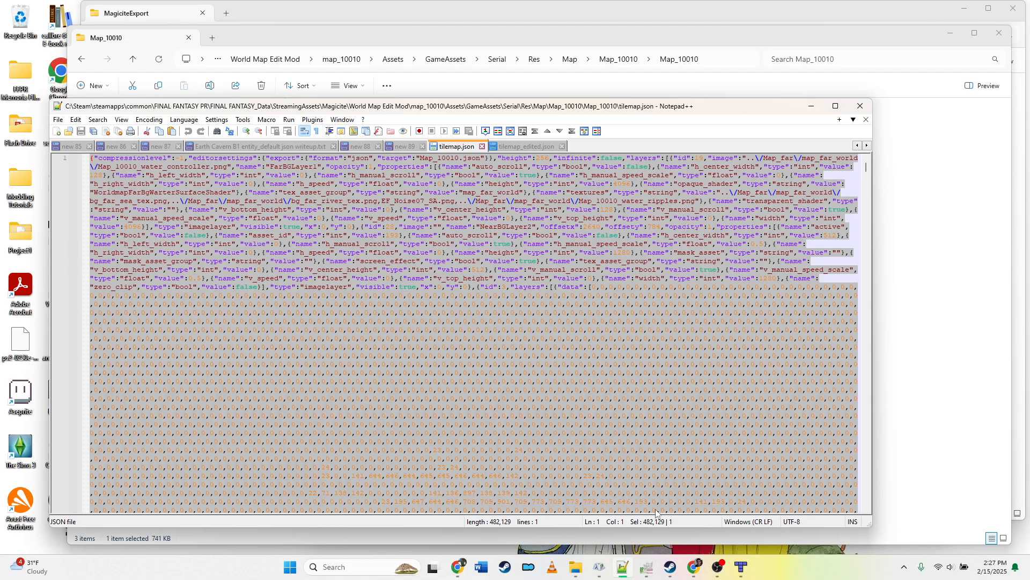
click(701, 571)
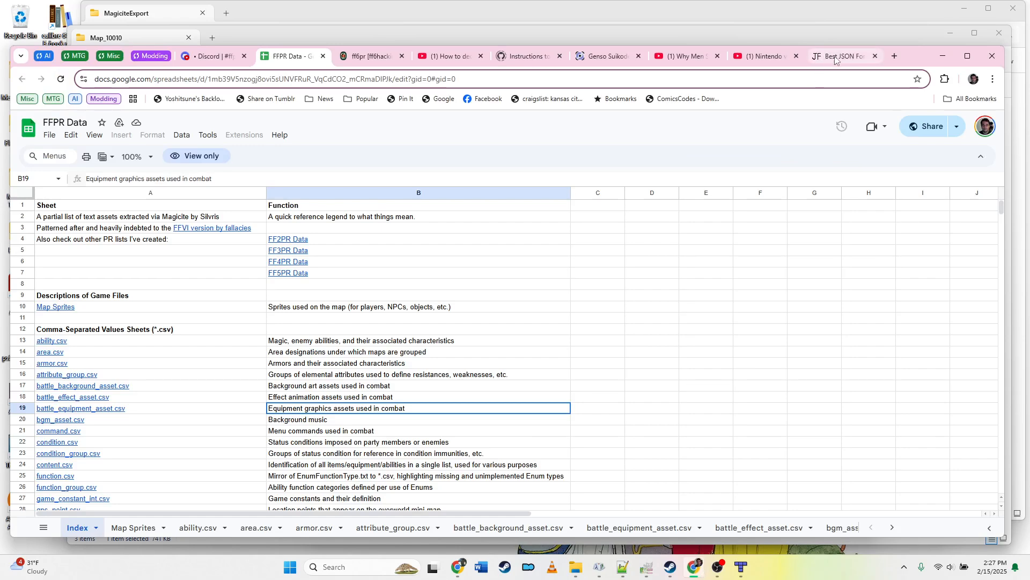
click(841, 56)
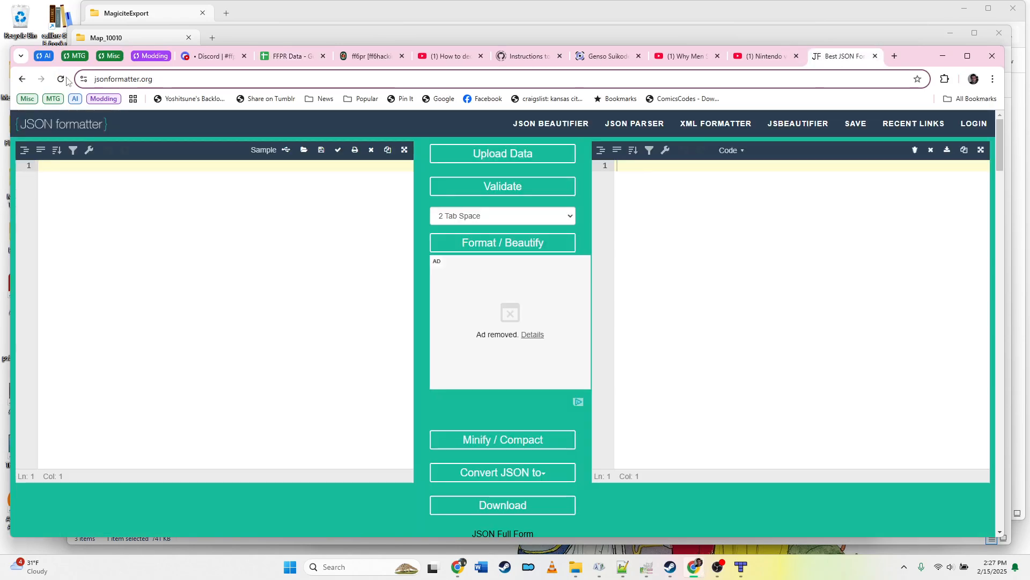
click(252, 249)
key(ctrl+v)
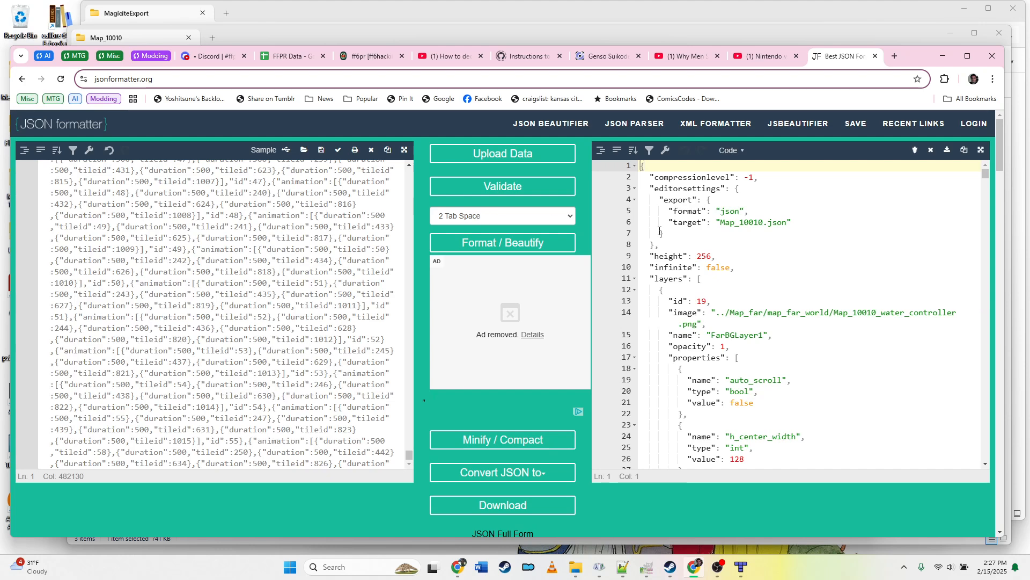
Step: Copy the beautified JSON back into tilemap.json in Notepad++, replacing its contents, and save the file
click(801, 221)
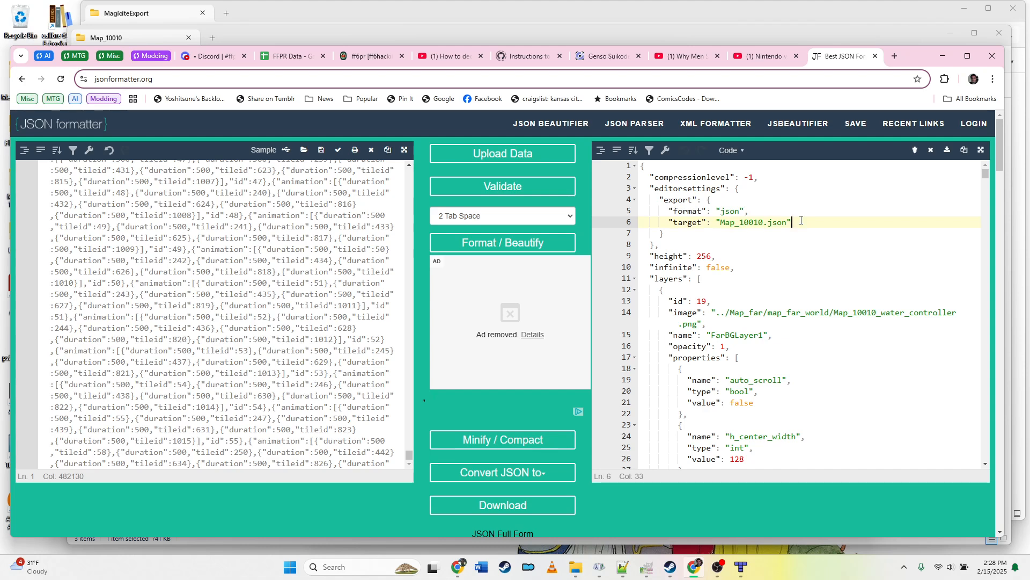
key(ctrl+a)
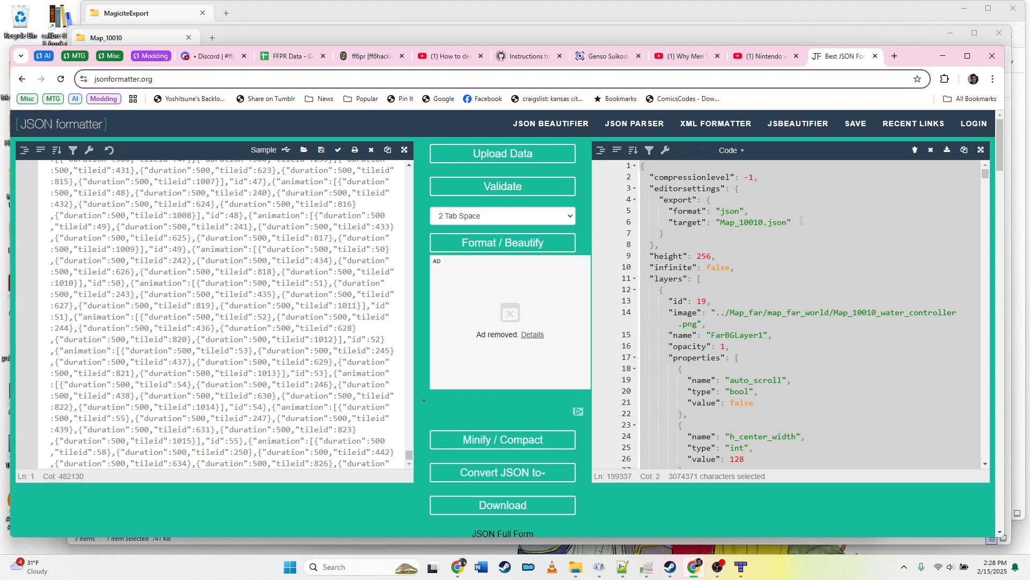
click(622, 567)
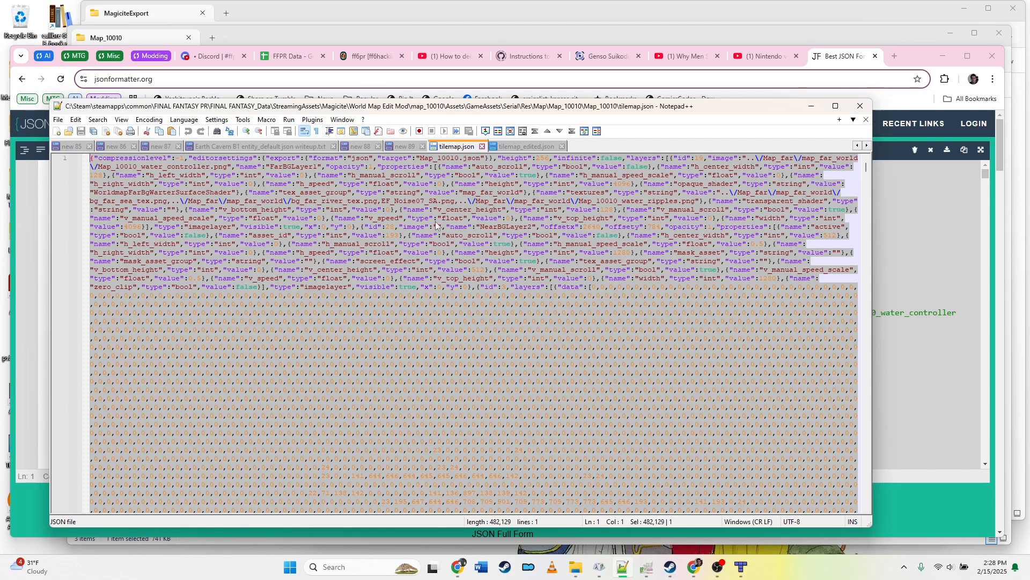
key(ctrl+v)
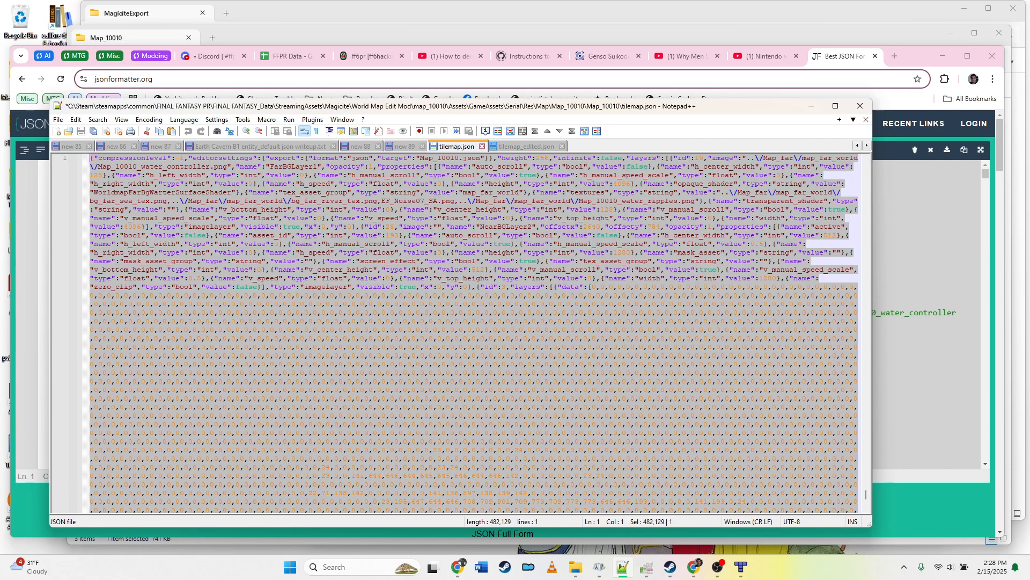
key(ctrl+alt+shift+m)
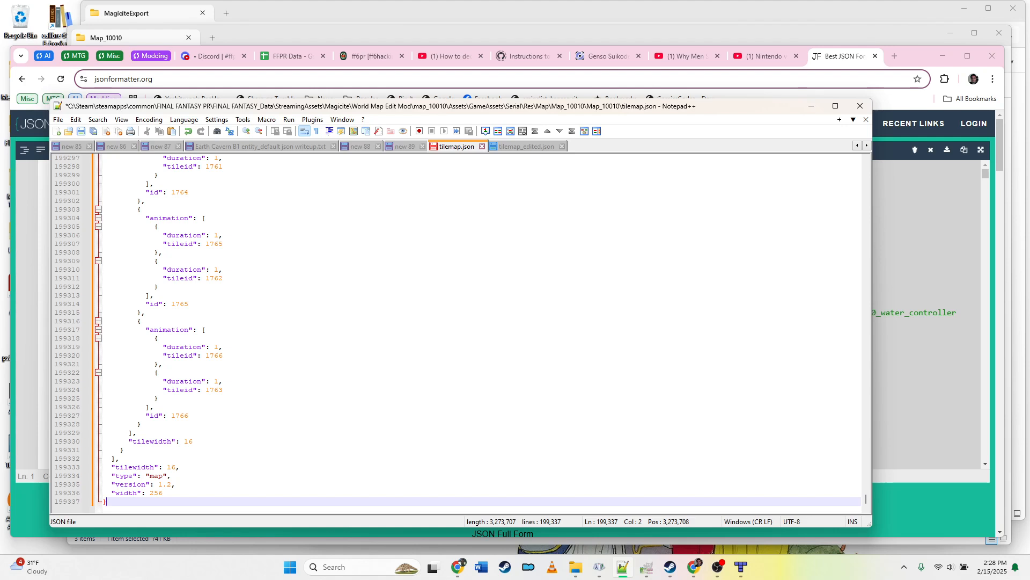
click(82, 132)
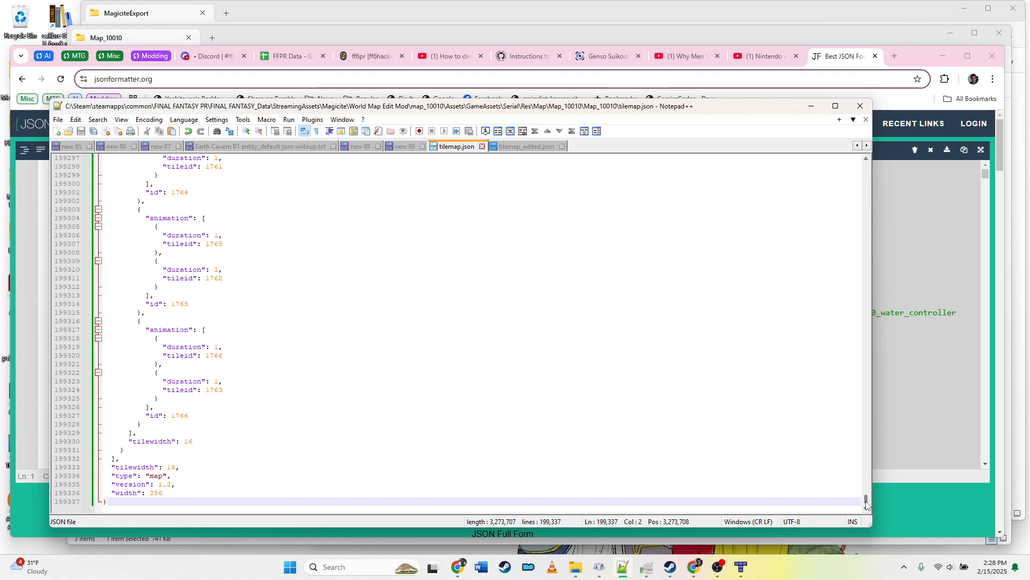
Step: Compare tilemap.json with tilemap_edited.json and scroll tilemap.json down to the first tile layer's data array
drag(866, 504, 871, 166)
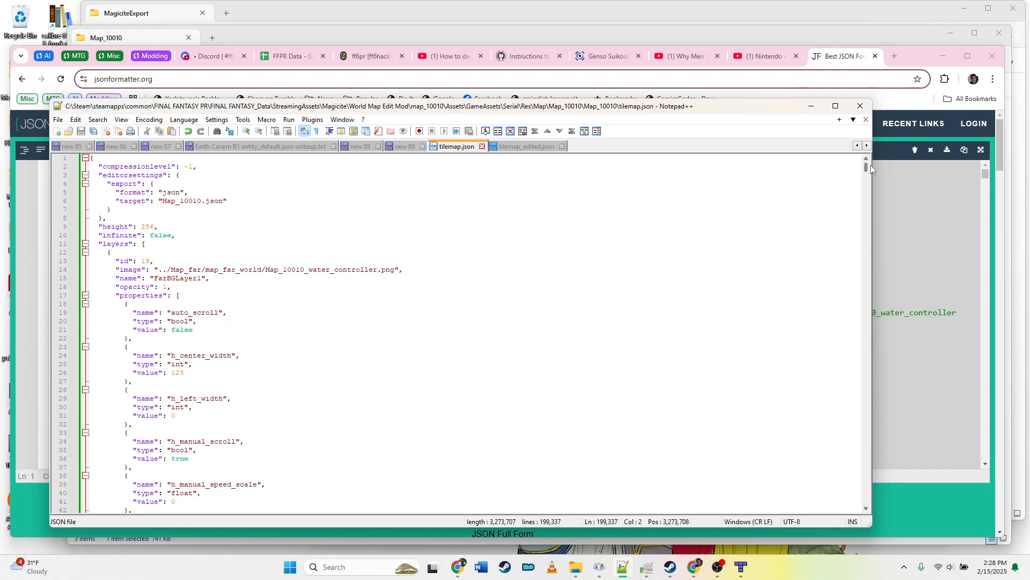
click(510, 146)
click(471, 150)
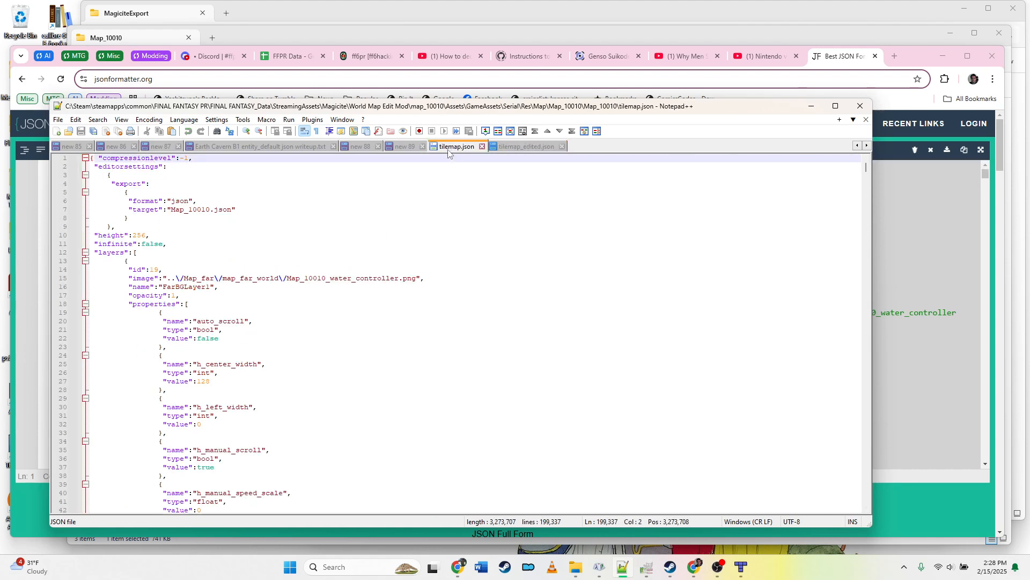
click(525, 148)
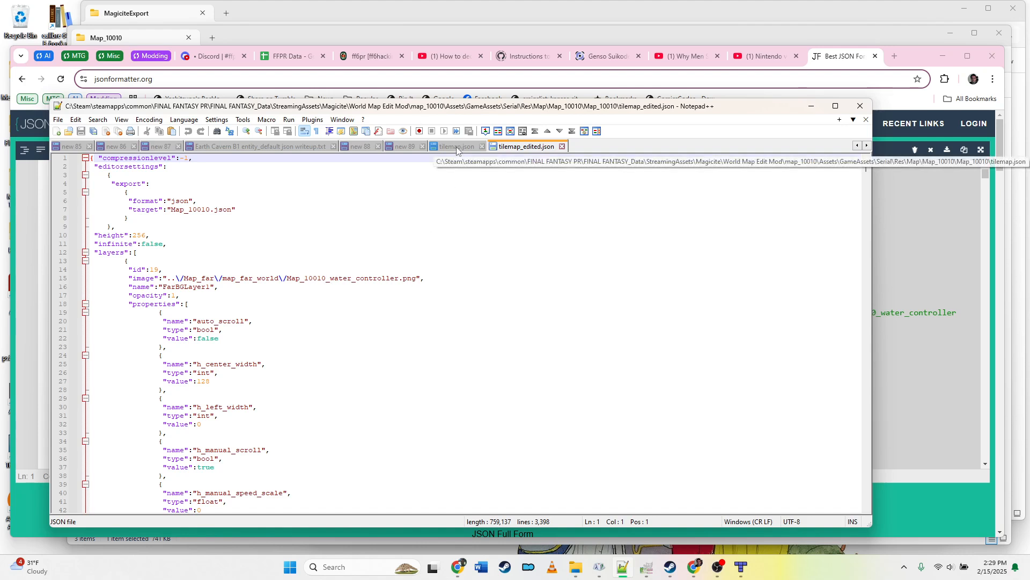
click(485, 149)
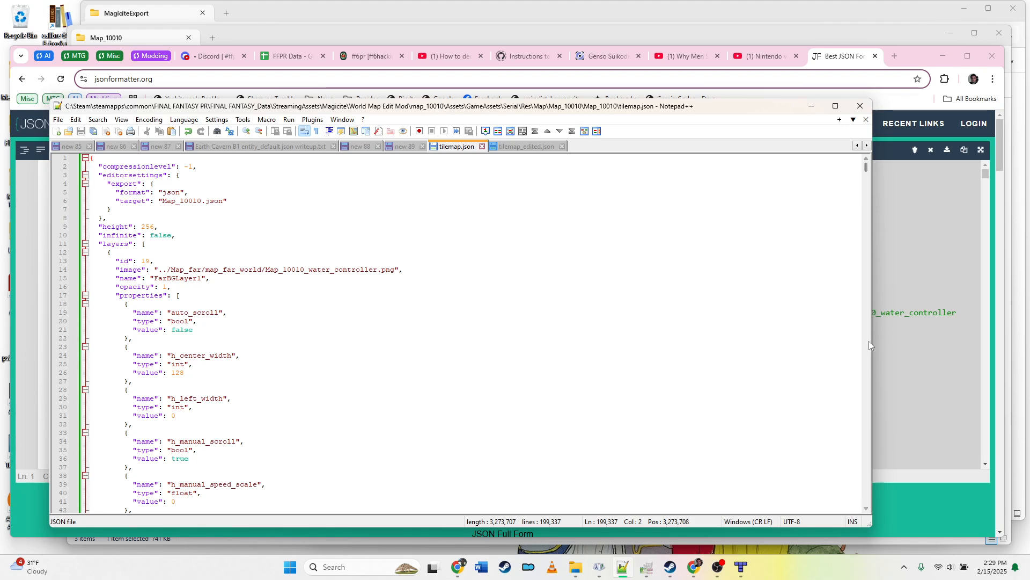
scroll(868, 343, down, 20)
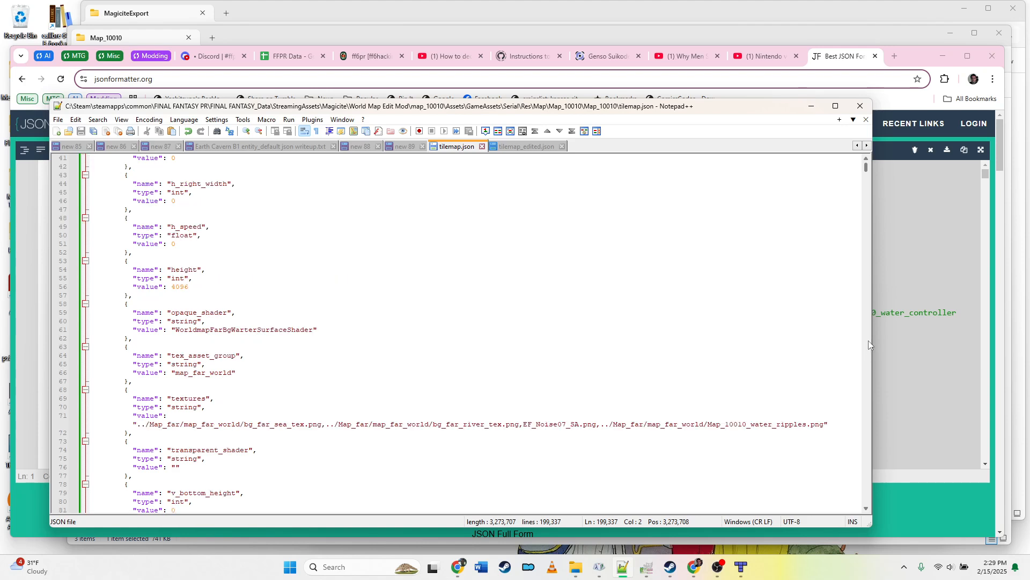
scroll(868, 342, down, 13)
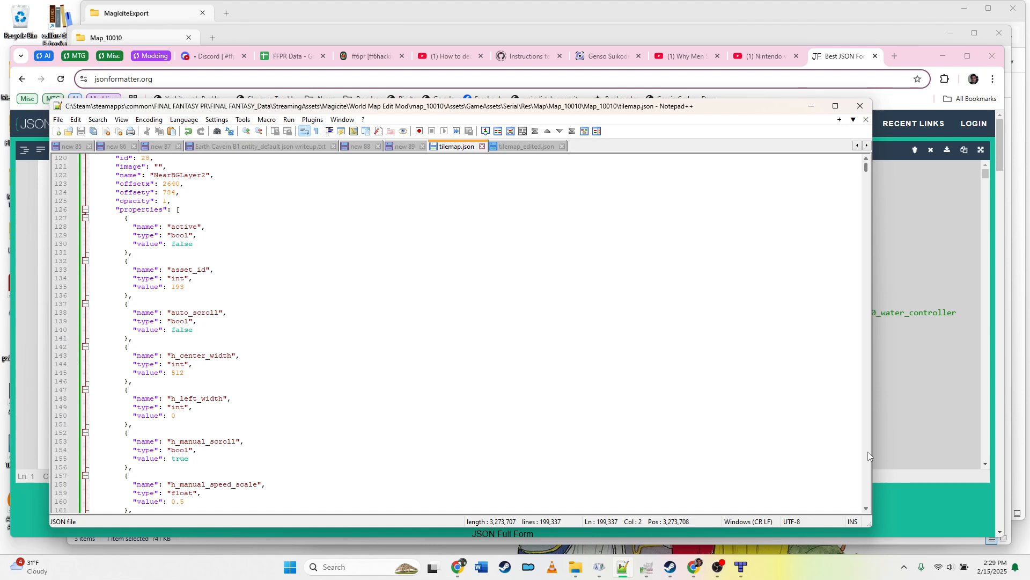
scroll(869, 456, down, 20)
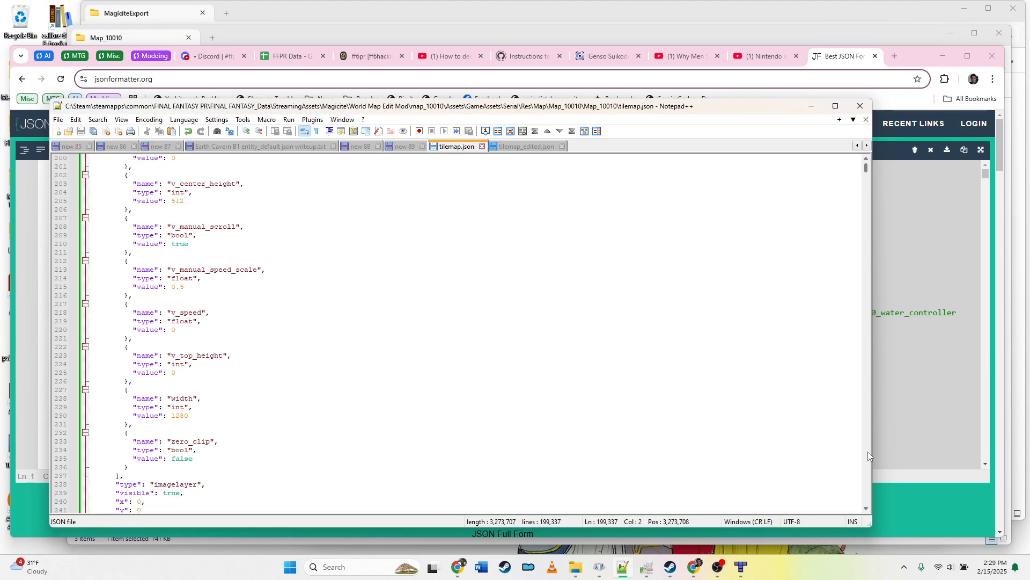
scroll(315, 389, down, 9)
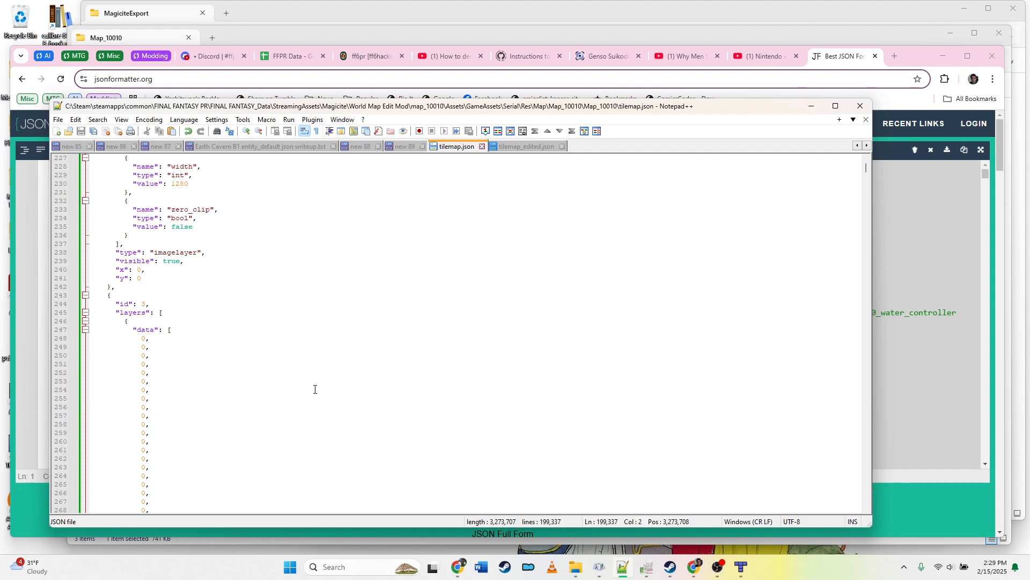
click(150, 337)
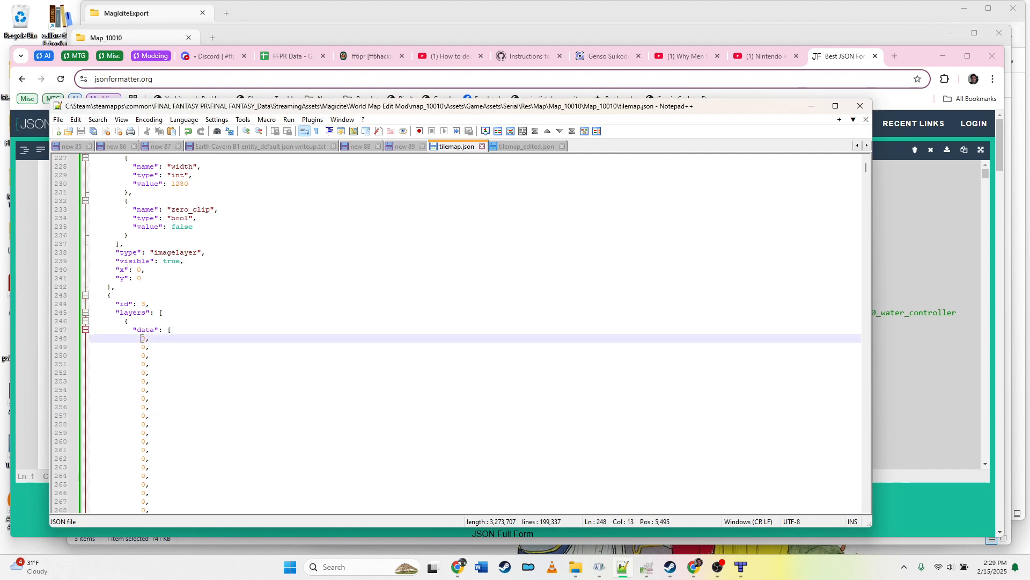
scroll(140, 301, down, 3)
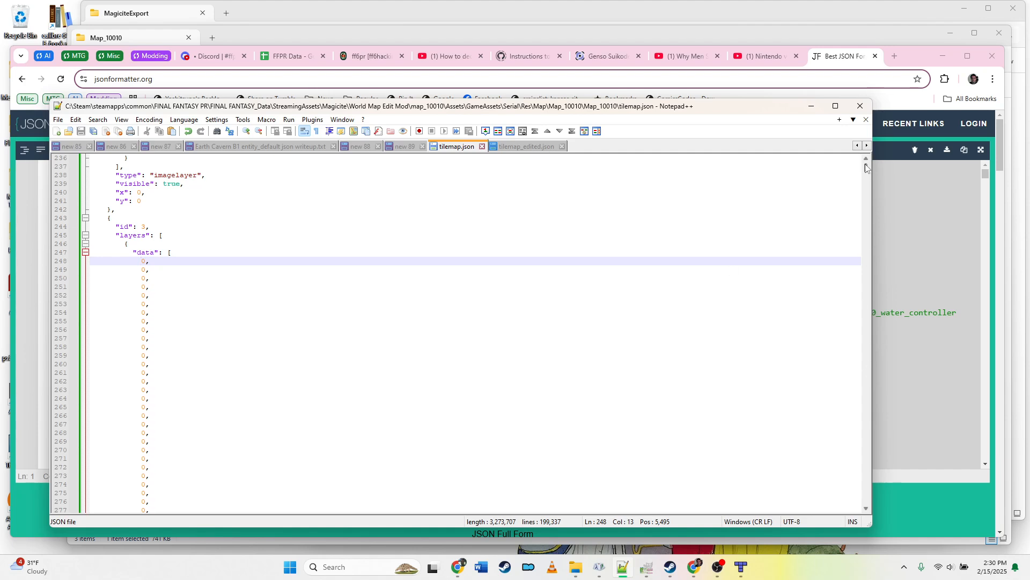
Step: Return tilemap.json to the top, then place the cursor at the start of the first tile layer's "data" line
mouse_move(865, 163)
mouse_down()
mouse_move(842, 467)
mouse_move(881, 204)
mouse_move(869, 168)
mouse_up()
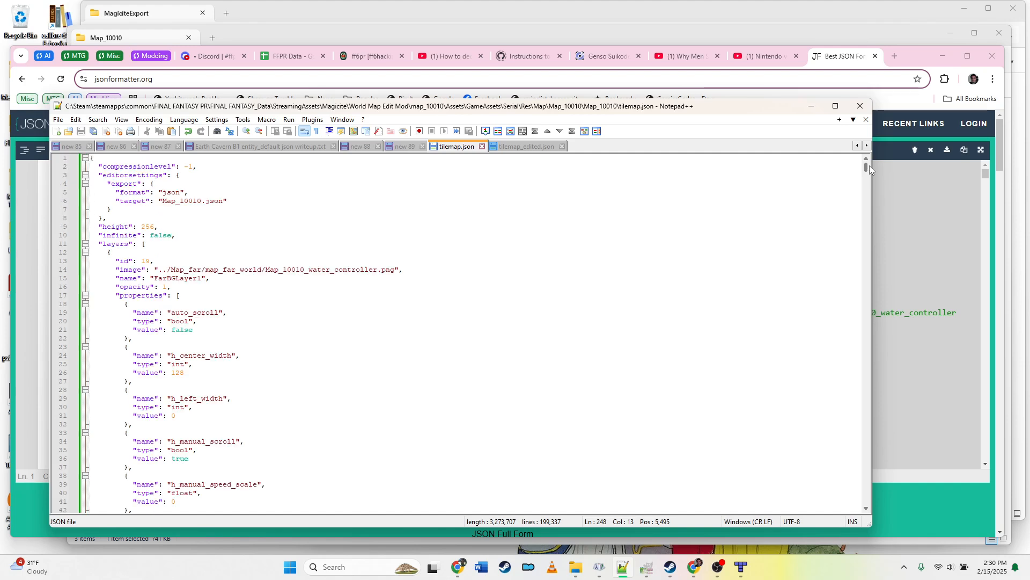
click(864, 198)
click(865, 198)
click(864, 198)
click(865, 207)
click(864, 214)
click(865, 225)
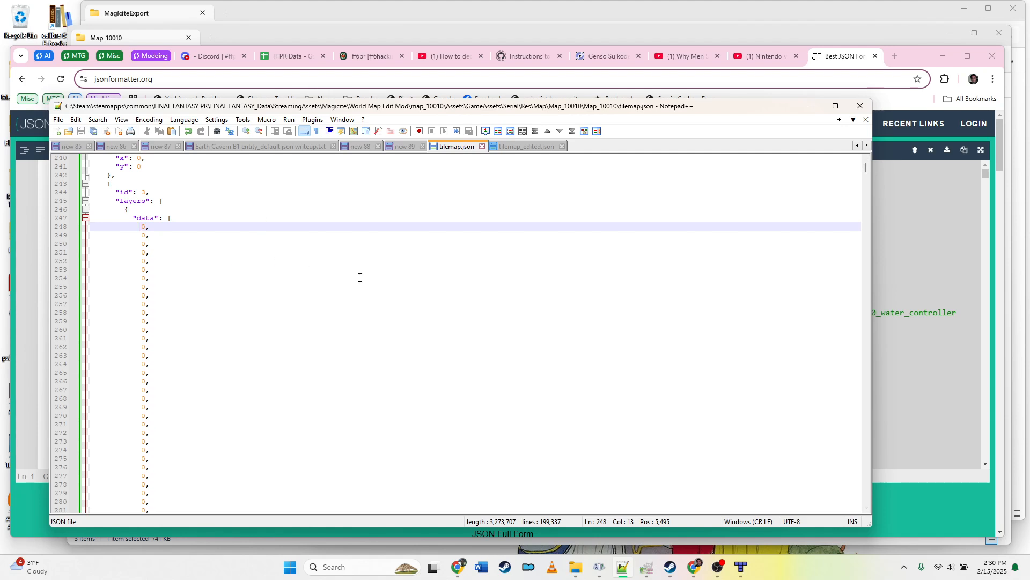
key(Home)
key(Up)
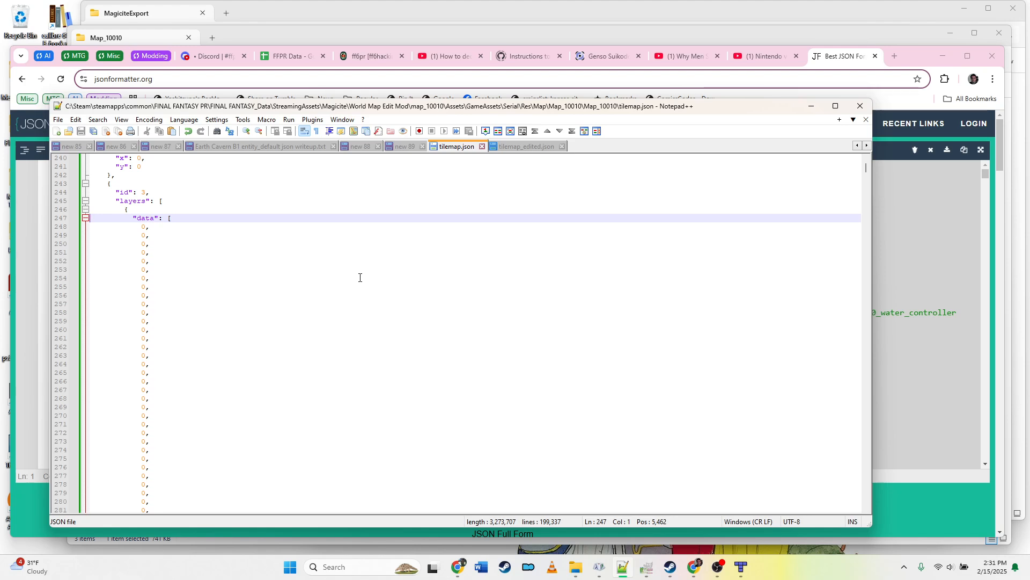
Step: Try to select the first tile layer's data array by extending the selection page by page from the "data" line
key(shift+Page_Down)
key(shift+Page_Down)
key(shift+Page_Down)
key(shift+Page_Down)
key(shift+Page_Down)
key(shift+Page_Down)
key(shift+Page_Down)
key(shift+Page_Down)
key(shift+Page_Down)
key(shift+Page_Down)
key(shift+Page_Down)
key(shift+Page_Down)
key(shift+Page_Down)
key(shift+Page_Down)
key(shift+Page_Down)
key(shift+Page_Down)
key(shift+Page_Down)
key(shift+Page_Down)
key(shift+Page_Down)
key(shift+Page_Down)
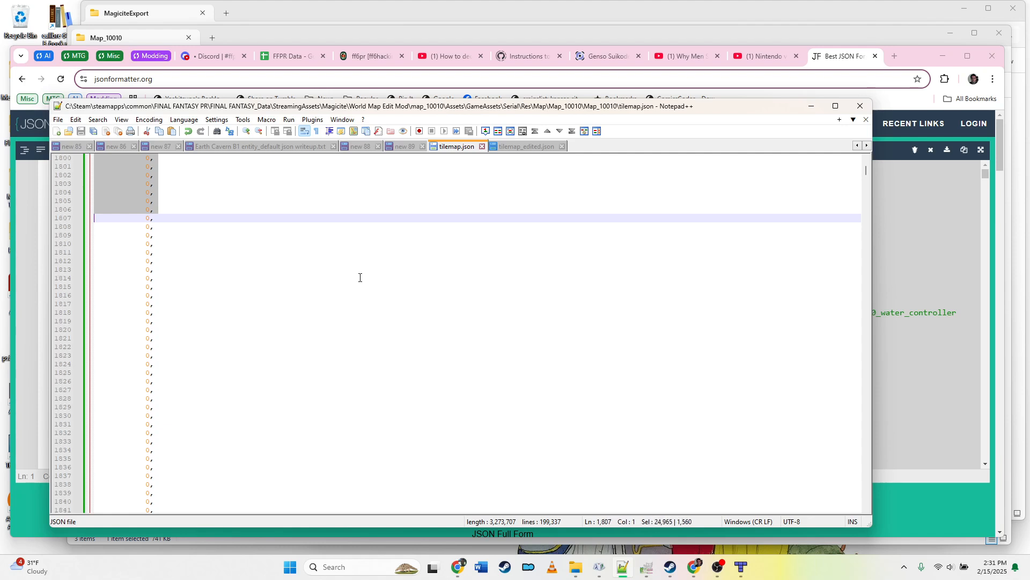
key(shift+Page_Down)
key(shift+Page_Down)
key(shift+Page_Down)
key(shift+Page_Down)
key(shift+Page_Down)
key(shift+Page_Down)
key(shift+Page_Down)
key(shift+Page_Down)
key(shift+Page_Down)
key(shift+Page_Down)
key(shift+Page_Down)
key(shift+Page_Down)
key(shift+Page_Down)
key(shift+Page_Down)
key(shift+Page_Down)
key(shift+Page_Down)
key(shift+Page_Down)
key(shift+Page_Down)
key(shift+Page_Down)
key(shift+Page_Down)
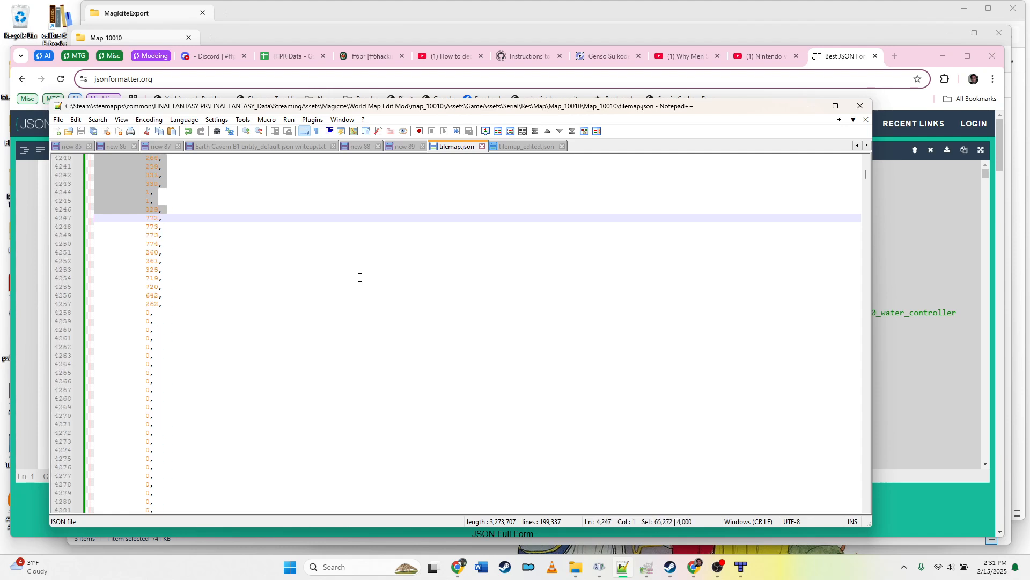
key(shift+Page_Down)
key(shift+Page_Down)
key(shift+Page_Down)
key(shift+Page_Down)
key(shift+Page_Down)
key(shift+Page_Down)
key(shift+Page_Down)
key(shift+Page_Down)
key(shift+Page_Down)
key(shift+Page_Down)
key(shift+Page_Down)
key(shift+Page_Down)
key(shift+Page_Down)
key(shift+Page_Down)
key(shift+Page_Down)
key(shift+Page_Down)
key(shift+Page_Down)
key(shift+Page_Down)
key(shift+Page_Down)
key(shift+Page_Down)
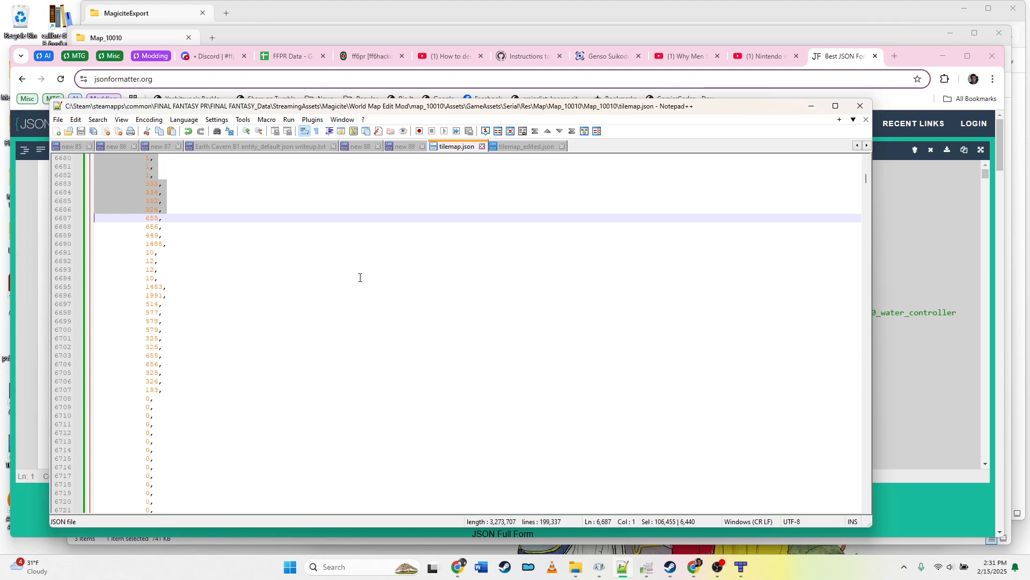
key(shift+Page_Down)
key(shift+Page_Down)
key(shift+Page_Down)
key(shift+Page_Down)
key(shift+Page_Down)
key(shift+Page_Down)
key(shift+Page_Down)
key(shift+Page_Down)
key(shift+Page_Down)
key(shift+Page_Down)
key(shift+Page_Down)
key(shift+Page_Down)
key(shift+Page_Down)
key(shift+Page_Down)
key(shift+Page_Down)
key(shift+Page_Down)
key(shift+Page_Down)
key(shift+Page_Down)
key(shift+Page_Down)
key(shift+Page_Down)
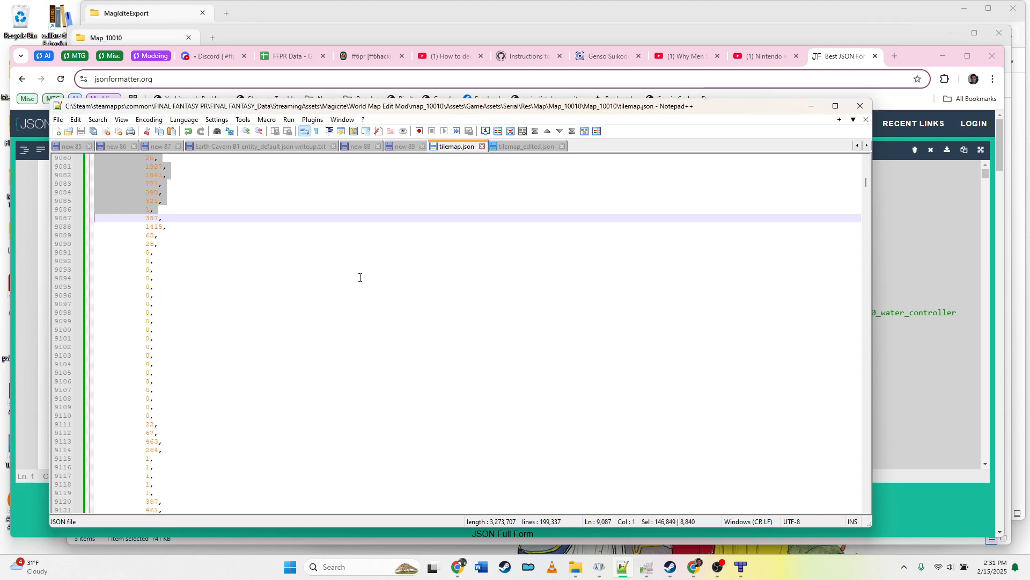
key(shift+Page_Down)
key(shift+Page_Down)
key(shift+Page_Down)
key(shift+Page_Down)
key(shift+Page_Down)
key(shift+Page_Down)
key(shift+Page_Down)
key(shift+Page_Down)
key(shift+Page_Down)
key(shift+Page_Down)
key(shift+Page_Down)
key(shift+Page_Down)
key(shift+Page_Down)
key(shift+Page_Down)
key(shift+Page_Down)
key(shift+Page_Down)
key(shift+Page_Down)
key(shift+Page_Down)
key(shift+Page_Down)
key(shift+Page_Down)
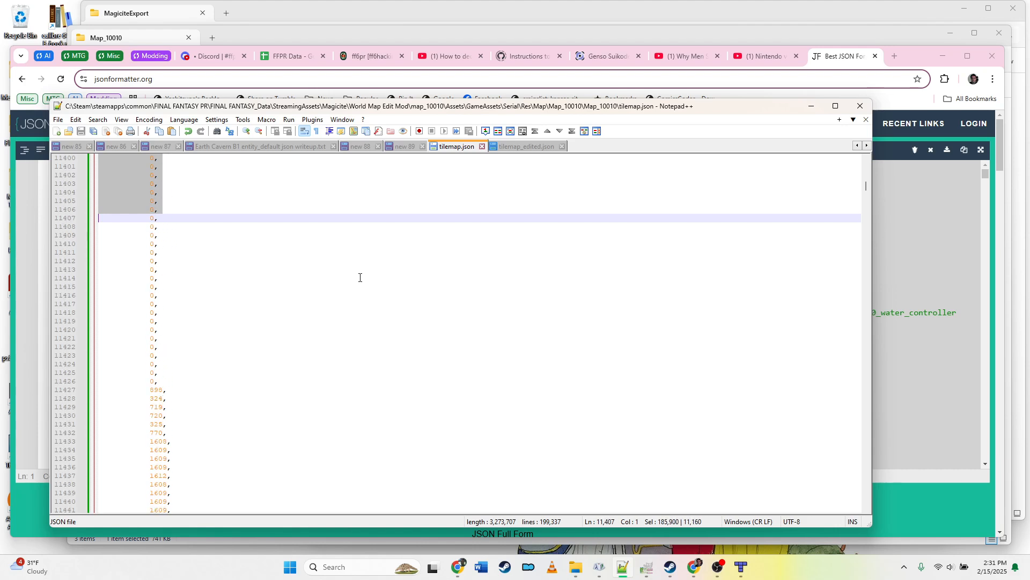
key(shift+Page_Down)
key(shift+Page_Down)
key(shift+Page_Down)
key(shift+Page_Down)
key(shift+Page_Down)
key(shift+Page_Down)
key(shift+Page_Down)
key(shift+Page_Down)
key(shift+Page_Down)
key(shift+Page_Down)
key(shift+Page_Down)
key(shift+Page_Down)
key(shift+Page_Down)
key(shift+Page_Down)
key(shift+Page_Down)
key(shift+Page_Down)
key(shift+Page_Down)
key(shift+Page_Down)
key(shift+Page_Down)
key(shift+Page_Down)
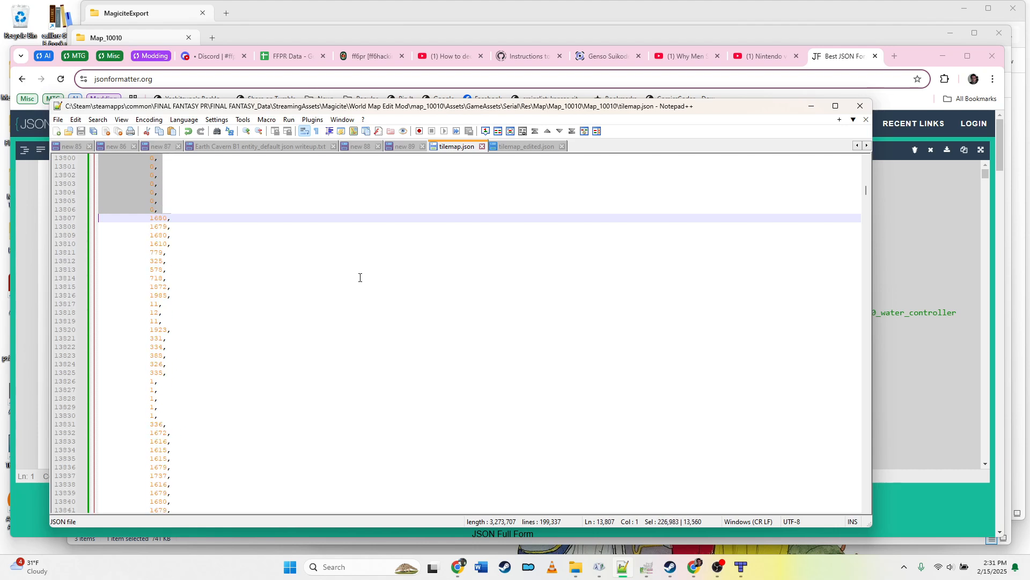
key(shift+Page_Down)
key(shift+Page_Down)
key(shift+Page_Down)
key(shift+Page_Down)
key(shift+Page_Down)
key(shift+Page_Down)
key(shift+Page_Down)
key(shift+Page_Down)
key(shift+Page_Down)
key(shift+Page_Down)
key(shift+Page_Down)
key(shift+Page_Down)
key(shift+Page_Down)
key(shift+Page_Down)
key(shift+Page_Down)
key(shift+Page_Down)
key(shift+Page_Down)
key(shift+Page_Down)
key(shift+Page_Down)
key(shift+Page_Down)
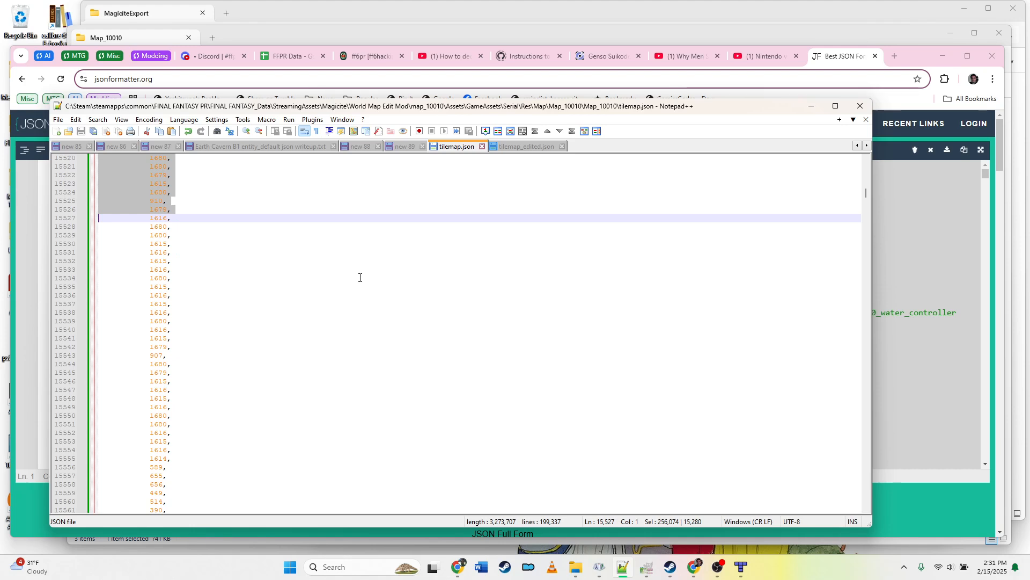
key(shift+Page_Down)
key(shift+Page_Down)
key(shift+Page_Down)
key(shift+Page_Down)
key(shift+Page_Down)
key(shift+Page_Down)
key(shift+Page_Down)
key(shift+Page_Down)
key(shift+Page_Down)
key(shift+Page_Down)
key(shift+Page_Down)
key(shift+Page_Down)
key(shift+Page_Down)
key(shift+Page_Down)
key(shift+Page_Down)
key(shift+Page_Down)
key(shift+Page_Down)
key(shift+Page_Down)
key(shift+Page_Down)
key(shift+Page_Down)
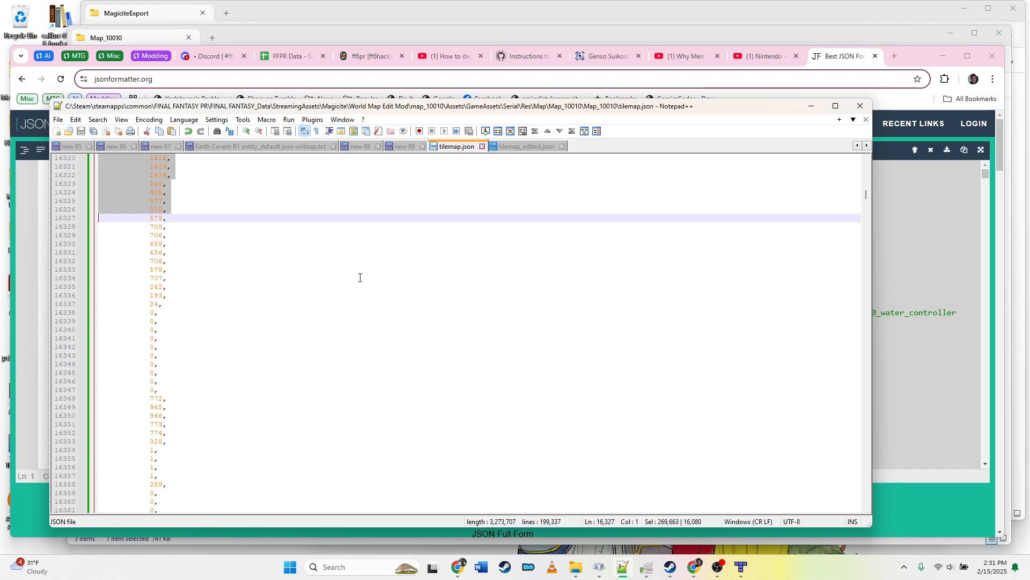
key(shift+Page_Down)
key(shift+Page_Down)
key(shift+Page_Down)
key(shift+Page_Down)
key(shift+Page_Down)
key(shift+Page_Down)
key(shift+Page_Down)
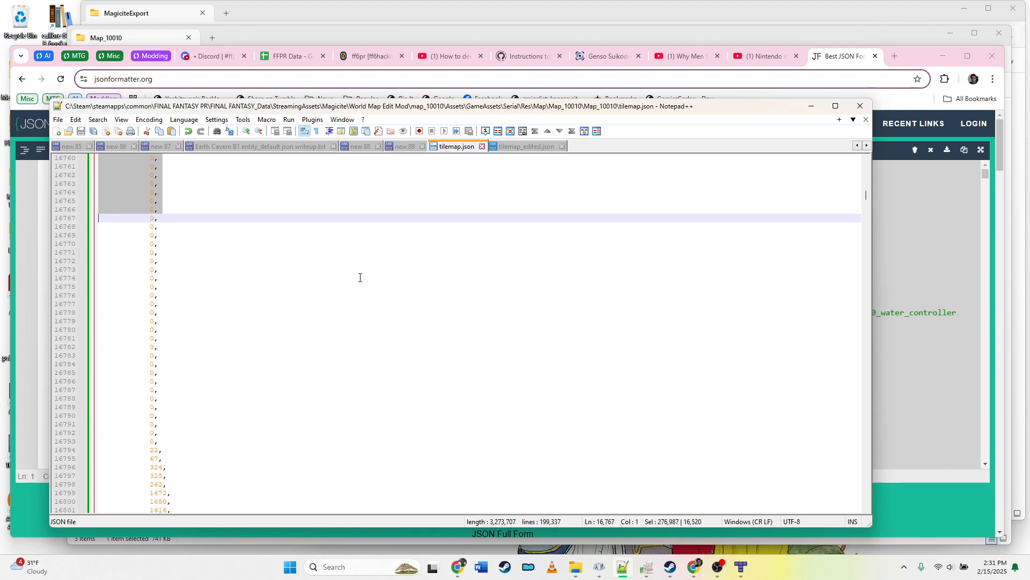
key(shift+Page_Down)
key(shift+Page_Down)
key(shift+Page_Down)
key(shift+Page_Down)
key(shift+Page_Down)
key(shift+Page_Down)
key(shift+Page_Down)
key(shift+Page_Down)
key(shift+Page_Down)
key(shift+Page_Down)
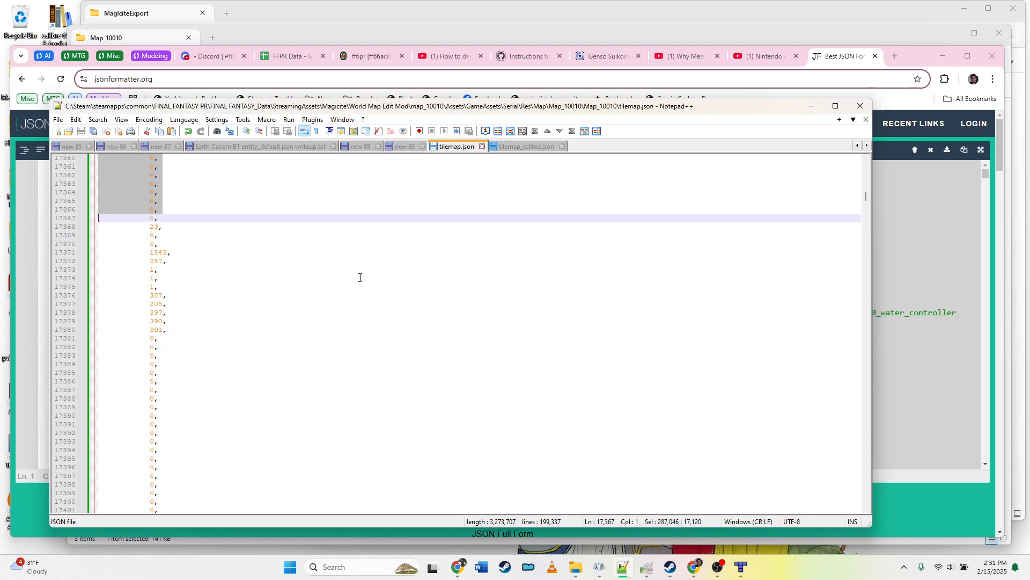
key(shift+Page_Down)
key(shift+Page_Down)
key(shift+Page_Down)
key(shift+Page_Down)
key(shift+Page_Down)
key(shift+Page_Down)
key(shift+Page_Down)
key(shift+Page_Down)
key(shift+Page_Down)
key(shift+Page_Down)
key(shift+Page_Down)
key(shift+Page_Down)
key(shift+Page_Down)
key(shift+Page_Down)
key(shift+Page_Down)
key(shift+Page_Down)
key(shift+Page_Down)
key(shift+Page_Down)
key(shift+Page_Down)
key(shift+Page_Down)
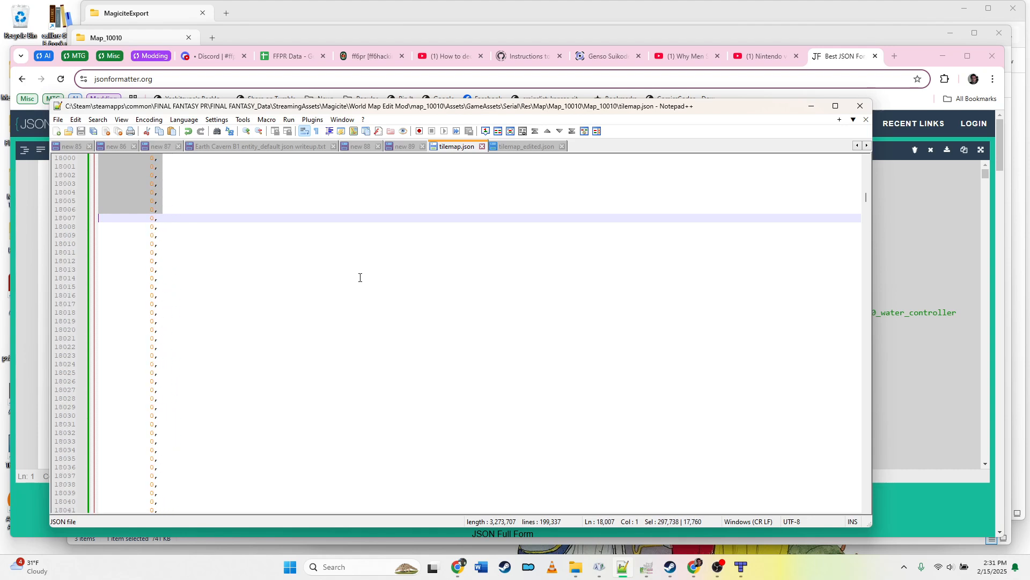
key(shift+Page_Down)
key(shift+Page_Down)
key(shift+Page_Down)
key(shift+Page_Down)
key(shift+Page_Down)
key(shift+Page_Down)
key(shift+Page_Down)
key(shift+Page_Down)
key(shift+Page_Down)
key(shift+Page_Down)
key(shift+Page_Down)
key(shift+Page_Down)
key(shift+Page_Down)
key(shift+Page_Down)
key(shift+Page_Down)
key(shift+Page_Down)
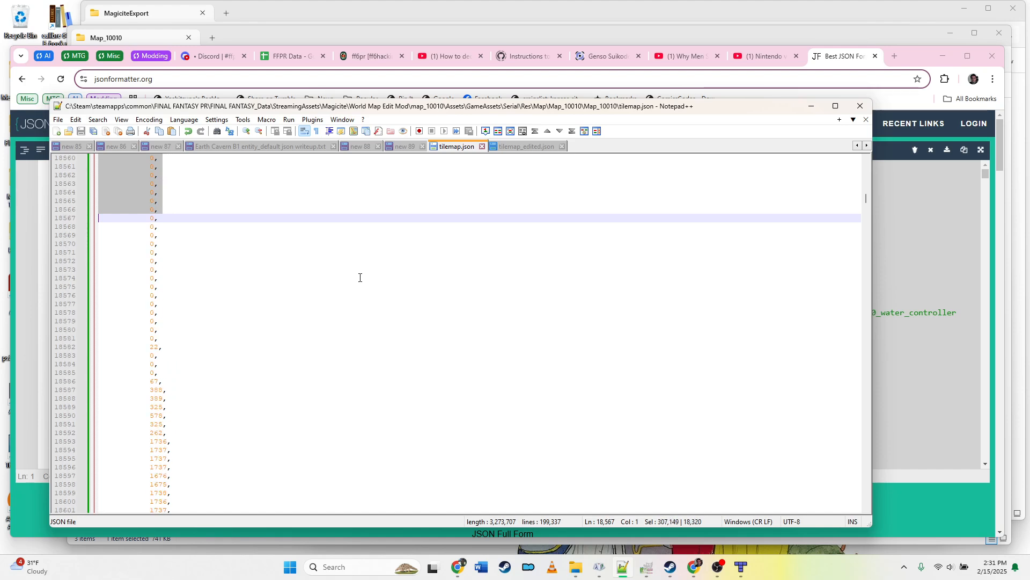
key(shift+Page_Down)
key(shift+Page_Down)
key(shift+Page_Down)
key(shift+Page_Down)
key(shift+Page_Down)
key(shift+Page_Down)
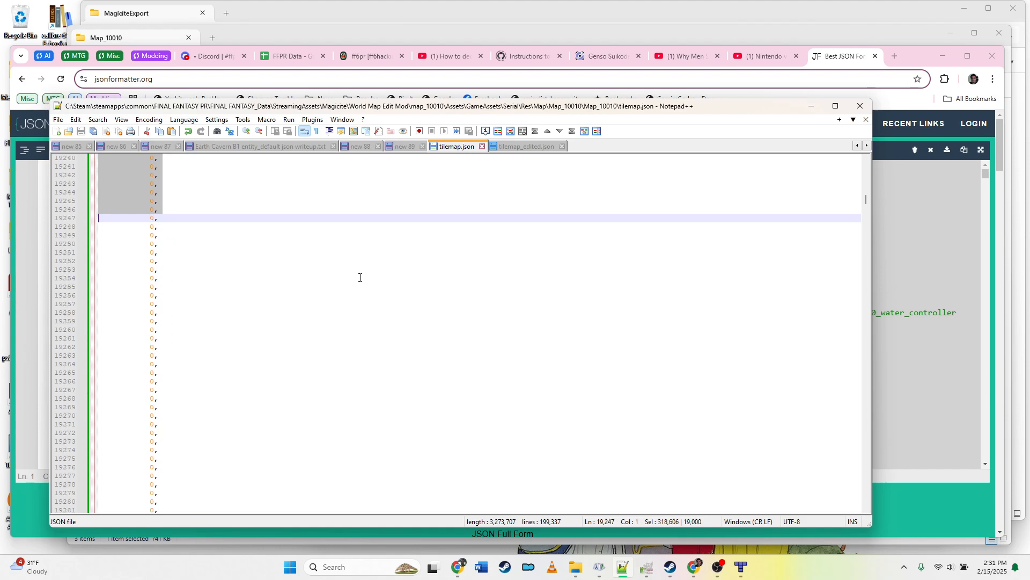
key(shift+Page_Down)
key(shift+Page_Down)
key(shift+Page_Down)
key(shift+Page_Down)
key(shift+Page_Down)
key(shift+Page_Down)
key(shift+Page_Down)
key(shift+Page_Down)
key(shift+Page_Down)
key(shift+Page_Down)
key(shift+Page_Down)
key(shift+Page_Down)
key(shift+Page_Down)
key(shift+Page_Down)
key(shift+Page_Down)
key(shift+Page_Down)
key(shift+Page_Down)
key(shift+Page_Down)
key(shift+Page_Down)
key(shift+Page_Down)
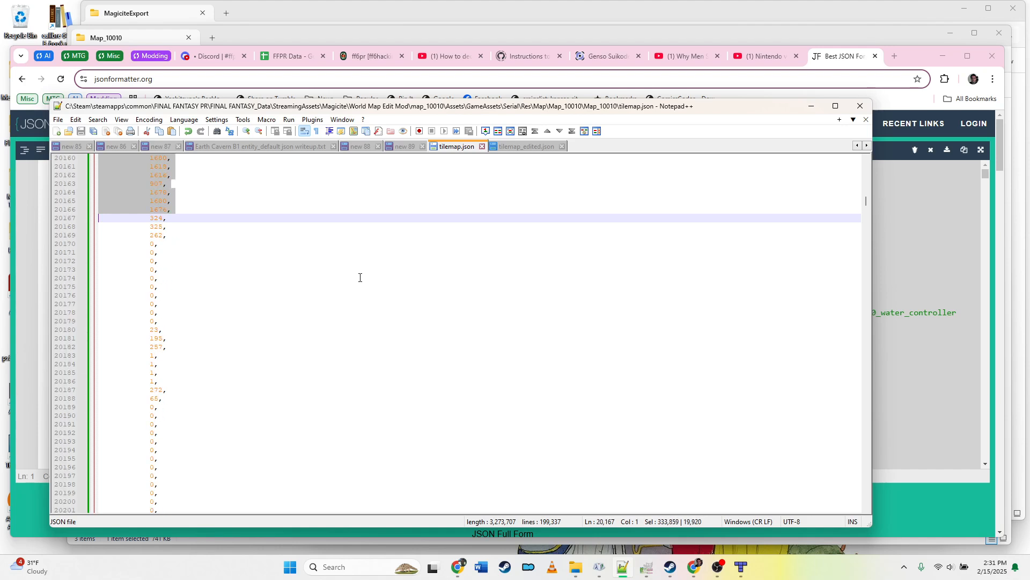
key(shift+Page_Down)
key(shift+Page_Down)
key(shift+Page_Down)
key(shift+Page_Down)
key(shift+Page_Down)
key(shift+Page_Down)
key(shift+Page_Down)
key(shift+Page_Down)
key(shift+Page_Down)
key(shift+Page_Down)
key(shift+Page_Down)
key(shift+Page_Down)
key(shift+Page_Down)
key(shift+Page_Down)
key(shift+Page_Down)
key(shift+Page_Down)
key(shift+Page_Down)
key(shift+Page_Down)
key(shift+Page_Down)
key(shift+Page_Down)
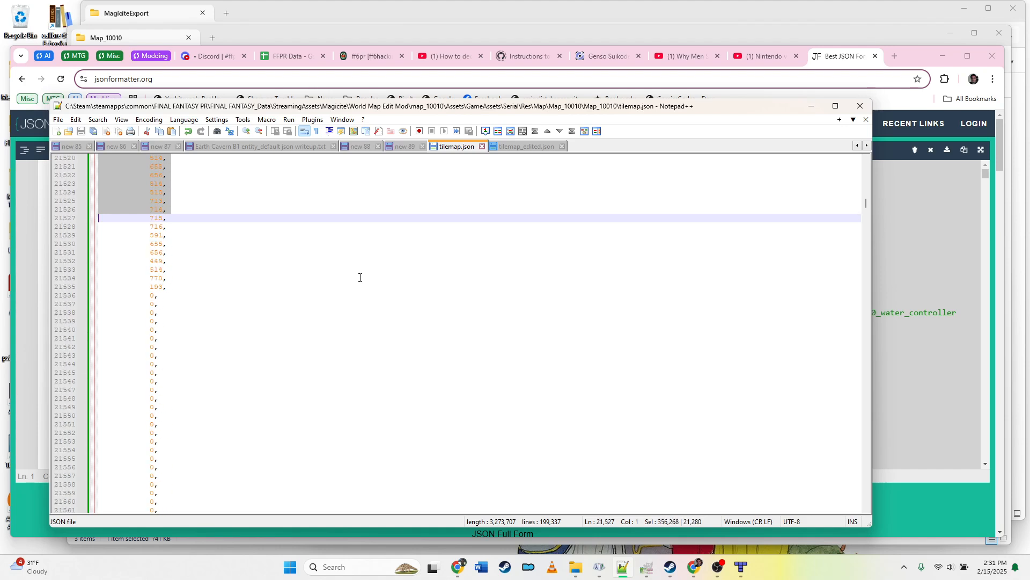
key(shift+Page_Down)
key(shift+Page_Down)
key(shift+Page_Down)
key(shift+Page_Down)
key(shift+Page_Down)
key(shift+Page_Down)
key(shift+Page_Down)
key(shift+Page_Down)
key(shift+Page_Down)
key(shift+Page_Down)
key(shift+Page_Down)
key(shift+Page_Down)
key(shift+Page_Down)
key(shift+Page_Down)
key(shift+Page_Down)
key(shift+Page_Down)
key(shift+Page_Down)
key(shift+Page_Down)
key(shift+Page_Down)
key(shift+Page_Down)
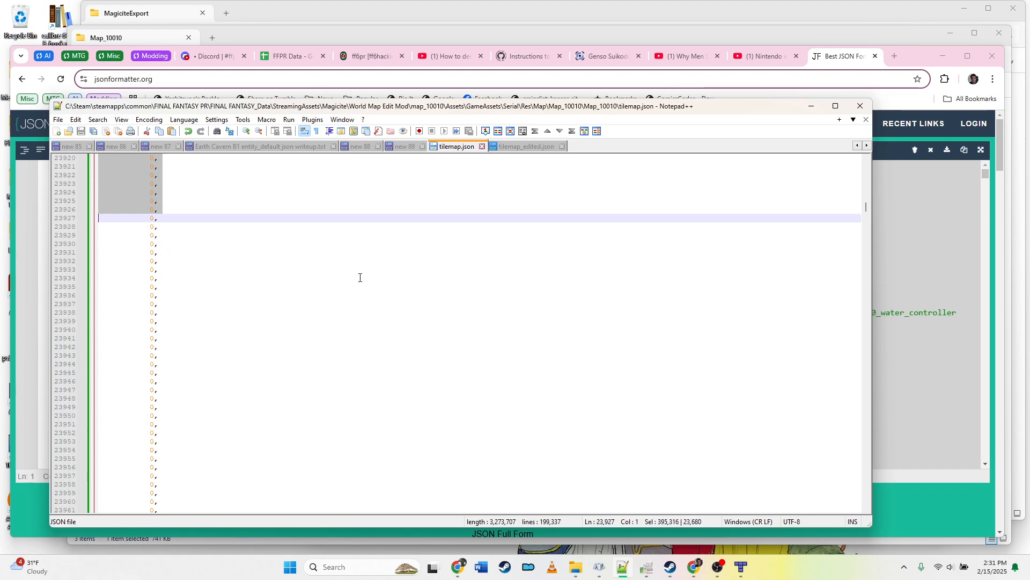
key(shift+Page_Down)
key(shift+Page_Down)
key(shift+Page_Down)
key(shift+Page_Down)
key(shift+Page_Down)
key(shift+Page_Down)
key(shift+Page_Down)
key(shift+Page_Down)
key(shift+Page_Down)
key(shift+Page_Down)
key(shift+Page_Down)
key(shift+Page_Down)
key(shift+Page_Down)
key(shift+Page_Down)
key(shift+Page_Down)
key(shift+Page_Down)
key(shift+Page_Down)
key(shift+Page_Down)
key(shift+Page_Down)
key(shift+Page_Down)
key(shift+Page_Down)
key(shift+Page_Down)
key(shift+Page_Down)
key(shift+Page_Down)
key(shift+Page_Down)
key(shift+Page_Down)
key(shift+Page_Down)
key(shift+Page_Down)
key(shift+Page_Down)
key(shift+Page_Down)
key(shift+Page_Down)
key(shift+Page_Down)
key(shift+Page_Down)
key(shift+Page_Down)
key(shift+Page_Down)
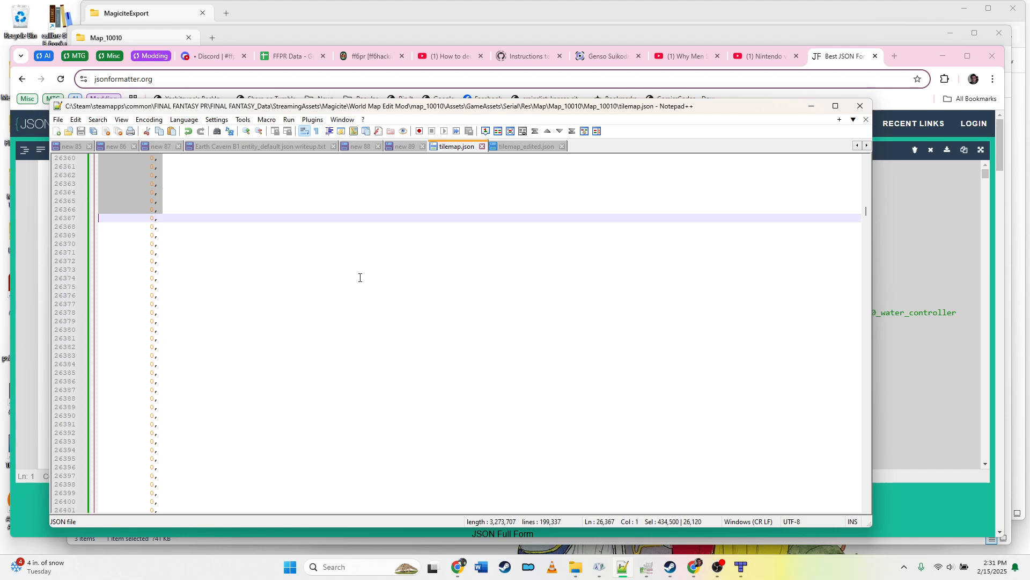
key(shift+Page_Down)
key(shift+Page_Down)
key(shift+Page_Down)
key(shift+Page_Down)
key(shift+Page_Down)
key(shift+Page_Down)
key(shift+Page_Down)
key(shift+Page_Down)
key(shift+Page_Down)
key(shift+Page_Down)
key(shift+Page_Down)
key(shift+Page_Down)
key(shift+Page_Down)
key(shift+Page_Down)
key(shift+Page_Down)
key(shift+Page_Down)
key(shift+Page_Down)
key(shift+Page_Down)
key(shift+Page_Down)
key(shift+Page_Down)
key(shift+Page_Down)
key(shift+Page_Down)
key(shift+Page_Down)
key(shift+Page_Down)
key(shift+Page_Down)
key(shift+Page_Down)
key(shift+Page_Down)
key(shift+Page_Down)
key(shift+Page_Down)
key(shift+Page_Down)
key(shift+Page_Down)
key(shift+Page_Down)
key(shift+Page_Down)
key(shift+Page_Down)
key(shift+Page_Down)
key(shift+Page_Down)
key(shift+Page_Down)
key(shift+Page_Down)
key(shift+Page_Down)
key(shift+Page_Down)
key(shift+Page_Down)
key(shift+Page_Down)
key(shift+Page_Down)
key(shift+Page_Down)
key(shift+Page_Down)
key(shift+Page_Down)
key(shift+Page_Down)
key(shift+Page_Down)
key(shift+Page_Down)
key(shift+Page_Down)
key(shift+Page_Down)
key(shift+Page_Down)
key(shift+Page_Down)
key(shift+Page_Down)
key(shift+Page_Down)
key(shift+Page_Down)
key(shift+Page_Down)
key(shift+Page_Down)
key(shift+Page_Down)
key(shift+Page_Down)
key(shift+Page_Down)
key(shift+Page_Down)
key(shift+Page_Down)
key(shift+Page_Down)
key(shift+Page_Down)
key(shift+Page_Down)
key(shift+Page_Down)
key(shift+Page_Down)
key(shift+Page_Down)
key(shift+Page_Down)
key(shift+Page_Down)
key(shift+Page_Down)
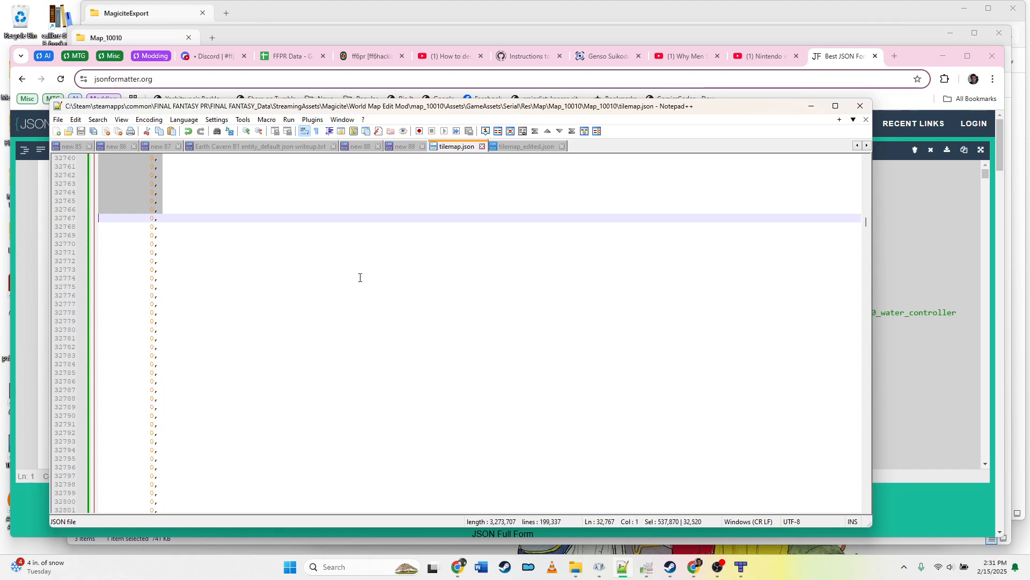
key(shift+Page_Down)
key(shift+Page_Down)
key(shift+Page_Down)
key(shift+Page_Down)
key(shift+Page_Down)
key(shift+Page_Down)
key(shift+Page_Down)
key(shift+Page_Down)
key(shift+Page_Down)
key(shift+Page_Down)
key(shift+Page_Down)
key(shift+Page_Down)
key(shift+Page_Down)
key(shift+Page_Down)
key(shift+Page_Down)
key(shift+Page_Down)
key(shift+Page_Down)
key(shift+Page_Down)
key(shift+Page_Down)
key(shift+Page_Down)
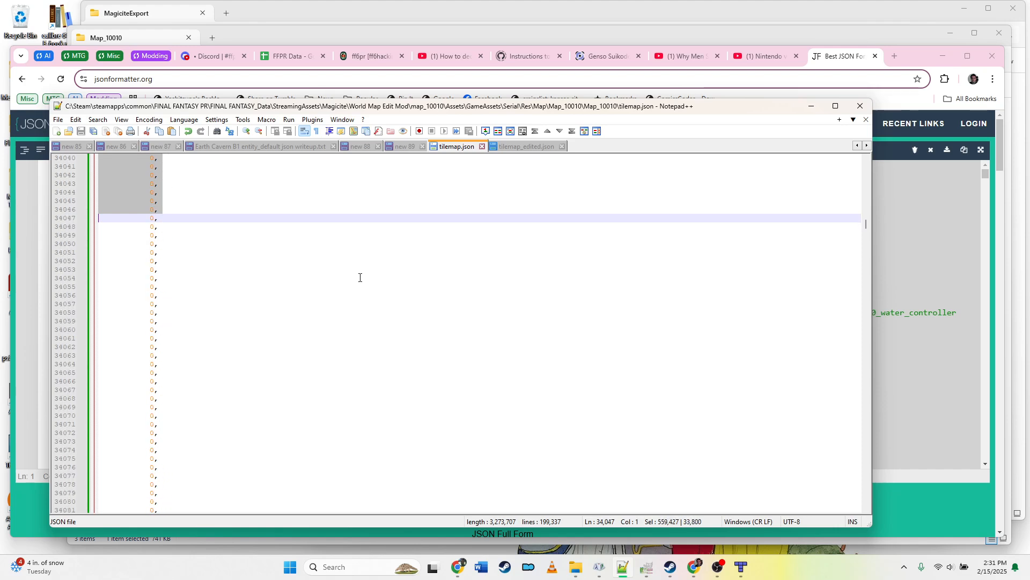
key(shift+Page_Down)
key(shift+Page_Down)
key(shift+Page_Down)
key(shift+Page_Down)
key(shift+Page_Down)
key(shift+Page_Down)
key(shift+Page_Down)
key(shift+Page_Down)
key(shift+Page_Down)
key(shift+Page_Down)
key(shift+Page_Down)
key(shift+Page_Down)
key(shift+Page_Down)
key(shift+Page_Down)
key(shift+Page_Down)
key(shift+Page_Down)
key(shift+Page_Down)
key(shift+Page_Down)
key(shift+Page_Down)
key(shift+Page_Down)
key(shift+Page_Down)
key(shift+Page_Down)
key(shift+Page_Down)
key(shift+Page_Down)
key(shift+Page_Down)
key(shift+Page_Down)
key(shift+Page_Down)
key(shift+Page_Down)
key(shift+Page_Down)
key(shift+Page_Down)
key(shift+Page_Down)
key(shift+Page_Down)
key(shift+Page_Down)
key(shift+Page_Down)
key(shift+Page_Down)
key(shift+Page_Down)
key(shift+Page_Down)
key(shift+Page_Down)
key(shift+Page_Down)
key(shift+Page_Down)
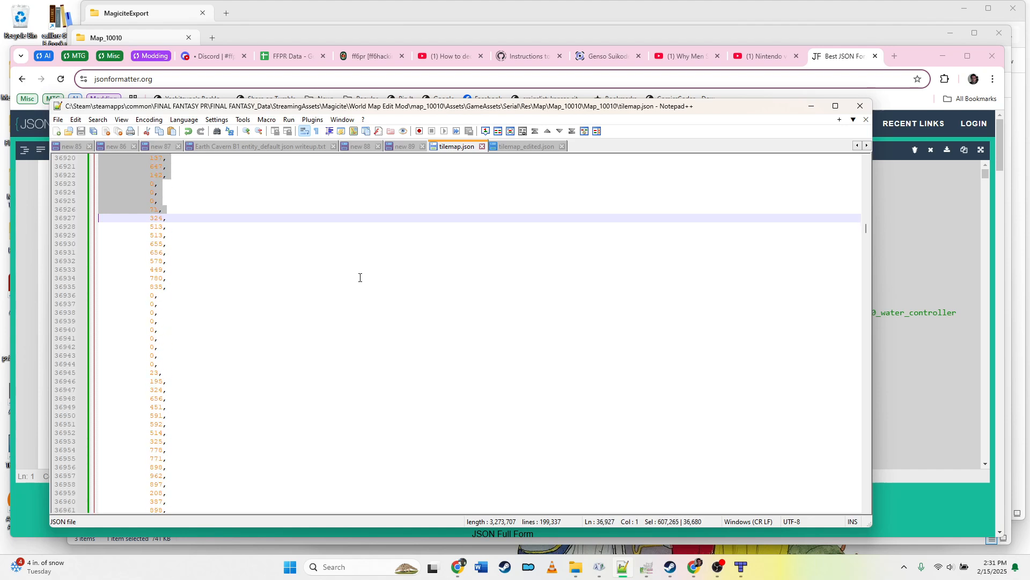
key(shift+Page_Down)
key(shift+Page_Down)
key(shift+Page_Down)
key(shift+Page_Down)
key(shift+Page_Down)
key(shift+Page_Down)
key(shift+Page_Down)
key(shift+Page_Down)
key(shift+Page_Down)
key(shift+Page_Down)
key(shift+Page_Down)
key(shift+Page_Down)
key(shift+Page_Down)
key(shift+Page_Down)
key(shift+Page_Down)
key(shift+Page_Down)
key(shift+Page_Down)
key(shift+Page_Down)
key(shift+Page_Down)
key(shift+Page_Down)
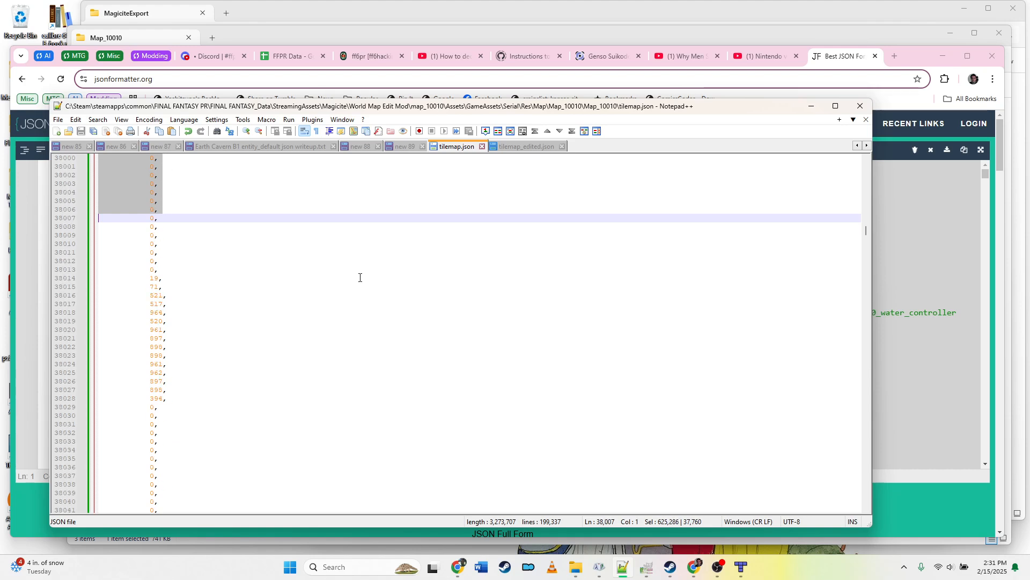
key(shift+Page_Down)
key(shift+Page_Down)
key(shift+Page_Down)
key(shift+Page_Down)
key(shift+Page_Down)
key(shift+Page_Down)
key(shift+Page_Down)
key(shift+Page_Down)
key(shift+Page_Down)
key(shift+Page_Down)
key(shift+Page_Down)
key(shift+Page_Down)
key(shift+Page_Down)
key(shift+Page_Down)
key(shift+Page_Down)
key(shift+Page_Down)
key(shift+Page_Down)
key(shift+Page_Down)
key(shift+Page_Down)
key(shift+Page_Down)
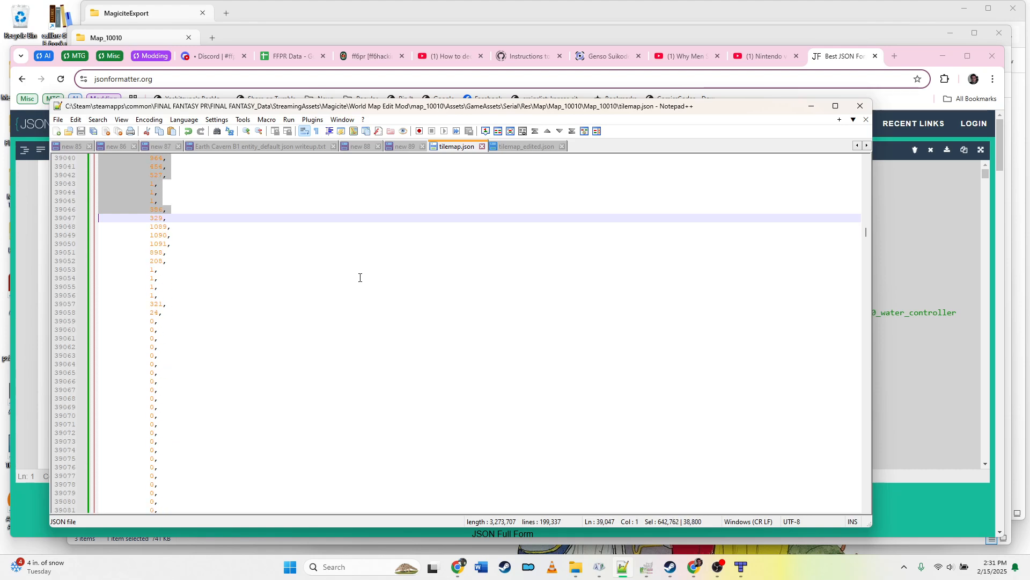
key(shift+Page_Down)
key(shift+Page_Down)
key(shift+Page_Down)
key(shift+Page_Down)
key(shift+Page_Down)
key(shift+Page_Down)
key(shift+Page_Down)
key(shift+Page_Down)
key(shift+Page_Down)
key(shift+Page_Down)
key(shift+Page_Down)
key(shift+Page_Down)
key(shift+Page_Down)
key(shift+Page_Down)
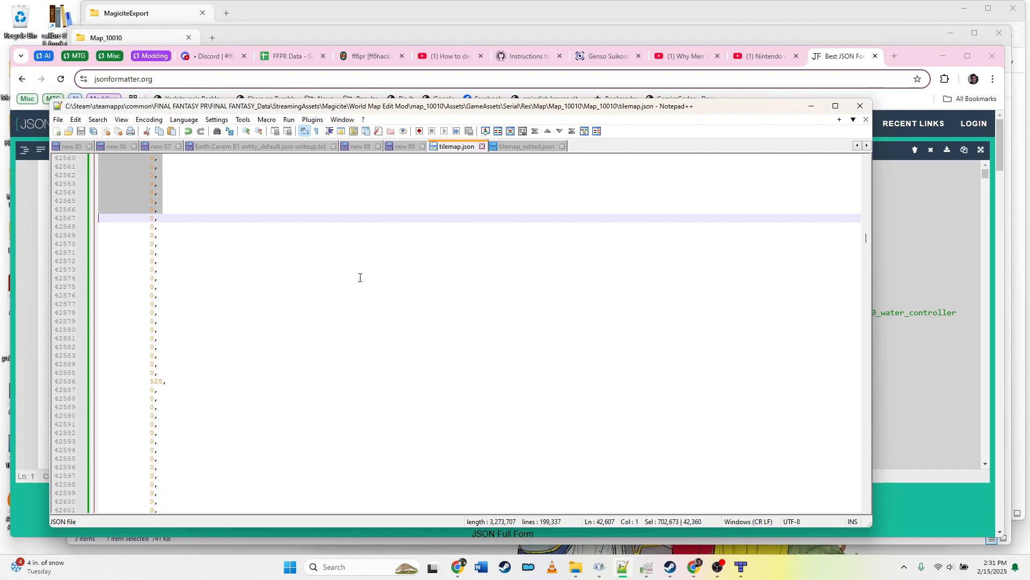
key(shift+Page_Down)
key(shift+Page_Down)
key(shift+Page_Down)
key(shift+Page_Down)
key(shift+Page_Down)
key(shift+Page_Down)
key(shift+Page_Down)
key(shift+Page_Down)
key(shift+Page_Down)
key(shift+Page_Down)
key(shift+Page_Down)
key(shift+Page_Down)
key(shift+Page_Down)
key(shift+Page_Down)
key(shift+Page_Down)
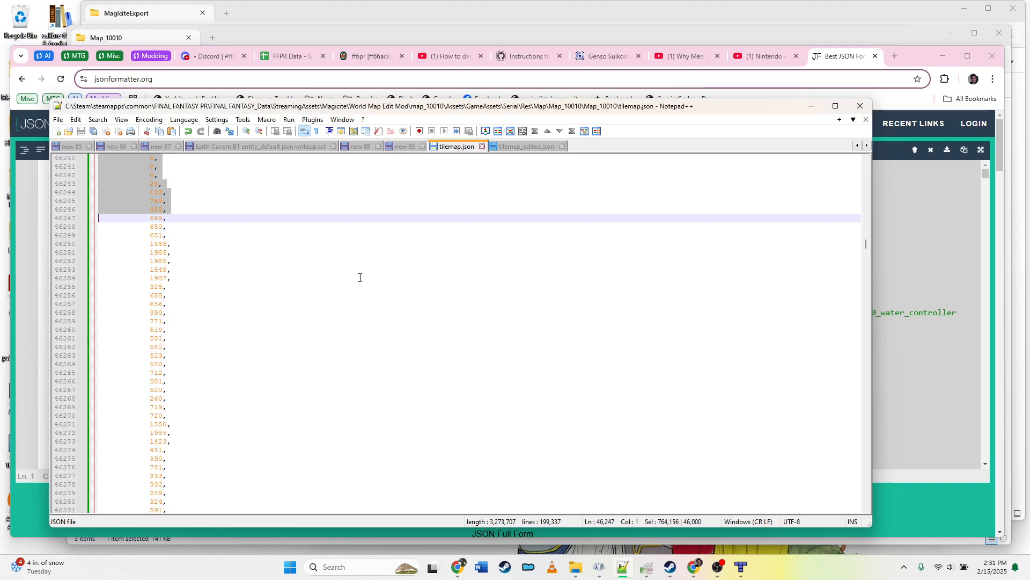
key(shift+Page_Down)
key(shift+Page_Down)
key(shift+Page_Down)
key(shift+Page_Down)
key(shift+Page_Down)
key(shift+Page_Down)
key(shift+Page_Down)
key(shift+Page_Down)
key(shift+Page_Down)
key(shift+Page_Down)
key(shift+Page_Down)
key(shift+Page_Down)
key(shift+Page_Down)
key(shift+Page_Down)
key(shift+Page_Down)
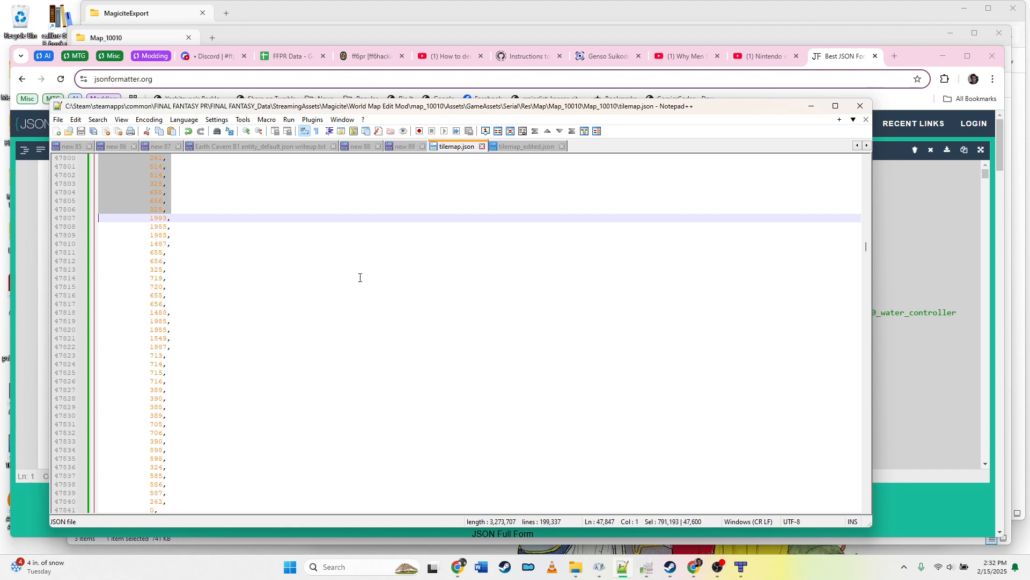
key(shift+Page_Down)
key(shift+Page_Down)
key(shift+Page_Down)
key(shift+Page_Down)
key(shift+Page_Down)
key(shift+Page_Down)
key(shift+Page_Down)
key(shift+Page_Down)
key(shift+Page_Down)
key(shift+Page_Down)
key(shift+Page_Down)
key(shift+Page_Down)
key(shift+Page_Down)
key(shift+Page_Down)
key(shift+Page_Down)
key(shift+Page_Down)
key(shift+Page_Down)
key(shift+Page_Down)
key(shift+Page_Down)
key(shift+Page_Down)
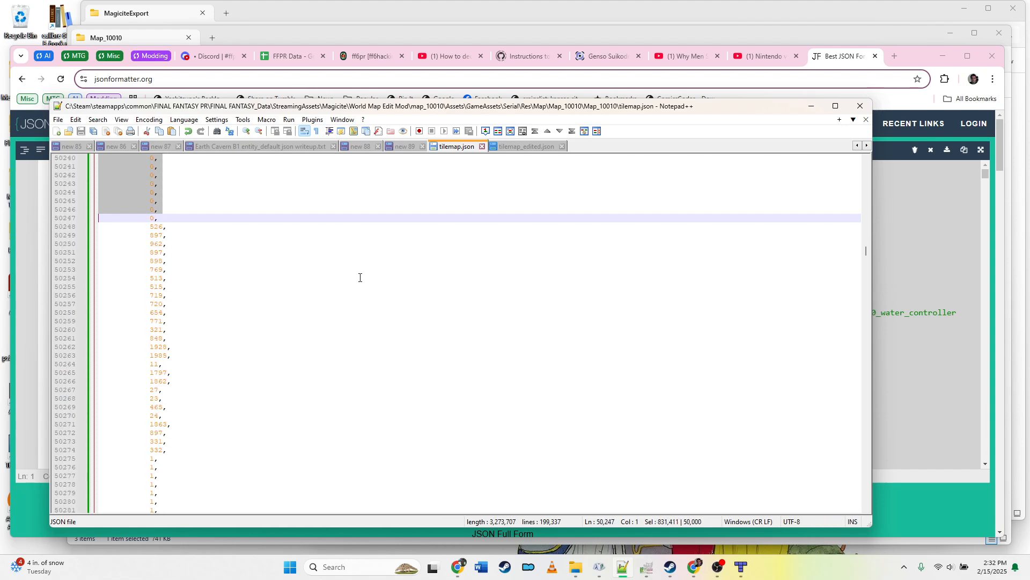
Step: Scroll down through tilemap.json to locate the end of the first tile layer's data array
key(Page_Down)
key(Page_Down)
key(Page_Down)
key(Page_Down)
key(Page_Down)
key(Page_Down)
key(Page_Down)
key(Page_Down)
key(Page_Down)
key(Page_Down)
key(Page_Down)
key(Page_Down)
key(Page_Down)
key(Page_Down)
key(Page_Down)
key(Page_Down)
key(Page_Down)
key(Page_Down)
key(Page_Down)
key(Page_Down)
key(Page_Down)
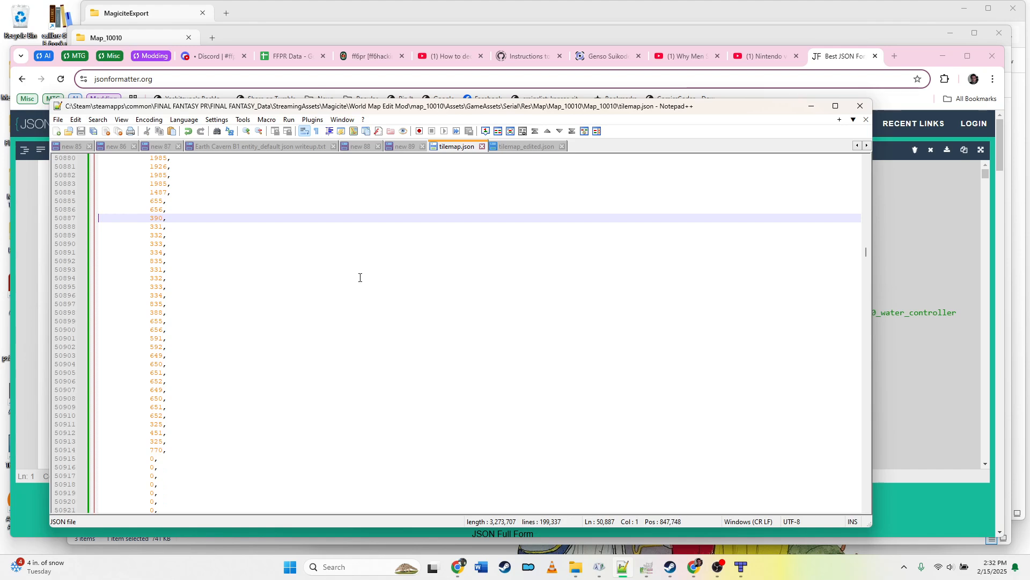
key(Page_Down)
key(Page_Down)
key(Page_Down)
key(Page_Down)
key(Page_Down)
key(Page_Down)
key(Page_Down)
key(Page_Down)
key(Page_Down)
key(Page_Down)
key(Page_Down)
key(Page_Down)
key(Page_Down)
key(Page_Down)
key(Page_Down)
key(Page_Down)
key(Page_Down)
key(Page_Down)
key(Page_Down)
key(Page_Down)
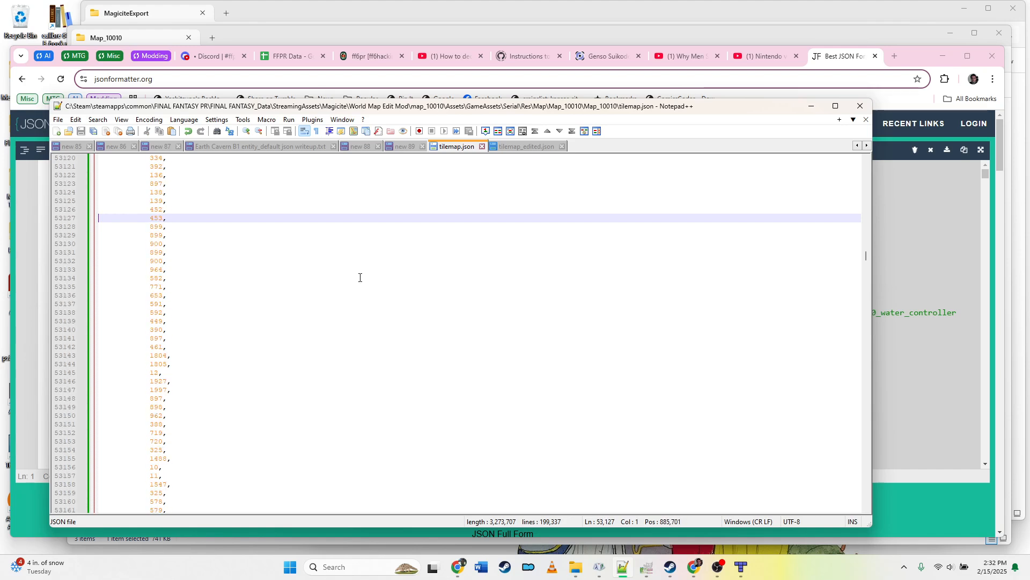
key(Page_Down)
key(Page_Down)
key(Page_Down)
key(Page_Down)
key(Page_Down)
key(Page_Down)
key(Page_Down)
key(Page_Down)
key(Page_Down)
key(Page_Down)
key(Page_Down)
key(Page_Down)
key(Page_Down)
key(Page_Down)
key(Page_Down)
key(Page_Down)
key(Page_Down)
key(Page_Down)
key(Page_Down)
key(Page_Down)
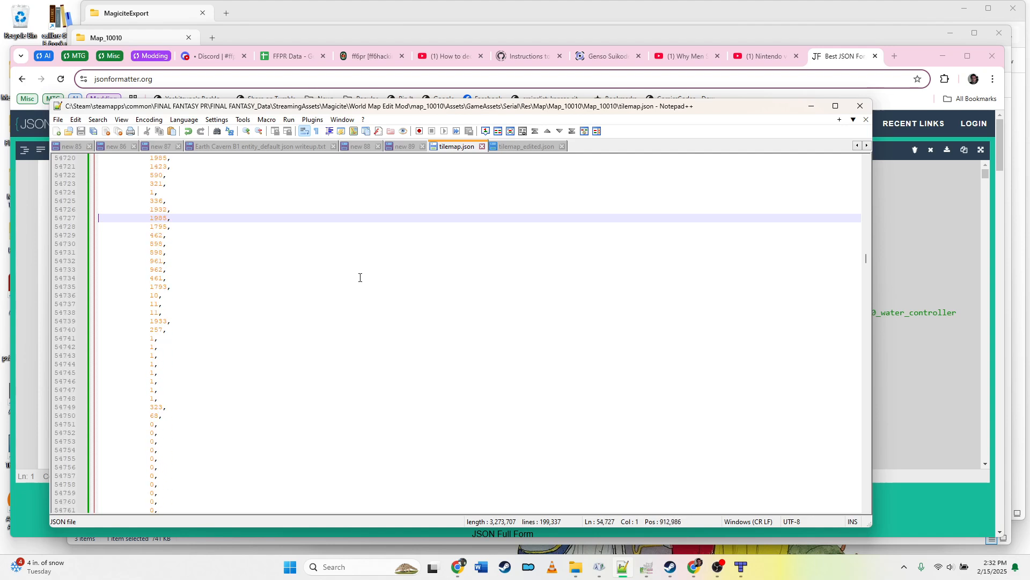
key(Page_Down)
key(Page_Down)
key(Page_Down)
key(Page_Down)
key(Page_Down)
key(Page_Down)
key(Page_Down)
key(Page_Down)
key(Page_Down)
key(Page_Down)
key(Page_Down)
key(Page_Down)
key(Page_Down)
key(Page_Down)
key(Page_Down)
key(Page_Down)
key(Page_Down)
key(Page_Down)
key(Page_Down)
key(Page_Down)
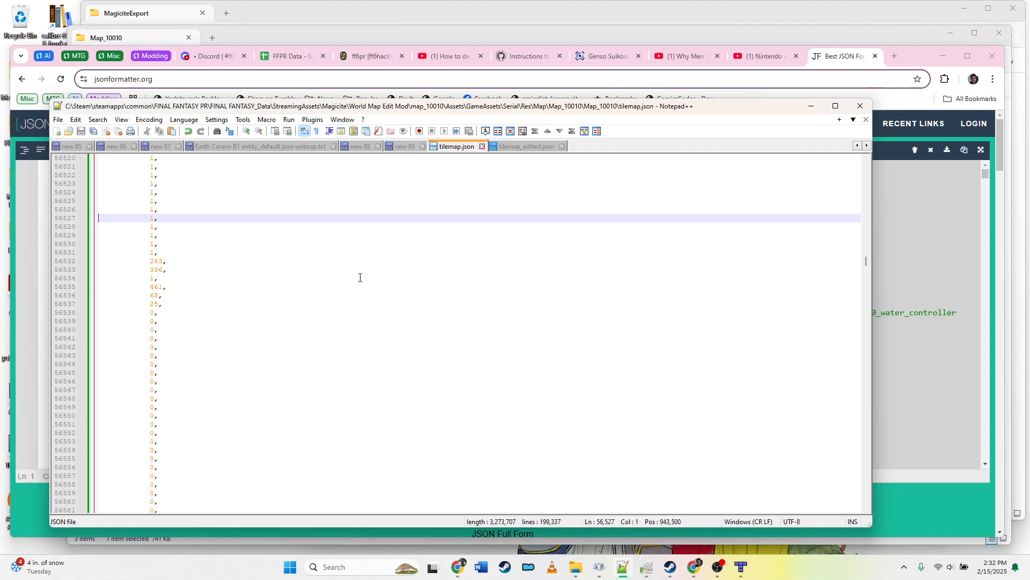
key(Page_Down)
key(Page_Down)
key(Page_Down)
key(Page_Down)
key(Page_Down)
key(Page_Down)
key(Page_Down)
key(Page_Down)
key(Page_Down)
key(Page_Down)
key(Page_Down)
key(Page_Down)
key(Page_Down)
key(Page_Down)
key(Page_Down)
key(Page_Down)
key(Page_Down)
key(Page_Down)
key(Page_Down)
key(Page_Down)
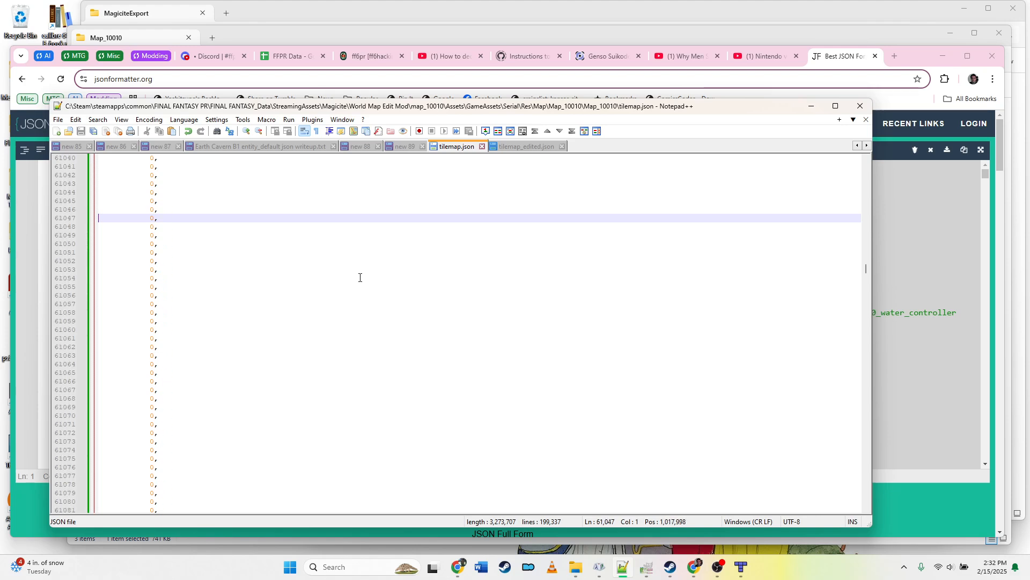
key(Page_Down)
key(Page_Down)
key(Page_Down)
key(Page_Down)
key(Page_Down)
key(Page_Down)
key(Page_Down)
key(Page_Down)
key(Page_Down)
key(Page_Down)
key(Page_Down)
key(Page_Down)
key(Page_Down)
key(Page_Down)
key(Page_Up)
key(Page_Up)
key(Page_Up)
key(Page_Up)
key(Page_Up)
key(Page_Up)
key(Page_Up)
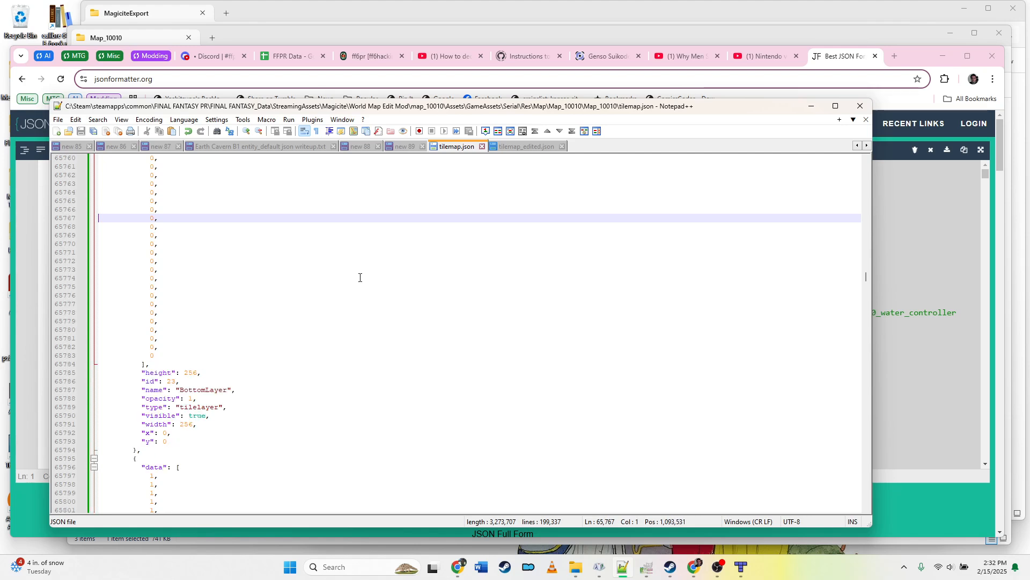
Step: Move the cursor in tilemap.json to the line just after the first tile layer's data array
key(Down)
key(Down)
key(Down)
key(Down)
key(Down)
key(Down)
key(Down)
key(Down)
key(Down)
key(Down)
key(Down)
key(Down)
key(Down)
key(Down)
key(Down)
key(Down)
key(Down)
key(Down)
key(Down)
key(Down)
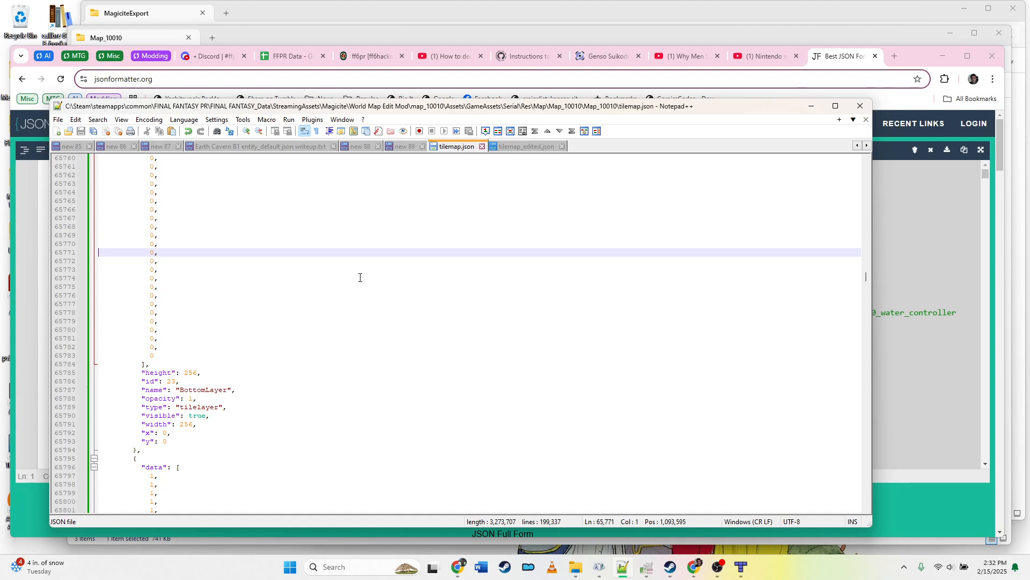
key(Up)
key(Up)
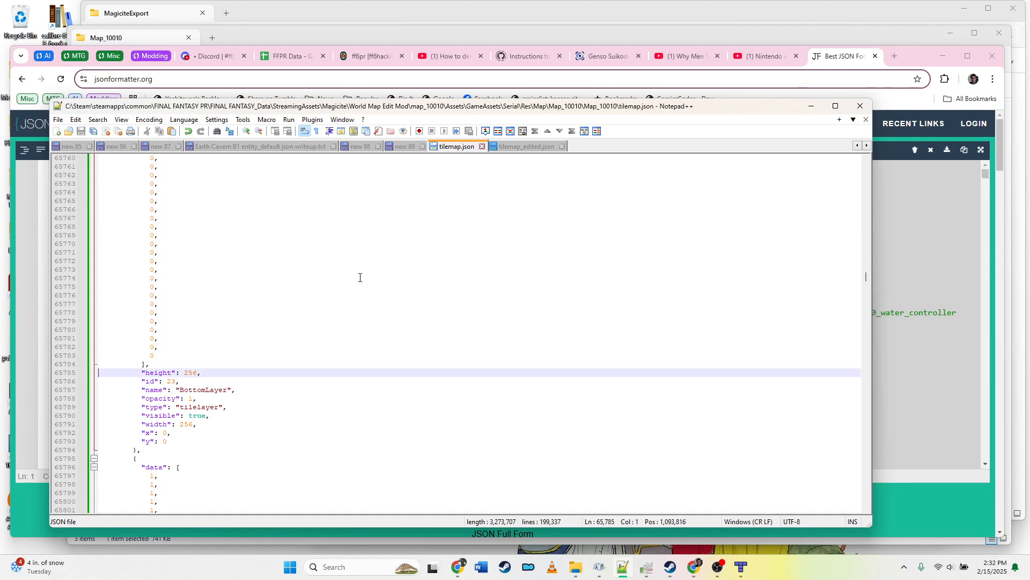
Step: Switch to tilemap_edited.json, scroll to the data array of the layer after BottomLayer, and place the cursor at its start
key(ctrl+Tab)
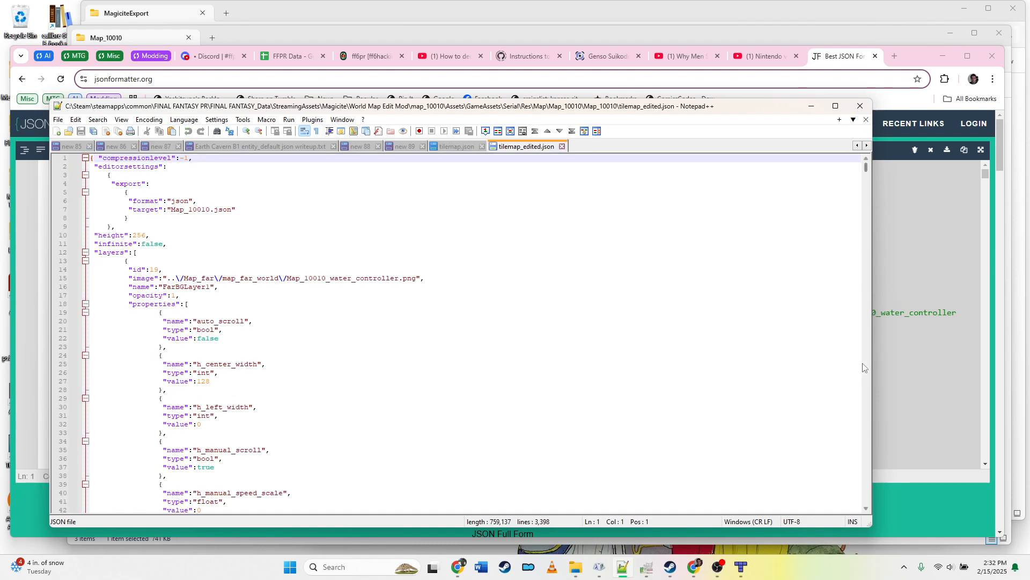
scroll(869, 370, down, 20)
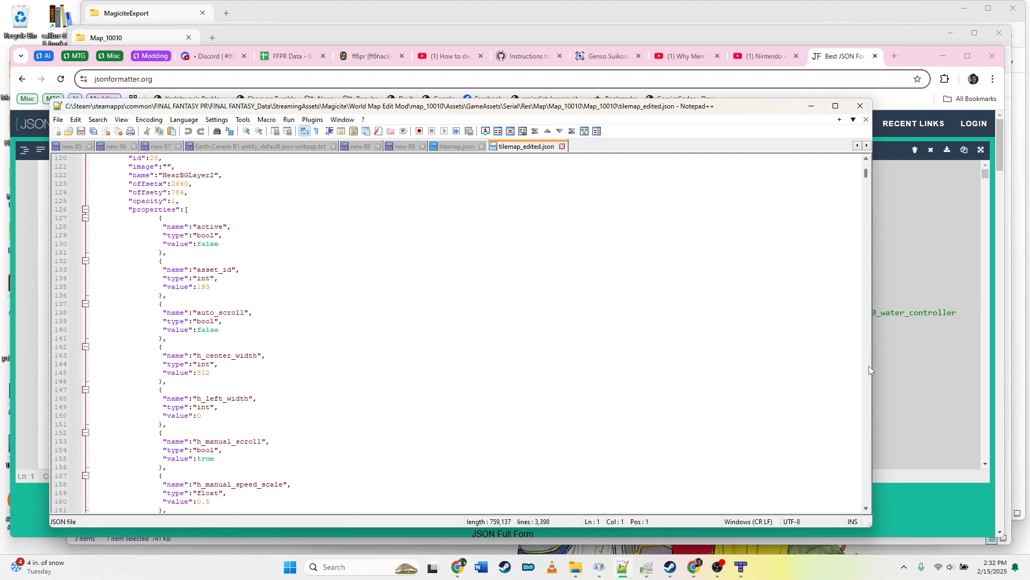
scroll(869, 369, down, 20)
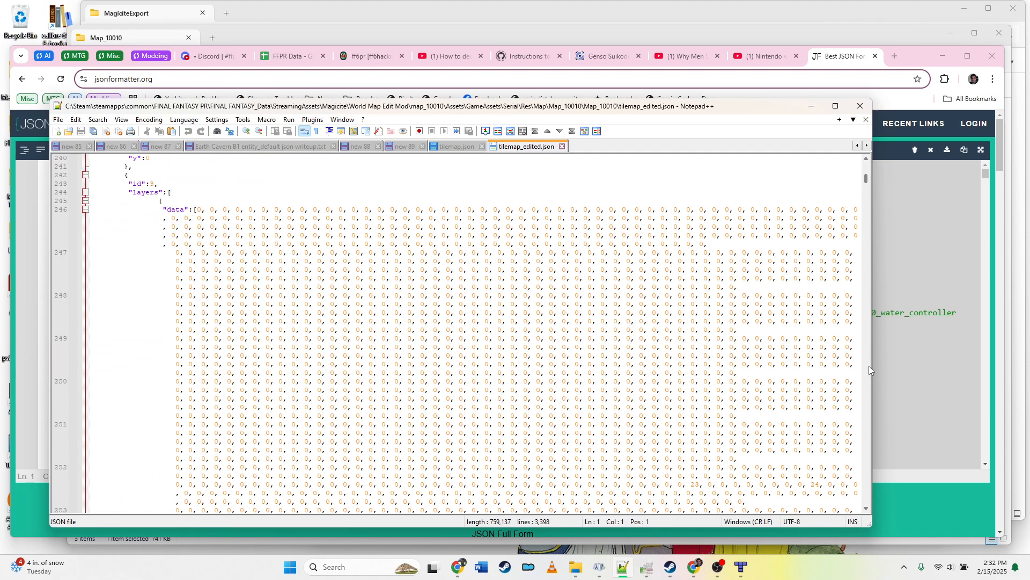
scroll(869, 369, down, 20)
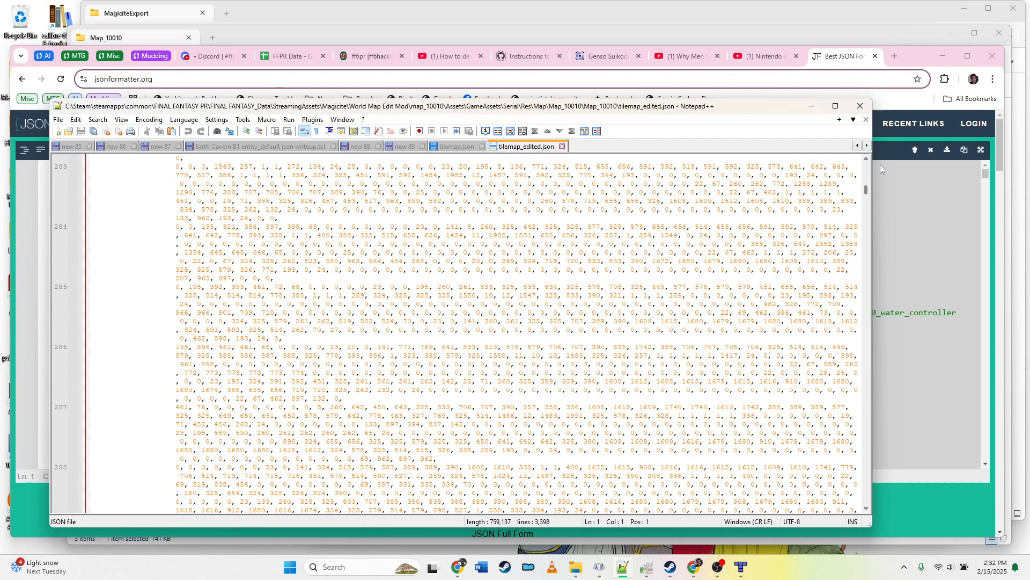
scroll(869, 246, down, 20)
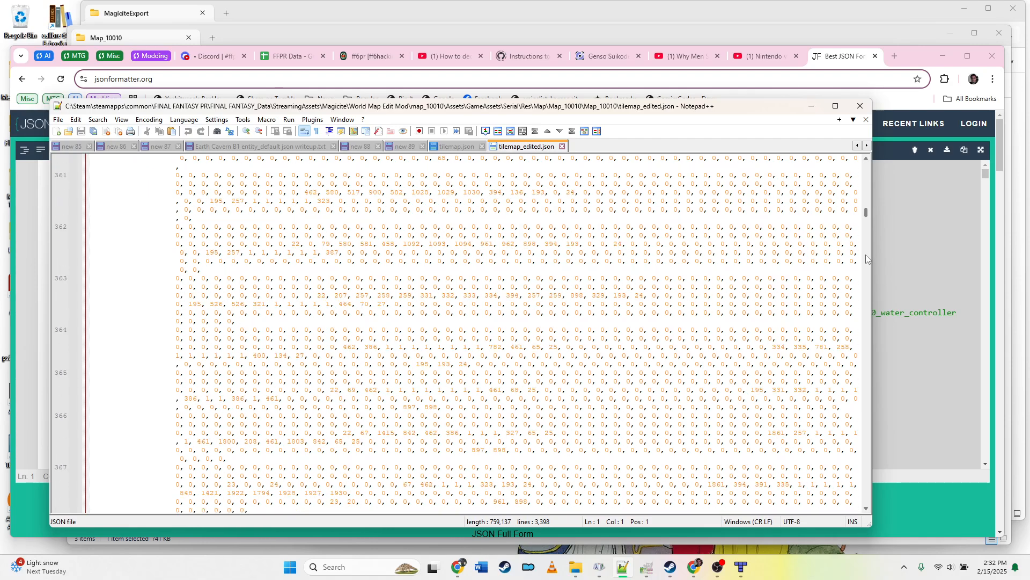
scroll(866, 259, down, 20)
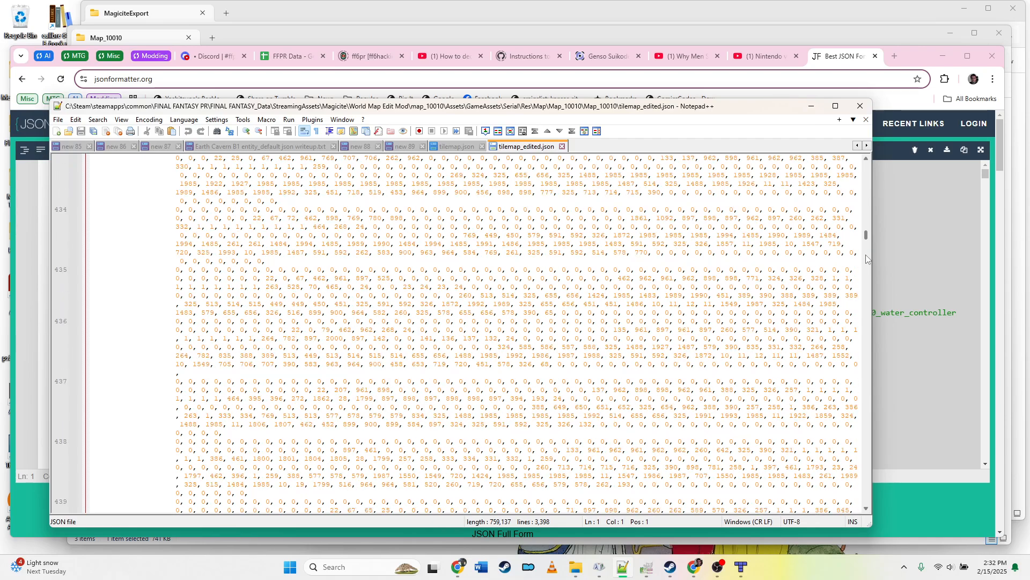
scroll(868, 261, down, 15)
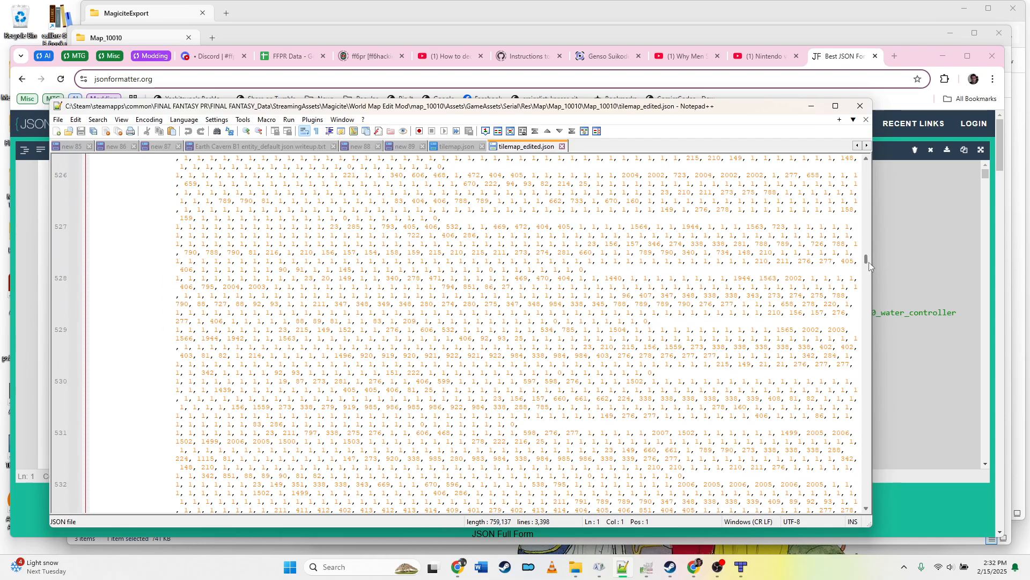
scroll(867, 260, up, 20)
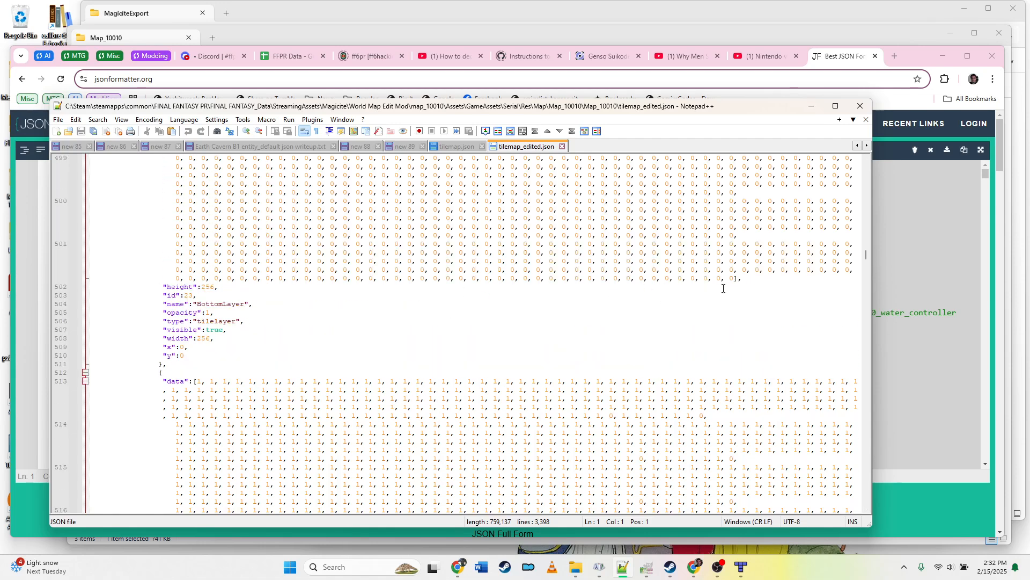
click(180, 381)
key(Home)
key(Home)
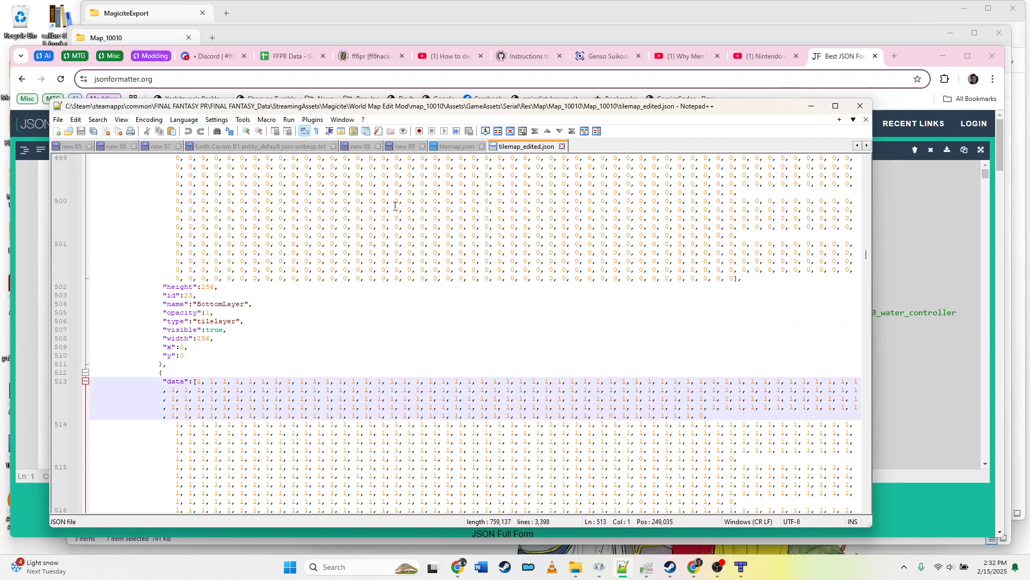
Step: Return to tilemap.json and place the cursor at the start of the "data" line of the layer following BottomLayer
click(470, 151)
scroll(225, 384, down, 2)
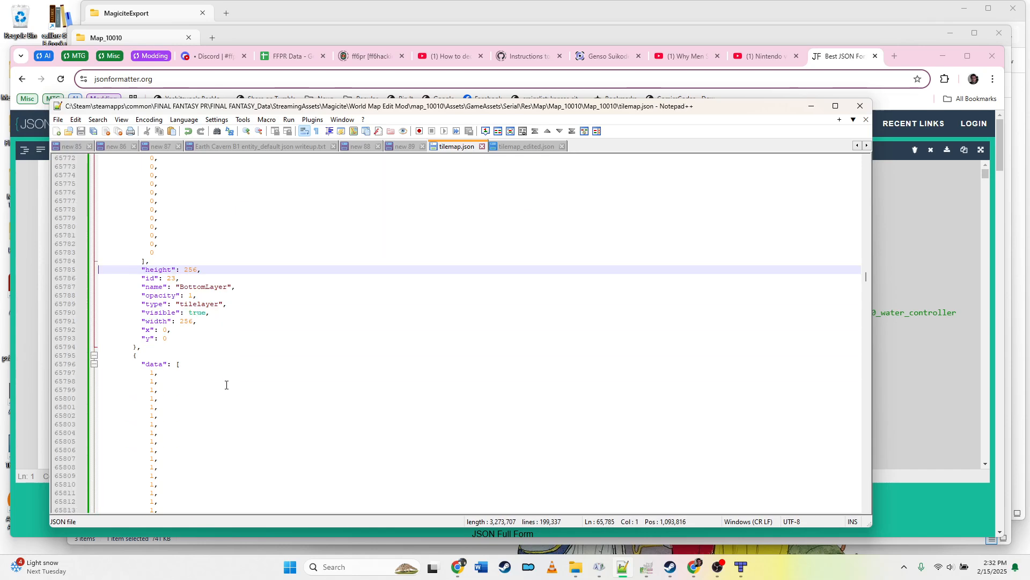
click(200, 363)
key(Home)
key(Home)
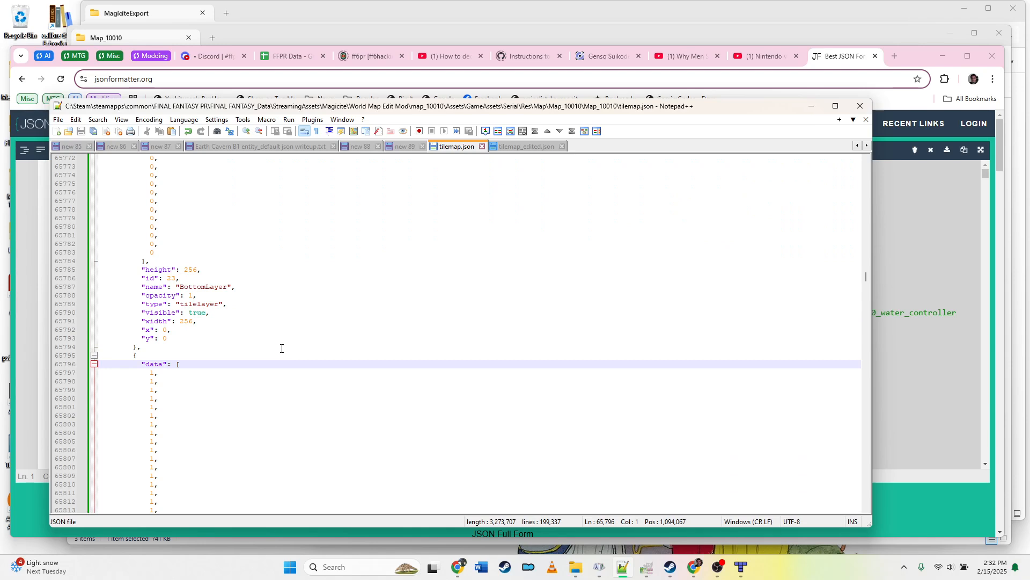
Step: Select that layer's data array in tilemap.json by extending the selection page by page downward
key(shift+Page_Down)
key(shift+Page_Down)
key(shift+Page_Down)
key(shift+Page_Down)
key(shift+Page_Down)
key(shift+Page_Down)
key(shift+Page_Down)
key(shift+Page_Down)
key(shift+Page_Down)
key(shift+Page_Down)
key(shift+Page_Down)
key(shift+Page_Down)
key(shift+Page_Down)
key(shift+Page_Down)
key(shift+Page_Down)
key(shift+Page_Down)
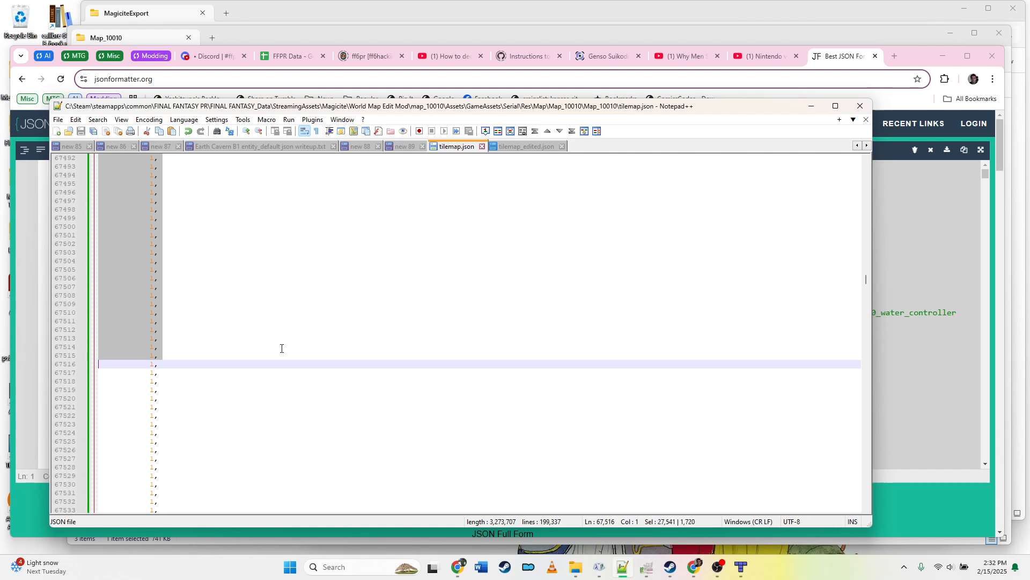
key(shift+Page_Down)
key(shift+Page_Down)
key(shift+Page_Down)
key(shift+Page_Down)
key(shift+Page_Down)
key(shift+Page_Down)
key(shift+Page_Down)
key(shift+Page_Down)
key(shift+Page_Down)
key(shift+Page_Down)
key(shift+Page_Down)
key(shift+Page_Down)
key(shift+Page_Down)
key(shift+Page_Down)
key(shift+Page_Down)
key(shift+Page_Down)
key(shift+Page_Down)
key(shift+Page_Down)
key(shift+Page_Down)
key(shift+Page_Down)
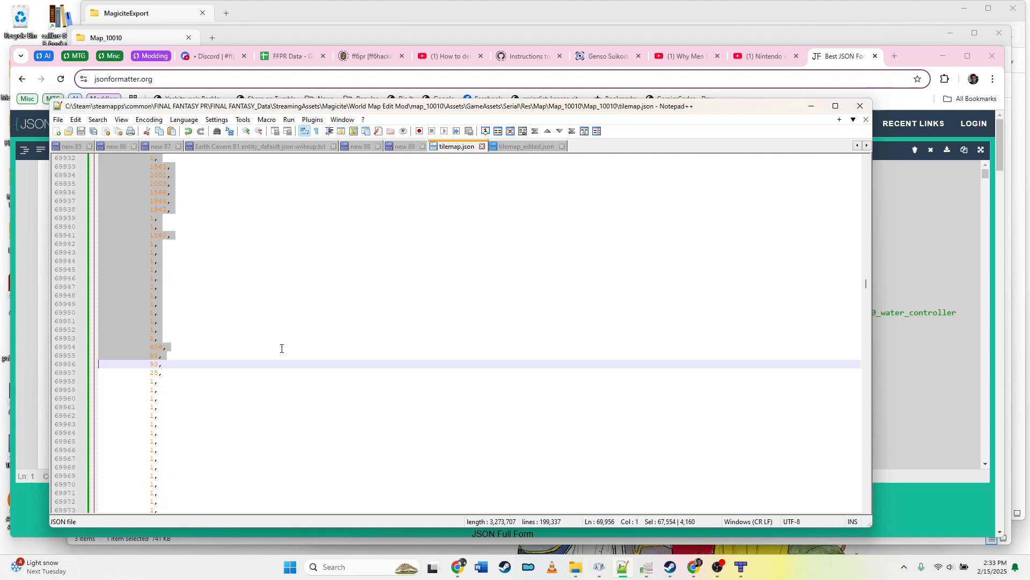
key(shift+Page_Down)
key(shift+Page_Down)
key(shift+Page_Down)
key(shift+Page_Down)
key(shift+Page_Down)
key(shift+Page_Down)
key(shift+Page_Down)
key(shift+Page_Down)
key(shift+Page_Down)
key(shift+Page_Down)
key(shift+Page_Down)
key(shift+Page_Down)
key(shift+Page_Down)
key(shift+Page_Down)
key(shift+Page_Down)
key(shift+Page_Down)
key(shift+Page_Down)
key(shift+Page_Down)
key(shift+Page_Down)
key(shift+Page_Down)
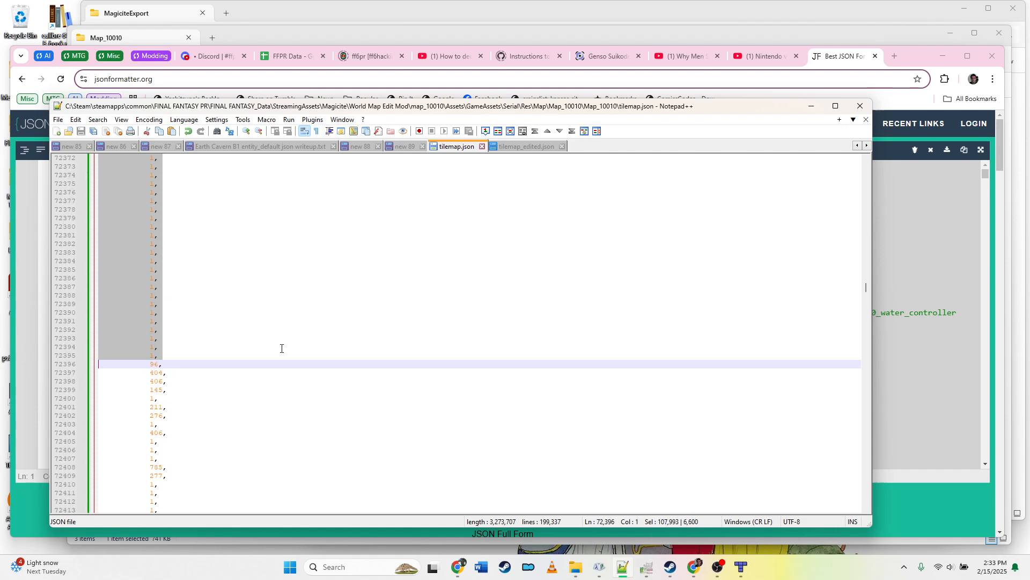
key(shift+Page_Down)
key(shift+Page_Down)
key(shift+Page_Down)
key(shift+Page_Down)
key(shift+Page_Down)
key(shift+Page_Down)
key(shift+Page_Down)
key(shift+Page_Down)
key(shift+Page_Down)
key(shift+Page_Down)
key(shift+Page_Down)
key(shift+Page_Down)
key(shift+Page_Down)
key(shift+Page_Down)
key(shift+Page_Down)
key(shift+Page_Down)
key(shift+Page_Down)
key(shift+Page_Down)
key(shift+Page_Down)
key(shift+Page_Down)
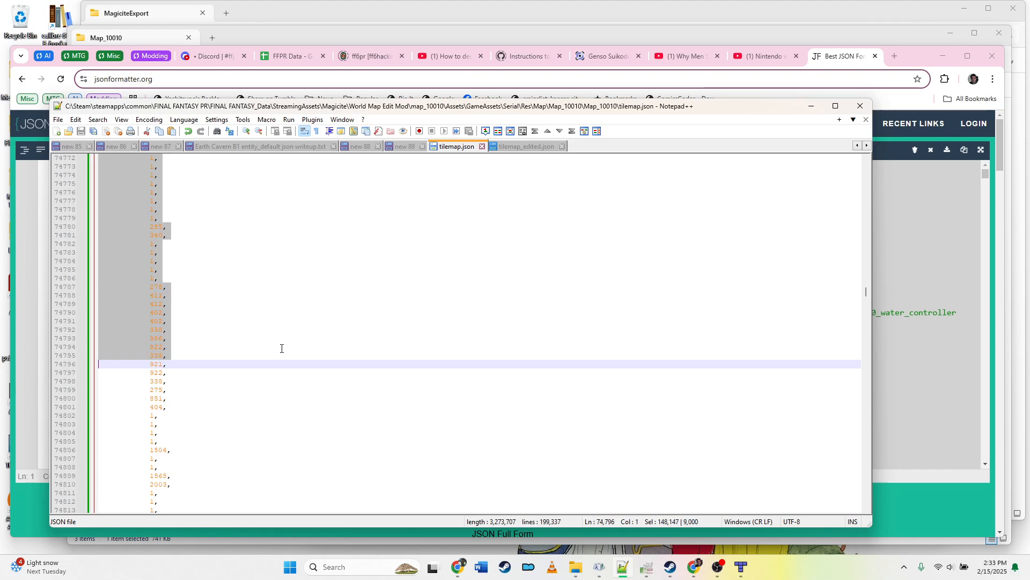
key(shift+Page_Down)
key(shift+Page_Down)
key(shift+Page_Down)
key(shift+Page_Down)
key(shift+Page_Down)
key(shift+Page_Down)
key(shift+Page_Down)
key(shift+Page_Down)
key(shift+Page_Down)
key(shift+Page_Down)
key(shift+Page_Down)
key(shift+Page_Down)
key(shift+Page_Down)
key(shift+Page_Down)
key(shift+Page_Down)
key(shift+Page_Down)
key(shift+Page_Down)
key(shift+Page_Down)
key(shift+Page_Down)
key(shift+Page_Down)
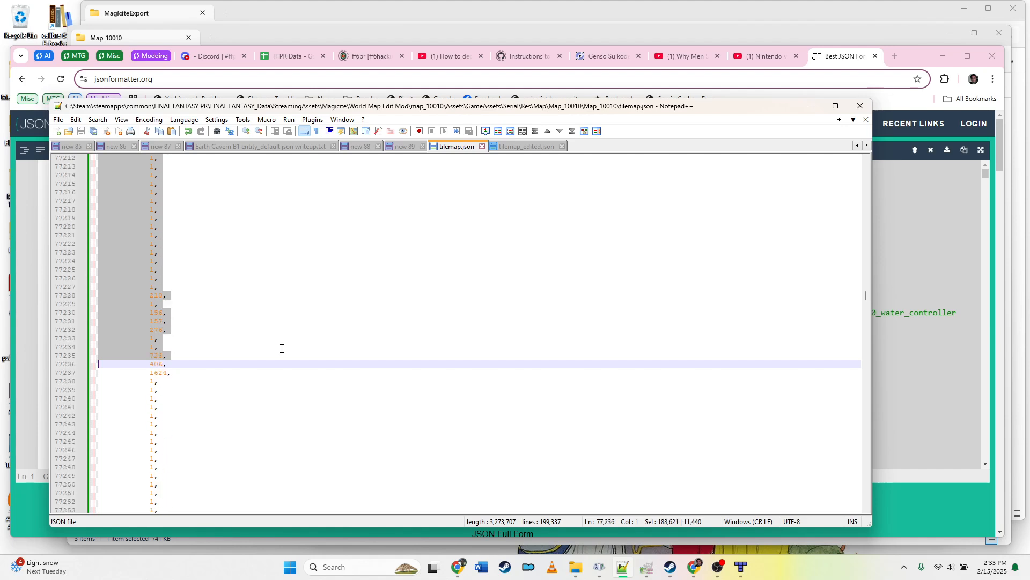
key(shift+Page_Down)
key(shift+Page_Down)
key(shift+Page_Down)
key(shift+Page_Down)
key(shift+Page_Down)
key(shift+Page_Down)
key(shift+Page_Down)
key(shift+Page_Down)
key(shift+Page_Down)
key(shift+Page_Down)
key(shift+Page_Down)
key(shift+Page_Down)
key(shift+Page_Down)
key(shift+Page_Down)
key(shift+Page_Down)
key(shift+Page_Down)
key(shift+Page_Down)
key(shift+Page_Down)
key(shift+Page_Down)
key(shift+Page_Down)
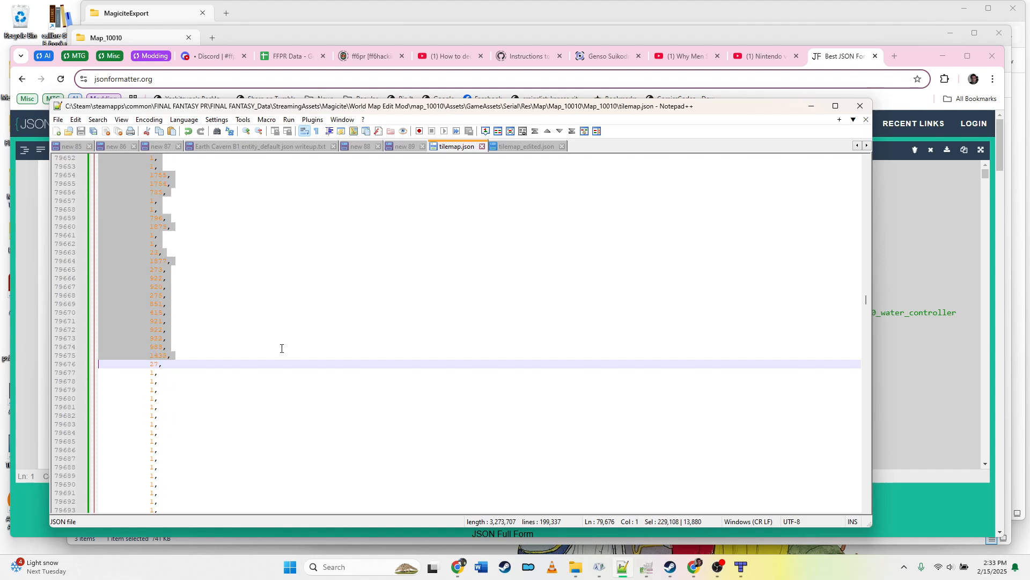
key(shift+Page_Down)
key(shift+Page_Down)
key(shift+Page_Down)
key(shift+Page_Down)
key(shift+Page_Down)
key(shift+Page_Down)
key(shift+Page_Down)
key(shift+Page_Down)
key(shift+Page_Down)
key(shift+Page_Down)
key(shift+Page_Down)
key(shift+Page_Down)
key(shift+Page_Down)
key(shift+Page_Down)
key(shift+Page_Down)
key(shift+Page_Down)
key(shift+Page_Down)
key(shift+Page_Down)
key(shift+Page_Down)
key(shift+Page_Down)
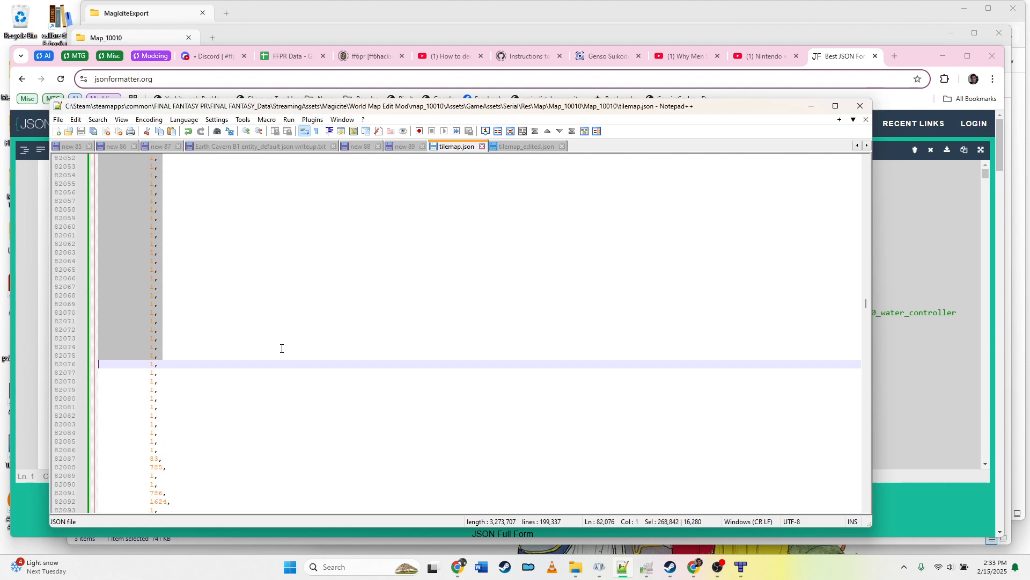
key(shift+Page_Down)
key(shift+Page_Down)
key(shift+Page_Down)
key(shift+Page_Down)
key(shift+Page_Down)
key(shift+Page_Down)
key(shift+Page_Down)
key(shift+Page_Down)
key(shift+Page_Down)
key(shift+Page_Down)
key(shift+Page_Down)
key(shift+Page_Down)
key(shift+Page_Down)
key(shift+Page_Down)
key(shift+Page_Down)
key(shift+Page_Down)
key(shift+Page_Down)
key(shift+Page_Down)
key(shift+Page_Down)
key(shift+Page_Down)
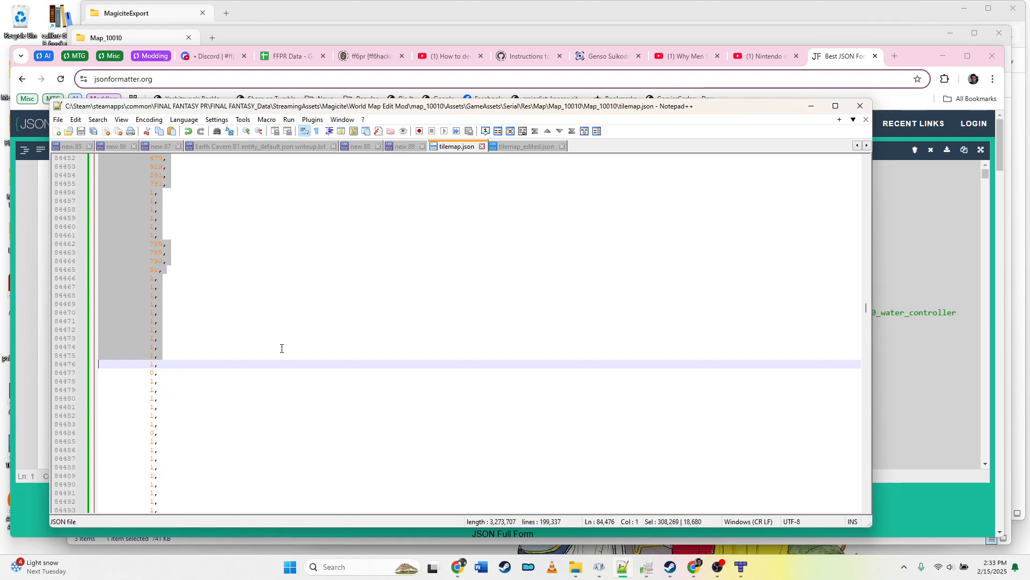
key(shift+Page_Down)
key(shift+Page_Down)
key(shift+Page_Down)
key(shift+Page_Down)
key(shift+Page_Down)
key(shift+Page_Down)
key(shift+Page_Down)
key(shift+Page_Down)
key(shift+Page_Down)
key(shift+Page_Down)
key(shift+Page_Down)
key(shift+Page_Down)
key(shift+Page_Down)
key(shift+Page_Down)
key(shift+Page_Down)
key(shift+Page_Down)
key(shift+Page_Down)
key(shift+Page_Down)
key(shift+Page_Down)
key(shift+Page_Down)
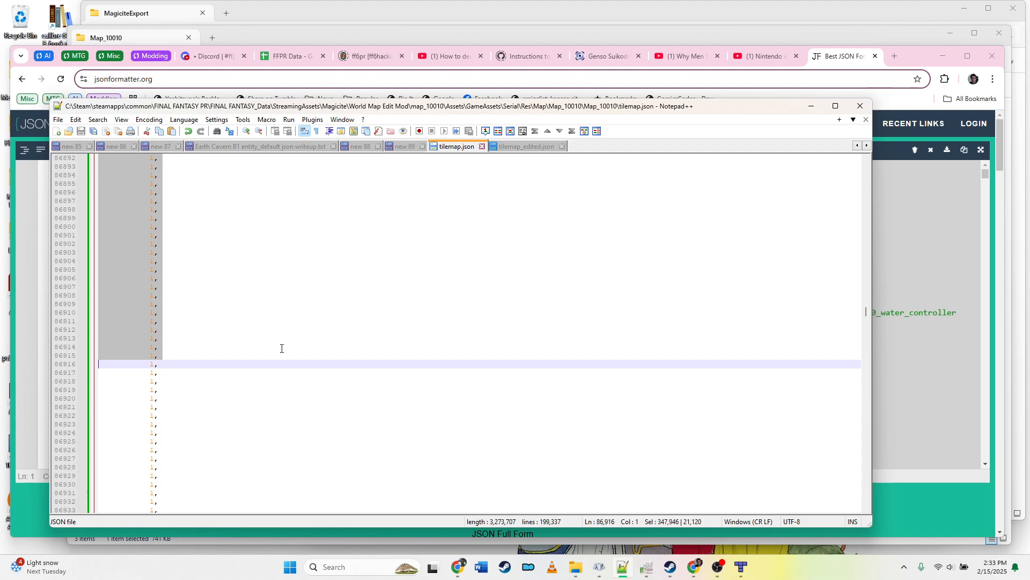
key(shift+Page_Down)
key(shift+Page_Down)
key(shift+Page_Down)
key(shift+Page_Down)
key(shift+Page_Down)
key(shift+Page_Down)
key(shift+Page_Down)
key(shift+Page_Down)
key(shift+Page_Down)
key(shift+Page_Down)
key(shift+Page_Down)
key(shift+Page_Down)
key(shift+Page_Down)
key(shift+Page_Down)
key(shift+Page_Down)
key(shift+Page_Down)
key(shift+Page_Down)
key(shift+Page_Down)
key(shift+Page_Down)
key(shift+Page_Down)
key(shift+Page_Down)
key(shift+Page_Down)
key(shift+Page_Down)
key(shift+Page_Down)
key(shift+Page_Down)
key(shift+Page_Down)
key(shift+Page_Down)
key(shift+Page_Down)
key(shift+Page_Down)
key(shift+Page_Down)
key(shift+Page_Down)
key(shift+Page_Down)
key(shift+Page_Down)
key(shift+Page_Down)
key(shift+Page_Down)
key(shift+Page_Down)
key(shift+Page_Down)
key(shift+Page_Down)
key(shift+Page_Down)
key(shift+Page_Down)
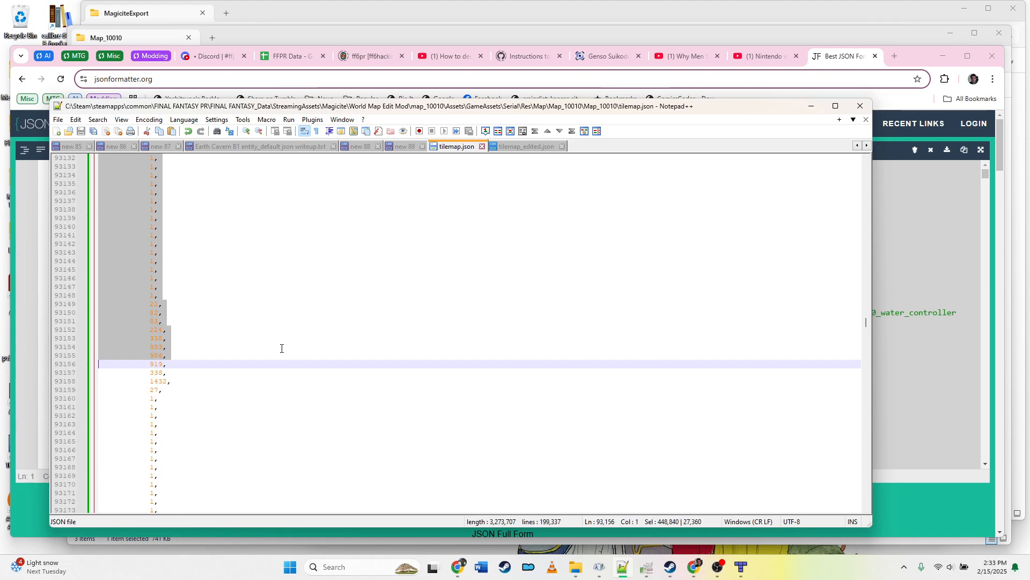
key(shift+Page_Down)
key(shift+Page_Down)
key(shift+Page_Down)
key(shift+Page_Down)
key(shift+Page_Down)
key(shift+Page_Down)
key(shift+Page_Down)
key(shift+Page_Down)
key(shift+Page_Down)
key(shift+Page_Down)
key(shift+Page_Down)
key(shift+Page_Down)
key(shift+Page_Down)
key(shift+Page_Down)
key(shift+Page_Down)
key(shift+Page_Down)
key(shift+Page_Down)
key(shift+Page_Down)
key(shift+Page_Down)
key(shift+Page_Down)
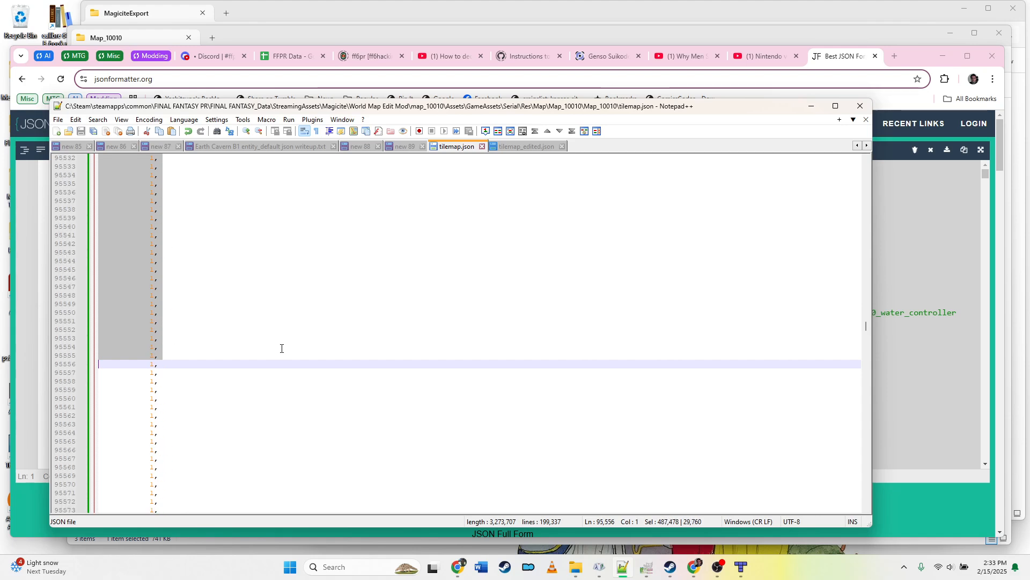
key(shift+Page_Down)
key(shift+Page_Down)
key(shift+Page_Down)
key(shift+Page_Down)
key(shift+Page_Down)
key(shift+Page_Down)
key(shift+Page_Down)
key(shift+Page_Down)
key(shift+Page_Down)
key(shift+Page_Down)
key(shift+Page_Down)
key(shift+Page_Down)
key(shift+Page_Down)
key(shift+Page_Down)
key(shift+Page_Down)
key(shift+Page_Down)
key(shift+Page_Down)
key(shift+Page_Down)
key(shift+Page_Down)
key(shift+Page_Down)
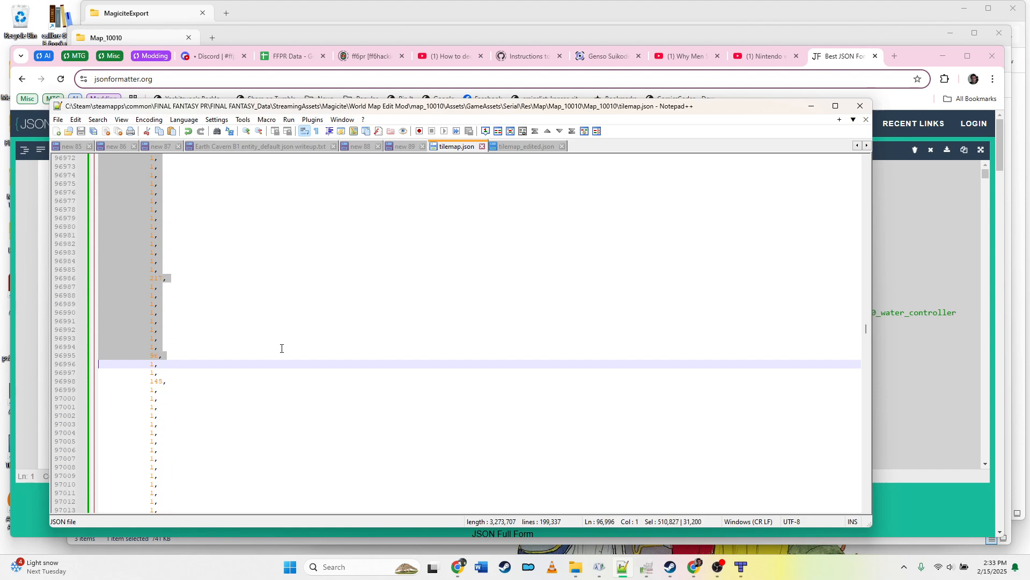
key(shift+Page_Down)
key(shift+Page_Down)
key(shift+Page_Down)
key(shift+Page_Down)
key(shift+Page_Down)
key(shift+Page_Down)
key(shift+Page_Down)
key(shift+Page_Down)
key(shift+Page_Down)
key(shift+Page_Down)
key(shift+Page_Down)
key(shift+Page_Down)
key(shift+Page_Down)
key(shift+Page_Down)
key(shift+Page_Down)
key(shift+Page_Down)
key(shift+Page_Down)
key(shift+Page_Down)
key(shift+Page_Down)
key(shift+Page_Down)
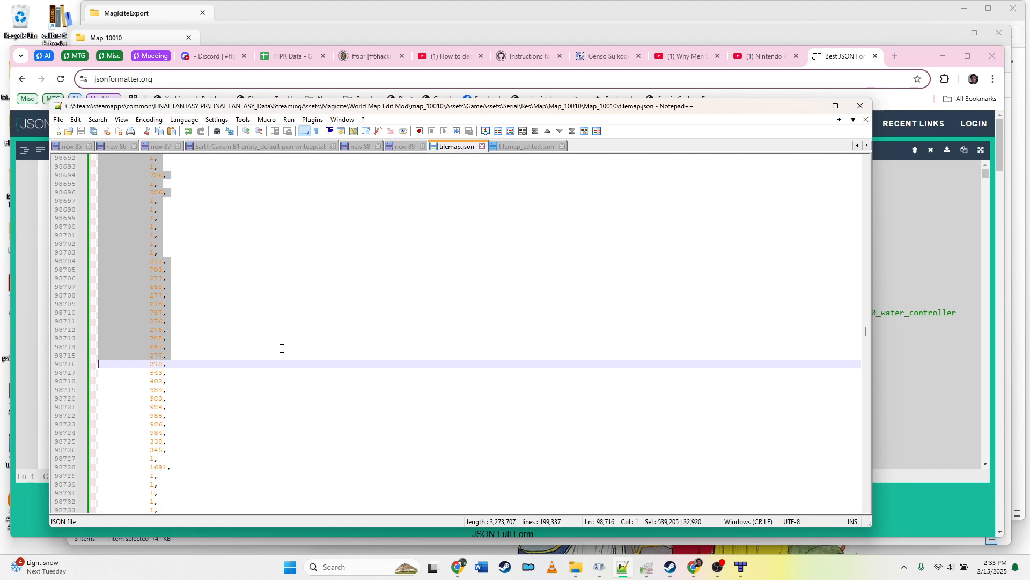
key(shift+Page_Down)
key(shift+Page_Down)
key(shift+Page_Down)
key(shift+Page_Down)
key(shift+Page_Down)
key(shift+Page_Down)
key(shift+Page_Down)
key(shift+Page_Down)
key(shift+Page_Down)
key(shift+Page_Down)
key(shift+Page_Down)
key(shift+Page_Down)
key(shift+Page_Down)
key(shift+Page_Down)
key(shift+Page_Down)
key(shift+Page_Down)
key(shift+Page_Down)
key(shift+Page_Down)
key(shift+Page_Down)
key(shift+Page_Down)
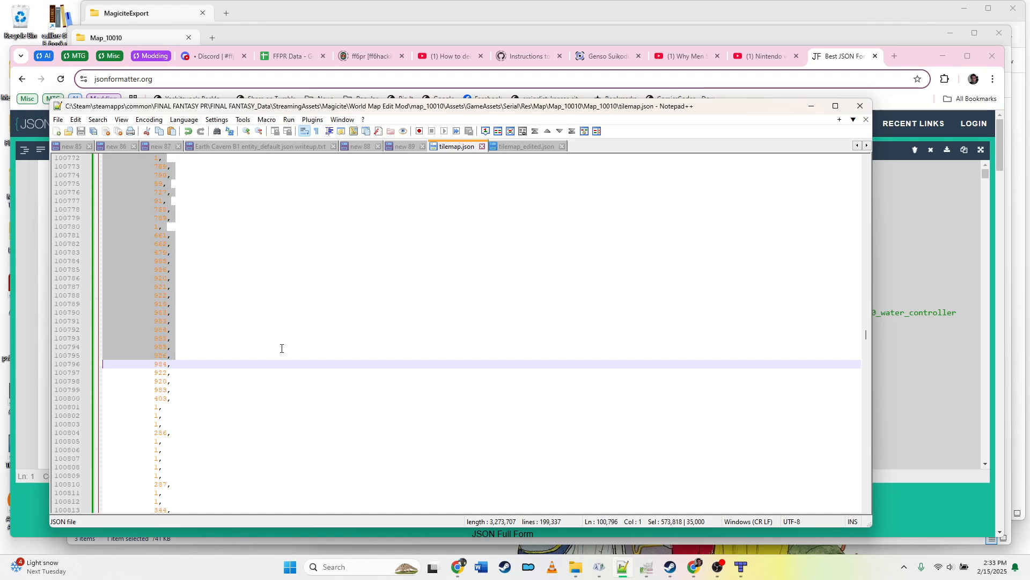
key(shift+Page_Down)
key(shift+Page_Down)
key(shift+Page_Down)
key(shift+Page_Down)
key(shift+Page_Down)
key(shift+Page_Down)
key(shift+Page_Down)
key(shift+Page_Down)
key(shift+Page_Down)
key(shift+Page_Down)
key(shift+Page_Down)
key(shift+Page_Down)
key(shift+Page_Down)
key(shift+Page_Down)
key(shift+Page_Down)
key(shift+Page_Down)
key(shift+Page_Down)
key(shift+Page_Down)
key(shift+Page_Down)
key(shift+Page_Down)
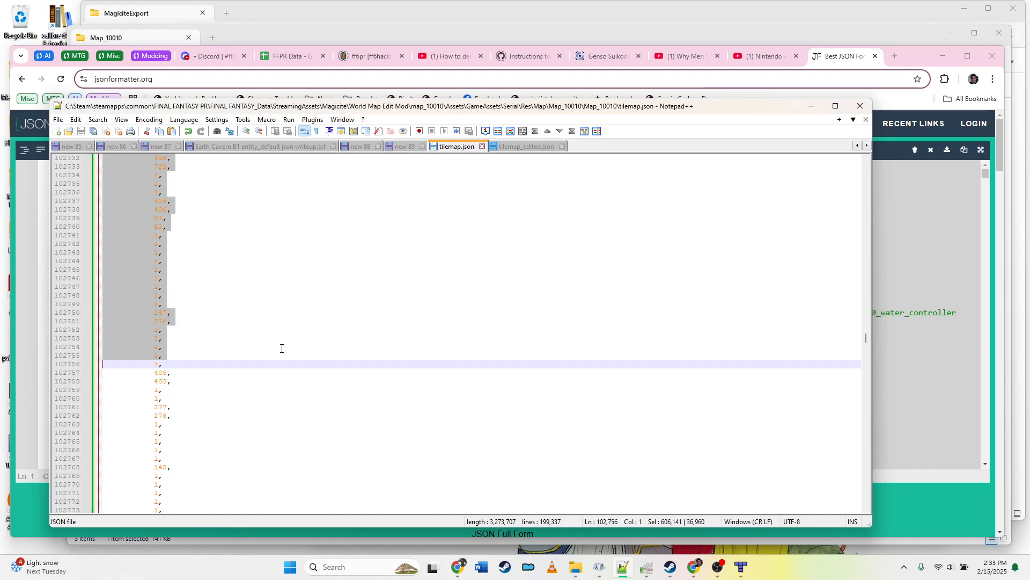
key(shift+Page_Down)
key(shift+Page_Down)
key(shift+Page_Down)
key(shift+Page_Down)
key(shift+Page_Down)
key(shift+Page_Down)
key(shift+Page_Down)
key(shift+Page_Down)
key(shift+Page_Down)
key(shift+Page_Down)
key(shift+Page_Down)
key(shift+Page_Down)
key(shift+Page_Down)
key(shift+Page_Down)
key(shift+Page_Down)
key(shift+Page_Down)
key(shift+Page_Down)
key(shift+Page_Down)
key(shift+Page_Down)
key(shift+Page_Down)
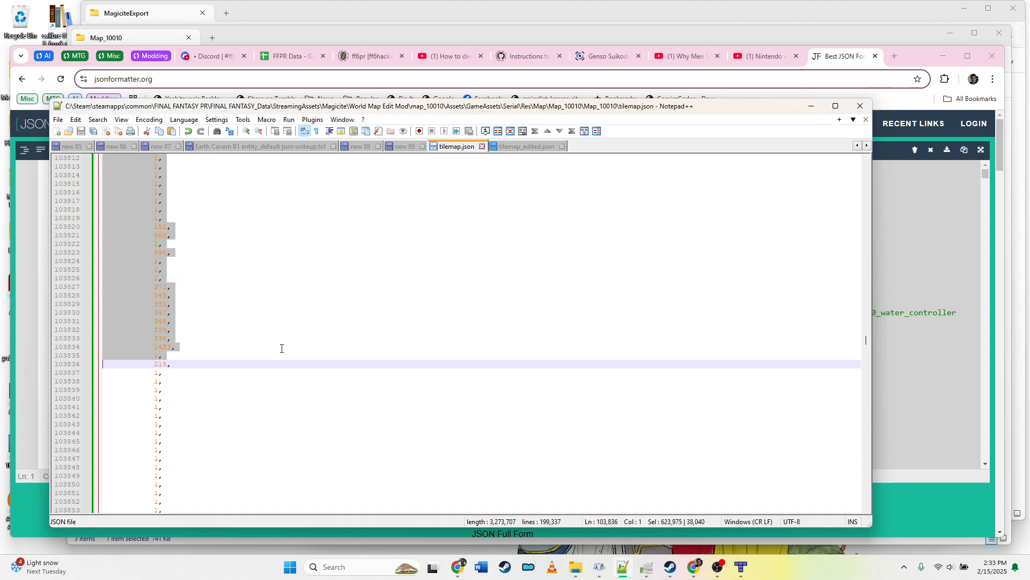
key(shift+Page_Down)
key(shift+Page_Down)
key(shift+Page_Down)
key(shift+Page_Down)
key(shift+Page_Down)
key(shift+Page_Down)
key(shift+Page_Down)
key(shift+Page_Down)
key(shift+Page_Down)
key(shift+Page_Down)
key(shift+Page_Down)
key(shift+Page_Down)
key(shift+Page_Down)
key(shift+Page_Down)
key(shift+Page_Down)
key(shift+Page_Down)
key(shift+Page_Down)
key(shift+Page_Down)
key(shift+Page_Down)
key(shift+Page_Down)
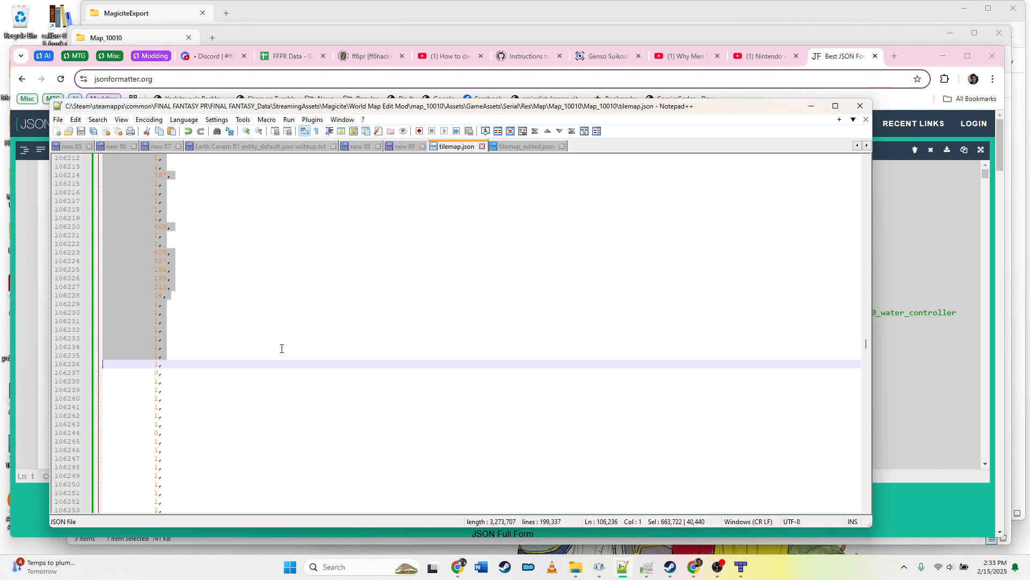
key(shift+Page_Down)
key(shift+Page_Down)
key(shift+Page_Down)
key(shift+Page_Down)
key(shift+Page_Down)
key(shift+Page_Down)
key(shift+Page_Down)
key(shift+Page_Down)
key(shift+Page_Down)
key(shift+Page_Down)
key(shift+Page_Down)
key(shift+Page_Down)
key(shift+Page_Down)
key(shift+Page_Down)
key(shift+Page_Down)
key(shift+Page_Down)
key(shift+Page_Down)
key(shift+Page_Down)
key(shift+Page_Down)
key(shift+Page_Down)
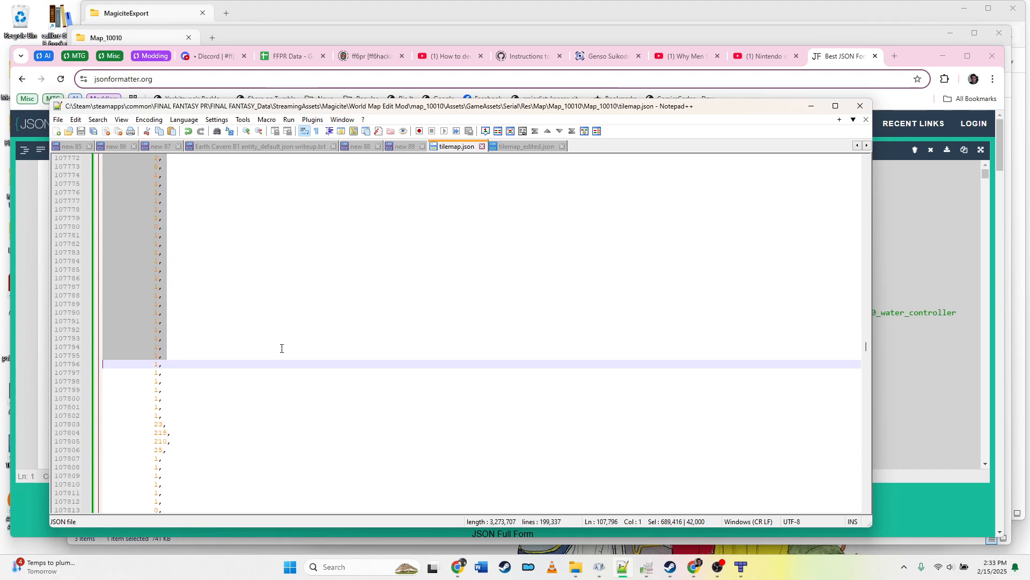
key(shift+Page_Down)
key(shift+Page_Down)
key(shift+Page_Down)
key(shift+Page_Down)
key(shift+Page_Down)
key(shift+Page_Down)
key(shift+Page_Down)
key(shift+Page_Down)
key(shift+Page_Down)
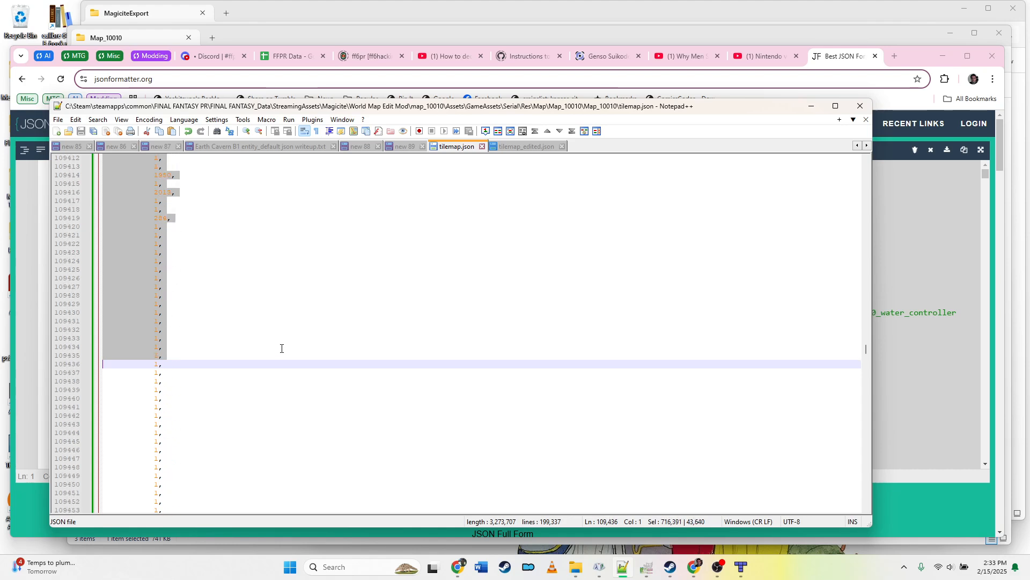
key(shift+Page_Down)
key(shift+Page_Down)
key(shift+Page_Down)
key(shift+Page_Down)
key(shift+Page_Down)
key(shift+Page_Down)
key(shift+Page_Down)
key(shift+Page_Down)
key(shift+Page_Down)
key(shift+Page_Down)
key(shift+Page_Down)
key(shift+Page_Down)
key(shift+Page_Down)
key(shift+Page_Down)
key(shift+Page_Down)
key(shift+Page_Down)
key(shift+Page_Down)
key(shift+Page_Down)
key(shift+Page_Down)
key(shift+Page_Down)
key(shift+Page_Down)
key(shift+Page_Down)
key(shift+Page_Down)
key(shift+Page_Down)
key(shift+Page_Down)
key(shift+Page_Down)
key(shift+Page_Down)
key(shift+Page_Down)
key(shift+Page_Down)
key(shift+Page_Down)
key(shift+Page_Down)
key(shift+Page_Down)
key(shift+Page_Down)
key(shift+Page_Down)
key(shift+Page_Down)
key(shift+Page_Down)
key(shift+Page_Down)
key(shift+Page_Down)
key(shift+Page_Down)
key(shift+Page_Down)
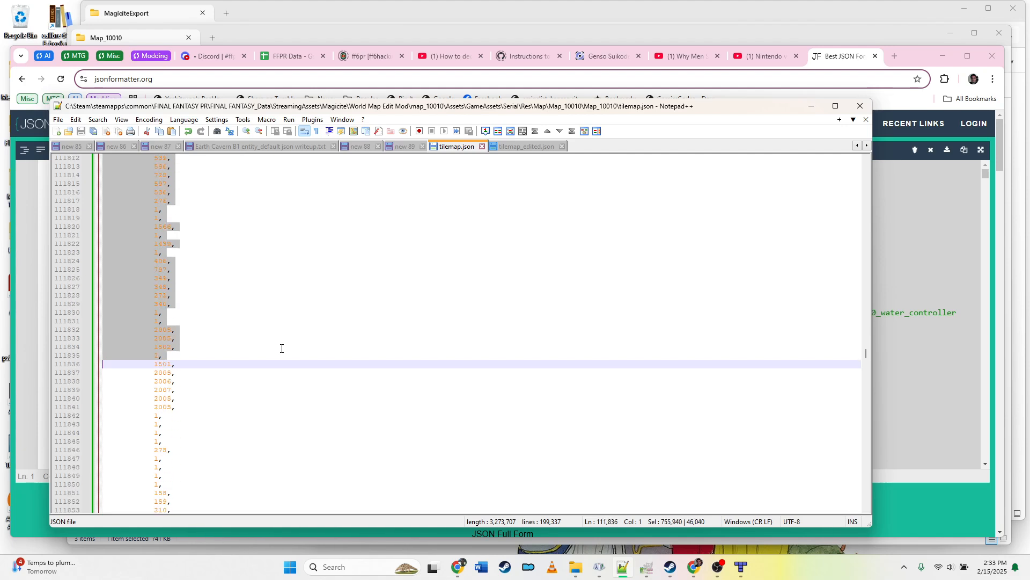
key(shift+Page_Down)
key(shift+Page_Down)
key(shift+Page_Down)
key(shift+Page_Down)
key(shift+Page_Down)
key(shift+Page_Down)
key(shift+Page_Down)
key(shift+Page_Down)
key(shift+Page_Down)
key(shift+Page_Down)
key(shift+Page_Down)
key(shift+Page_Down)
key(shift+Page_Down)
key(shift+Page_Down)
key(shift+Page_Down)
key(shift+Page_Down)
key(shift+Page_Down)
key(shift+Page_Down)
key(shift+Page_Down)
key(shift+Page_Down)
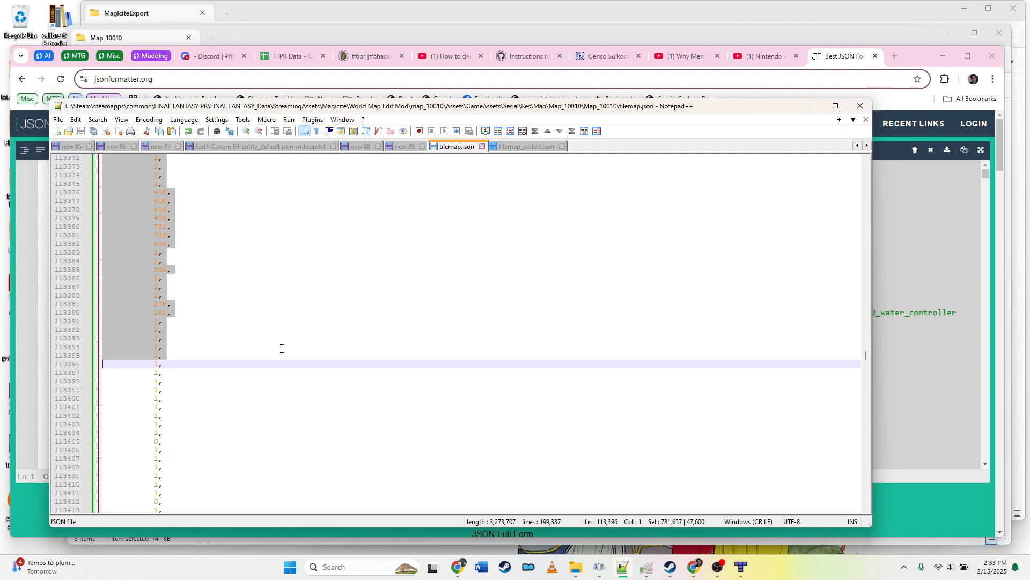
Step: Finish the selection in tilemap.json so it ends at the start of the closing-bracket line of that layer's data array
key(shift+Page_Down)
key(shift+Page_Down)
key(shift+Page_Down)
key(shift+Page_Down)
key(shift+Page_Down)
key(shift+Page_Down)
key(shift+Page_Down)
key(shift+Page_Down)
key(shift+Page_Down)
key(shift+Page_Down)
key(shift+Page_Down)
key(shift+Page_Down)
key(shift+Page_Down)
key(shift+Page_Down)
key(shift+Page_Down)
key(shift+Page_Down)
key(shift+Page_Down)
key(shift+Page_Down)
key(shift+Page_Down)
key(shift+Page_Down)
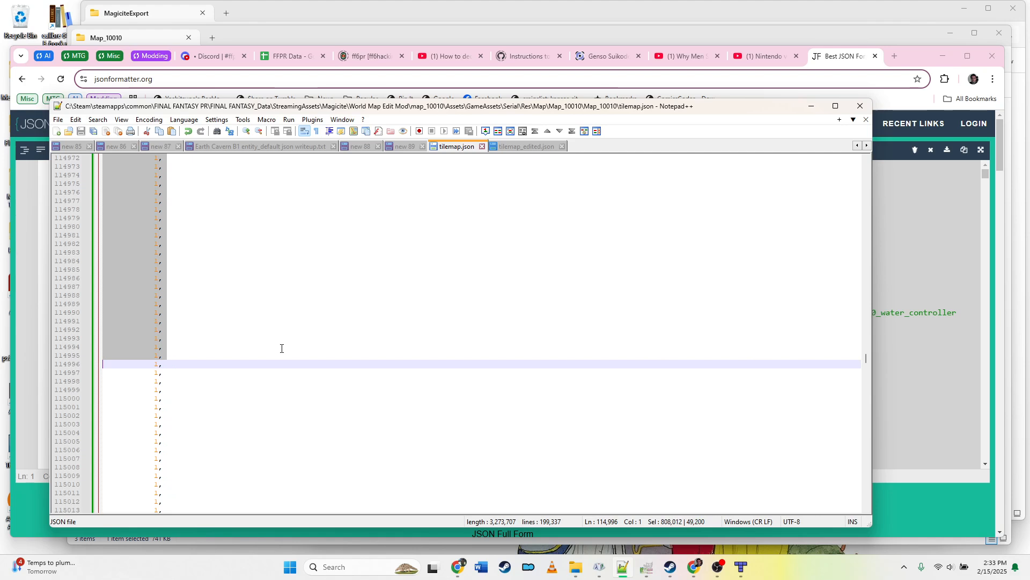
key(shift+Page_Down)
key(shift+Page_Down)
key(shift+Page_Down)
key(shift+Page_Down)
key(shift+Page_Down)
key(shift+Page_Down)
key(shift+Page_Down)
key(shift+Page_Down)
key(shift+Page_Down)
key(shift+Page_Down)
key(shift+Page_Down)
key(shift+Page_Down)
key(shift+Page_Down)
key(shift+Page_Down)
key(shift+Page_Down)
key(shift+Page_Down)
key(shift+Page_Down)
key(shift+Page_Down)
key(shift+Page_Down)
key(shift+Page_Down)
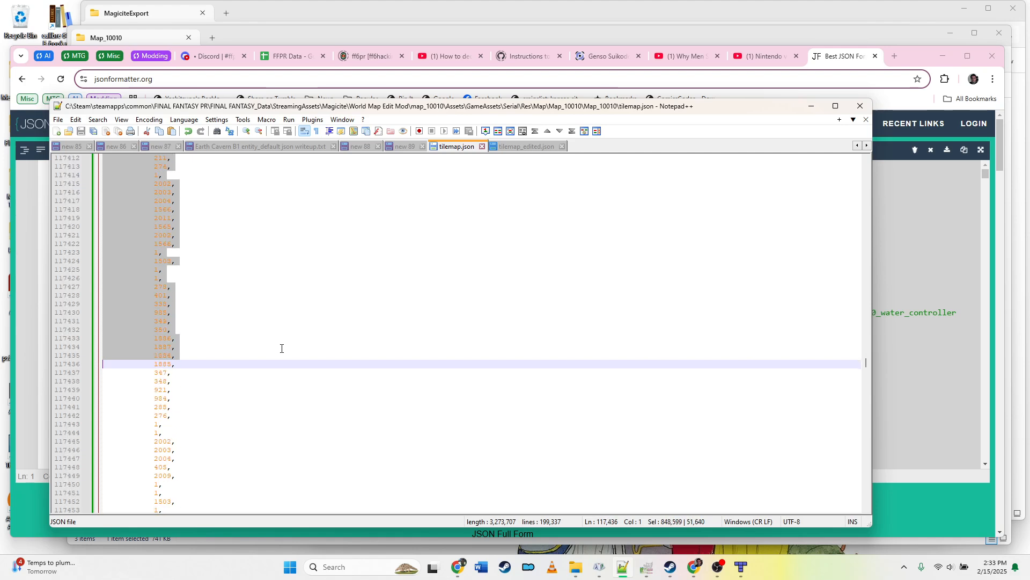
key(shift+Page_Down)
key(shift+Page_Down)
key(shift+Page_Down)
key(shift+Page_Down)
key(shift+Page_Down)
key(shift+Page_Down)
key(shift+Page_Down)
key(shift+Page_Down)
key(shift+Page_Down)
key(shift+Page_Down)
key(shift+Page_Down)
key(shift+Page_Down)
key(shift+Page_Down)
key(shift+Page_Down)
key(shift+Page_Down)
key(shift+Page_Down)
key(shift+Page_Down)
key(shift+Page_Down)
key(shift+Page_Down)
key(shift+Page_Down)
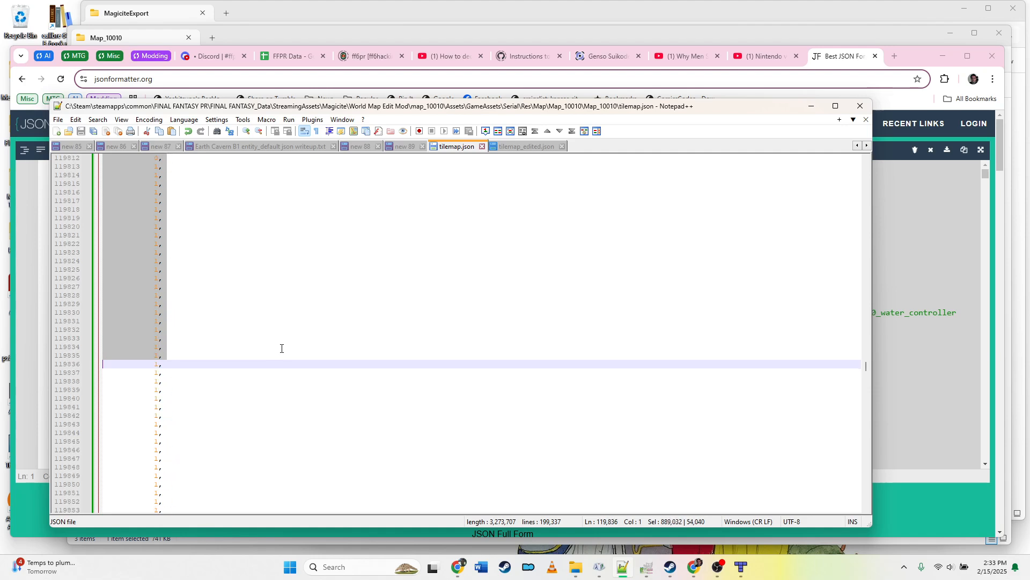
key(shift+Page_Down)
key(shift+Page_Down)
key(shift+Page_Down)
key(shift+Page_Down)
key(shift+Page_Down)
key(shift+Page_Down)
key(shift+Page_Down)
key(shift+Page_Down)
key(shift+Page_Down)
key(shift+Page_Down)
key(shift+Page_Down)
key(shift+Page_Down)
key(shift+Page_Down)
key(shift+Page_Down)
key(shift+Page_Down)
key(shift+Page_Down)
key(shift+Page_Down)
key(shift+Page_Down)
key(shift+Page_Down)
key(shift+Page_Down)
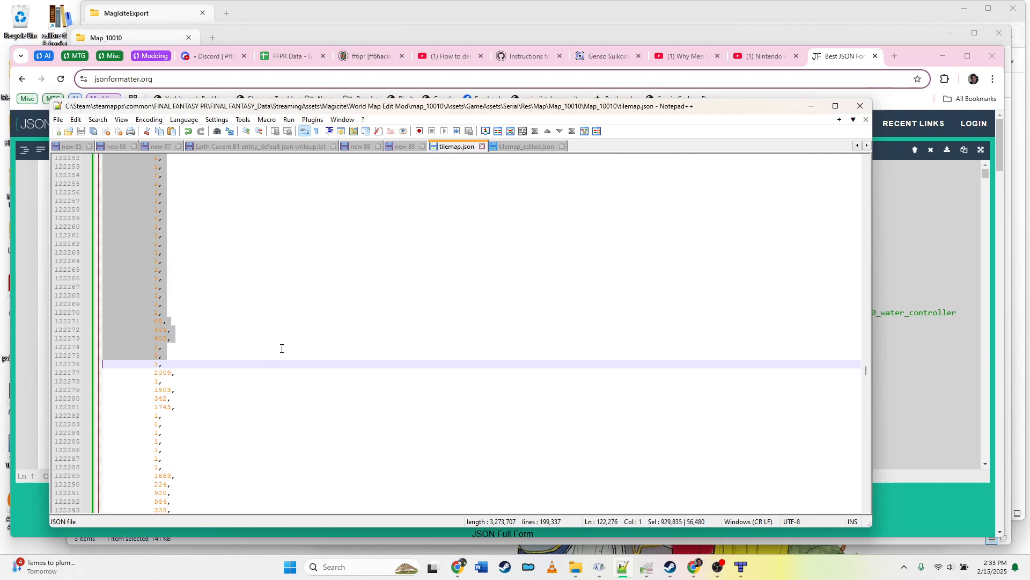
key(shift+Page_Down)
key(shift+Page_Down)
key(shift+Page_Down)
key(shift+Page_Down)
key(shift+Page_Down)
key(shift+Page_Down)
key(shift+Page_Down)
key(shift+Page_Down)
key(shift+Page_Down)
key(shift+Page_Down)
key(shift+Page_Down)
key(shift+Page_Down)
key(shift+Page_Down)
key(shift+Page_Down)
key(shift+Page_Down)
key(shift+Page_Down)
key(shift+Page_Down)
key(shift+Page_Down)
key(shift+Page_Down)
key(shift+Page_Down)
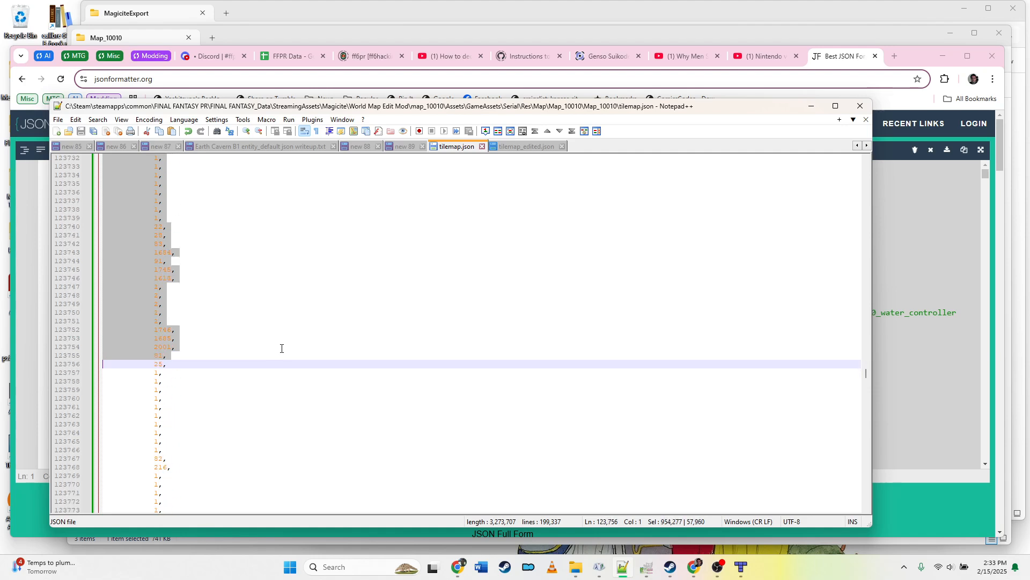
key(shift+Page_Down)
key(shift+Page_Down)
key(shift+Page_Down)
key(shift+Page_Down)
key(shift+Page_Down)
key(shift+Page_Down)
key(shift+Page_Down)
key(shift+Page_Down)
key(shift+Page_Down)
key(shift+Page_Down)
key(shift+Page_Down)
key(shift+Page_Down)
key(shift+Page_Down)
key(shift+Page_Down)
key(shift+Page_Down)
key(shift+Page_Down)
key(shift+Page_Down)
key(shift+Page_Down)
key(shift+Page_Down)
key(shift+Page_Down)
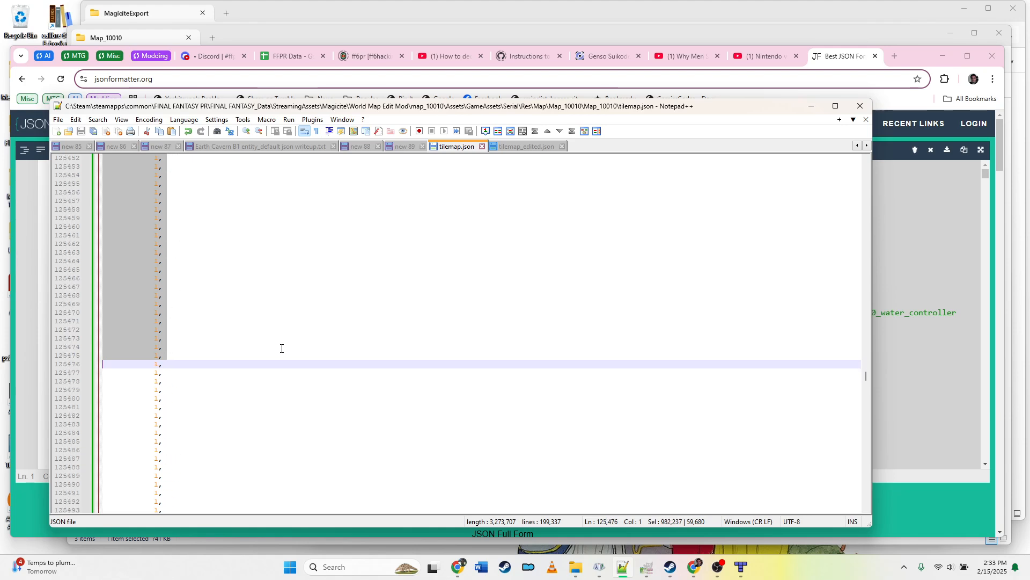
key(shift+Page_Down)
key(shift+Page_Down)
key(shift+Page_Down)
key(shift+Page_Down)
key(shift+Page_Down)
key(shift+Page_Down)
key(shift+Page_Down)
key(shift+Page_Down)
key(shift+Page_Down)
key(shift+Page_Down)
key(shift+Page_Down)
key(shift+Page_Down)
key(shift+Page_Down)
key(shift+Page_Down)
key(shift+Page_Down)
key(shift+Page_Down)
key(shift+Page_Down)
key(shift+Page_Down)
key(shift+Page_Down)
key(shift+Page_Down)
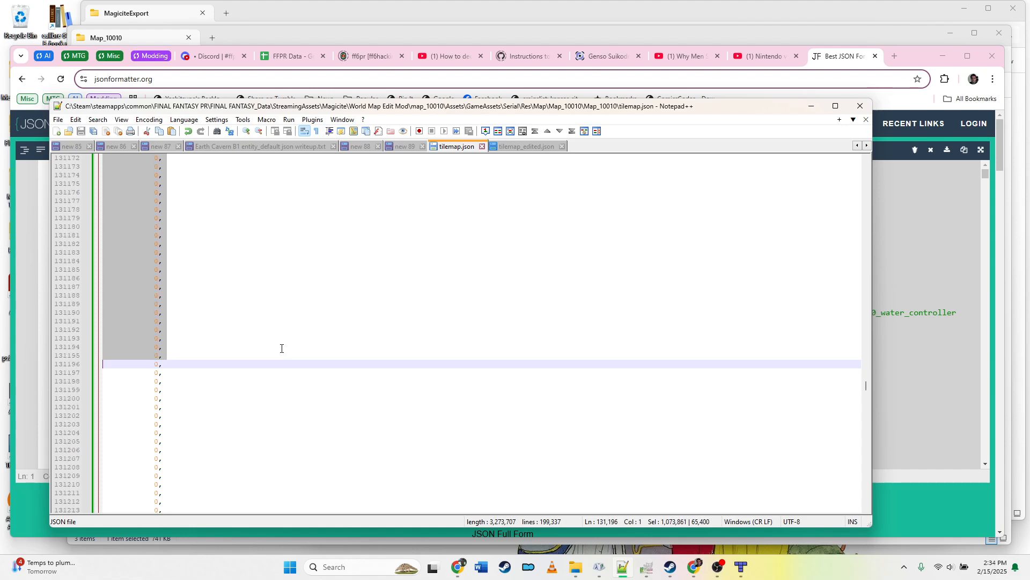
key(shift+Page_Down)
key(shift+Page_Down)
key(shift+Page_Down)
key(shift+Page_Down)
key(shift+Page_Down)
key(shift+Page_Down)
key(shift+Page_Down)
key(shift+Page_Down)
key(shift+Page_Down)
key(shift+Page_Down)
key(shift+Page_Down)
key(shift+Page_Down)
key(shift+Page_Down)
key(shift+Page_Down)
key(shift+Page_Down)
key(shift+Page_Up)
key(shift+Page_Up)
key(shift+Page_Up)
key(shift+Up)
key(shift+Up)
key(shift+Up)
key(shift+Up)
key(shift+Up)
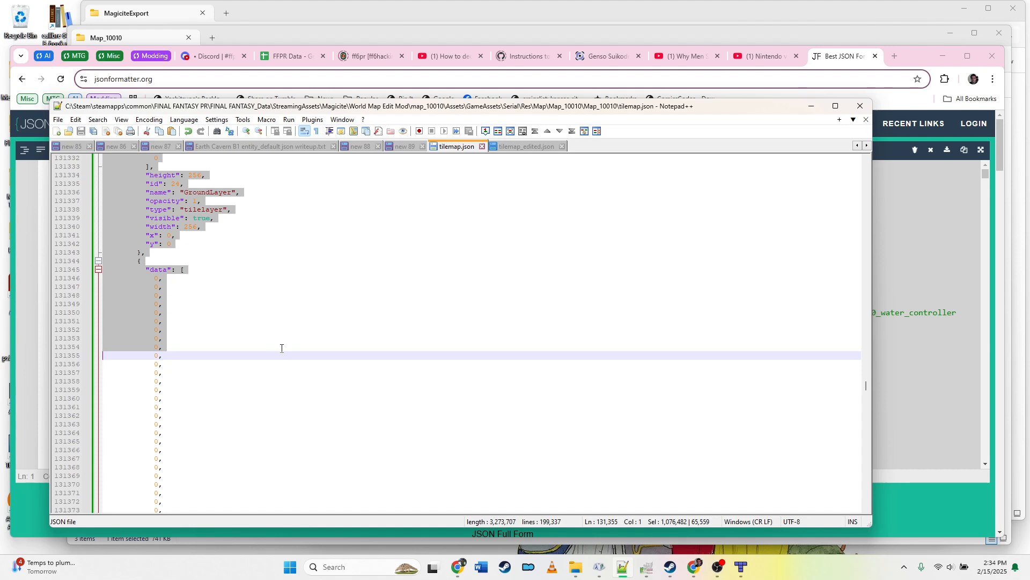
key(shift+Up)
key(shift+Up)
key(shift+Up)
key(shift+Up)
key(shift+Up)
key(shift+Up)
key(shift+Up)
key(shift+Up)
key(shift+Up)
key(shift+Up)
key(shift+Up)
key(shift+Up)
key(shift+Up)
key(shift+Up)
key(shift+Up)
key(shift+Up)
key(shift+Up)
key(shift+Up)
key(shift+Up)
key(shift+Up)
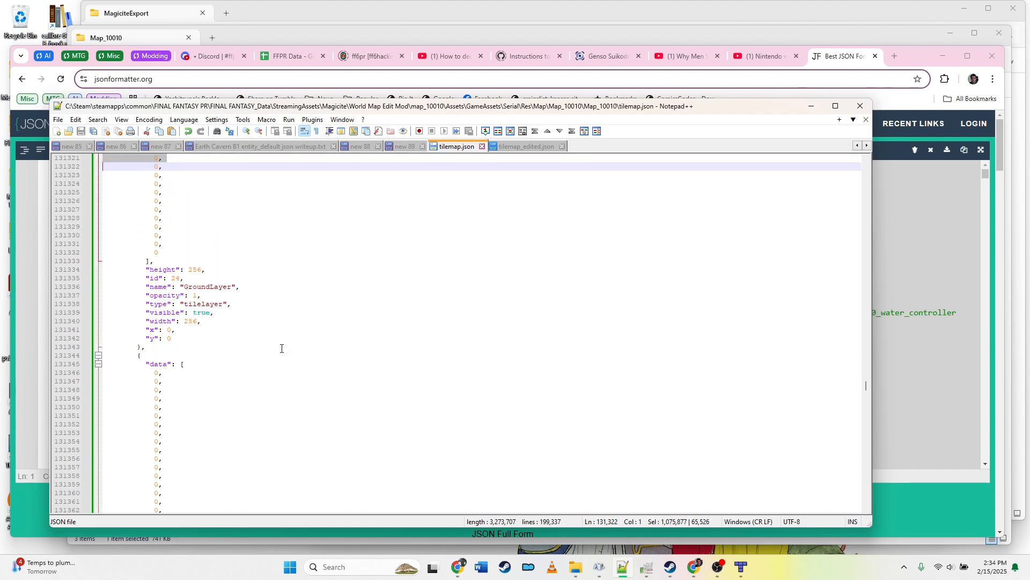
key(shift+Down)
key(shift+Down)
key(shift+Down)
key(shift+Down)
key(shift+Down)
key(shift+Down)
key(shift+Down)
key(shift+Down)
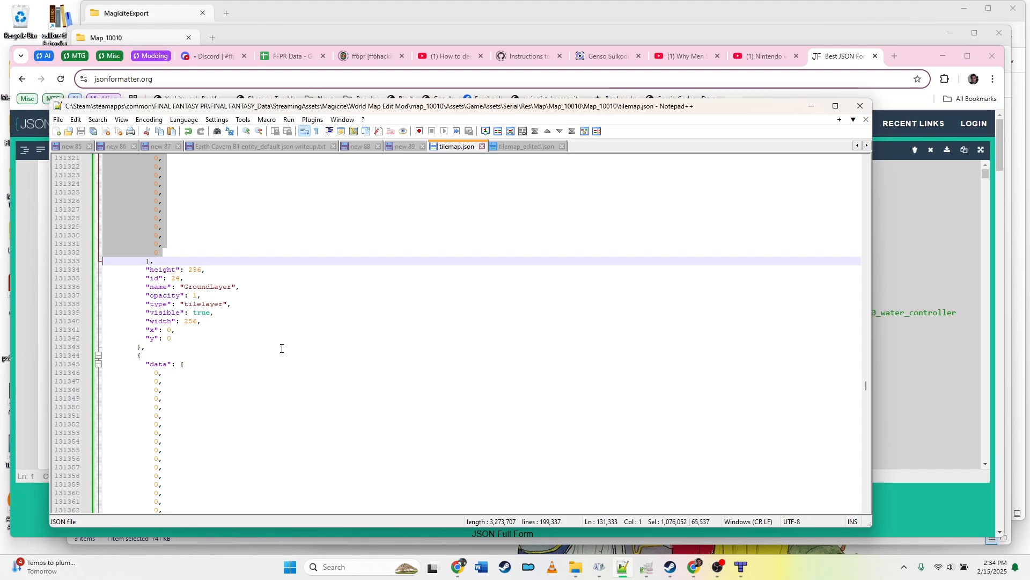
key(shift+Up)
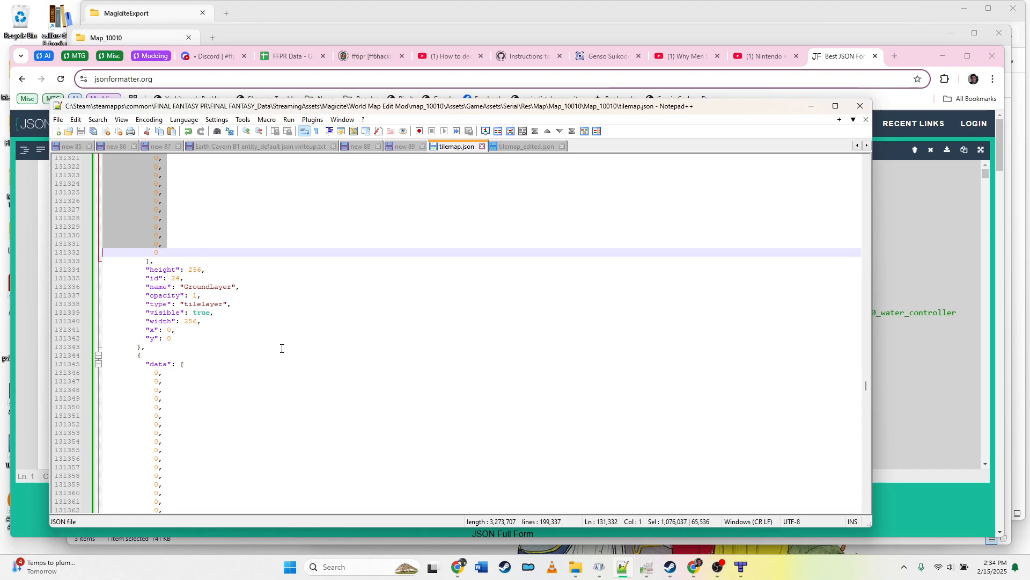
key(shift+Down)
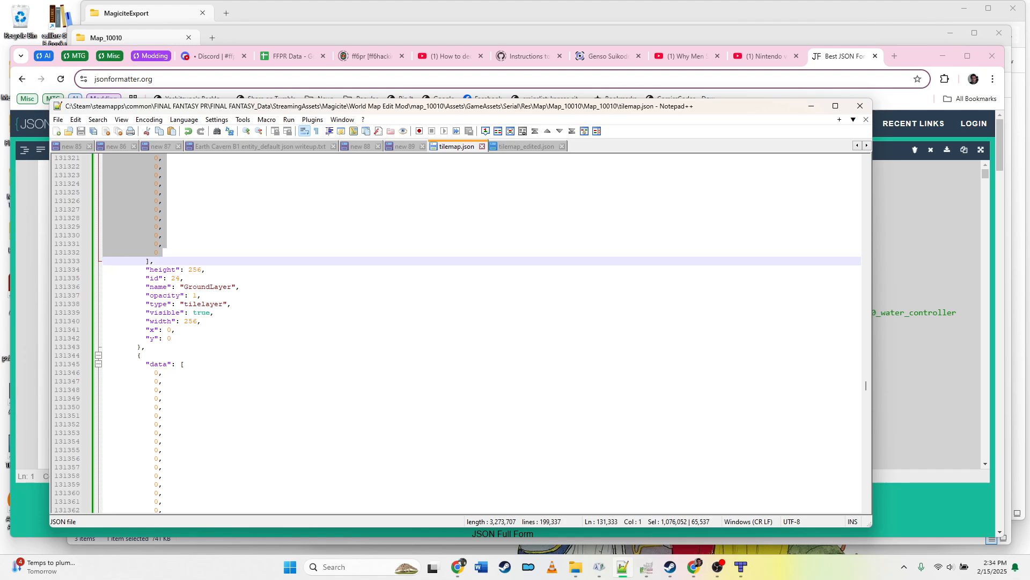
Step: Switch to tilemap_edited.json and select the whole data array of the layer after BottomLayer, through its closing bracket and comma
click(520, 143)
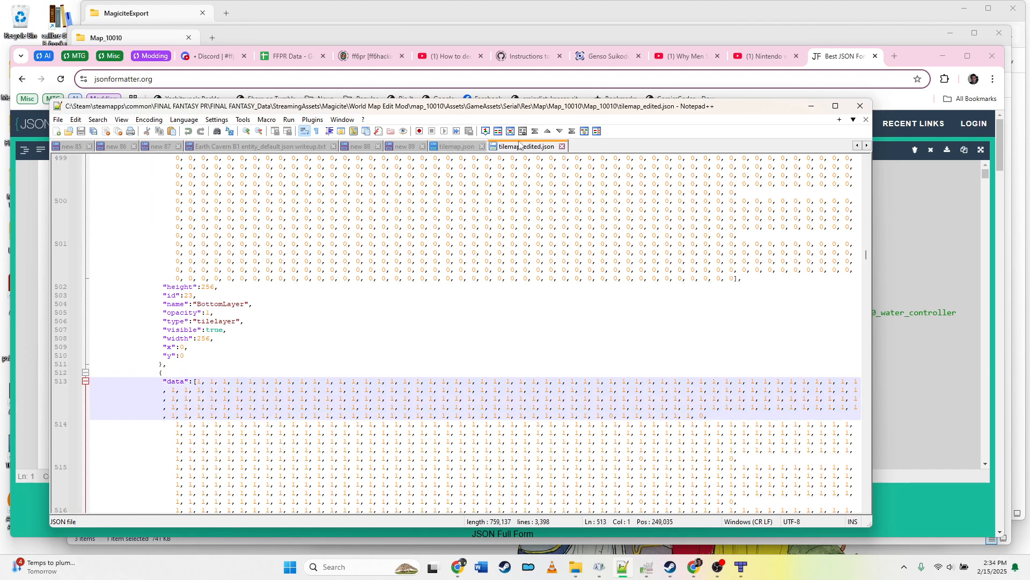
key(Home)
key(Home)
key(shift+Down)
key(shift+Down)
key(shift+Down)
key(shift+Down)
key(shift+Down)
key(shift+Down)
key(shift+Down)
key(shift+Down)
key(shift+Down)
key(shift+Down)
key(shift+Down)
key(shift+Down)
key(shift+Down)
key(shift+Down)
key(shift+Down)
key(shift+Down)
key(shift+Down)
key(shift+Down)
key(shift+Down)
key(shift+Down)
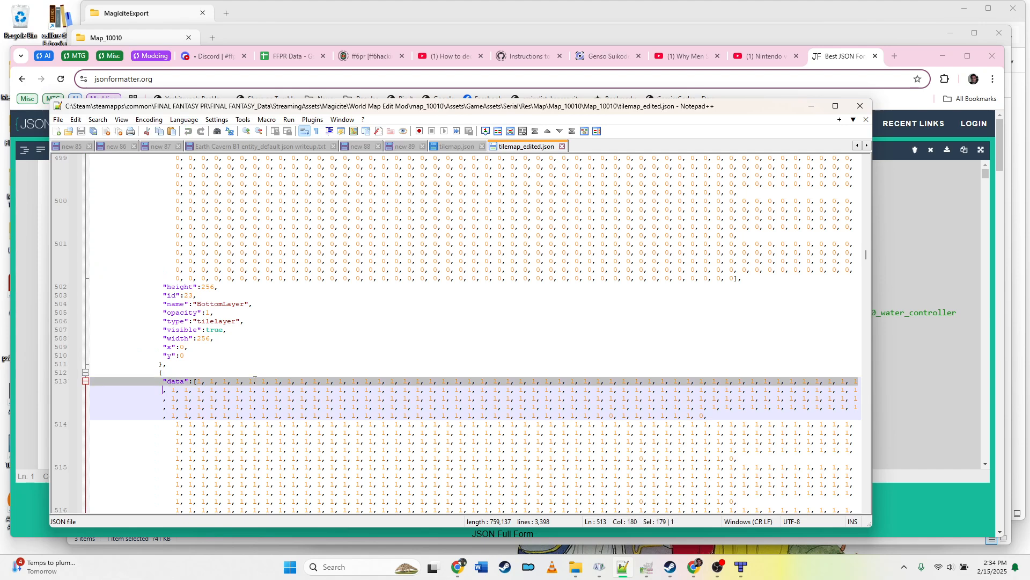
key(shift+Down)
key(shift+Down)
key(shift+Down)
key(shift+Down)
key(shift+Down)
key(shift+Down)
key(shift+Down)
key(shift+Down)
key(shift+Down)
key(shift+Down)
key(shift+Down)
key(shift+Down)
key(shift+Down)
key(shift+Down)
key(shift+Down)
key(shift+Down)
key(shift+Down)
key(shift+Down)
key(shift+Down)
key(shift+Down)
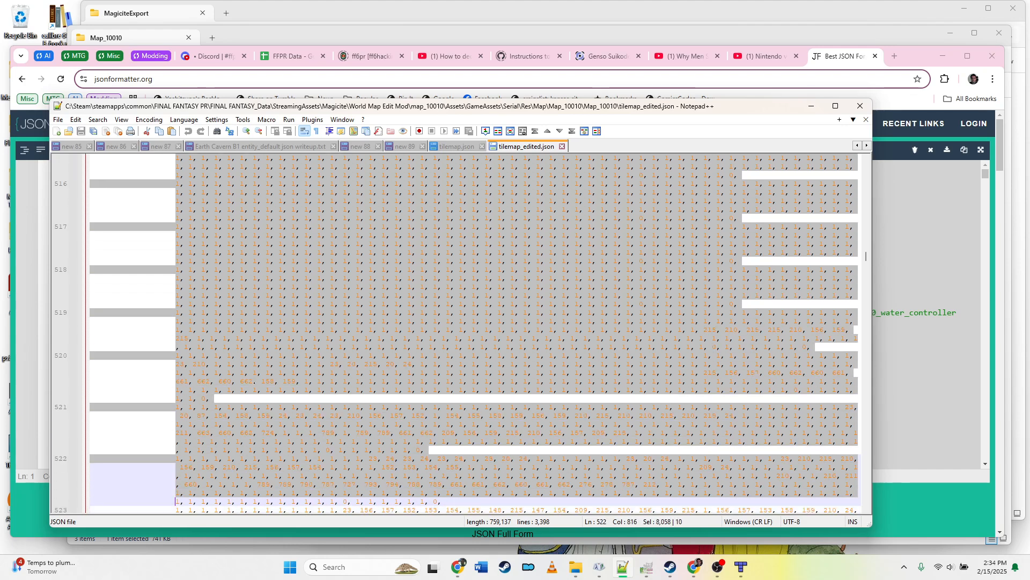
key(shift+Down)
key(shift+Down)
key(shift+Down)
key(shift+Down)
key(shift+Down)
key(shift+Down)
key(shift+Down)
key(shift+Down)
key(shift+Down)
key(shift+Down)
key(shift+Down)
key(shift+Down)
key(shift+Down)
key(shift+Down)
key(shift+Down)
key(shift+Down)
key(shift+Down)
key(shift+Down)
key(shift+Down)
key(shift+Down)
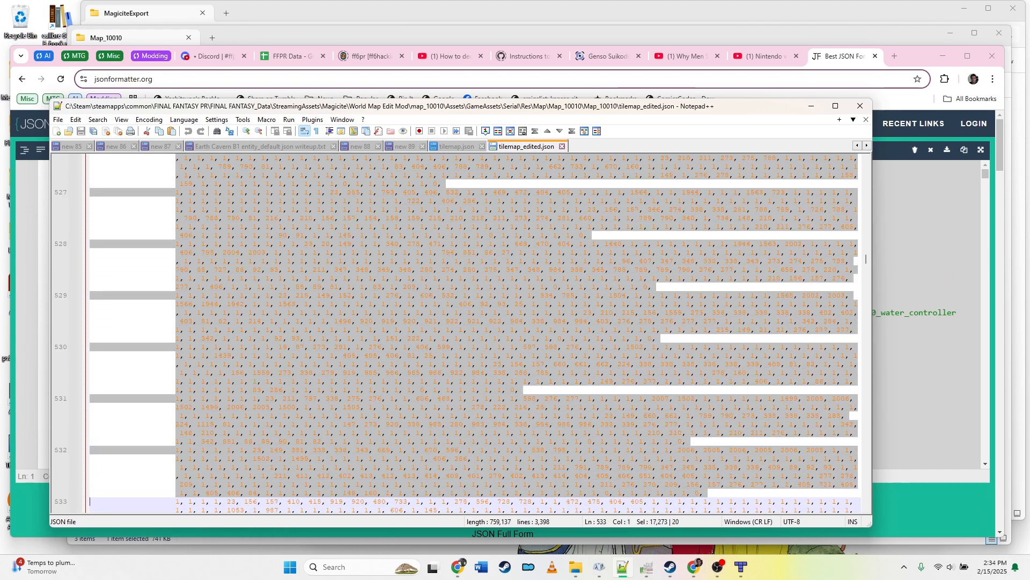
key(shift+Page_Down)
key(shift+Page_Down)
key(shift+Page_Down)
key(shift+Page_Down)
key(shift+Page_Down)
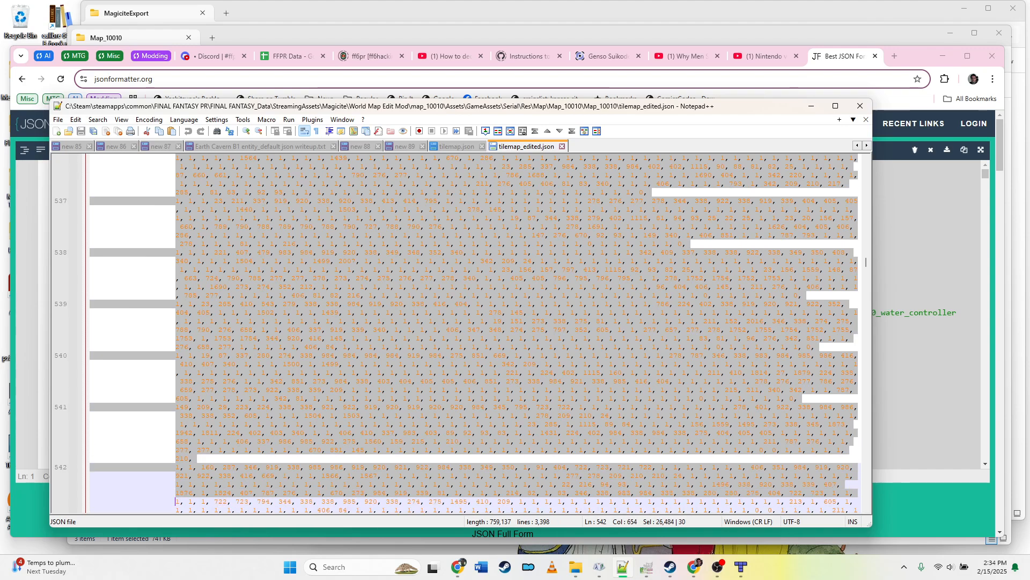
key(shift+Page_Down)
key(shift+Page_Down)
key(shift+Page_Down)
key(shift+Page_Down)
key(shift+Page_Down)
key(shift+Page_Down)
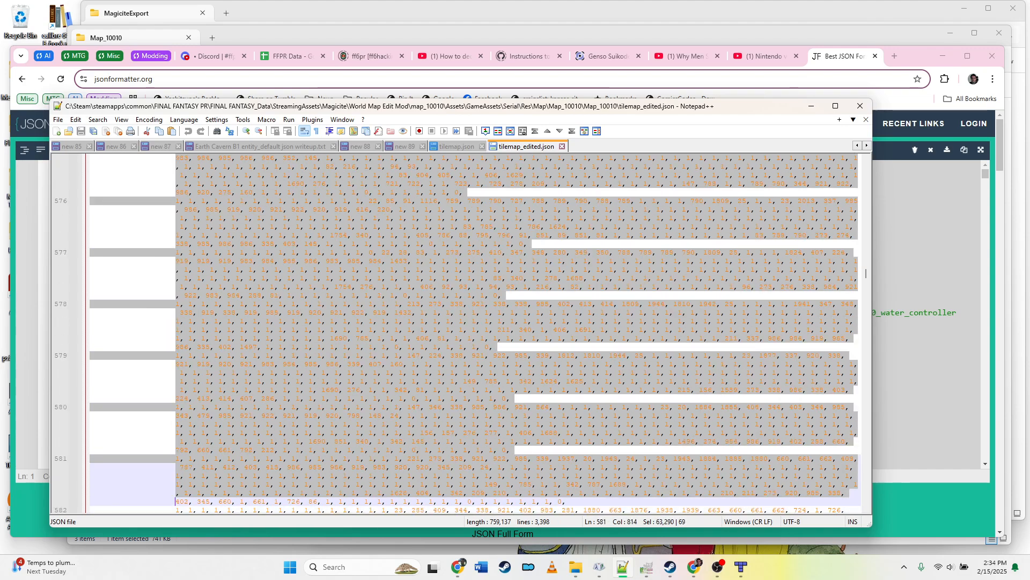
key(shift+Page_Down)
key(shift+Page_Down)
key(shift+Page_Down)
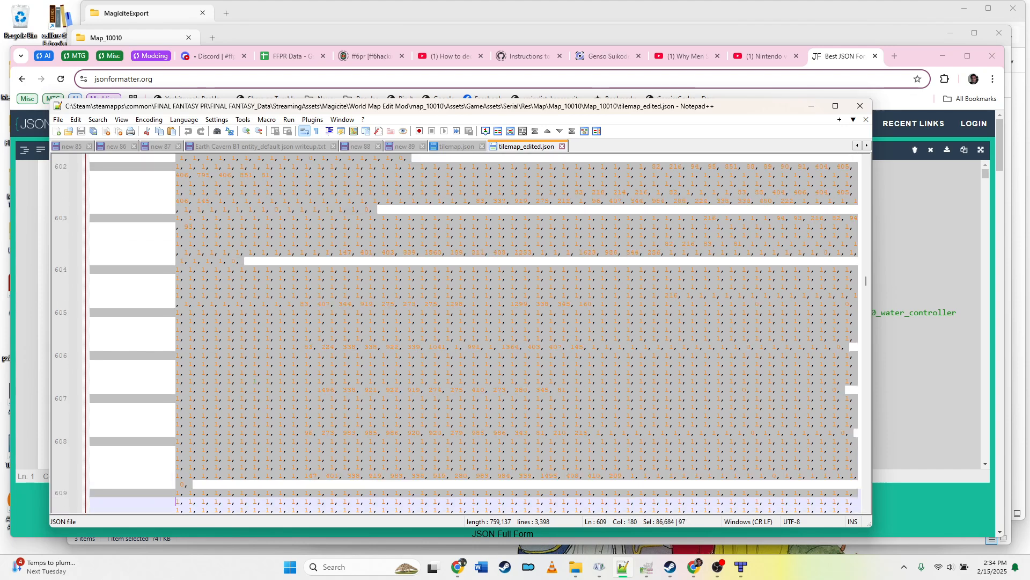
key(shift+Page_Down)
key(shift+Page_Down)
key(shift+Page_Down)
key(shift+Page_Down)
key(shift+Page_Down)
key(shift+Page_Down)
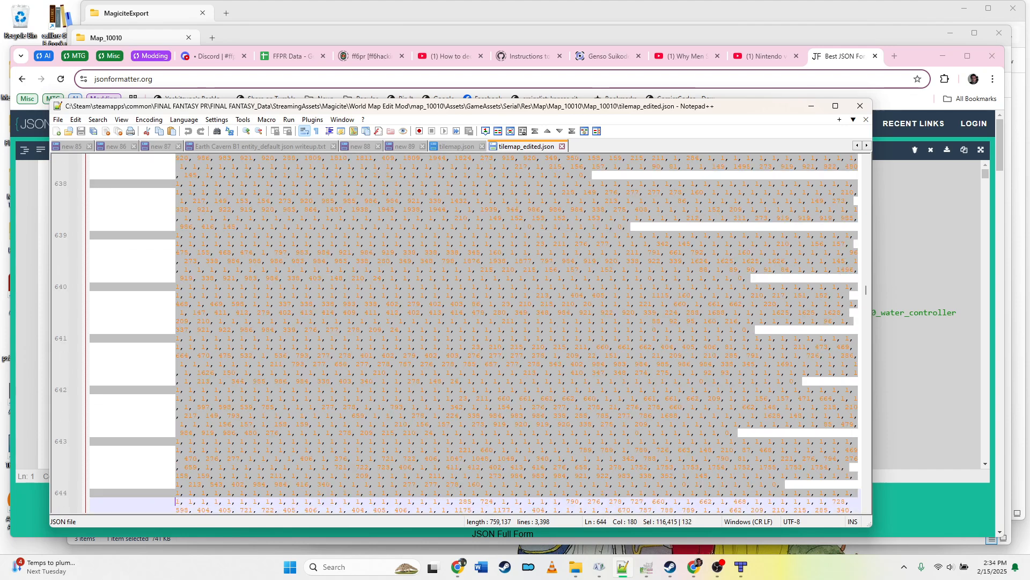
key(shift+Page_Down)
key(shift+Page_Down)
key(shift+Page_Down)
key(shift+Page_Down)
key(shift+Page_Down)
key(shift+Page_Down)
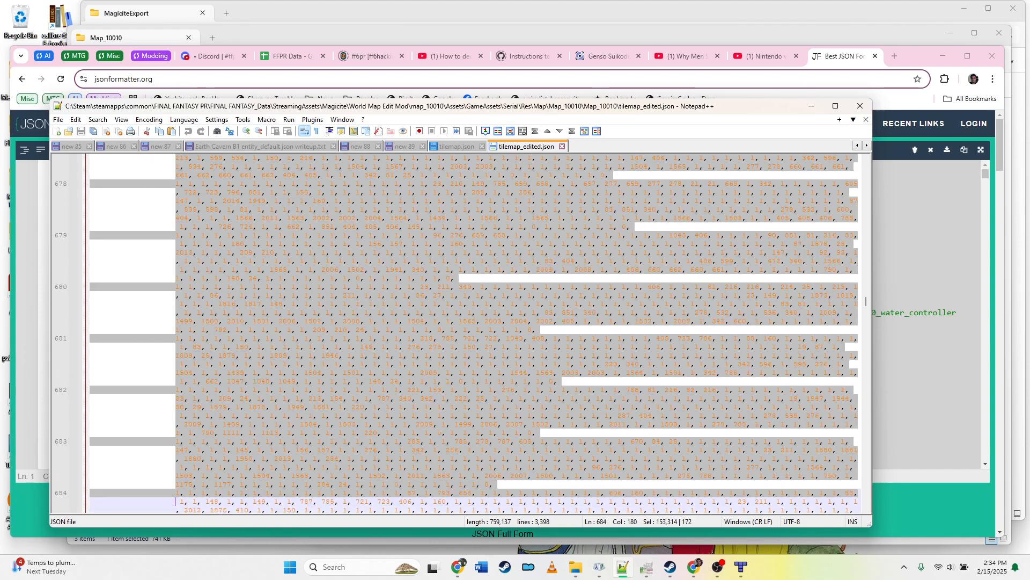
key(shift+Page_Down)
key(shift+Page_Down)
key(shift+Page_Down)
key(shift+Page_Down)
key(shift+Page_Down)
key(shift+Page_Down)
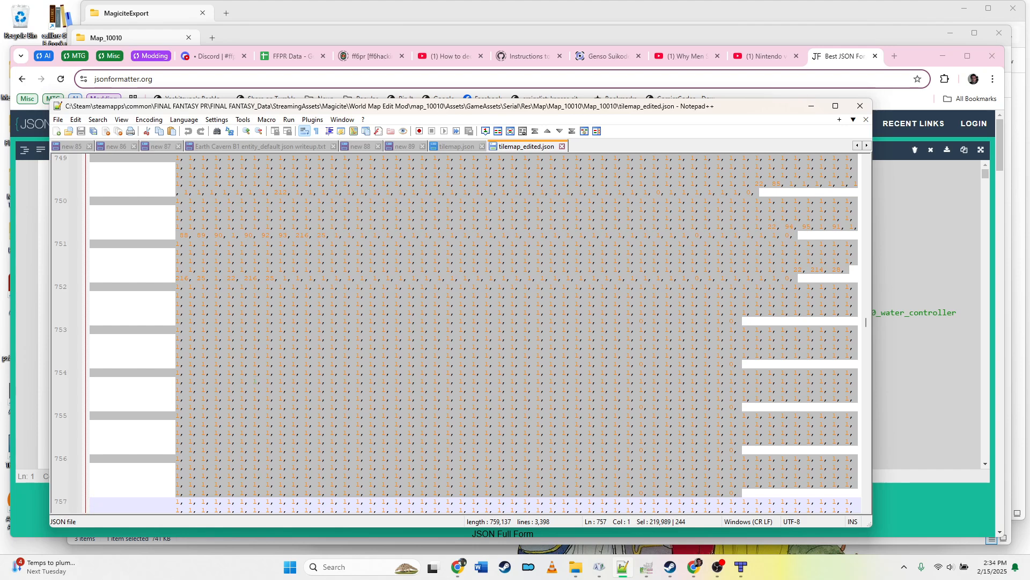
key(shift+Page_Down)
key(shift+Page_Down)
key(shift+Page_Down)
key(shift+Page_Down)
key(shift+Up)
key(shift+Up)
key(shift+Up)
key(shift+Up)
key(shift+Up)
key(shift+Up)
key(shift+Up)
key(shift+Up)
key(shift+Up)
key(shift+Up)
key(shift+Up)
key(shift+Up)
key(shift+Up)
key(shift+Up)
key(shift+Up)
key(shift+Up)
key(shift+Up)
key(shift+Up)
key(shift+Up)
key(shift+Up)
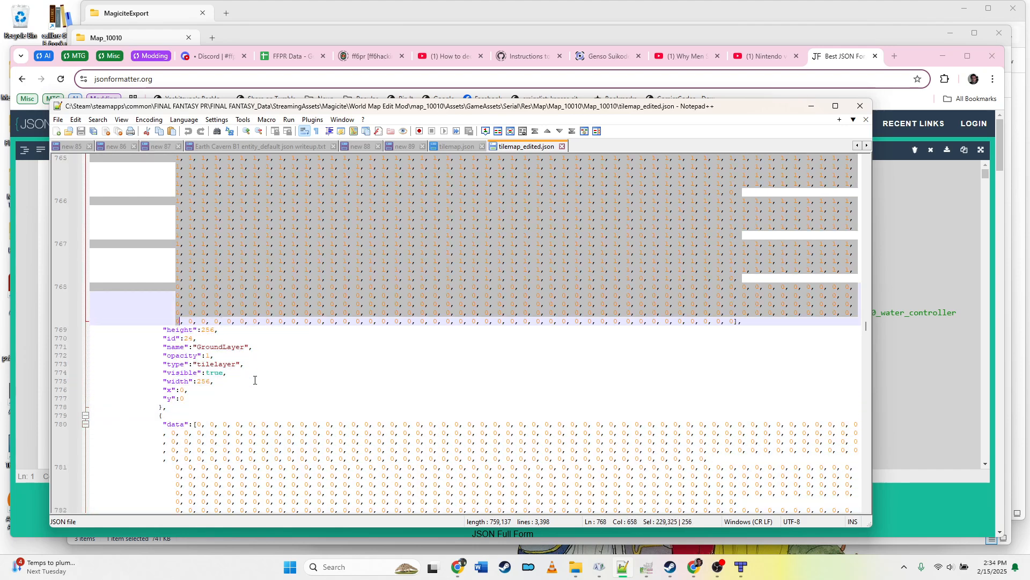
key(shift+End)
key(shift+Left)
key(shift+Left)
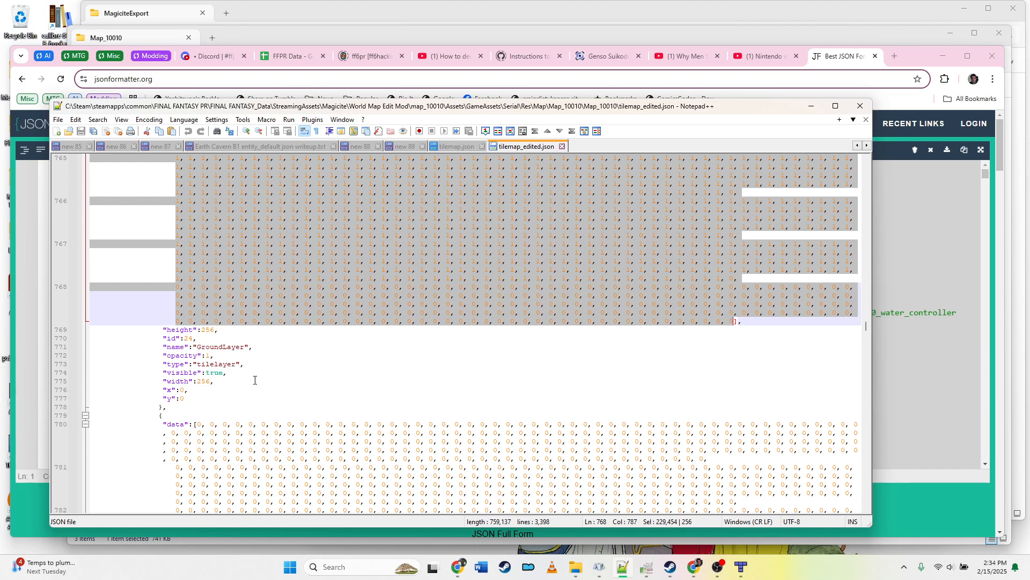
key(shift+Right)
key(shift+Right)
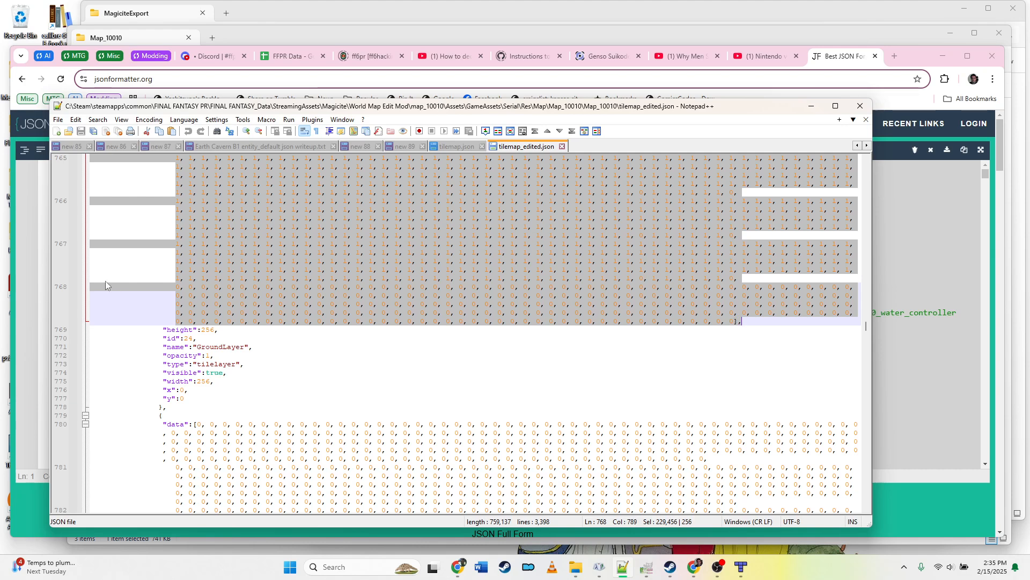
Step: Return to tilemap.json, extend the selection over the closing bracket line, and replace it with the copied data array
click(456, 146)
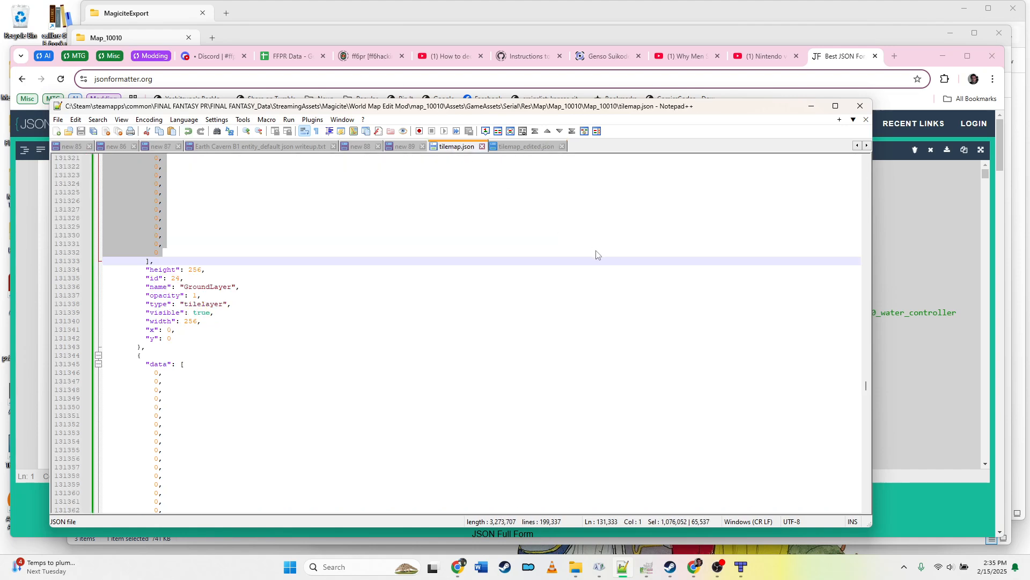
key(shift+Down)
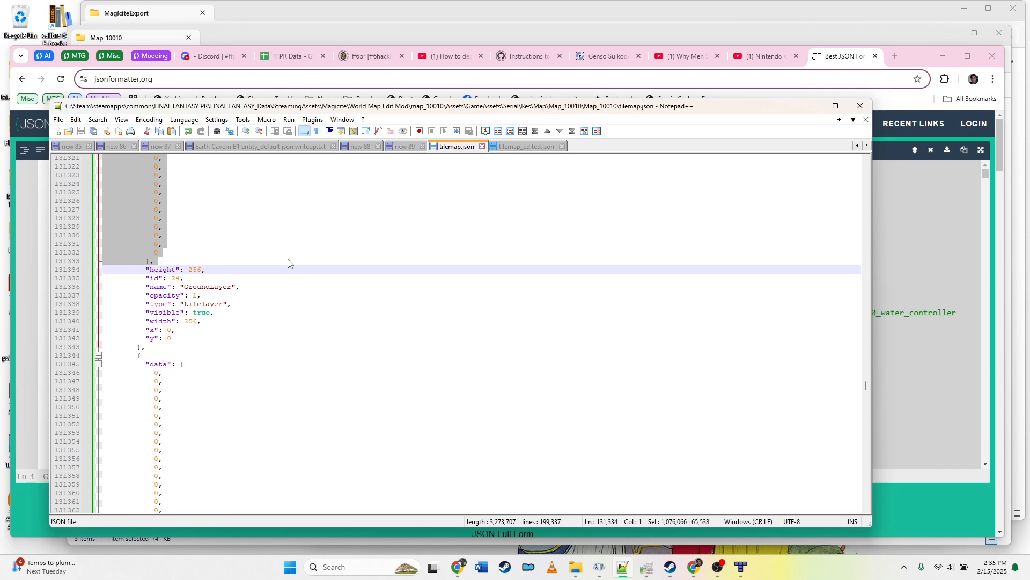
key(Delete)
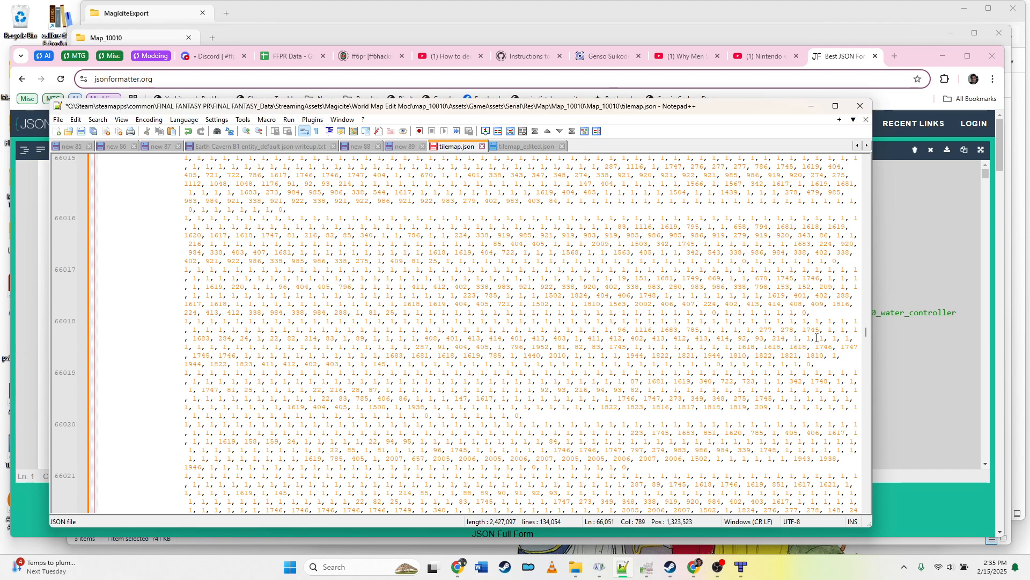
Step: Scroll through tilemap.json to review the replaced data array between the BottomLayer and GroundLayer sections
drag(865, 337, 863, 333)
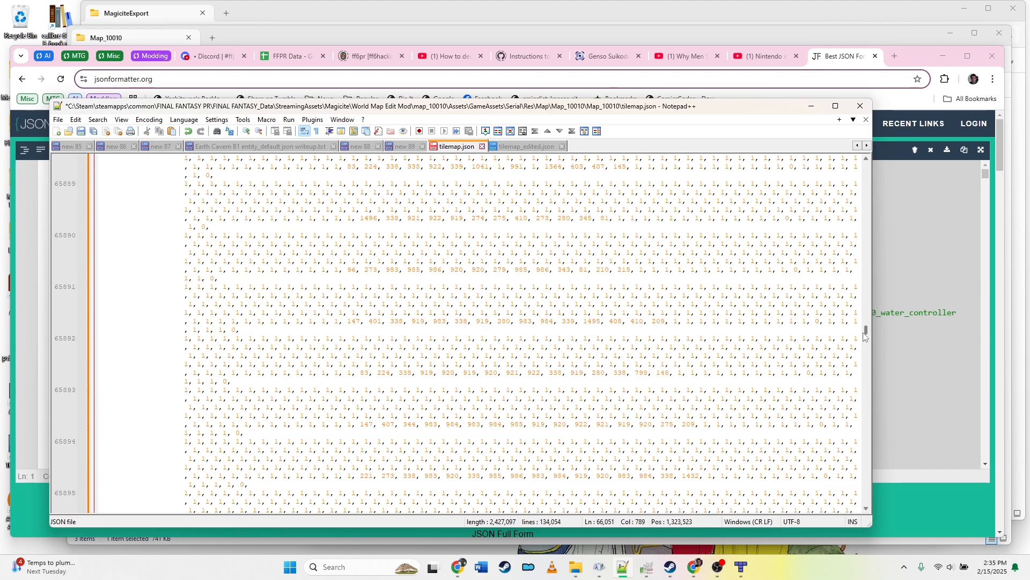
scroll(669, 340, up, 20)
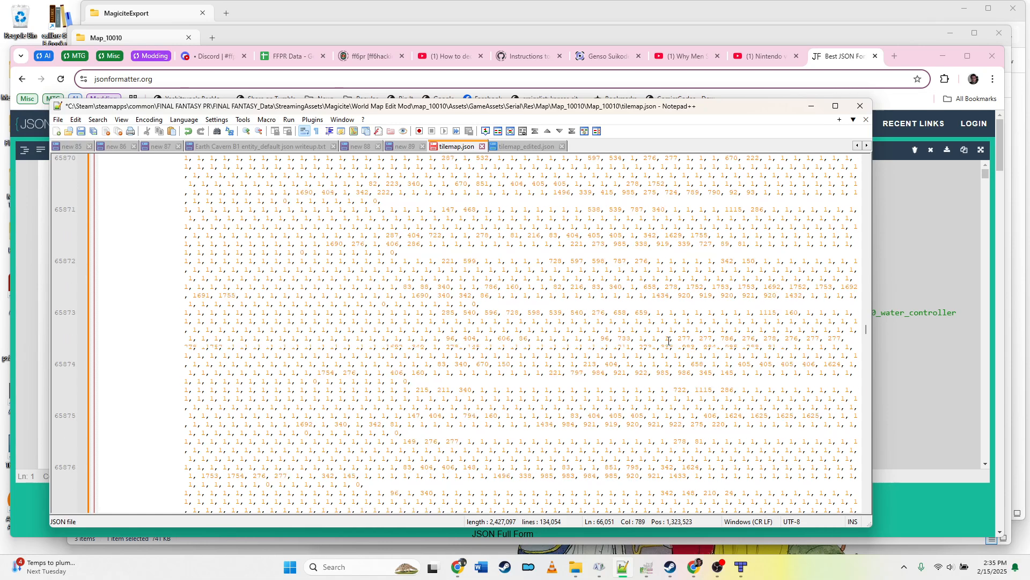
scroll(870, 266, up, 20)
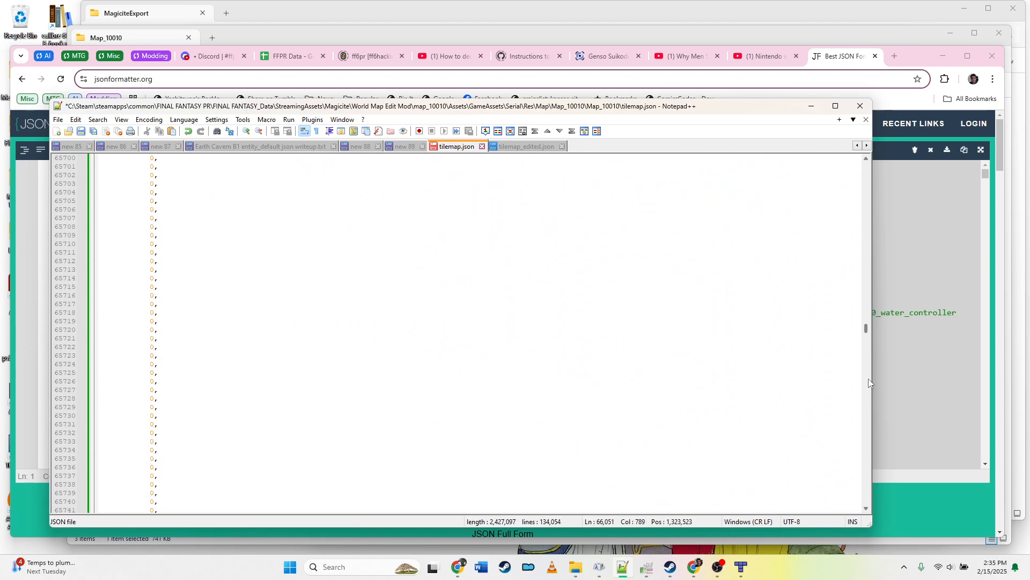
scroll(869, 379, down, 20)
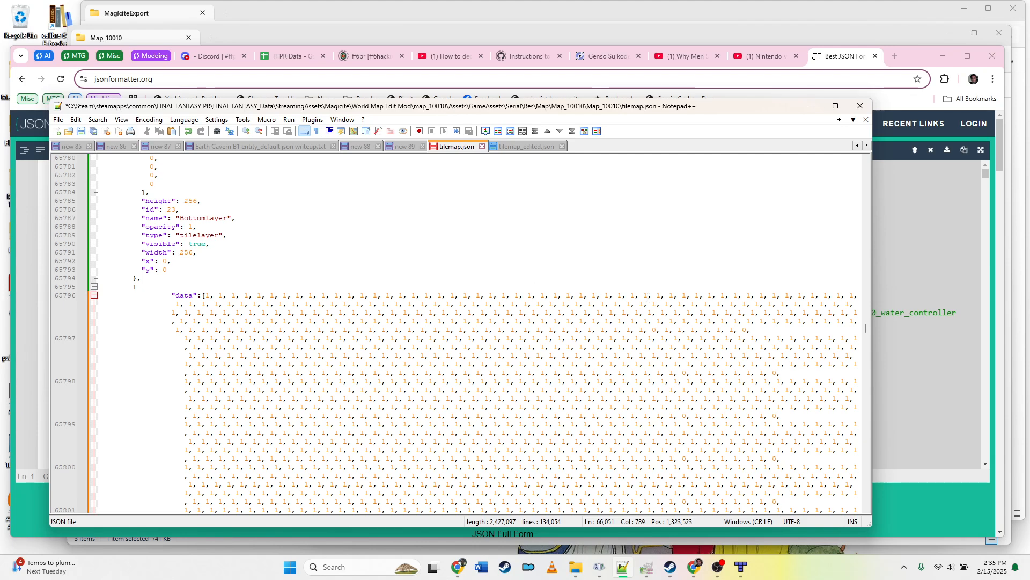
scroll(862, 442, down, 20)
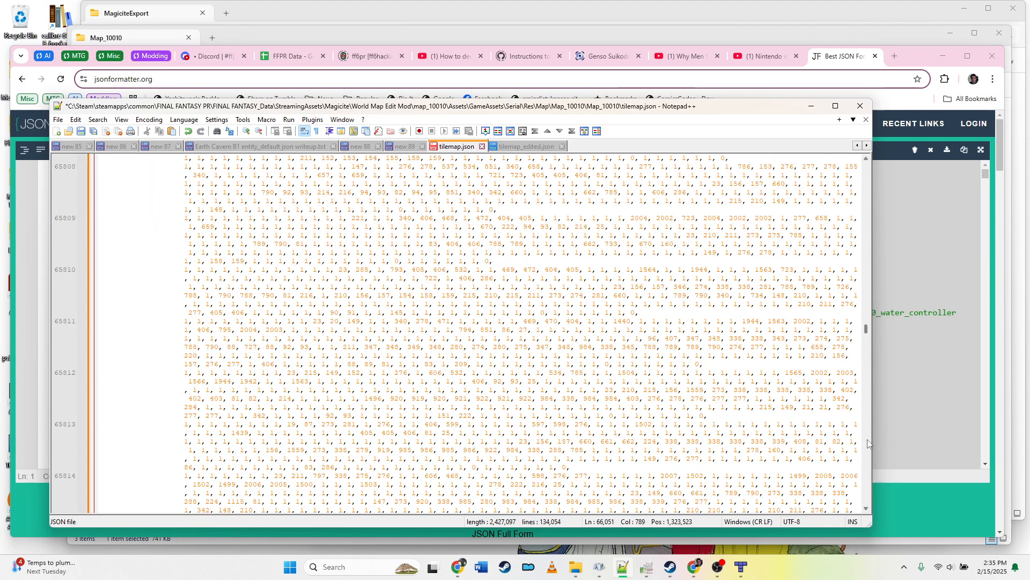
scroll(868, 443, down, 20)
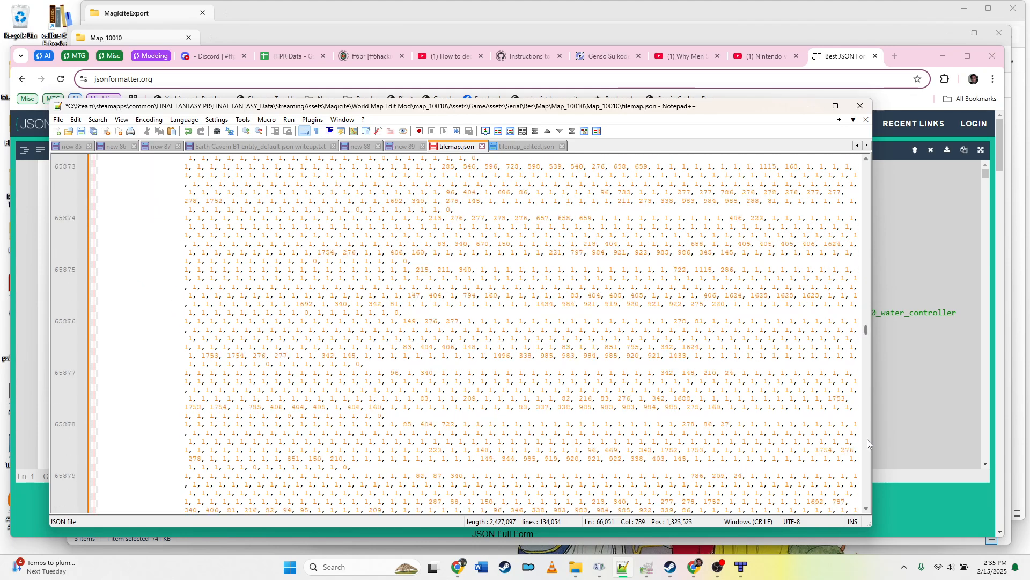
scroll(869, 444, down, 20)
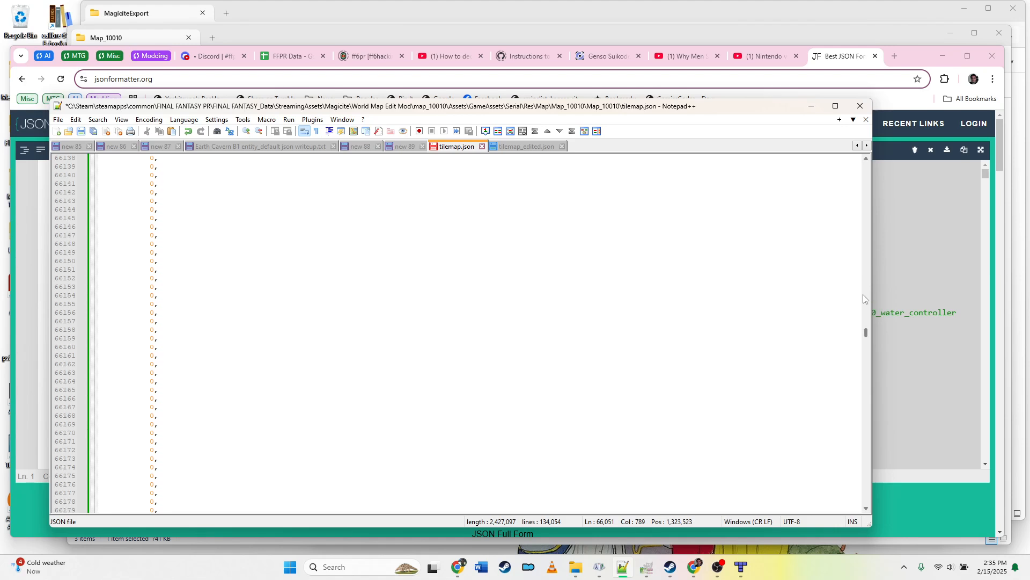
scroll(863, 294, up, 20)
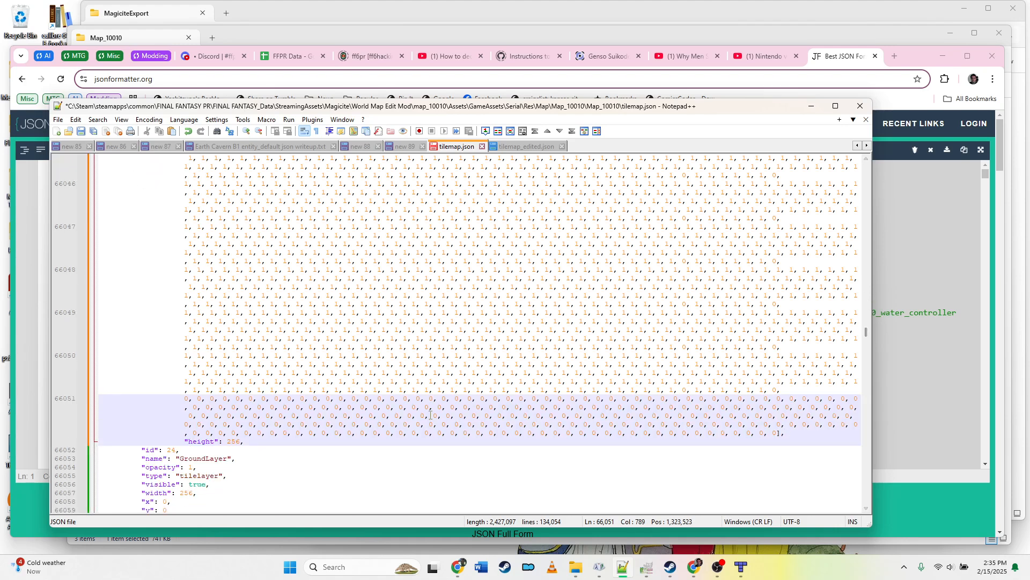
Step: Save tilemap.json, then close the tilemap_edited.json and tilemap.json tabs and minimize the editor
click(326, 441)
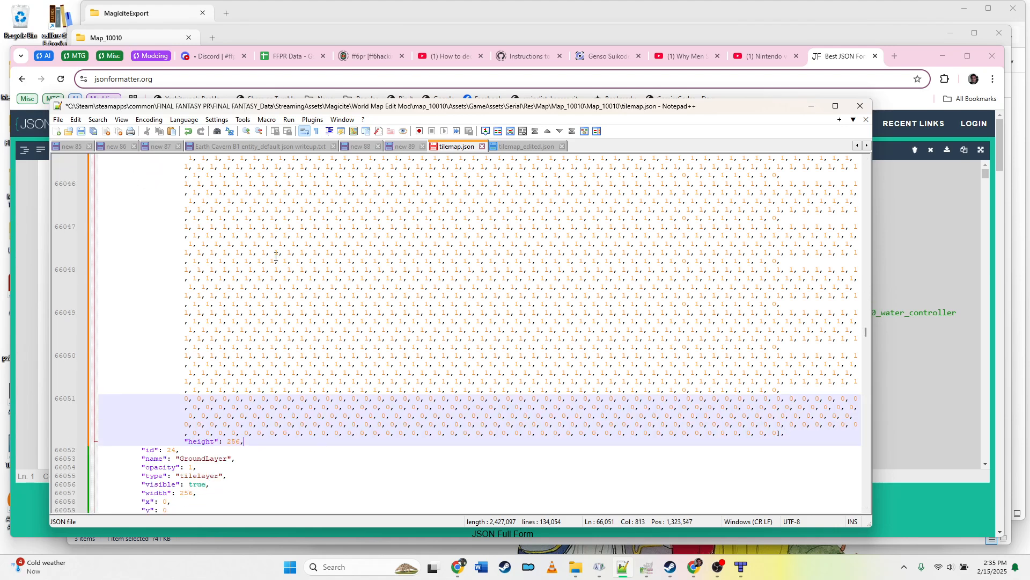
click(81, 132)
click(543, 146)
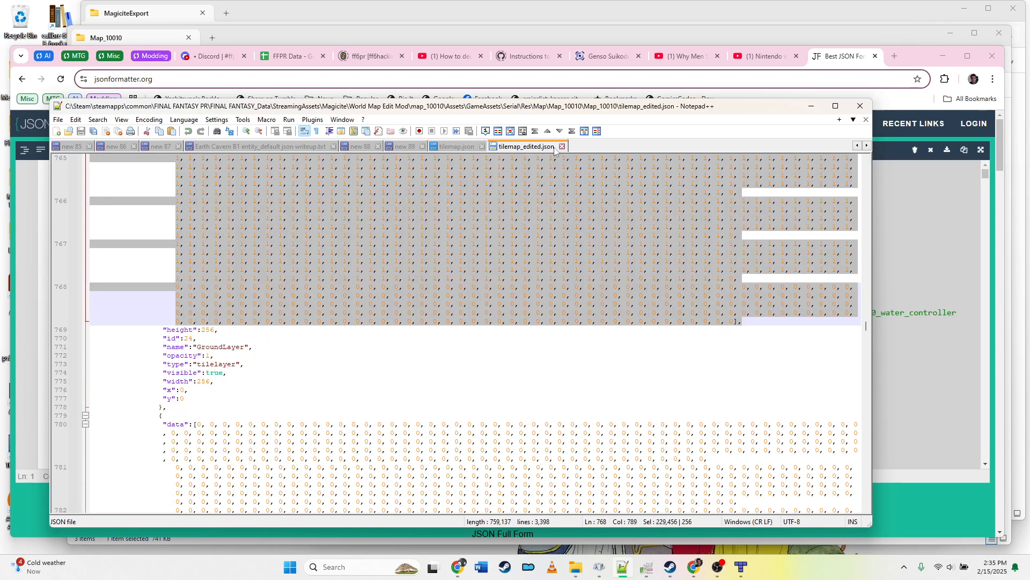
click(562, 146)
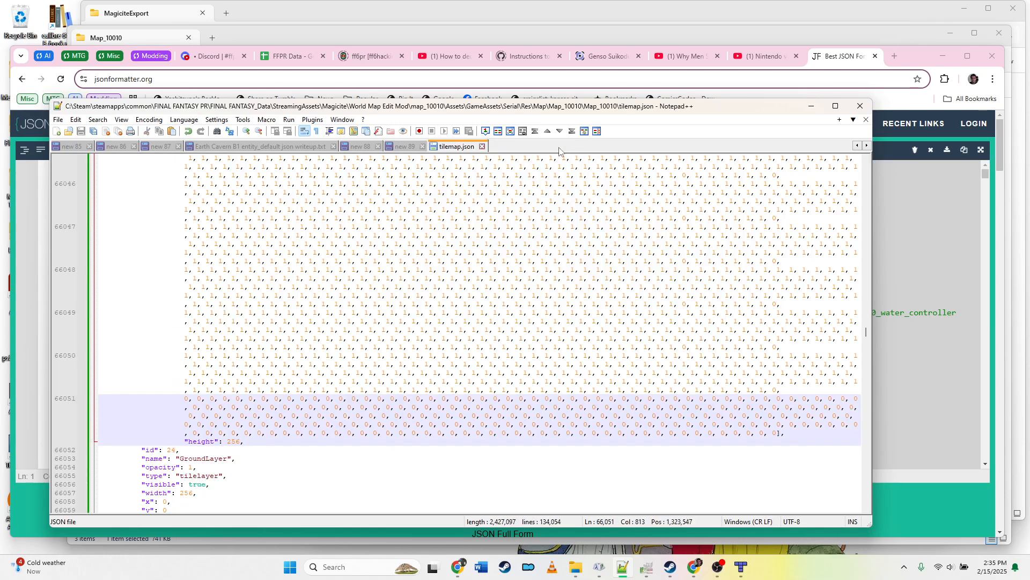
click(481, 147)
click(811, 107)
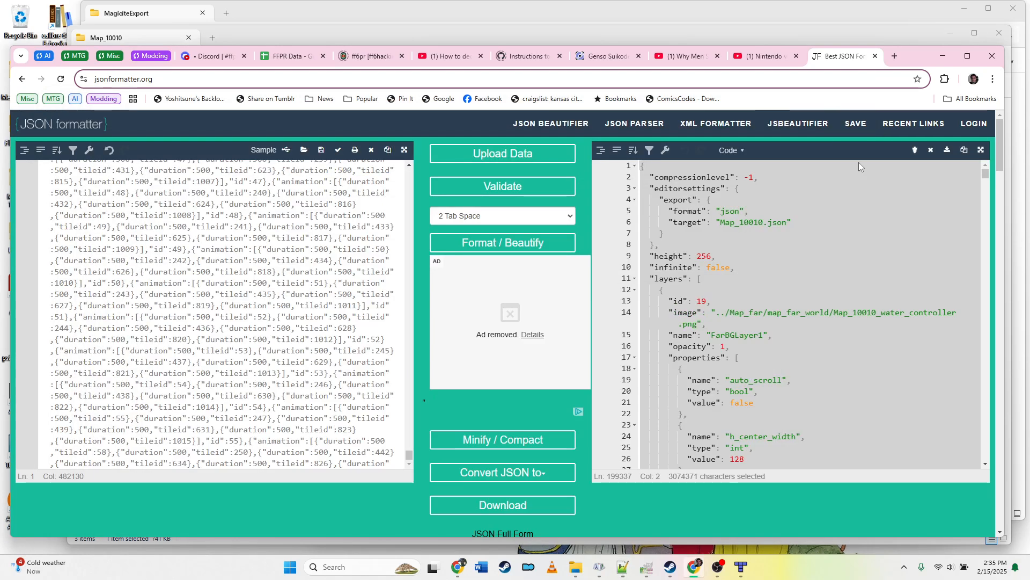
Step: In GIMP, undo the last flip of the tileset image and overwrite Map_10010.png
click(943, 57)
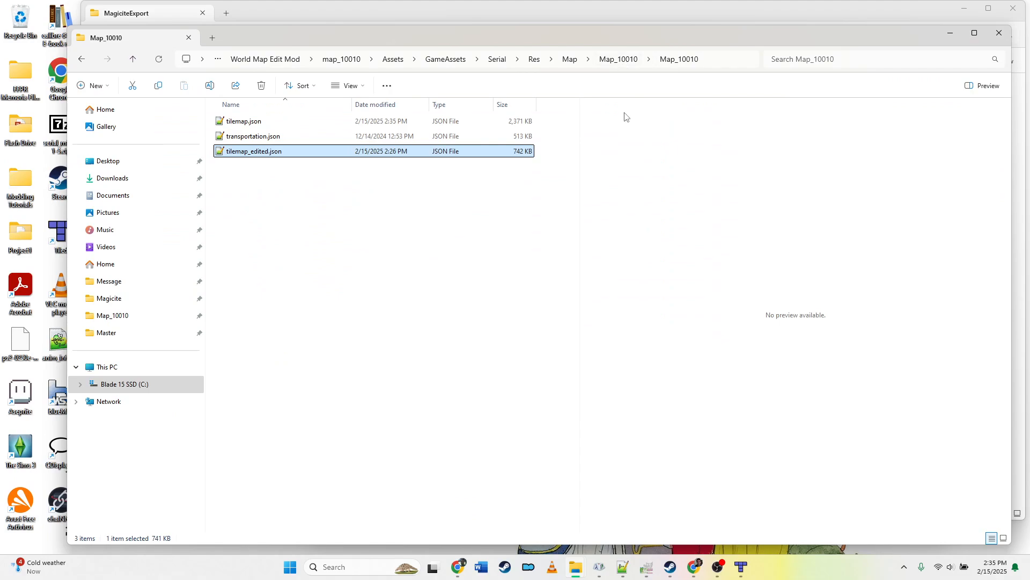
click(646, 566)
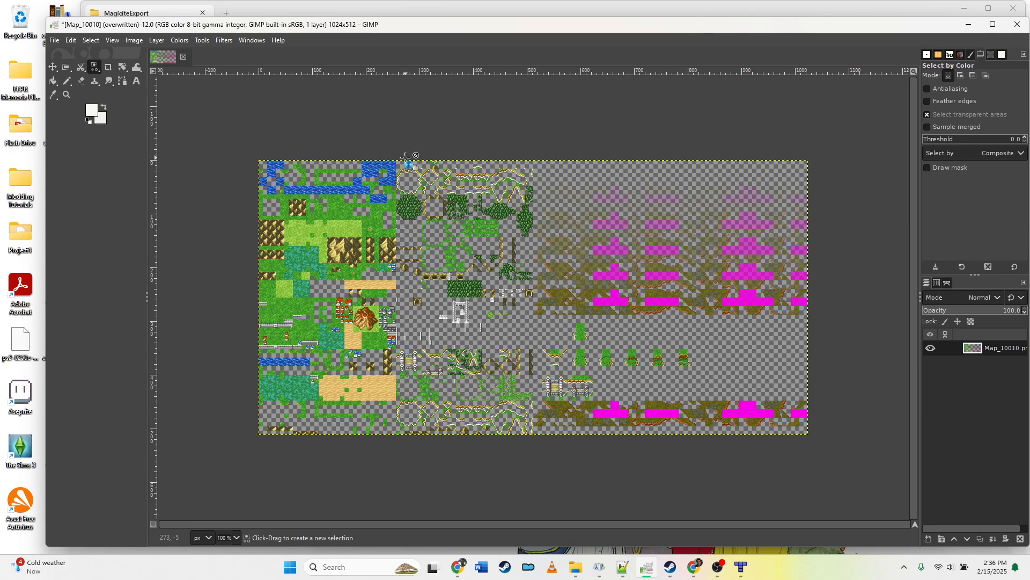
key(ctrl+z)
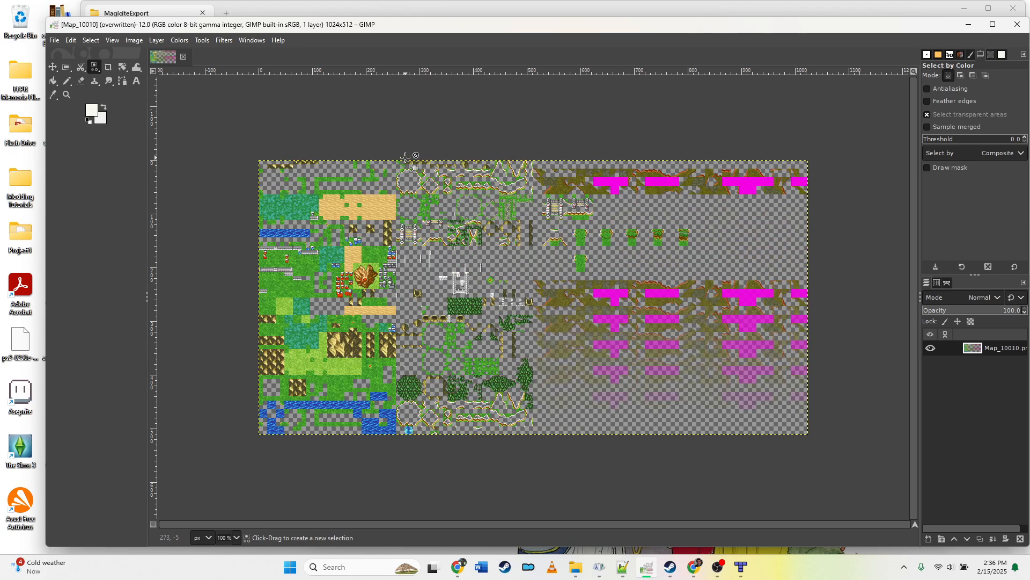
click(54, 40)
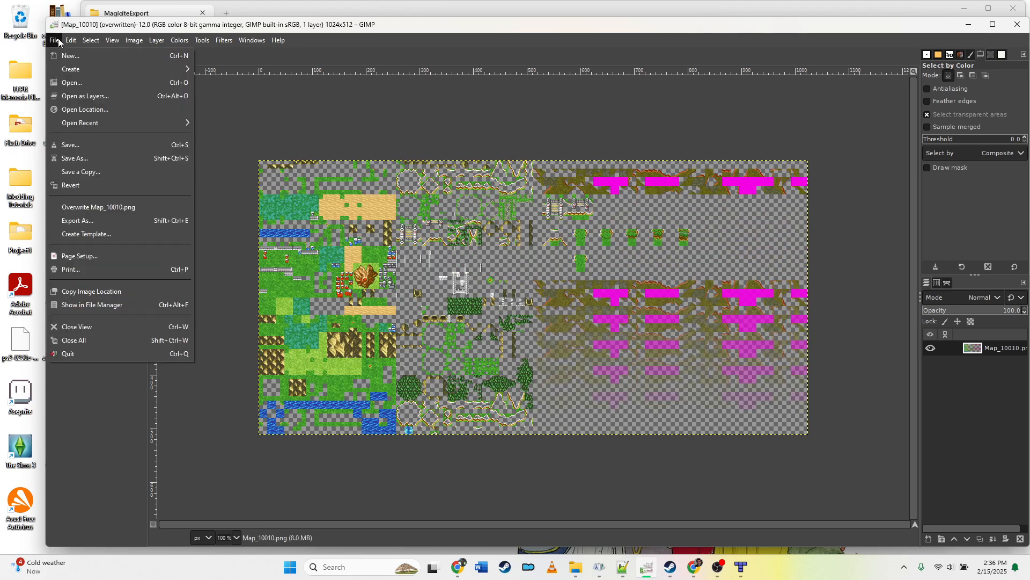
click(109, 207)
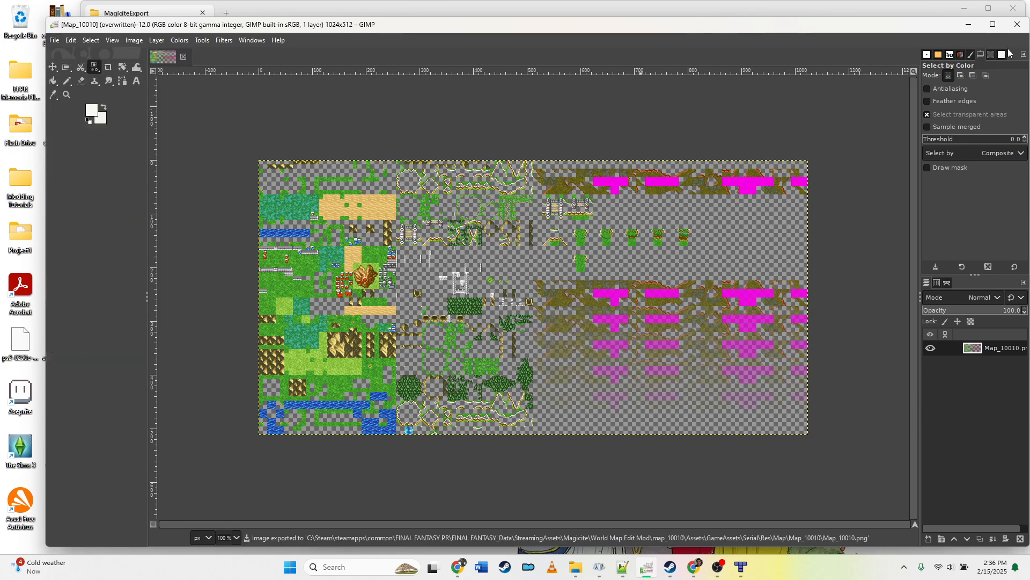
Step: Clear the open windows and launch FINAL FANTASY from the Steam library
click(968, 24)
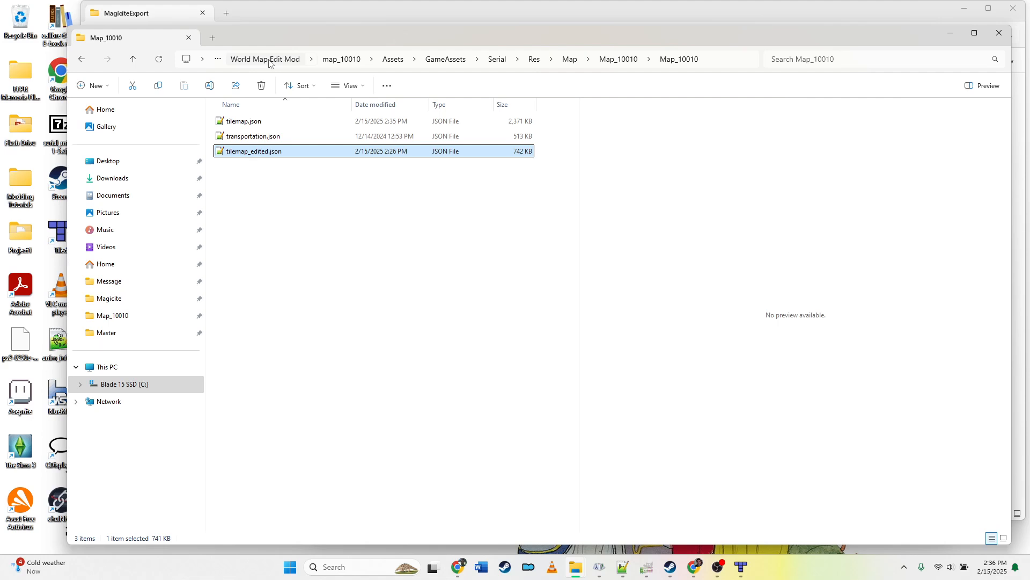
click(950, 33)
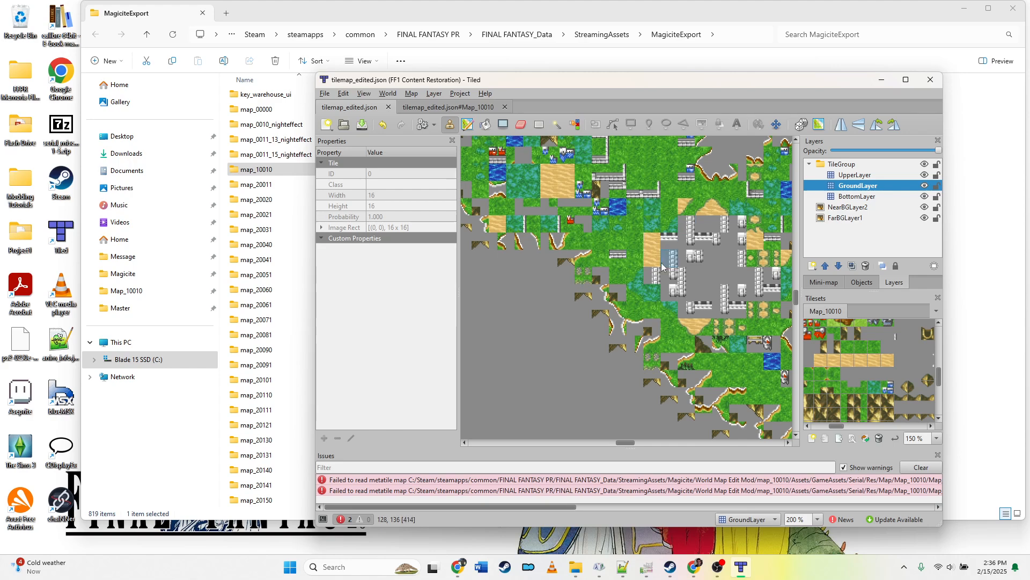
mouse_move(622, 447)
mouse_down()
mouse_move(691, 447)
mouse_move(637, 445)
mouse_up()
click(881, 80)
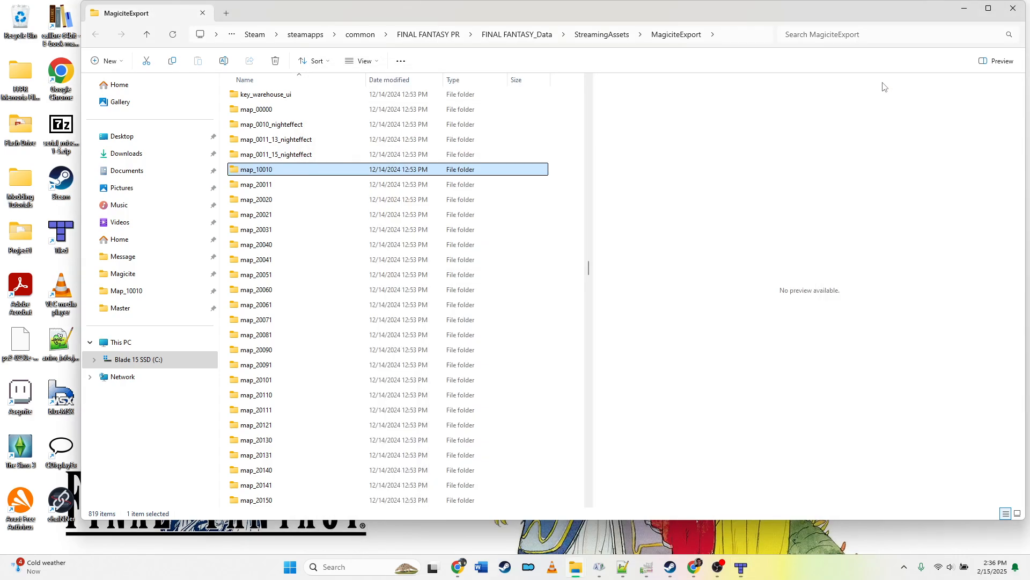
click(967, 13)
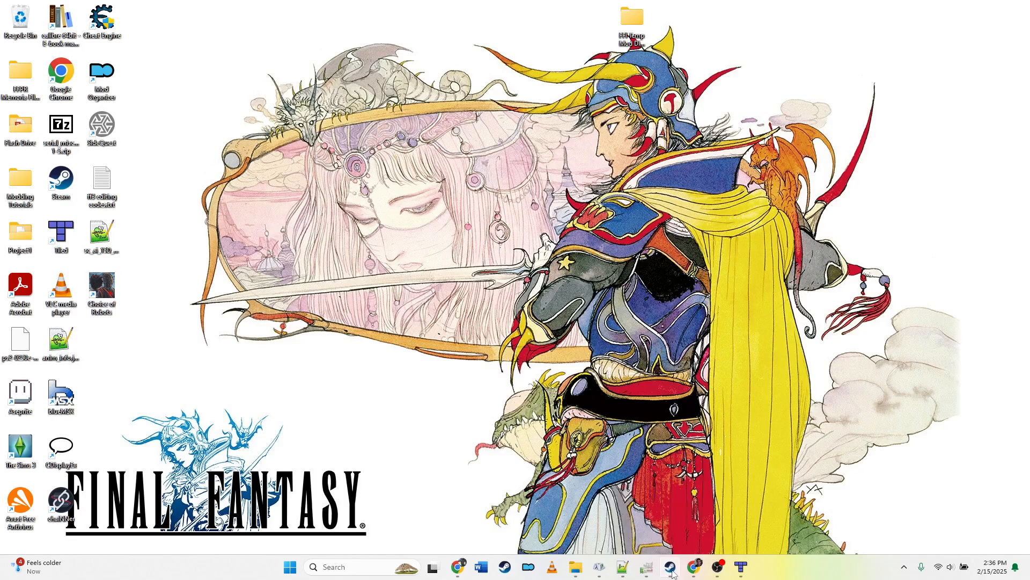
click(670, 566)
scroll(387, 237, up, 15)
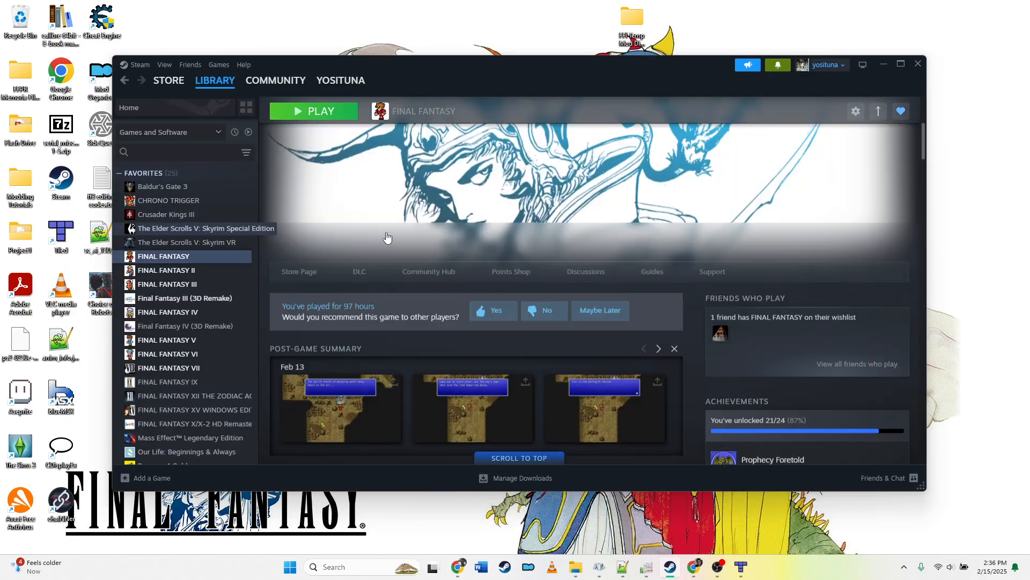
click(328, 288)
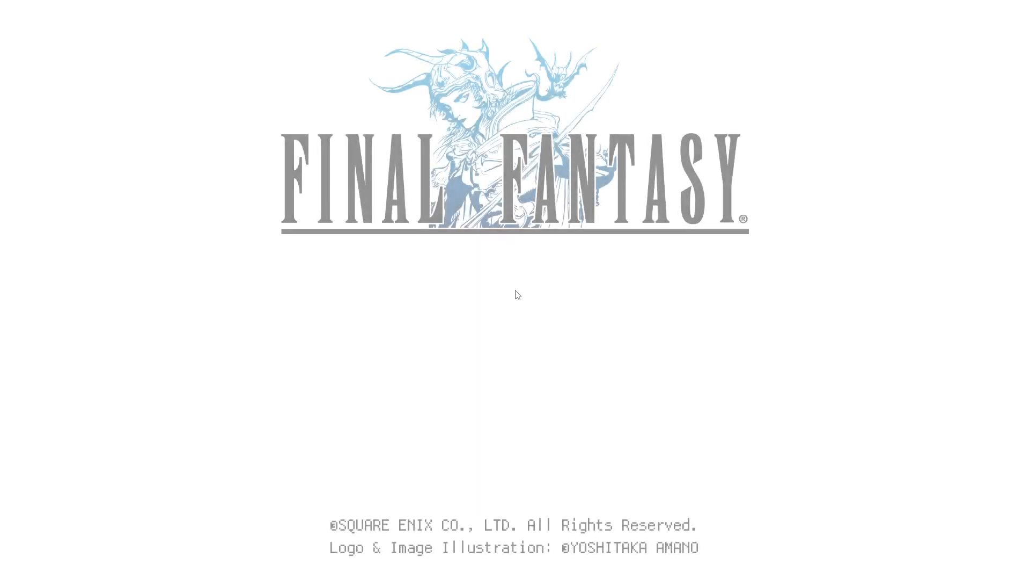
Step: Load the game saved in File 15 to reach the world map
key(Return)
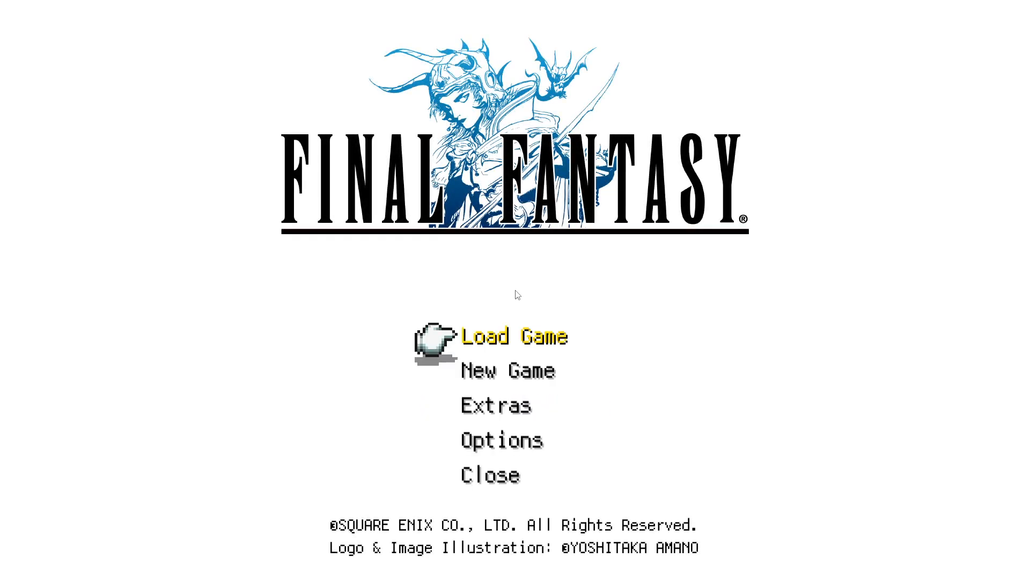
key(Return)
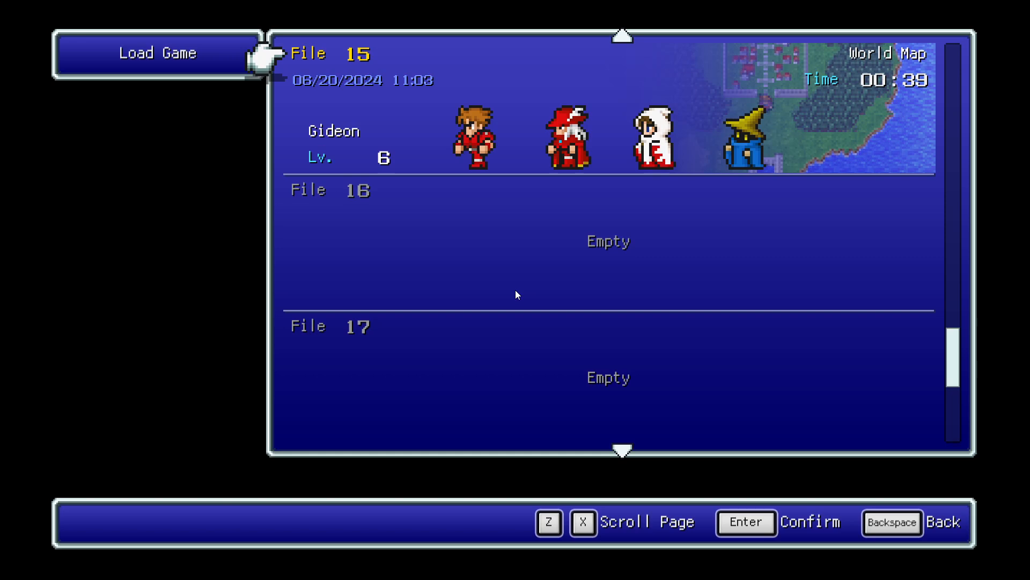
key(Return)
key(Return)
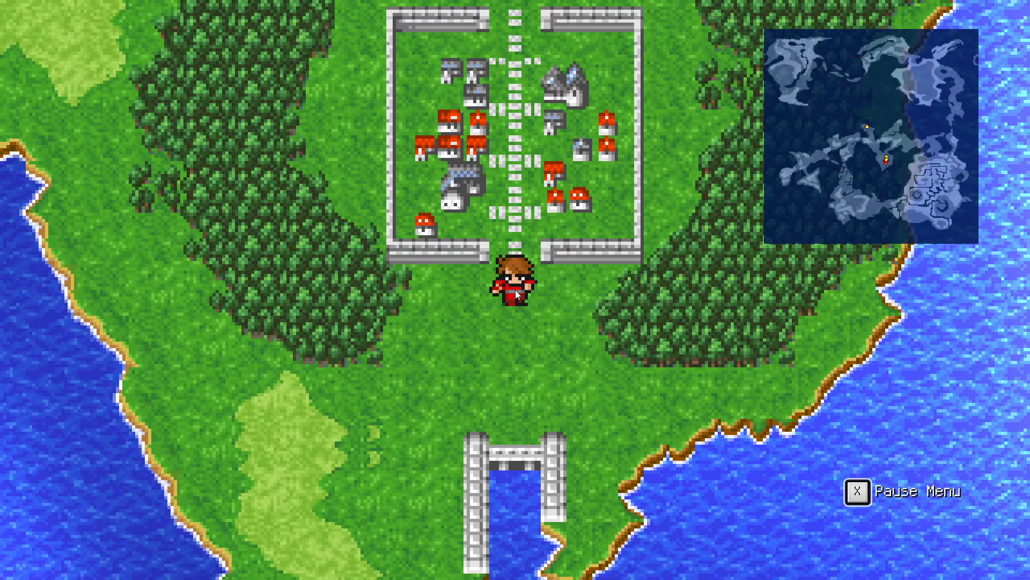
Step: Walk around the world map near Cornelia with encounters toggled, checking the edited terrain
key(Up)
key(Up)
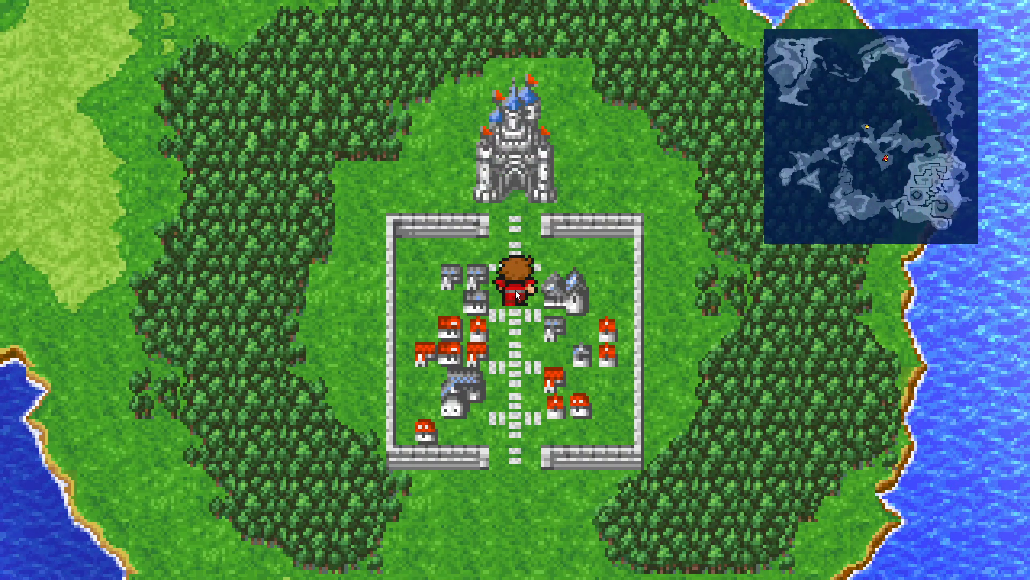
key(Down)
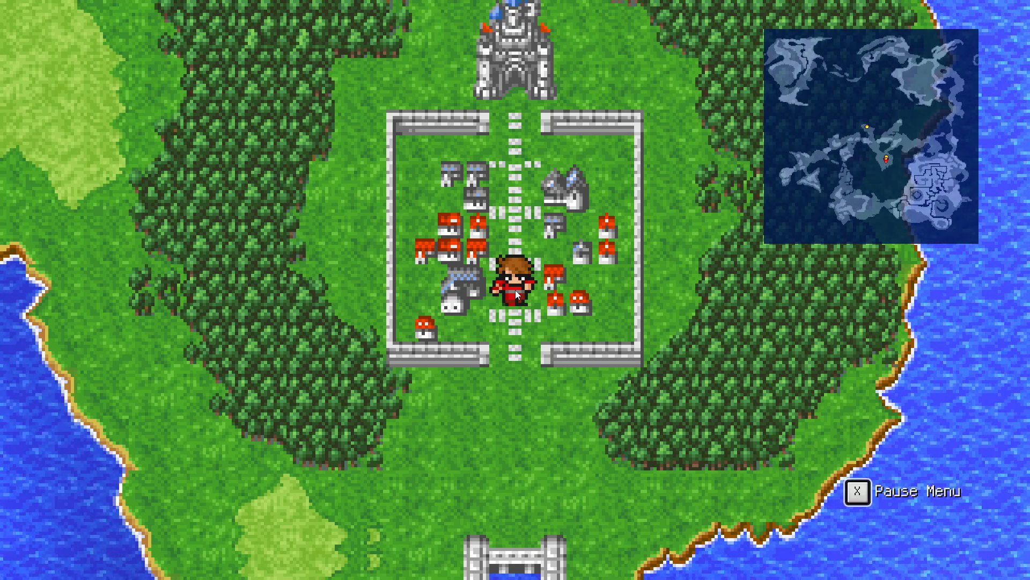
key(Down)
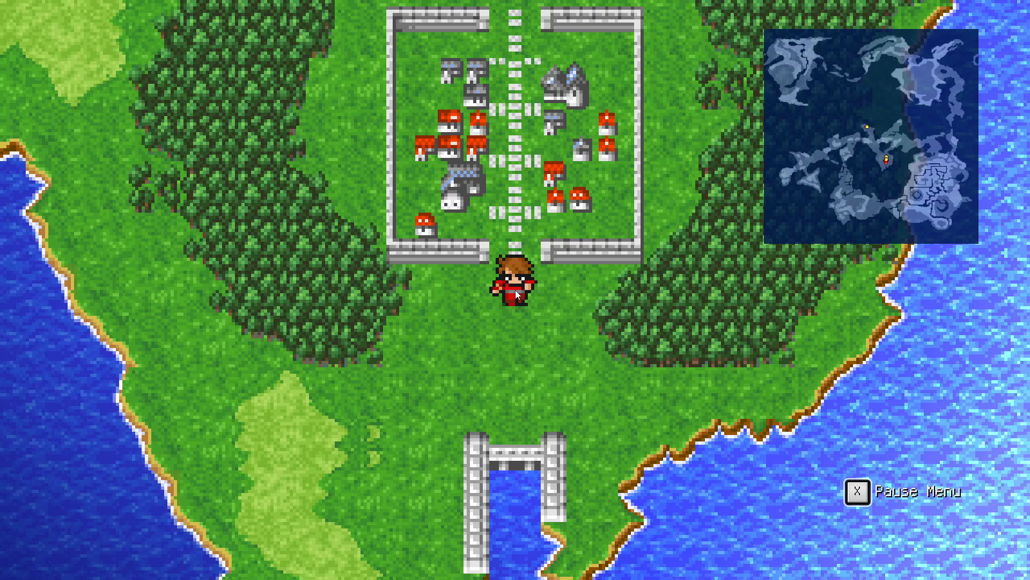
key(F3)
key(Left)
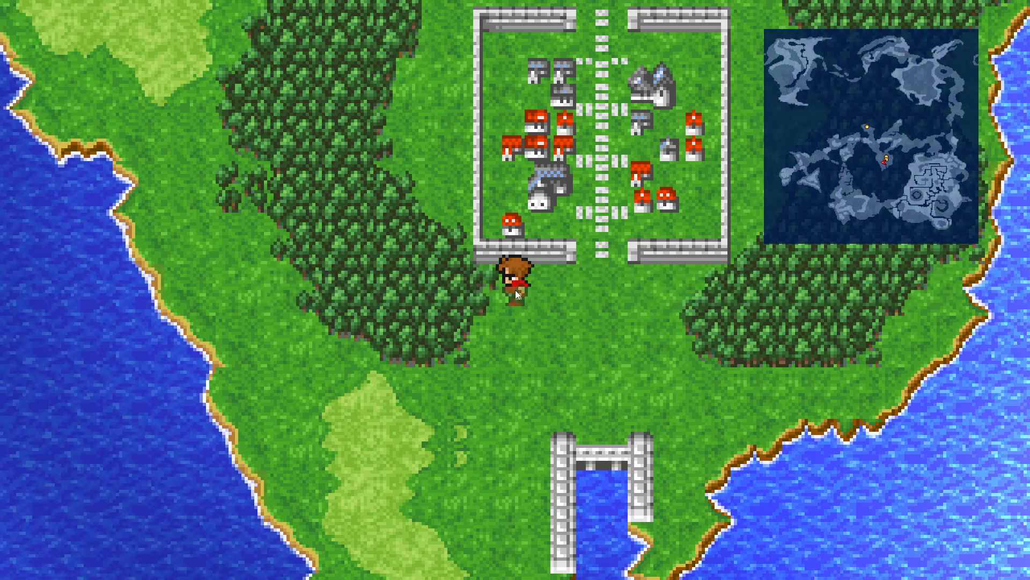
key(Up)
key(Up)
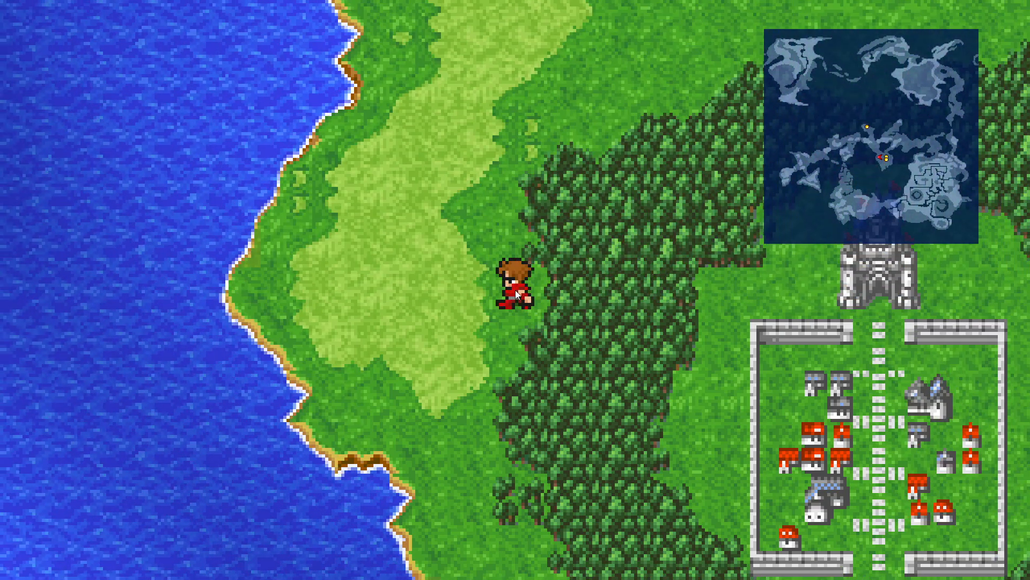
key(Up)
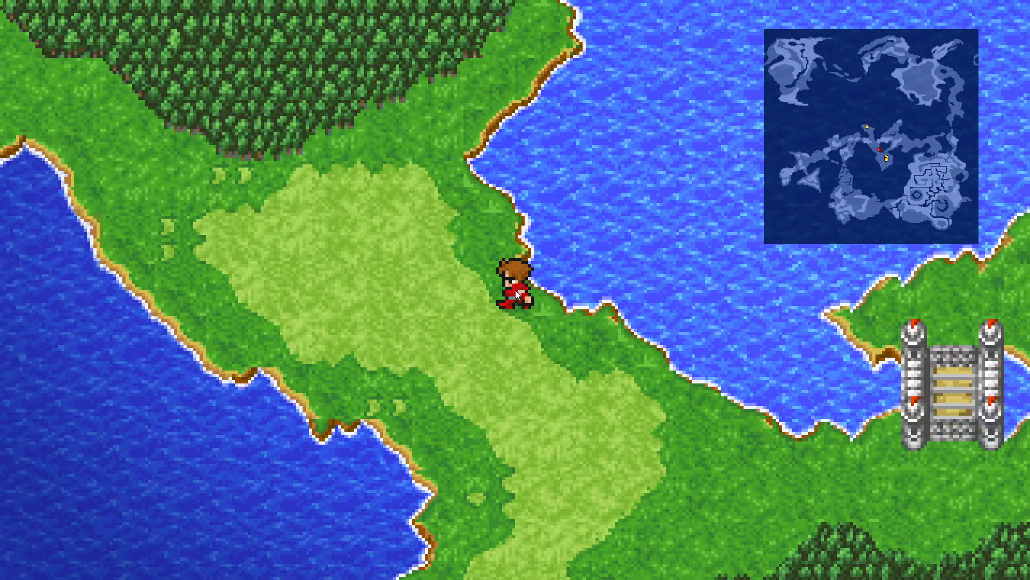
key(Left)
key(Up)
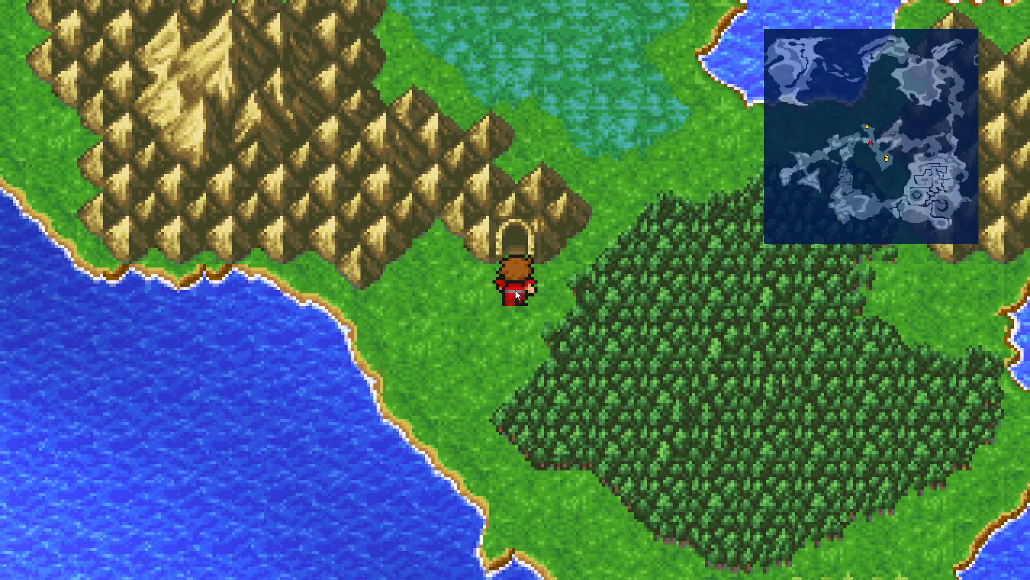
key(Down)
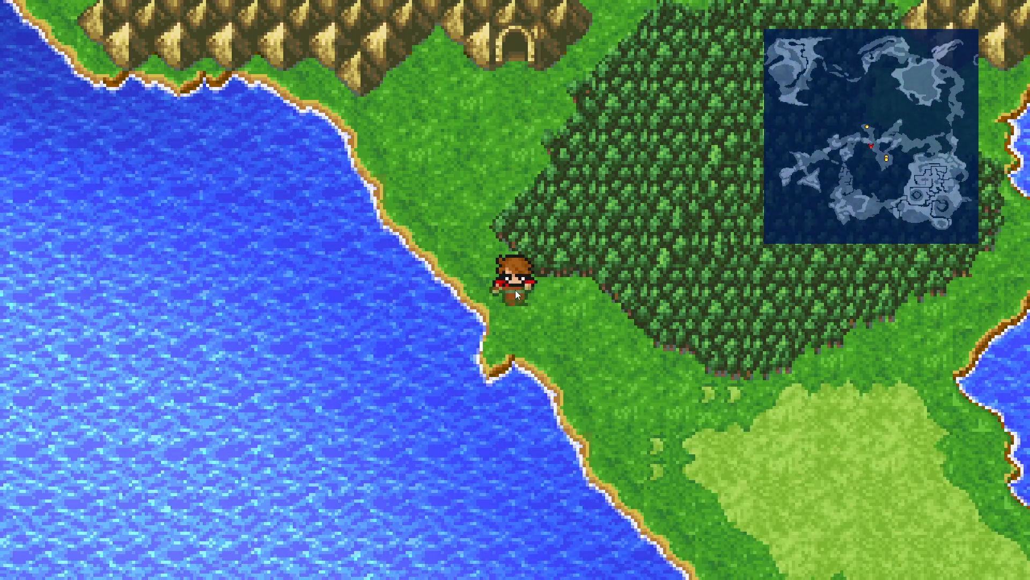
key(Up)
key(Up)
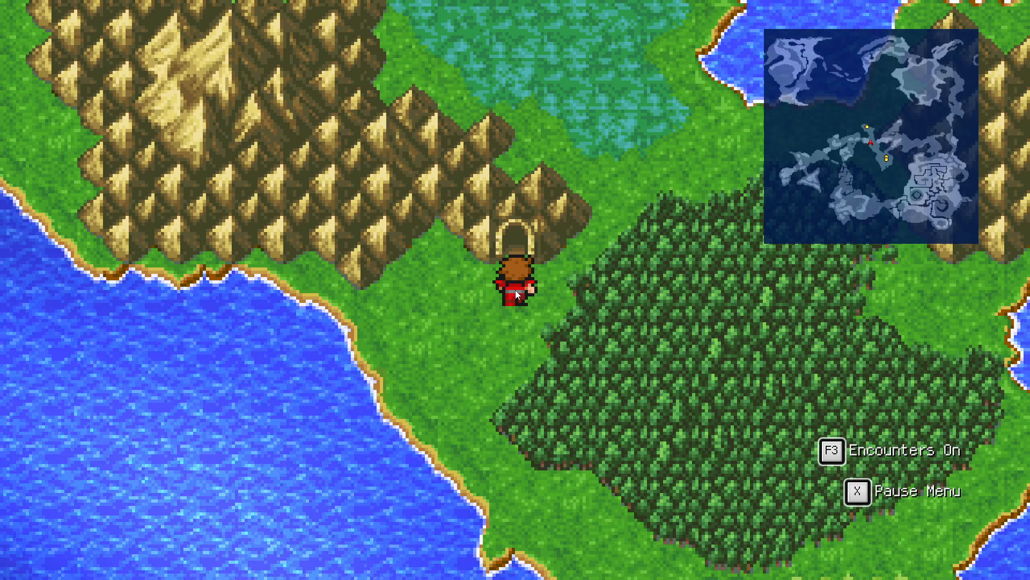
Step: Open the pause menu and quit the game from the Configuration screen
key(Tab)
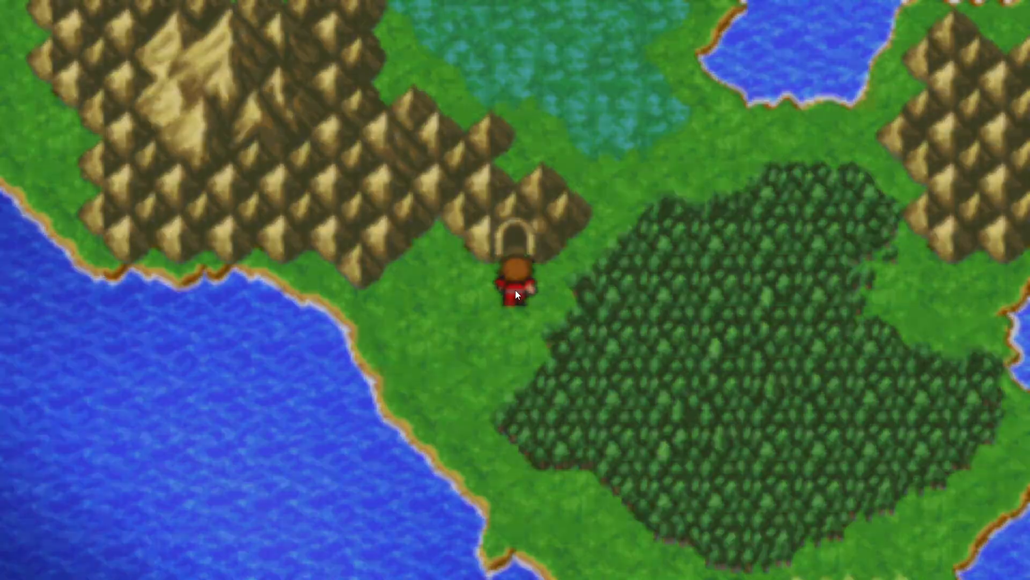
key(Up)
key(Up)
key(Up)
key(Up)
key(Return)
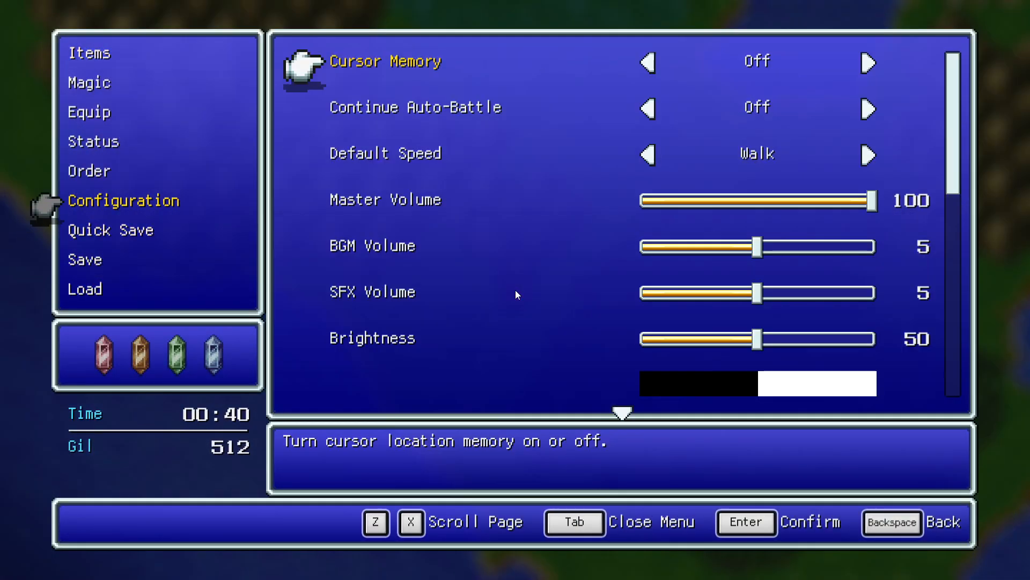
key(Up)
key(Return)
key(Left)
key(Return)
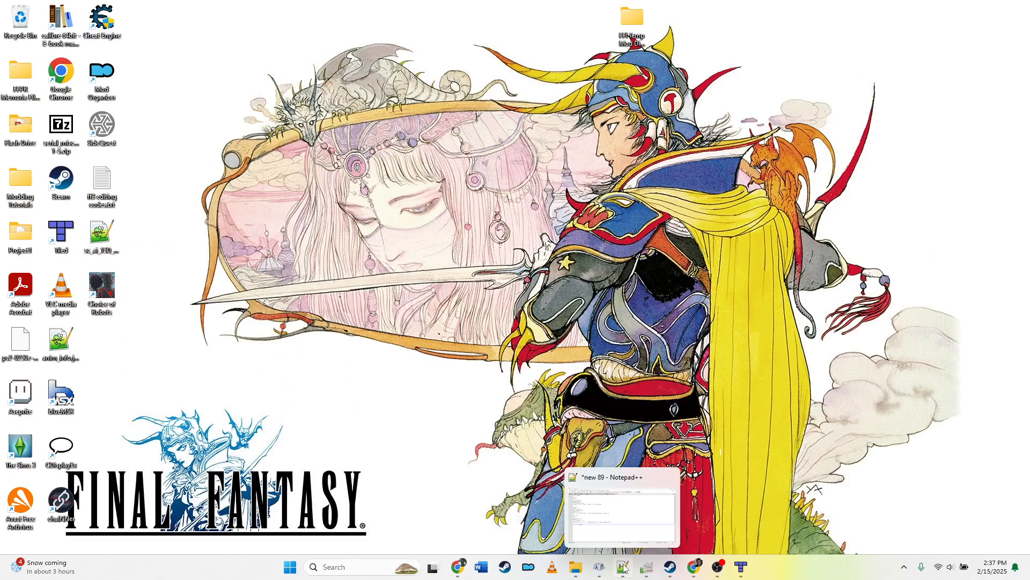
Step: Open transportation.json from the Map_10010 folder in Notepad++
click(624, 567)
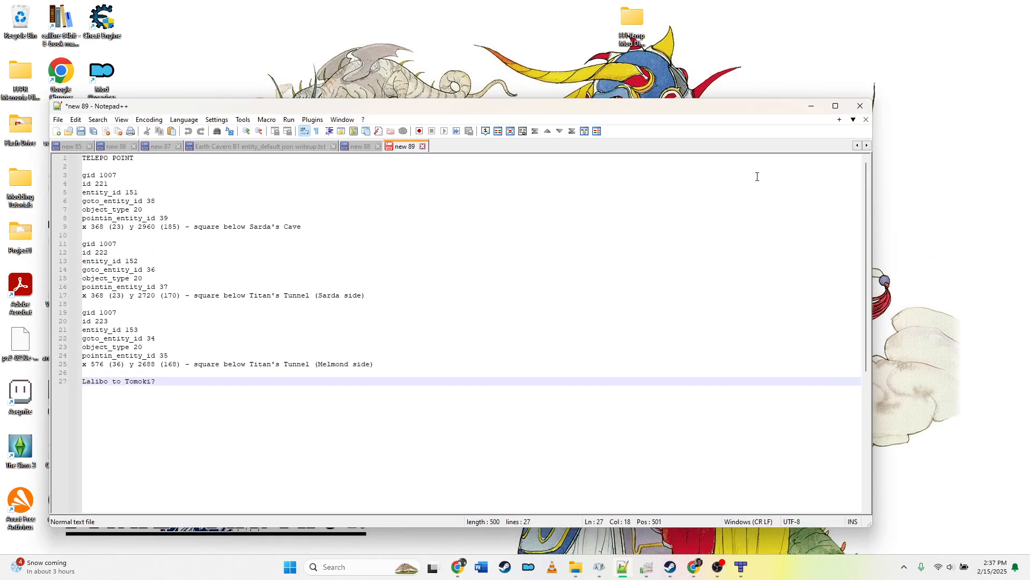
click(810, 106)
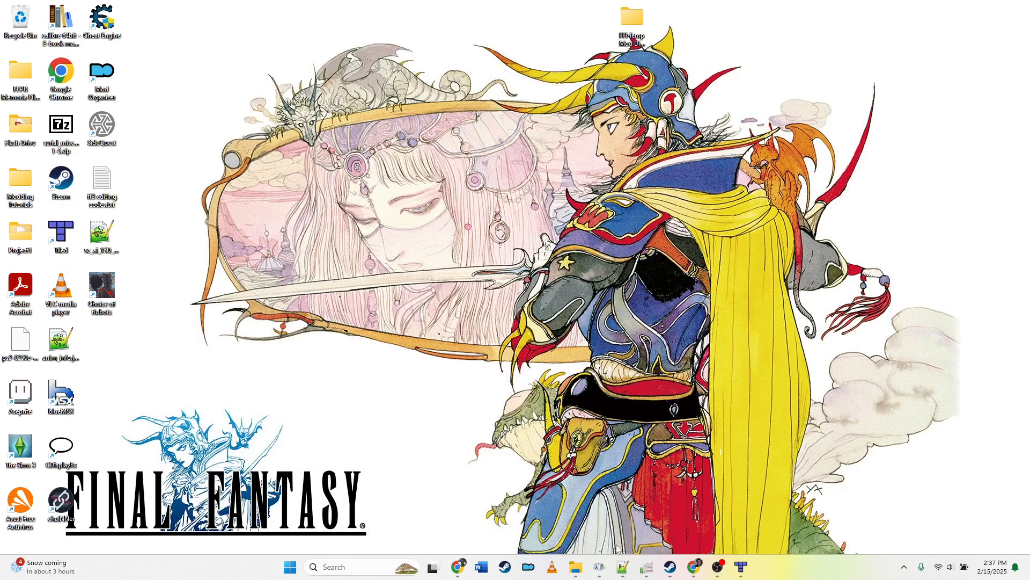
mouse_move(576, 567)
click(528, 528)
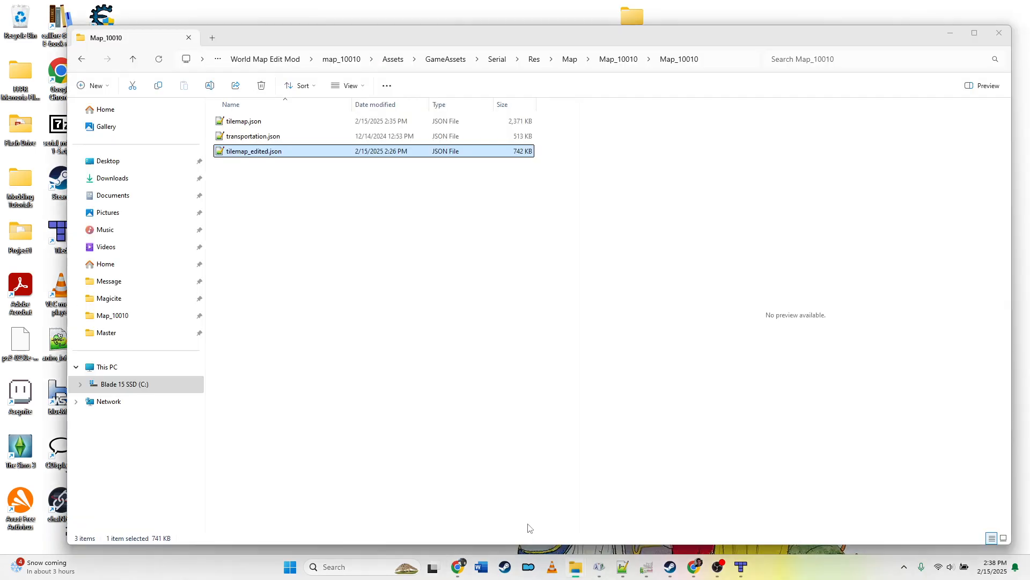
right_click(272, 138)
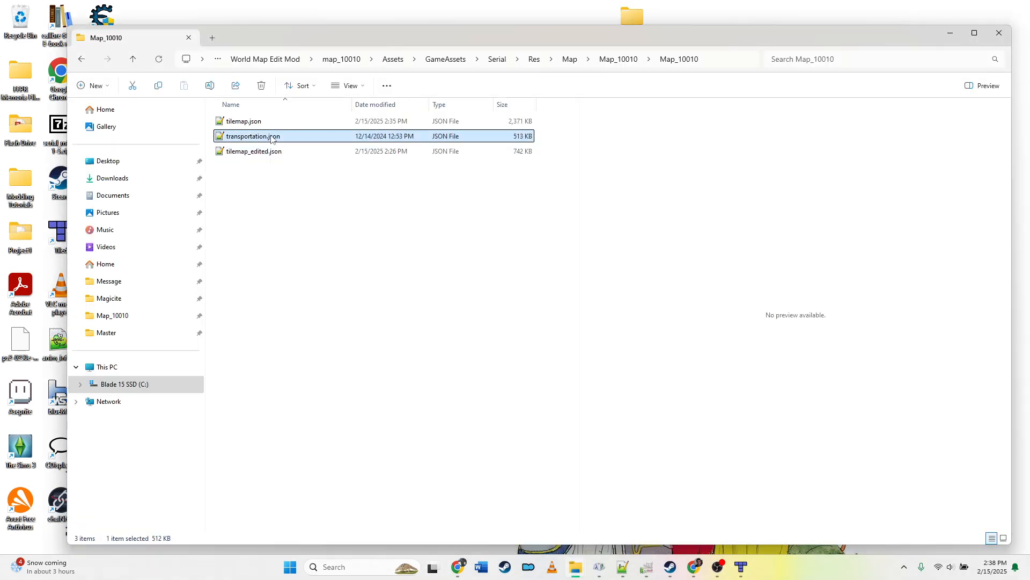
mouse_move(325, 188)
click(467, 190)
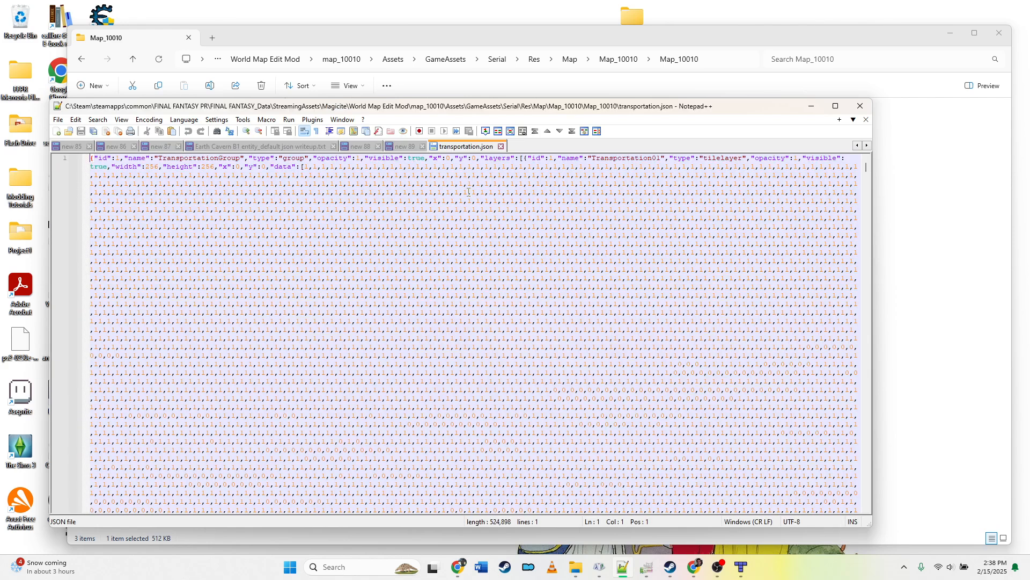
Step: Look over the transportation.json layer data, then bring the Tiled window with the edited map back up
click(468, 192)
drag(865, 168, 888, 162)
click(745, 568)
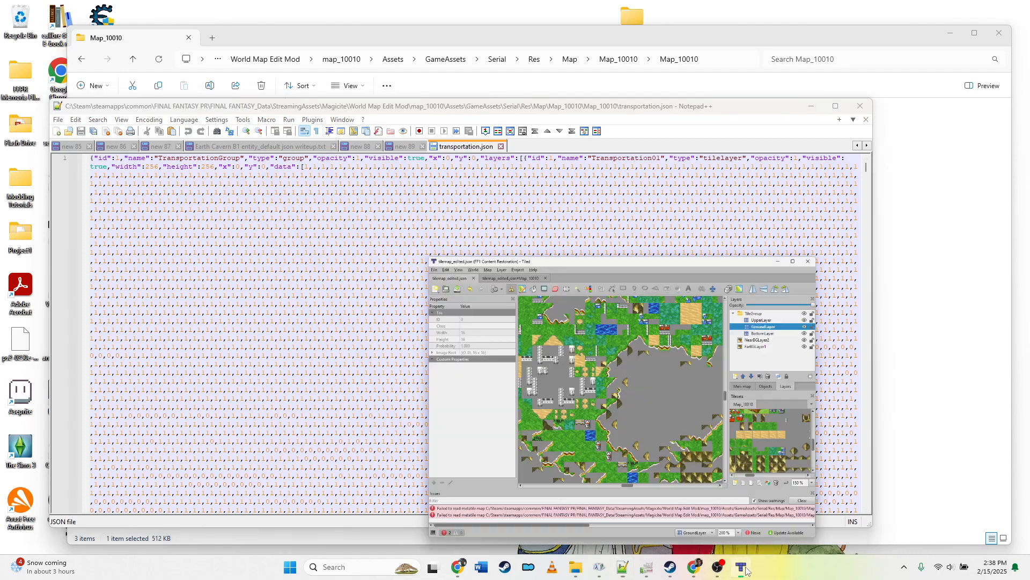
Step: Overwrite Map_10010.png from the open GIMP image, then minimize GIMP
click(647, 568)
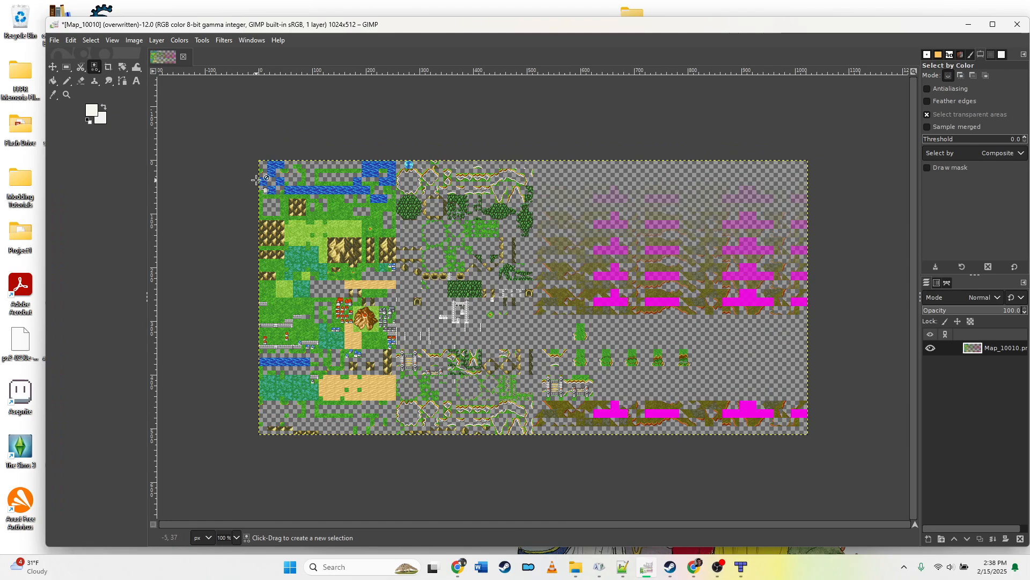
click(54, 40)
click(107, 206)
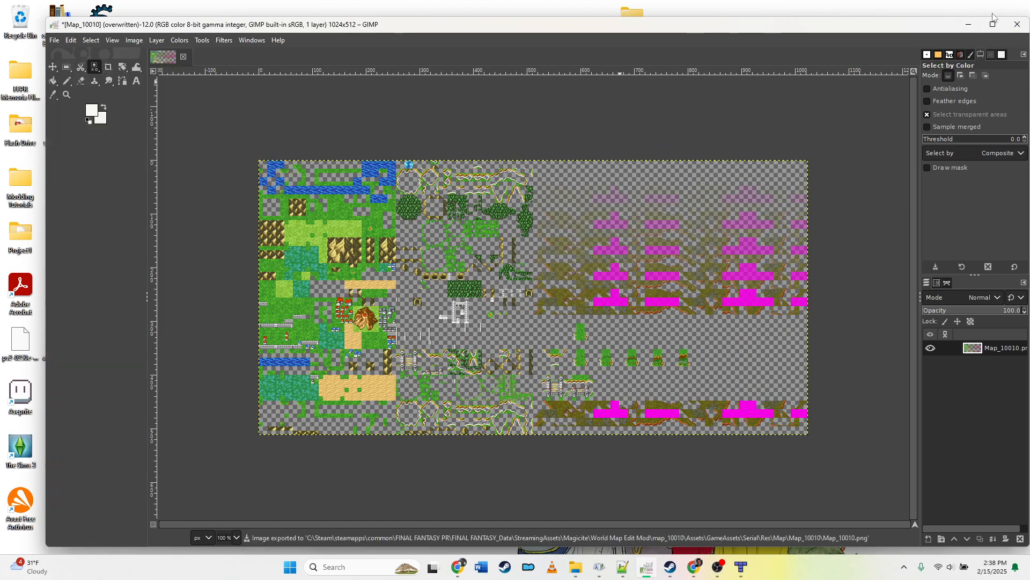
click(969, 24)
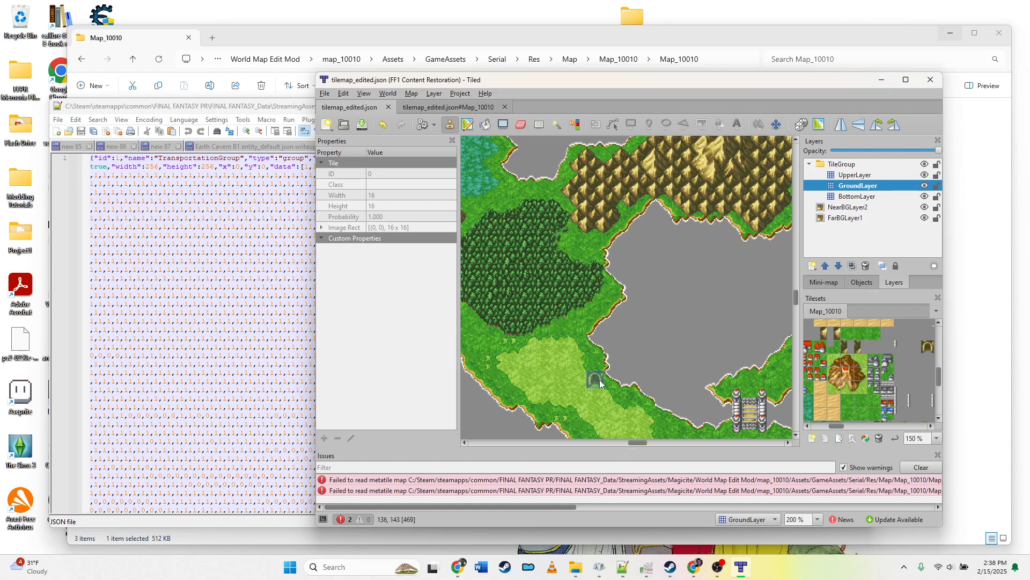
Step: Select the GroundLayer in Tiled and inspect the edited coastline and cave tiles around the map
scroll(630, 443, left, 5)
click(848, 165)
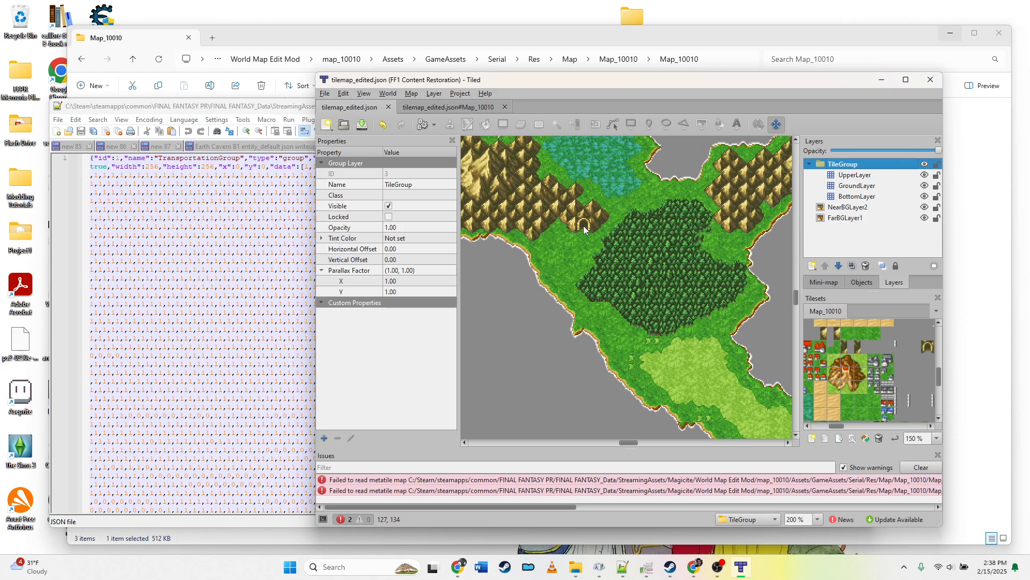
click(850, 186)
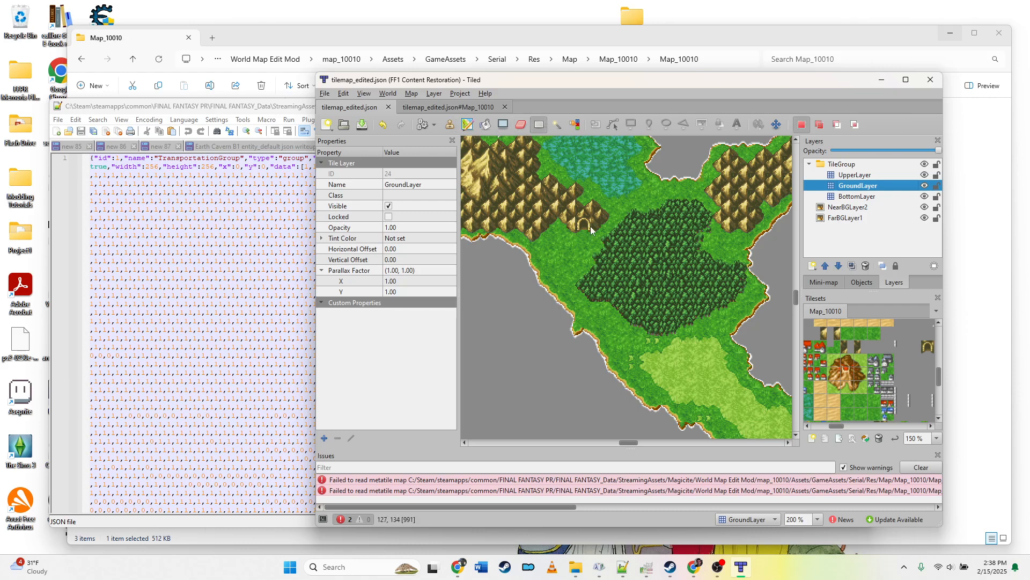
click(450, 124)
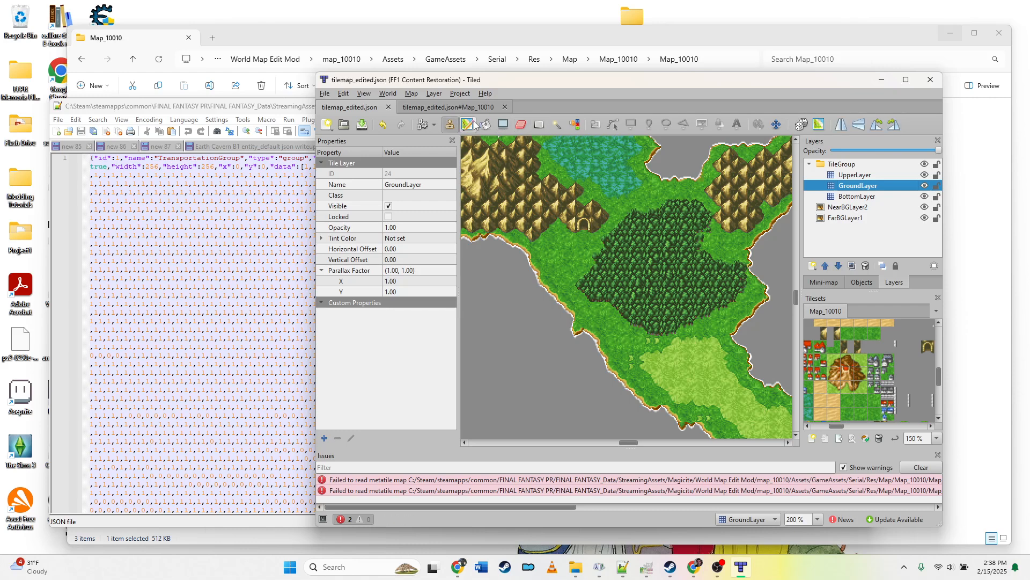
click(503, 125)
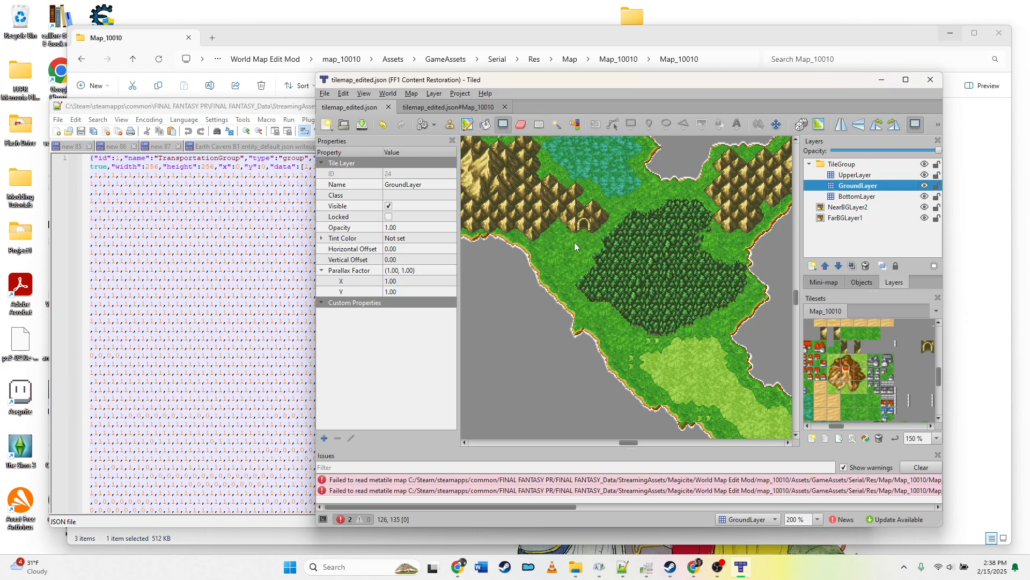
click(519, 127)
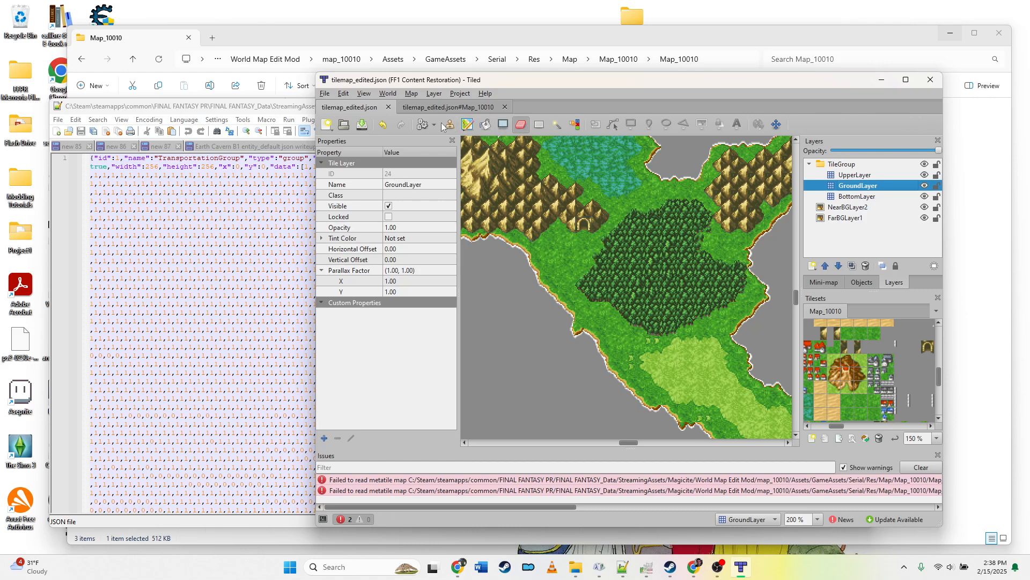
click(449, 124)
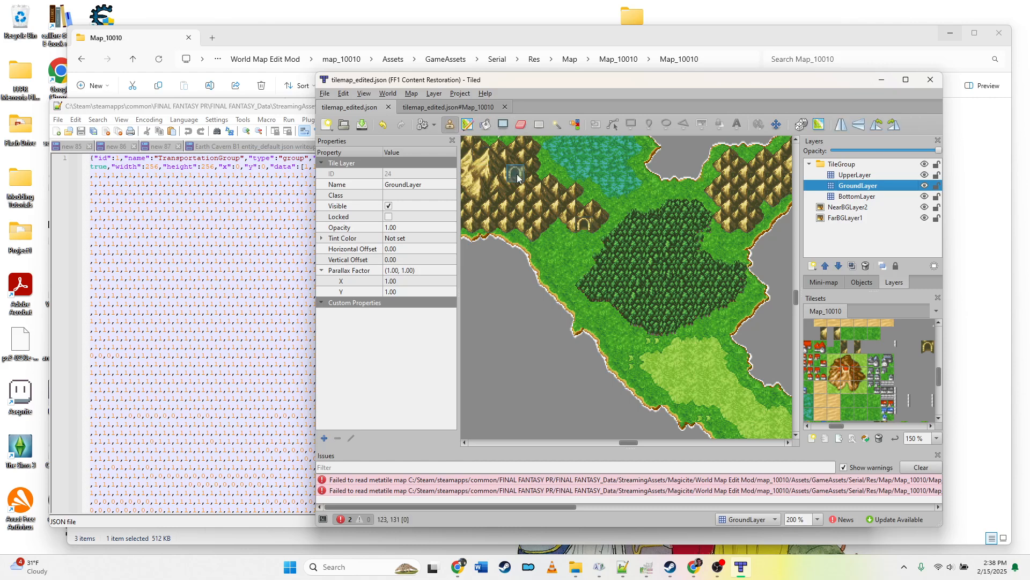
click(585, 230)
drag(634, 443, 626, 442)
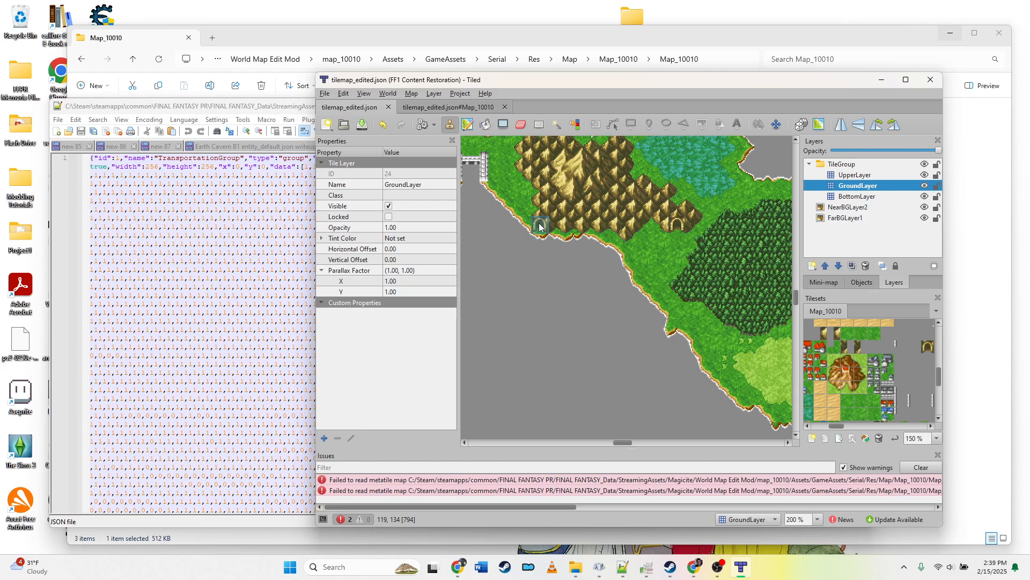
Step: Open a new Notepad++ document and note the tile-count sum 8+2, comparing against the Tiled map
mouse_move(622, 566)
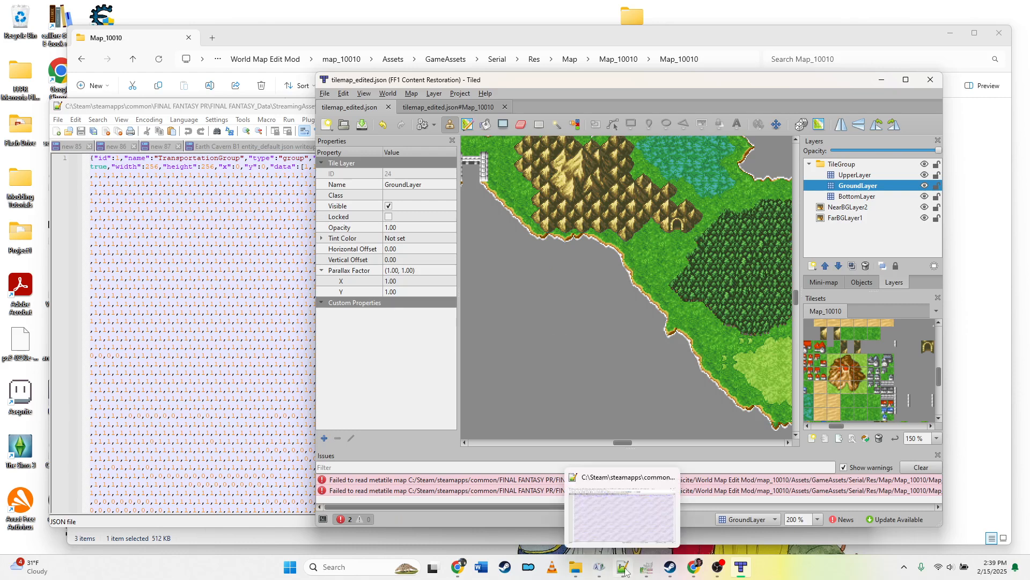
click(610, 539)
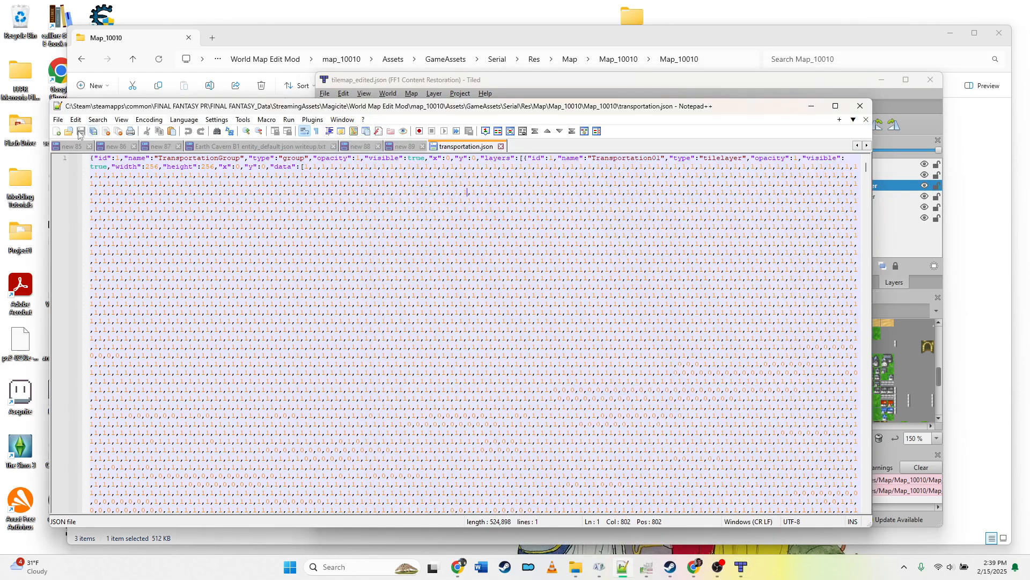
click(57, 131)
text(7)
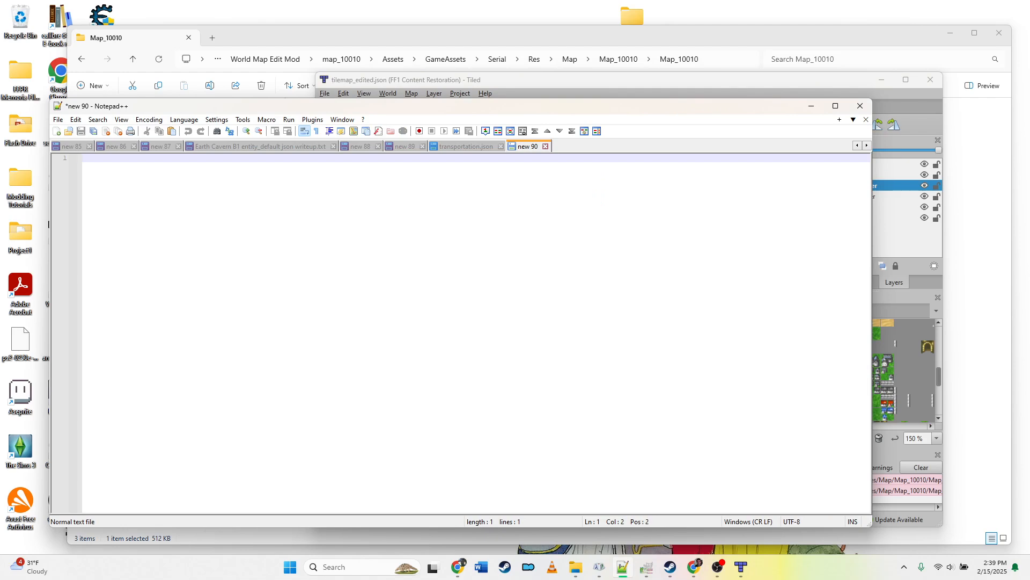
click(894, 115)
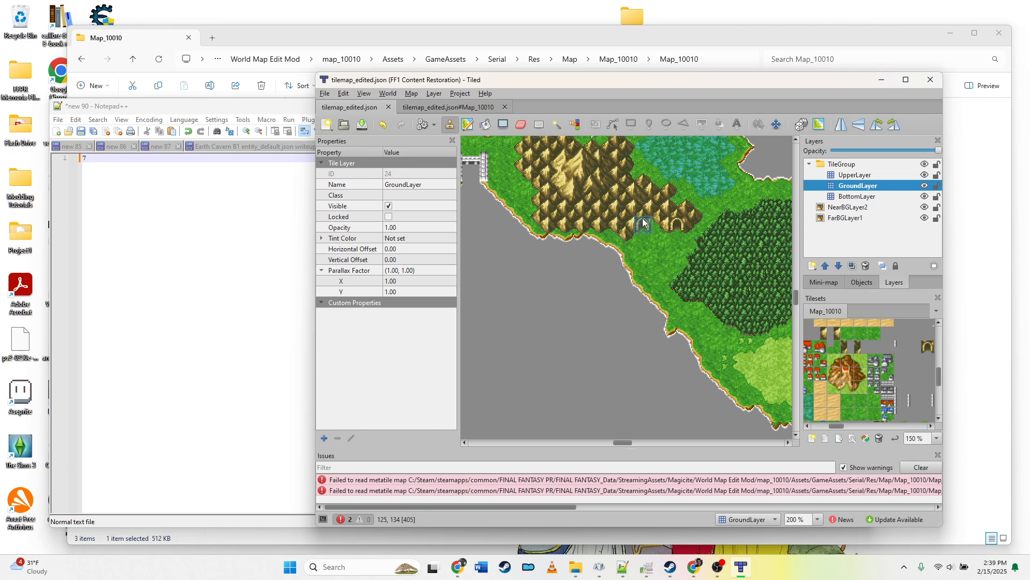
click(203, 158)
text(+3)
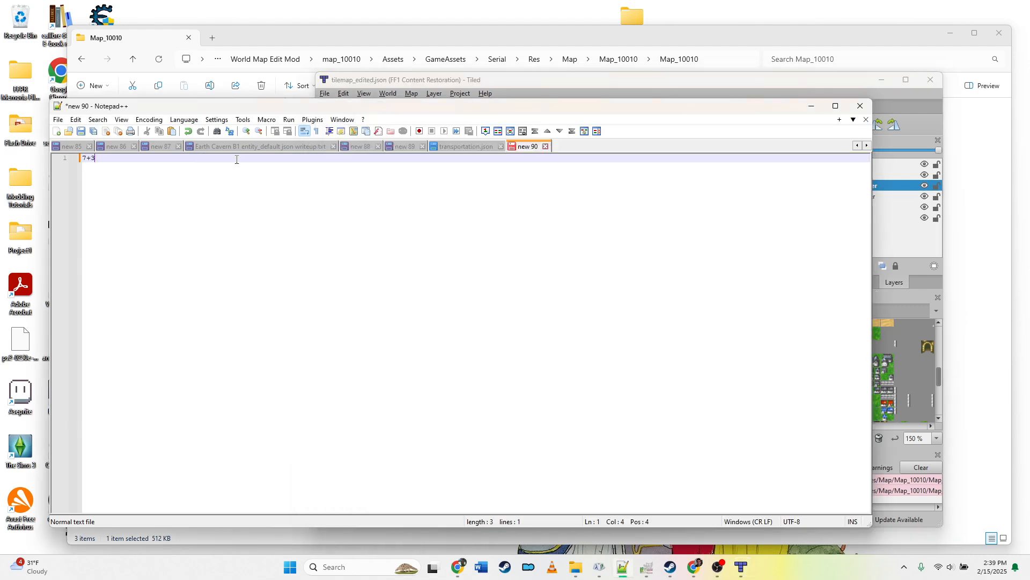
key(BackSpace)
key(BackSpace)
key(BackSpace)
text(8+2)
Step: Check the map further and extend the note's first line with 6,3, starting a new line
click(793, 79)
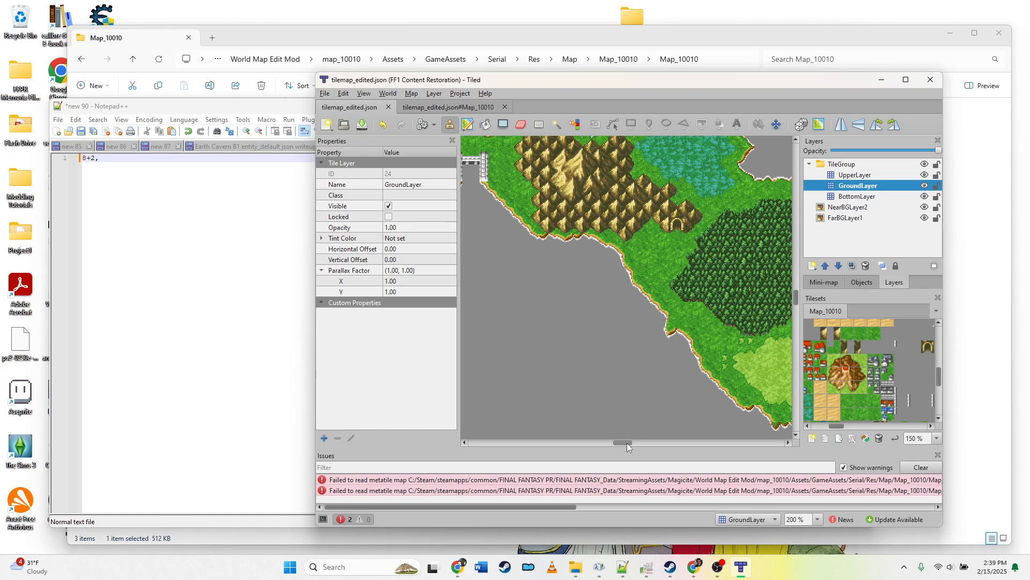
drag(627, 443, 639, 443)
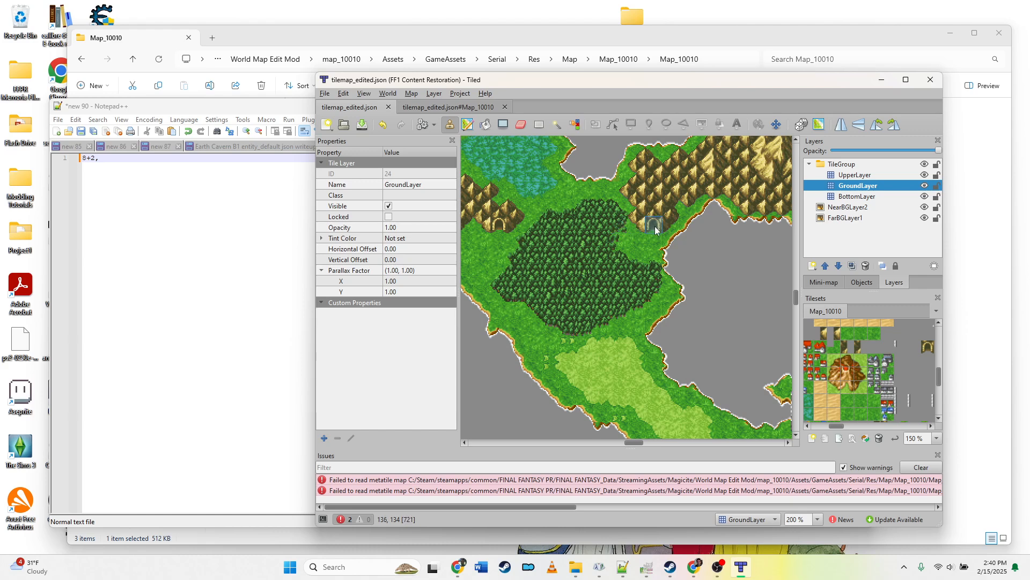
click(233, 164)
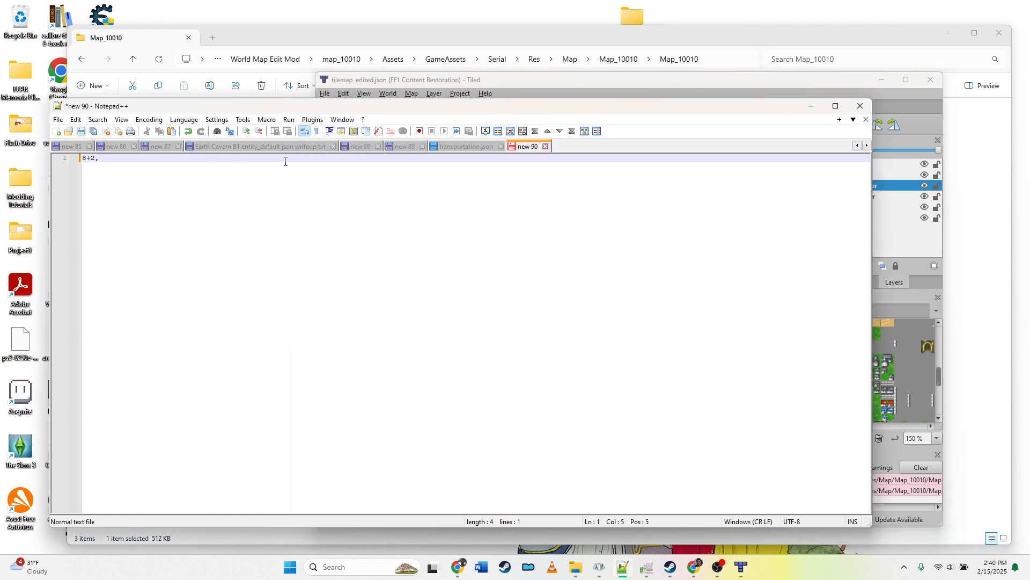
text(6,3)
key(Return)
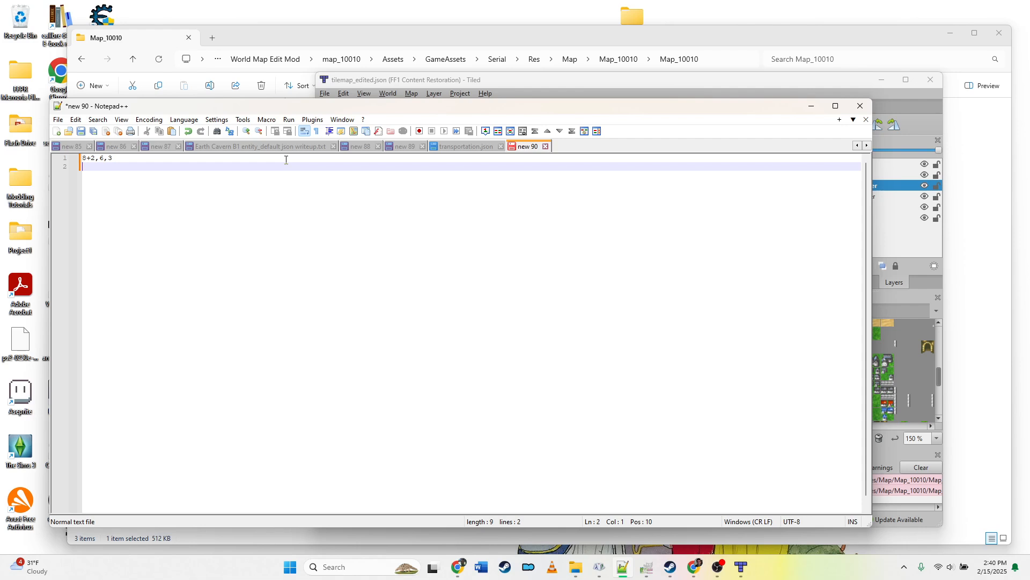
Step: Write the row pattern 1,1,1,1,1,1,1,1,1,1,0,0,0,0,0,0,1,1,1, on the second line and select it
text(1,1,1,1,1,1,1,1,1,1,0,0,0,0,0,0,1,1,1,)
key(shift+Home)
key(ctrl+c)
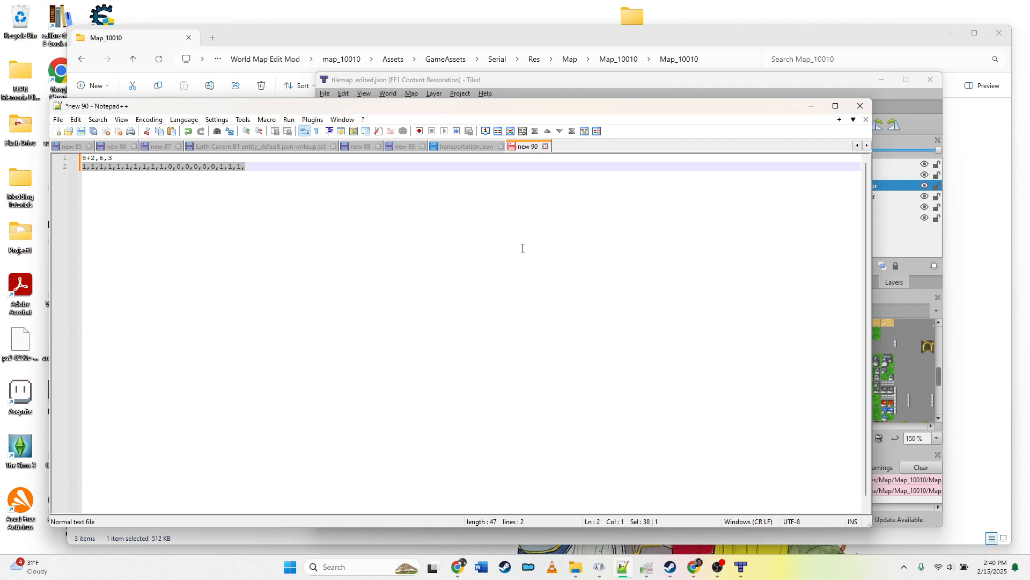
Step: Search transportation.json for the copied row pattern, stepping through several matches, then close the Find dialog
click(465, 147)
click(106, 122)
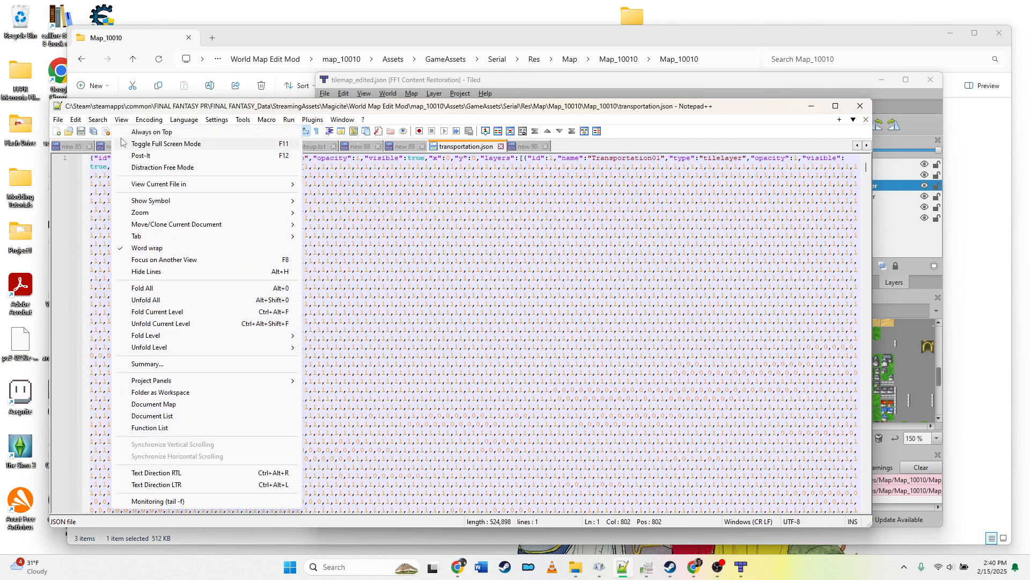
click(116, 132)
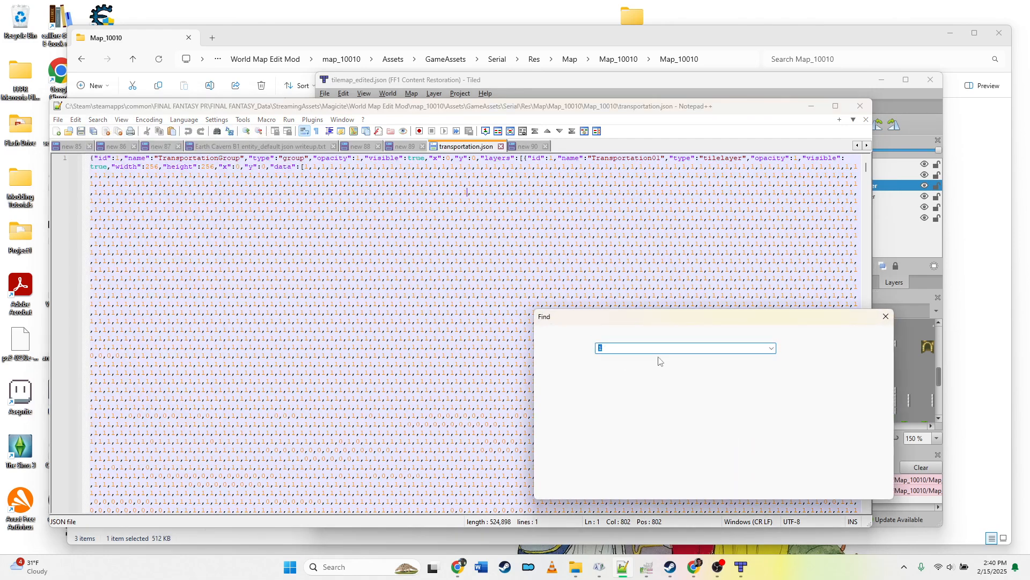
key(ctrl+v)
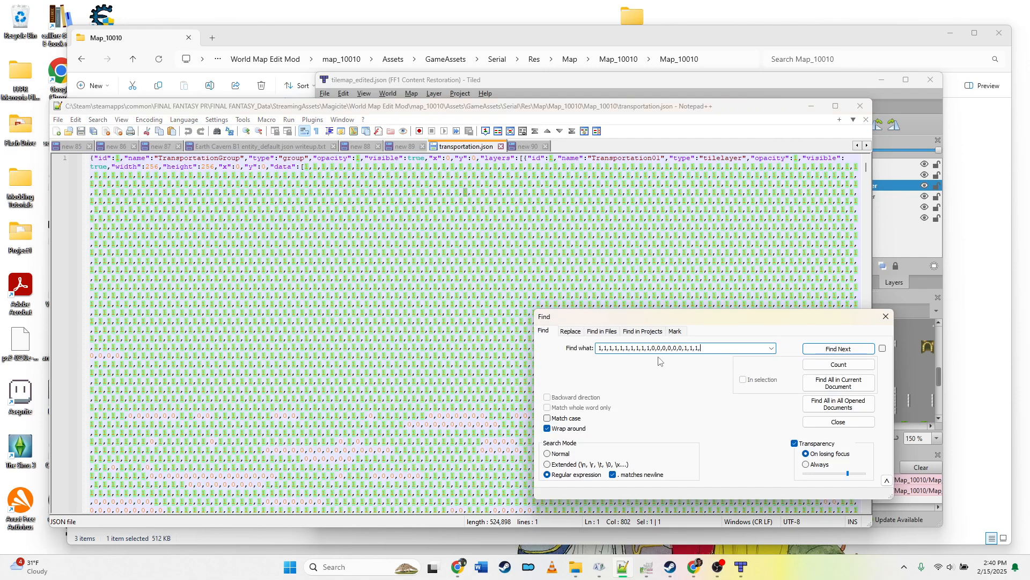
click(839, 349)
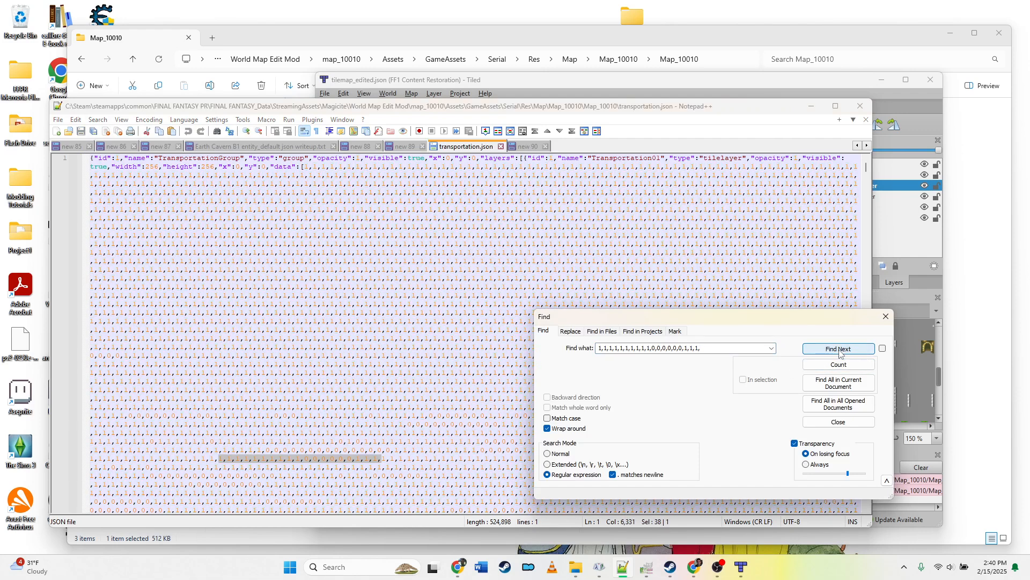
click(839, 349)
click(838, 349)
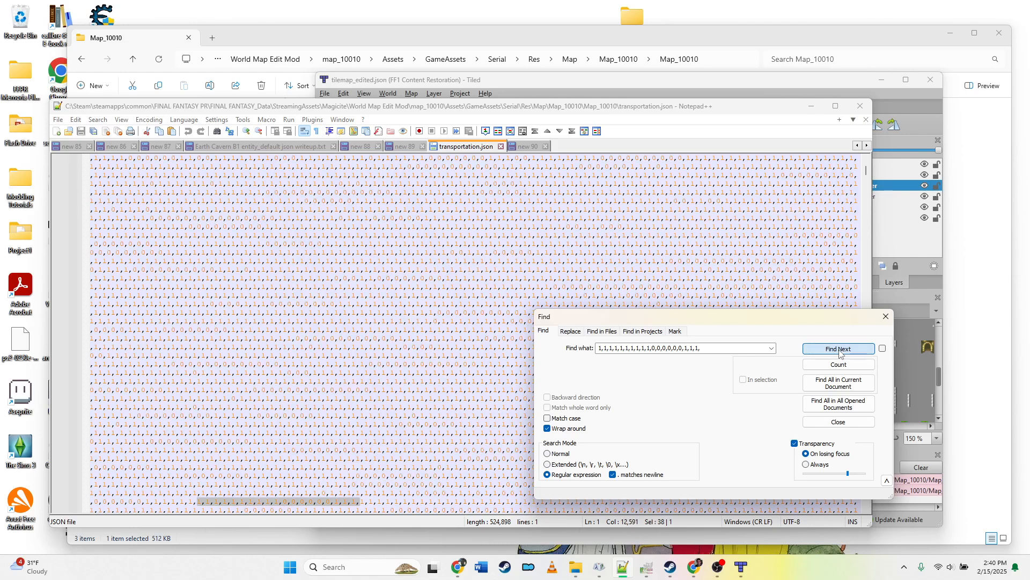
click(839, 349)
click(885, 317)
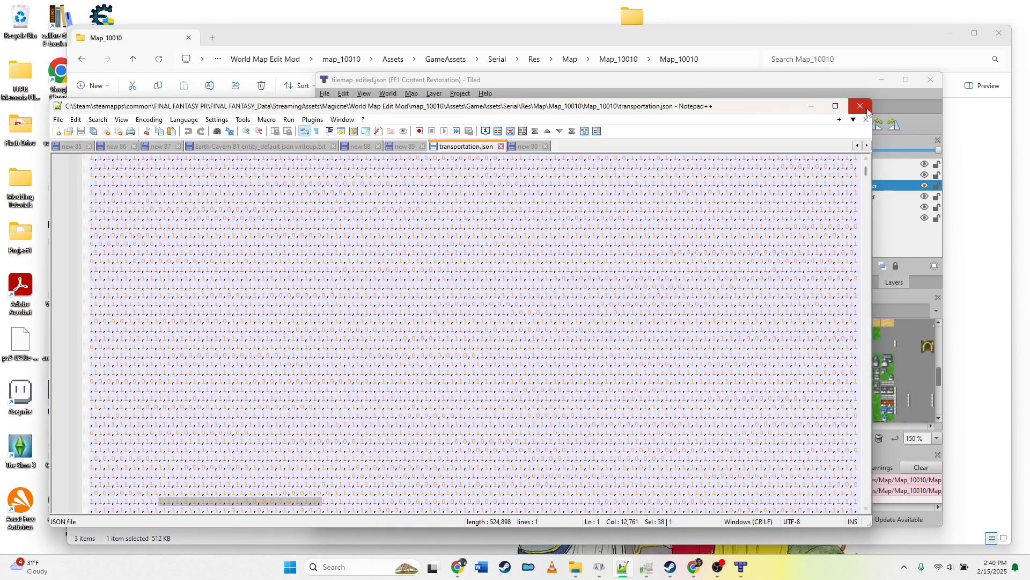
Step: Compare with the Tiled map again and prepend 9+ to the sum on the note's first line
click(825, 88)
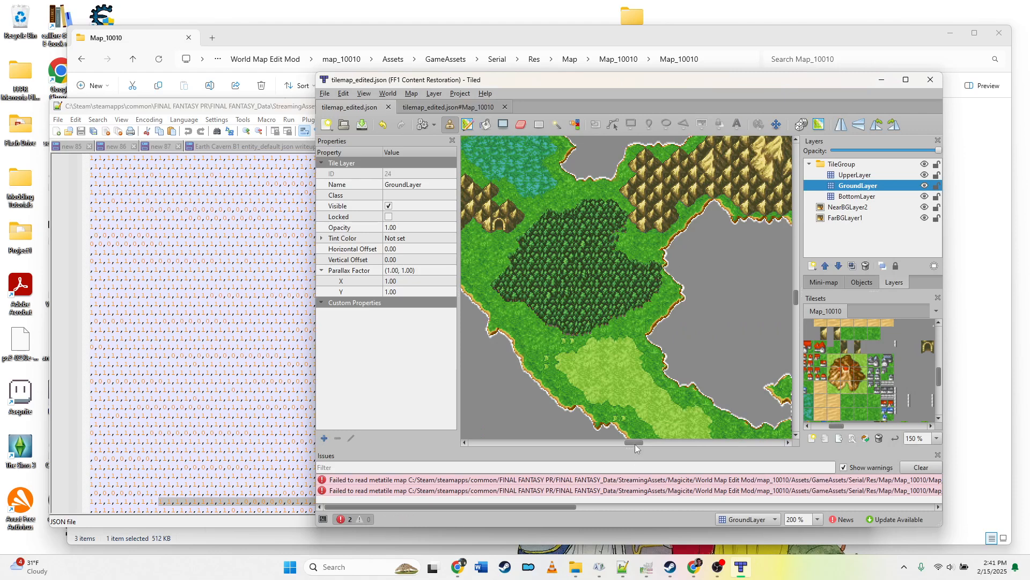
drag(634, 443, 620, 447)
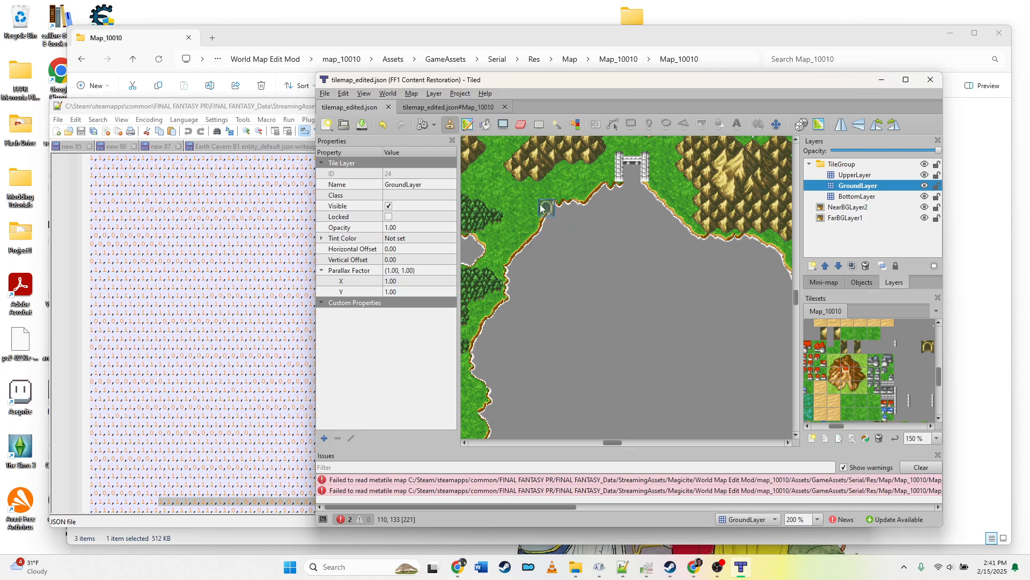
click(212, 107)
click(536, 148)
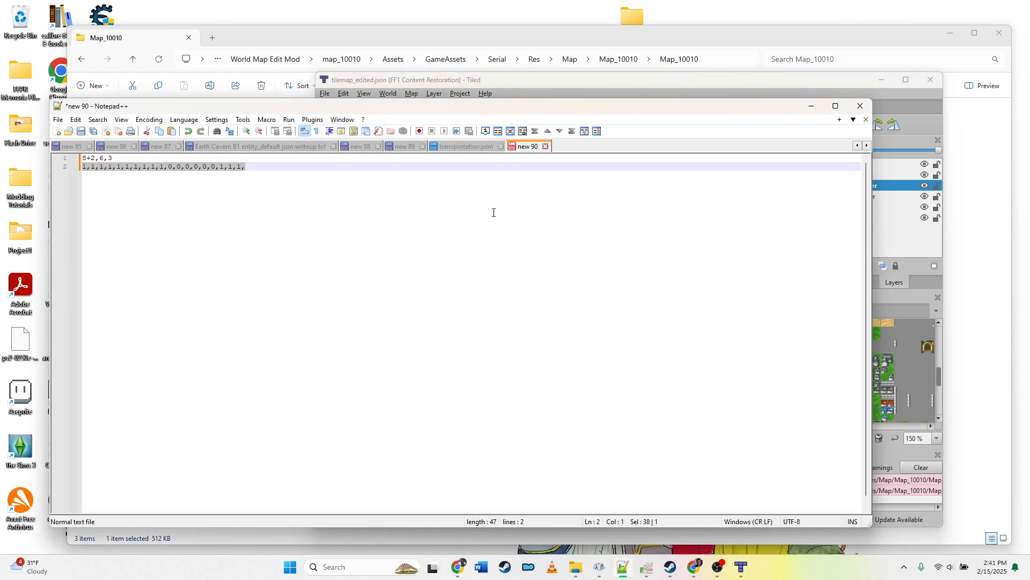
key(Left)
key(Up)
text(9+)
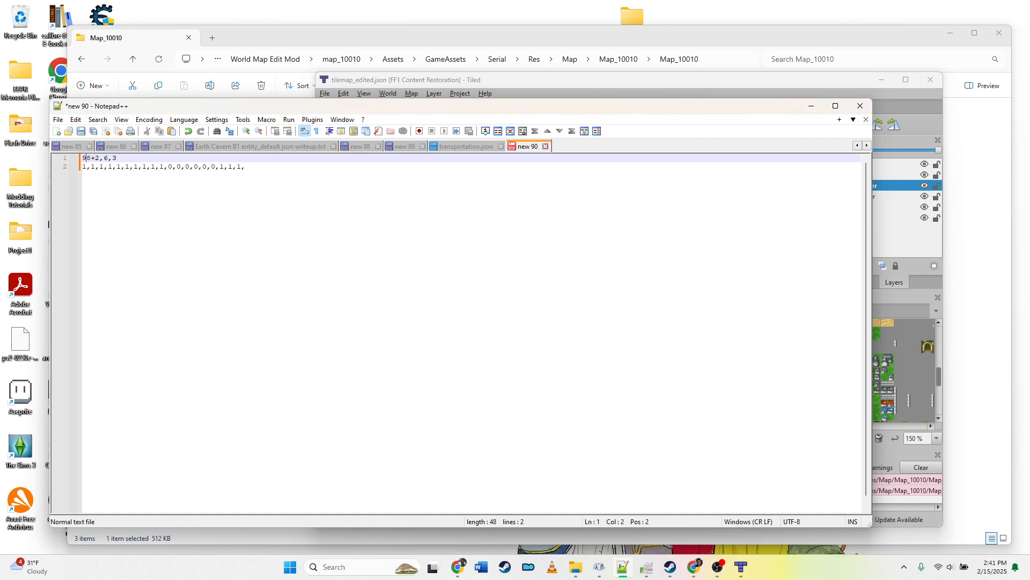
Step: Check the map's western area and prepend 10+ to the sum on the note's first line
click(791, 82)
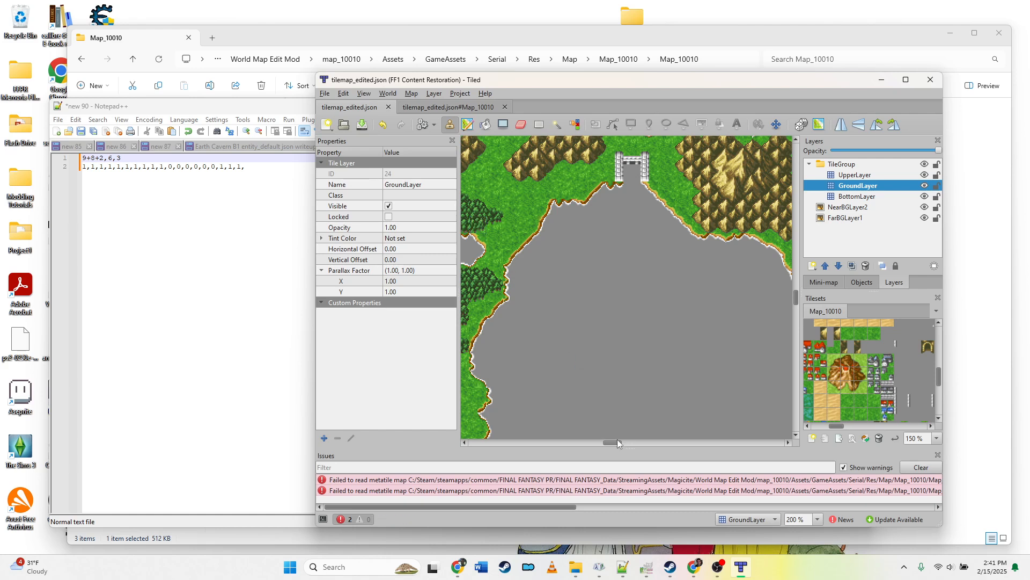
scroll(617, 447, left, 3)
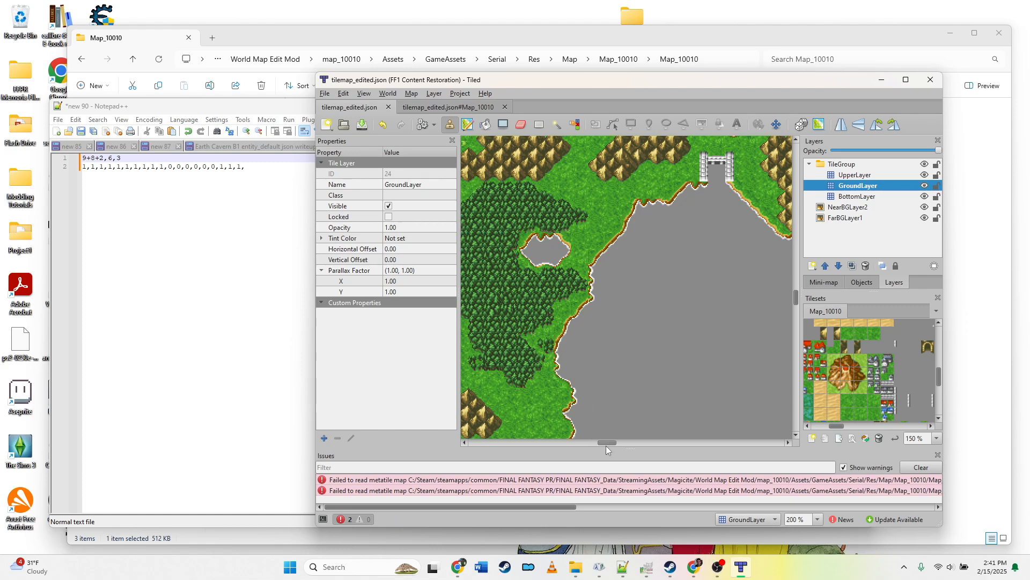
drag(606, 446, 600, 446)
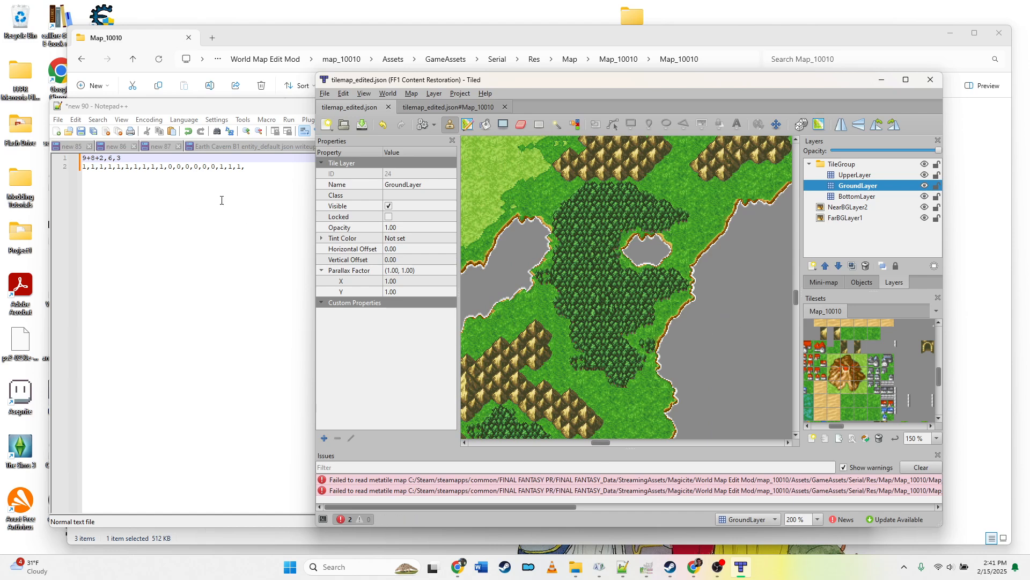
click(220, 156)
key(Home)
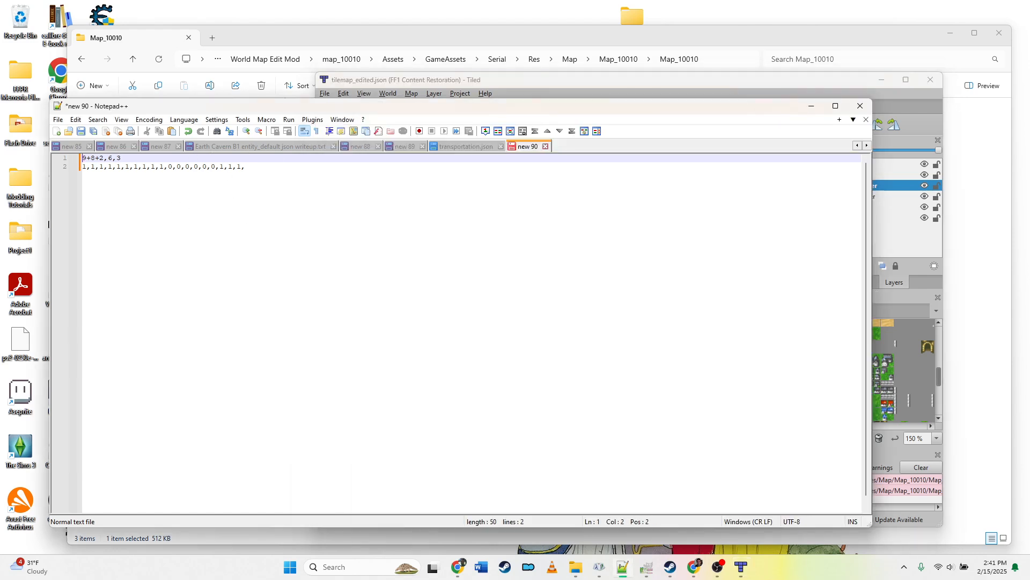
text(10+)
key(Down)
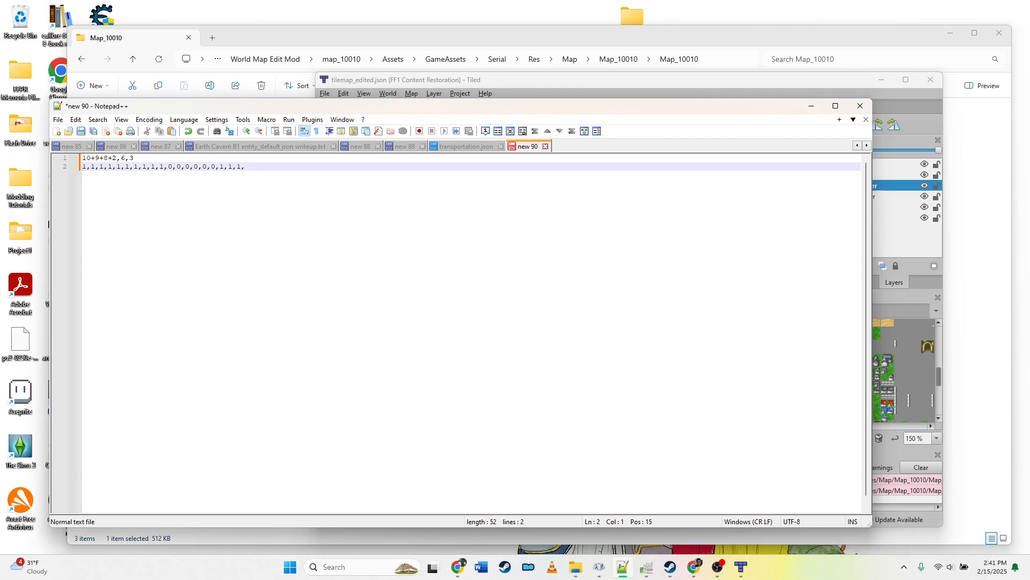
Step: Extend the row pattern on the note's second line with more 1s and ten leading 0s, then select the whole line
text(1,1,1,1,1,1,1,1,1,)
click(82, 167)
text(0,0,0,0,0,0,0,0,0,0,)
key(shift+Home)
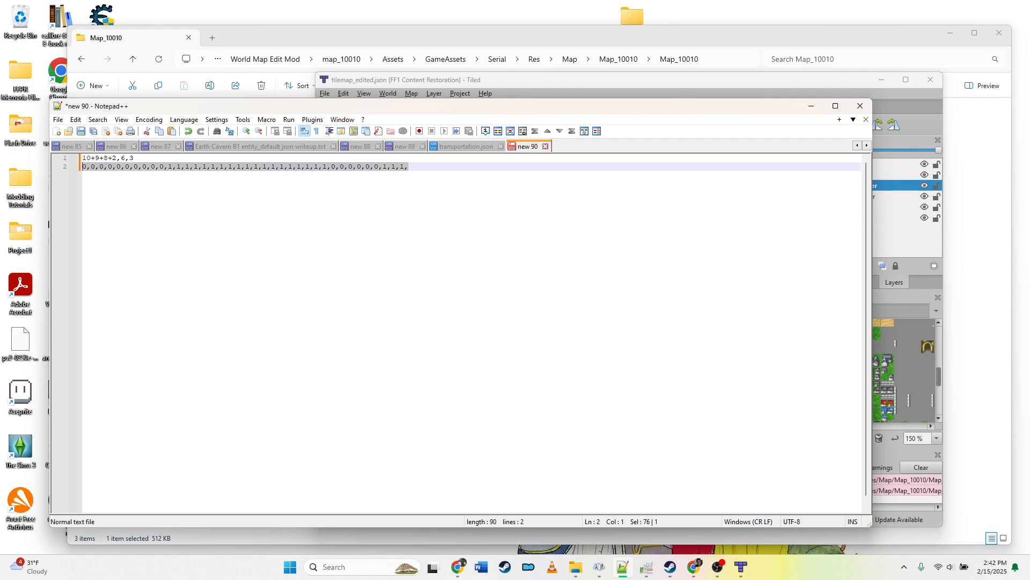
Step: Search transportation.json for the pasted row pattern, stepping to the next matches, then close the Find dialog
click(463, 147)
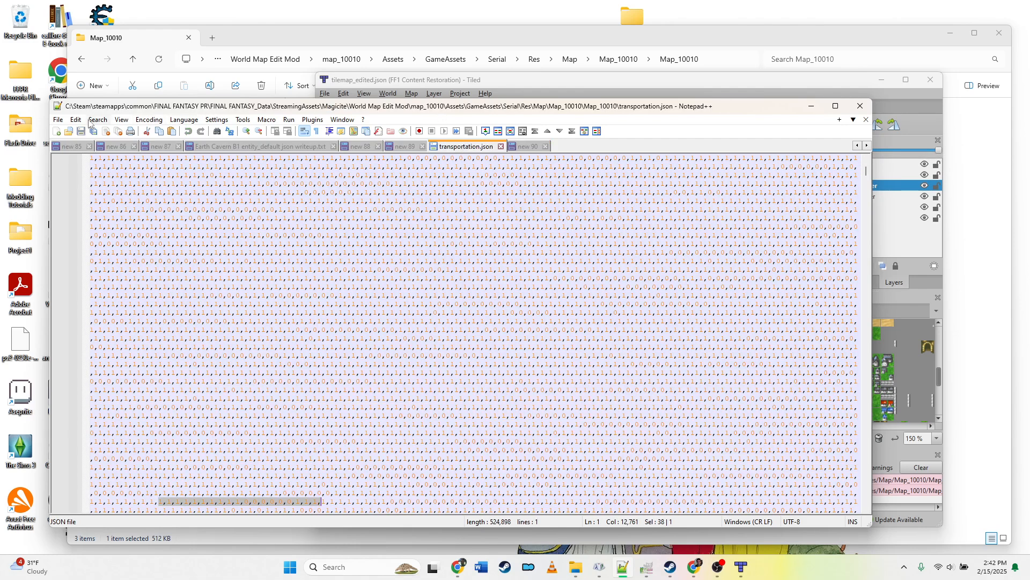
click(99, 120)
click(113, 131)
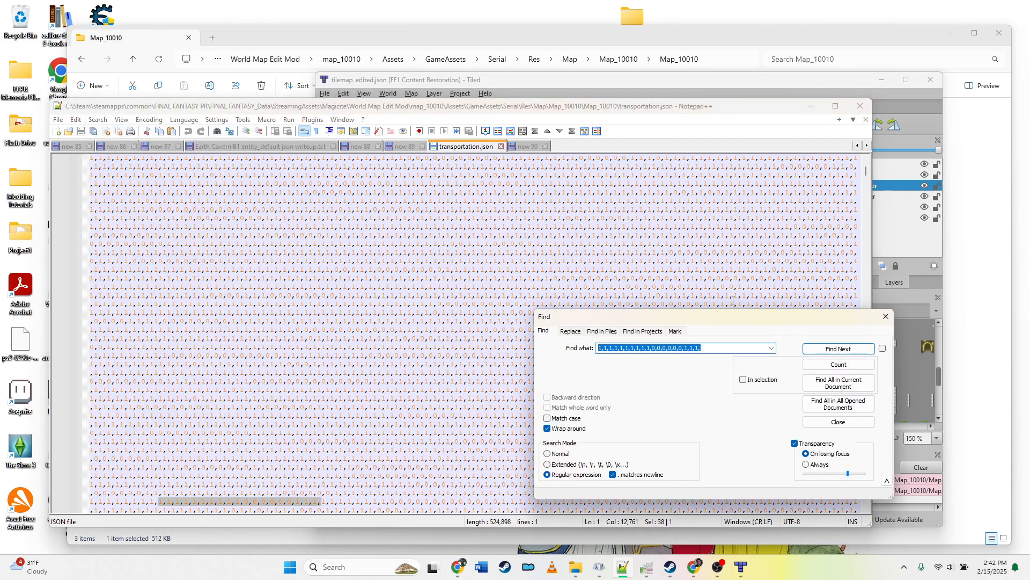
key(ctrl+v)
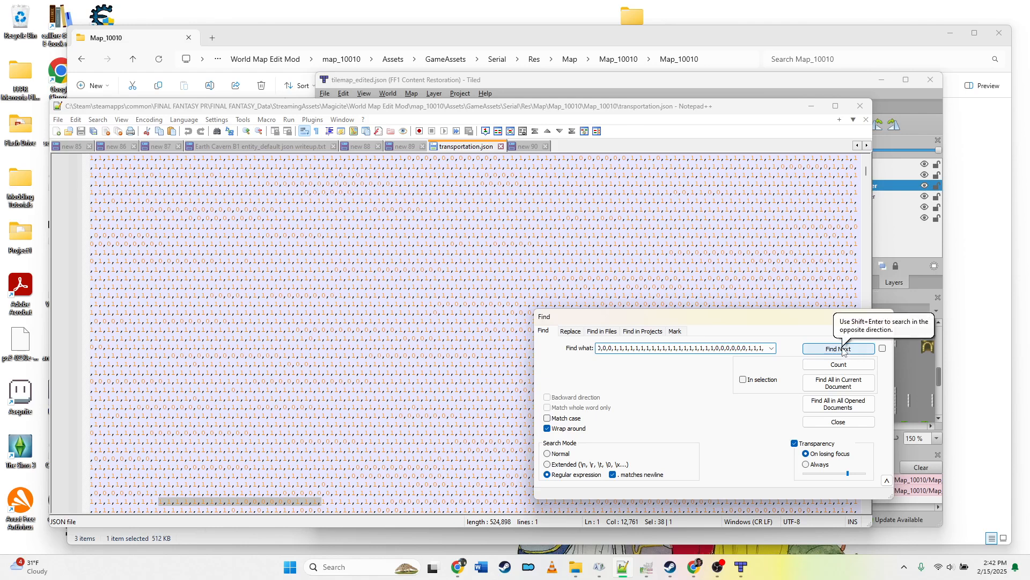
click(843, 348)
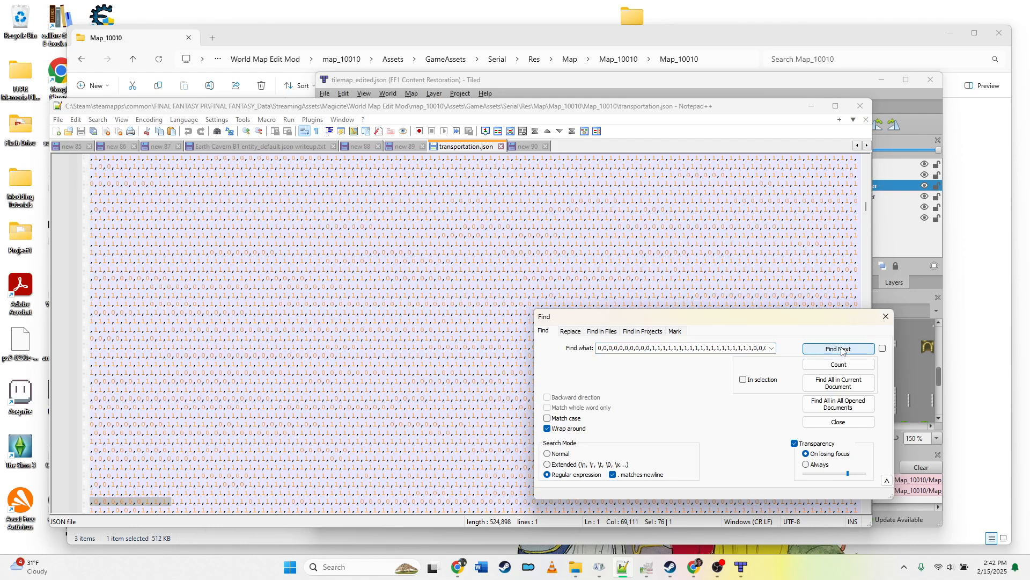
click(843, 349)
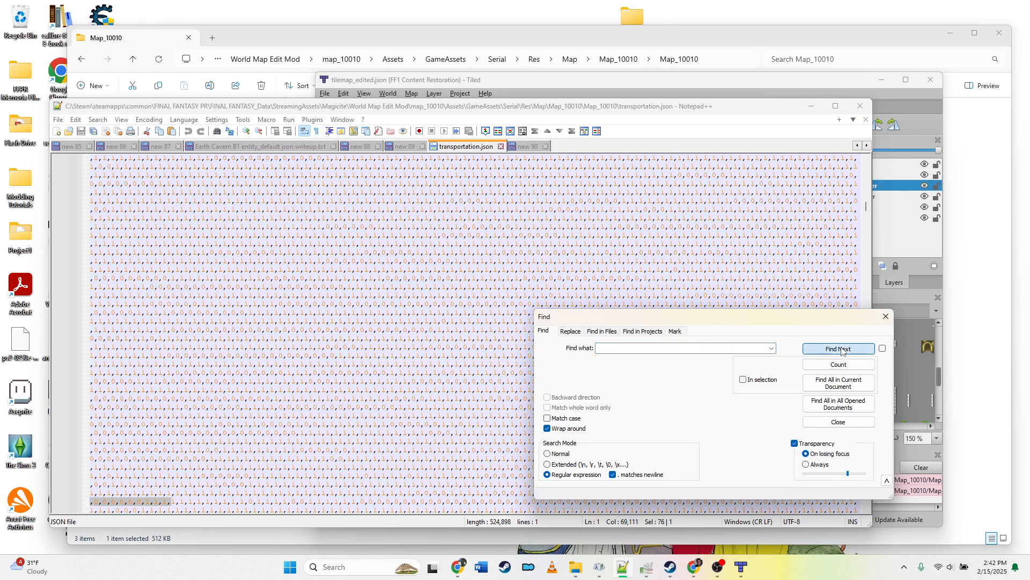
click(885, 317)
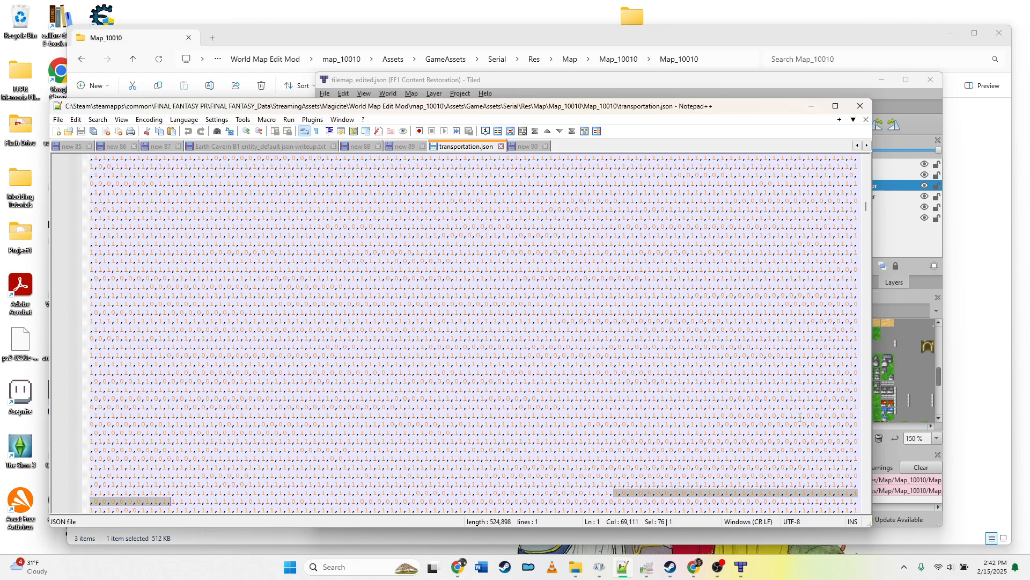
Step: Compare the row pattern in the note with the corresponding area of the map in Tiled
click(600, 83)
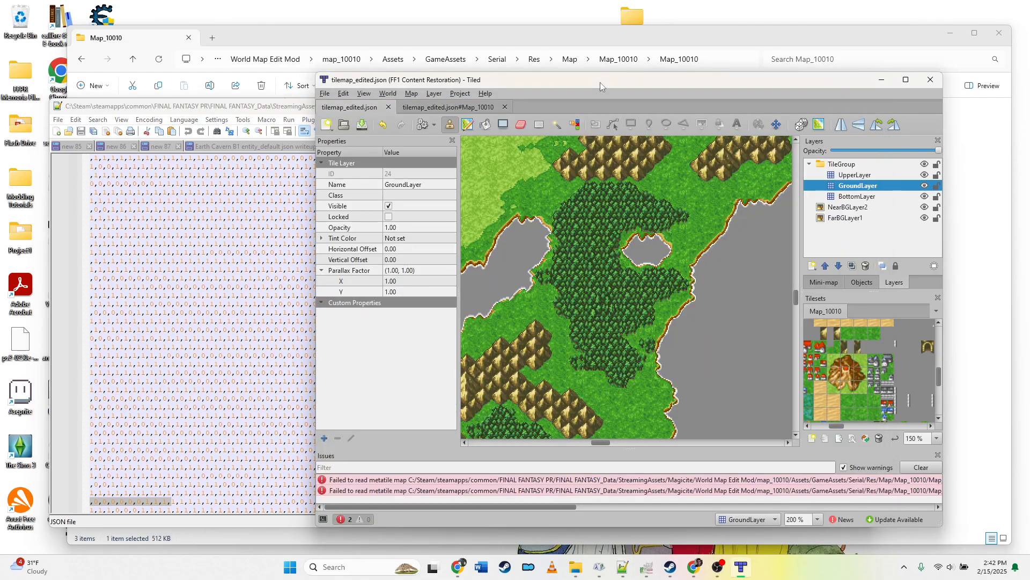
click(296, 39)
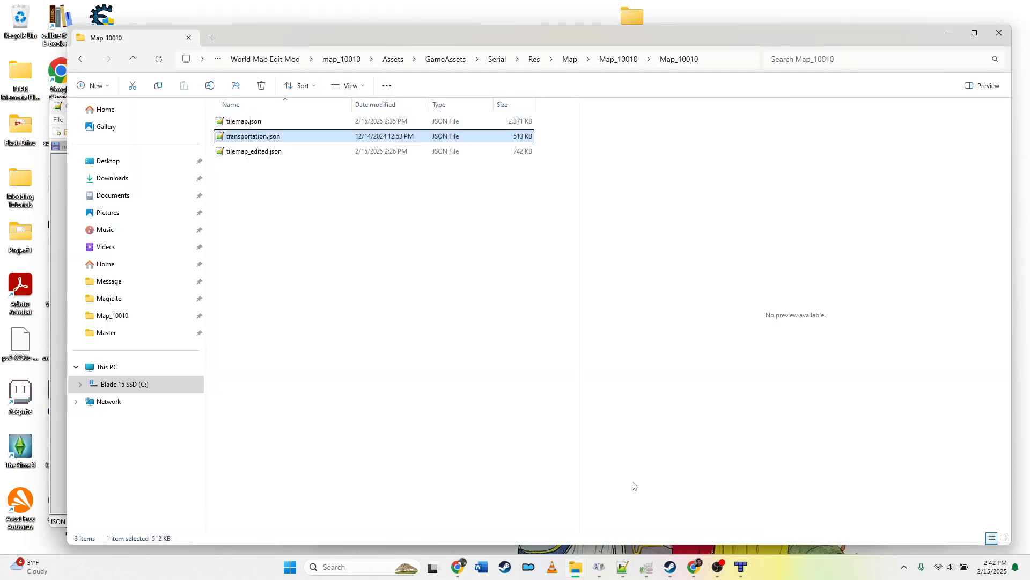
click(622, 567)
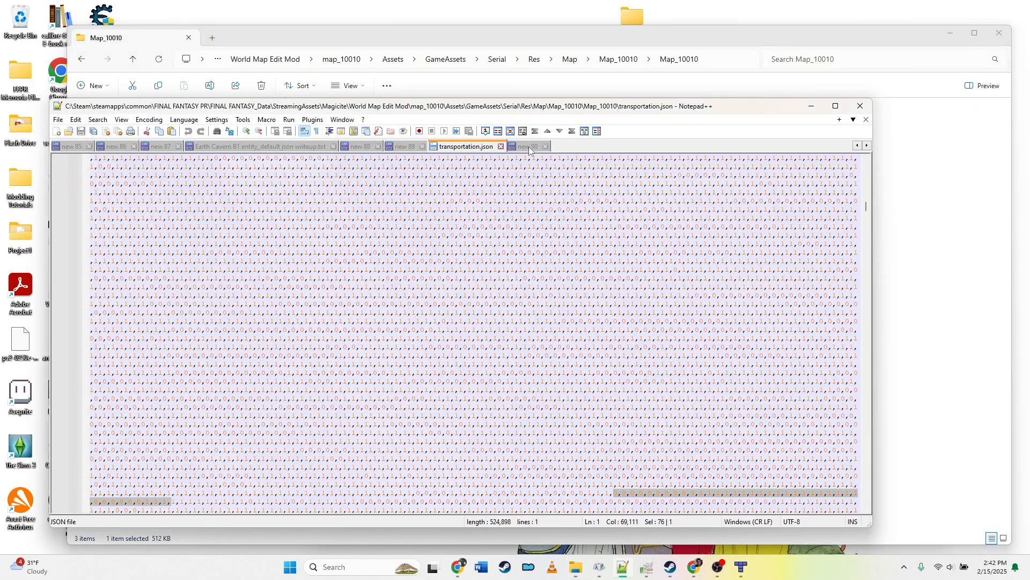
click(528, 146)
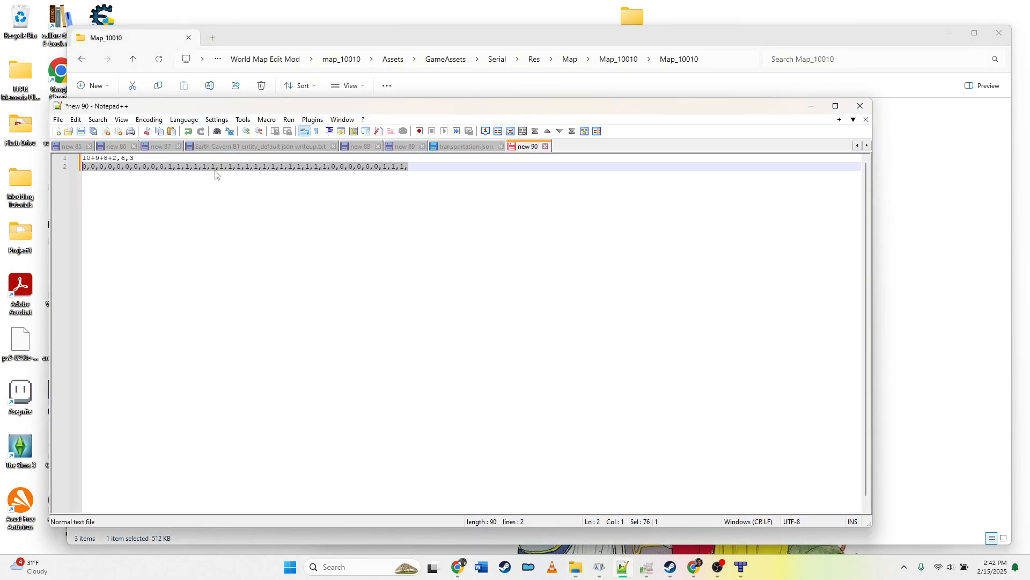
click(194, 166)
click(329, 167)
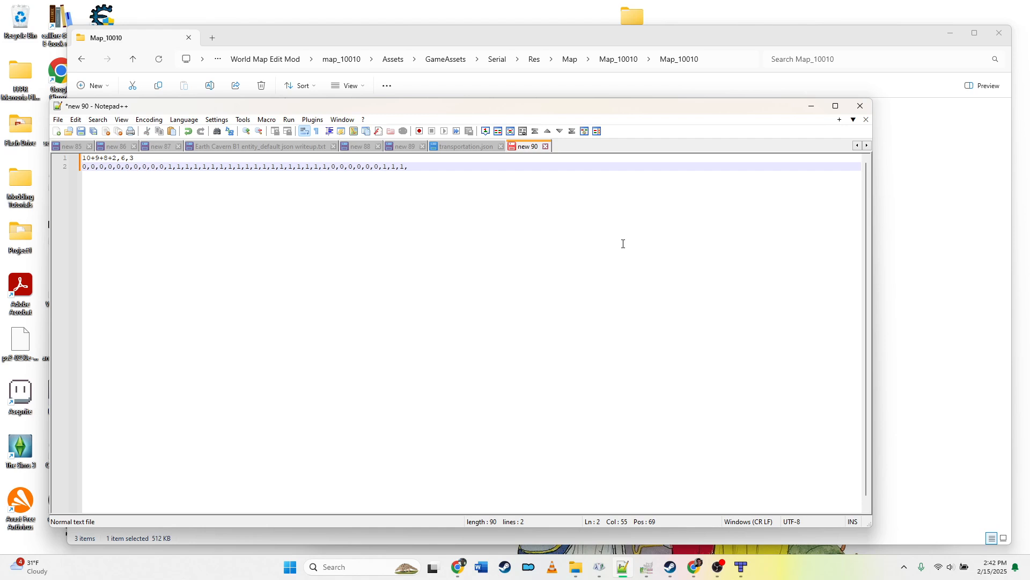
key(shift+Right)
key(Right)
key(Right)
click(741, 567)
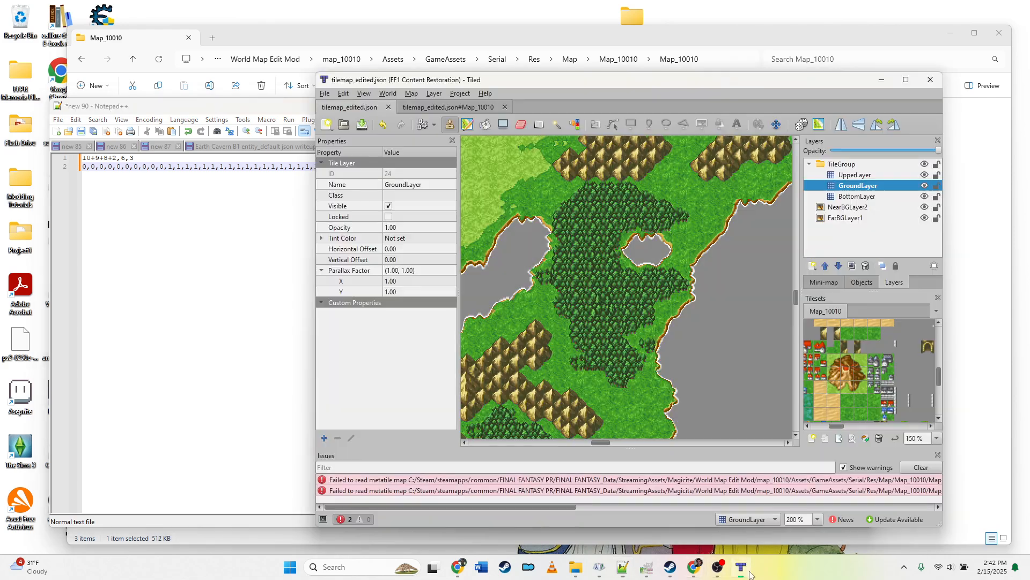
drag(602, 442, 625, 464)
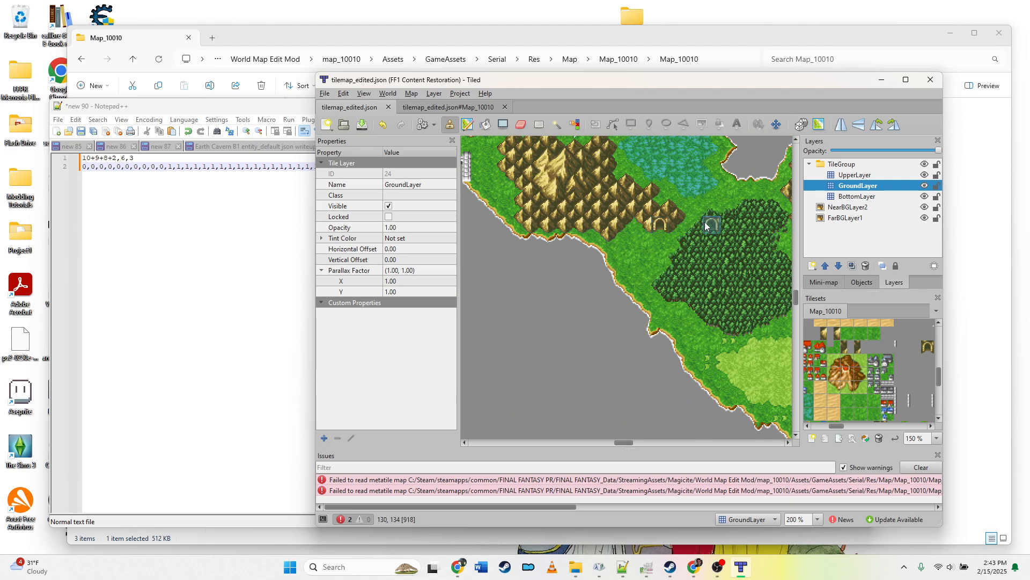
key(alt+Tab)
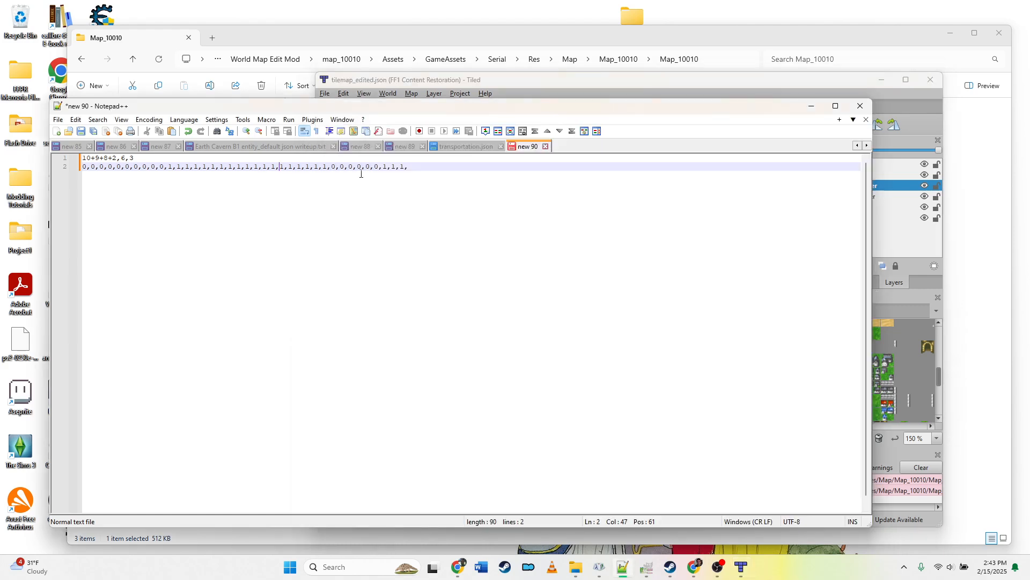
drag(330, 169, 305, 169)
click(316, 168)
Step: In transportation.json, replace the value at the matched tile position with 0 and save the file
click(466, 146)
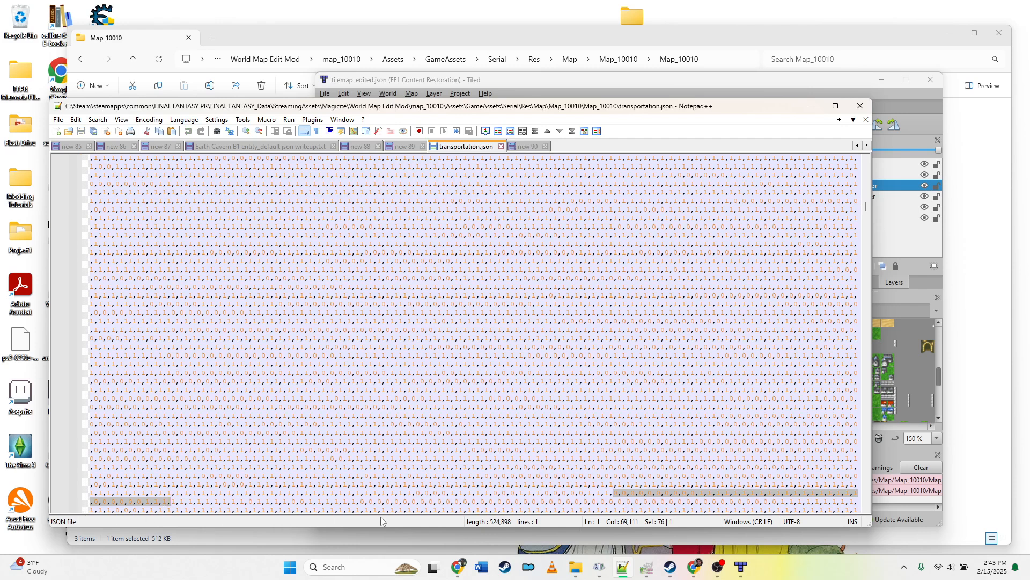
click(95, 502)
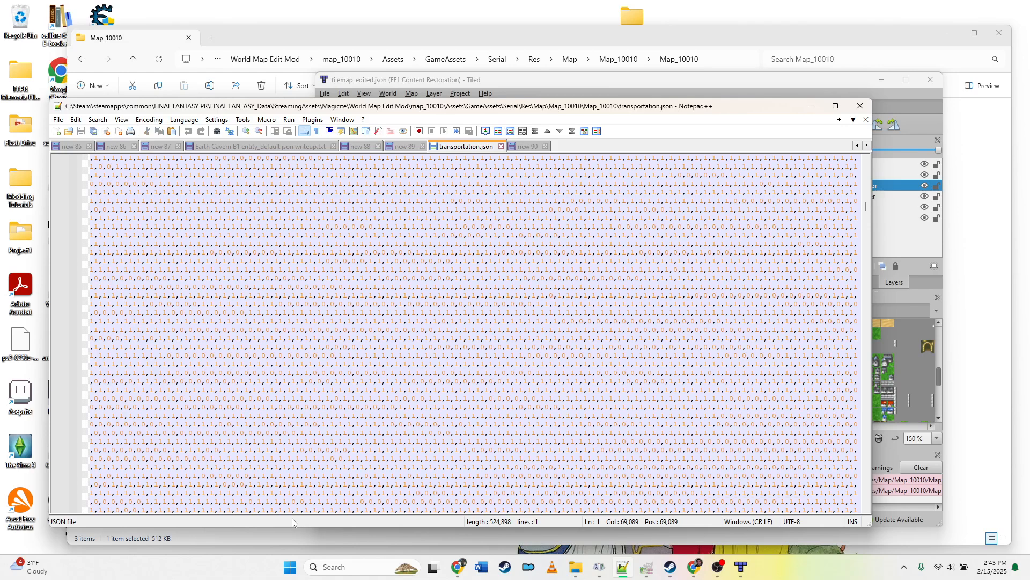
key(Delete)
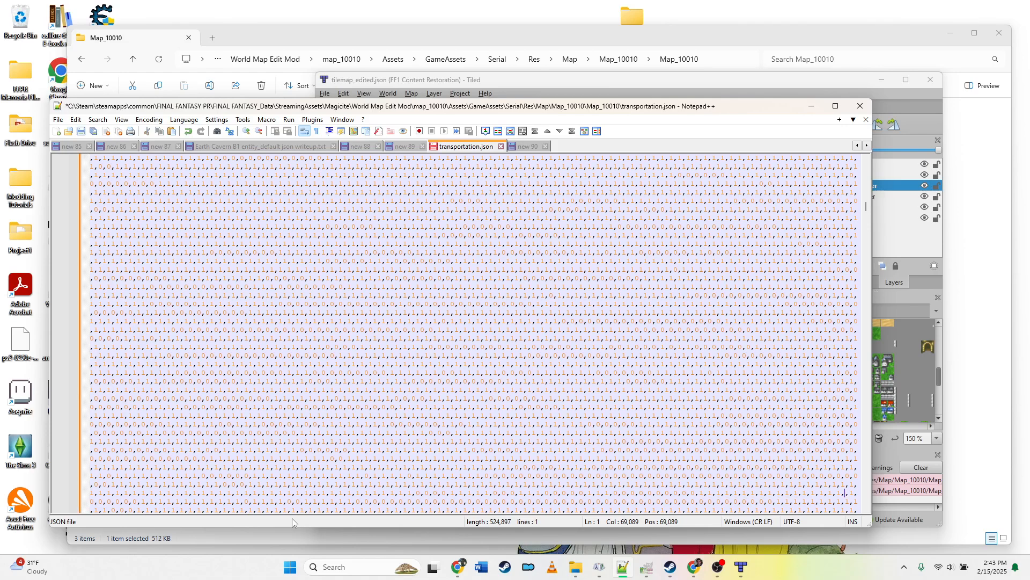
text(0)
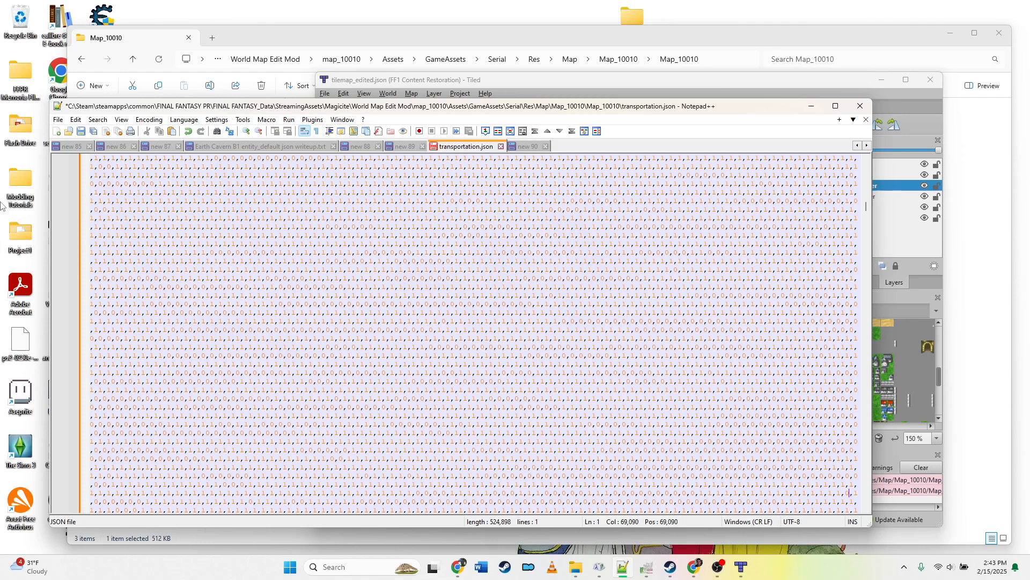
click(81, 131)
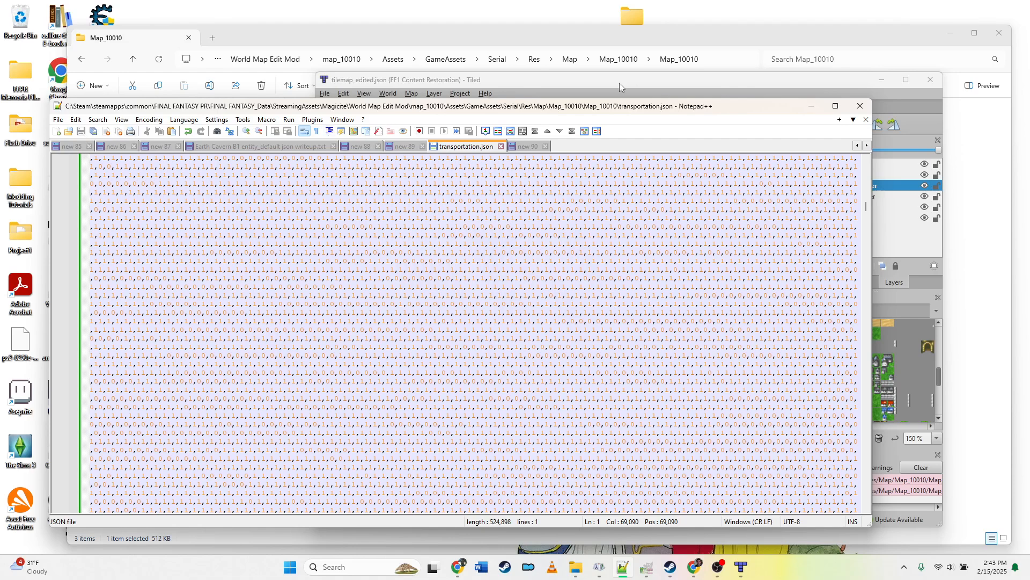
Step: Switch to GIMP, undo the last change to the tileset image and overwrite Map_10010.png
click(811, 106)
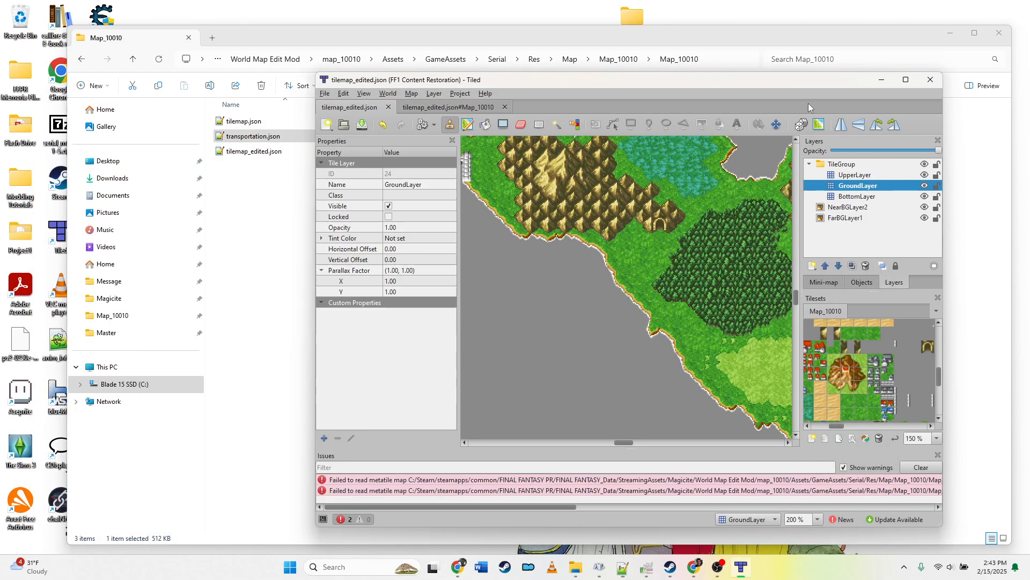
click(882, 79)
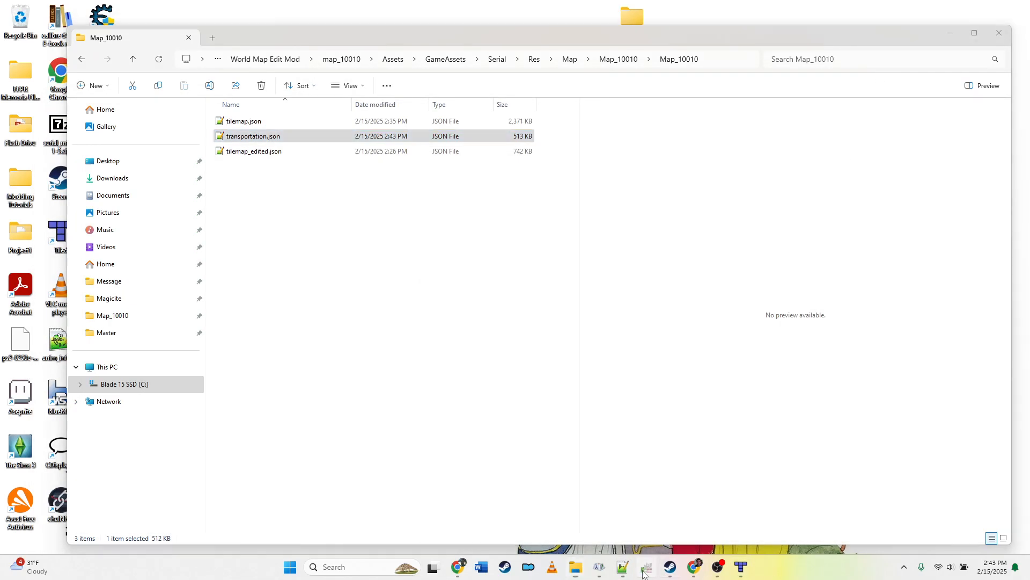
click(646, 567)
key(ctrl)
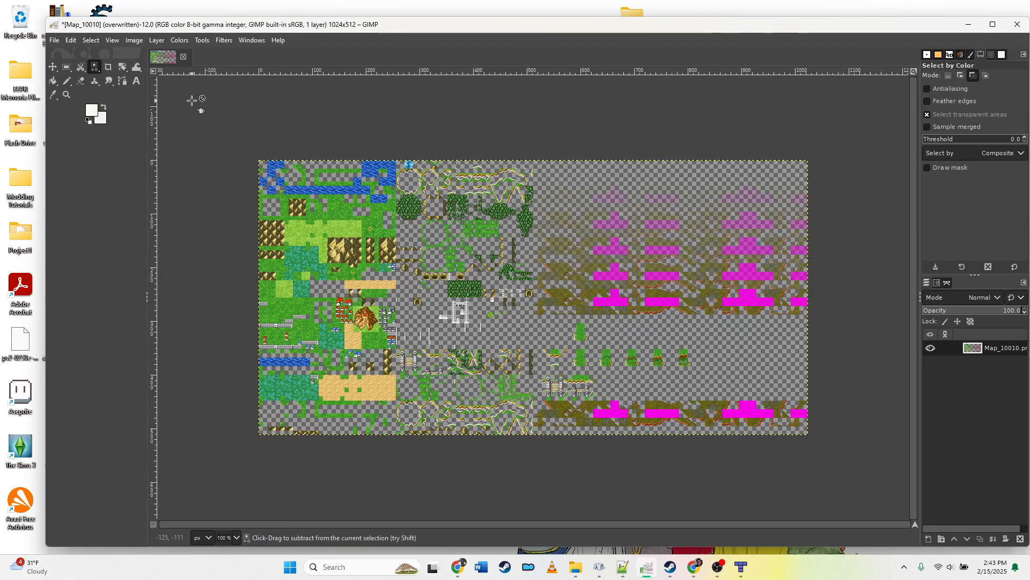
key(ctrl+z)
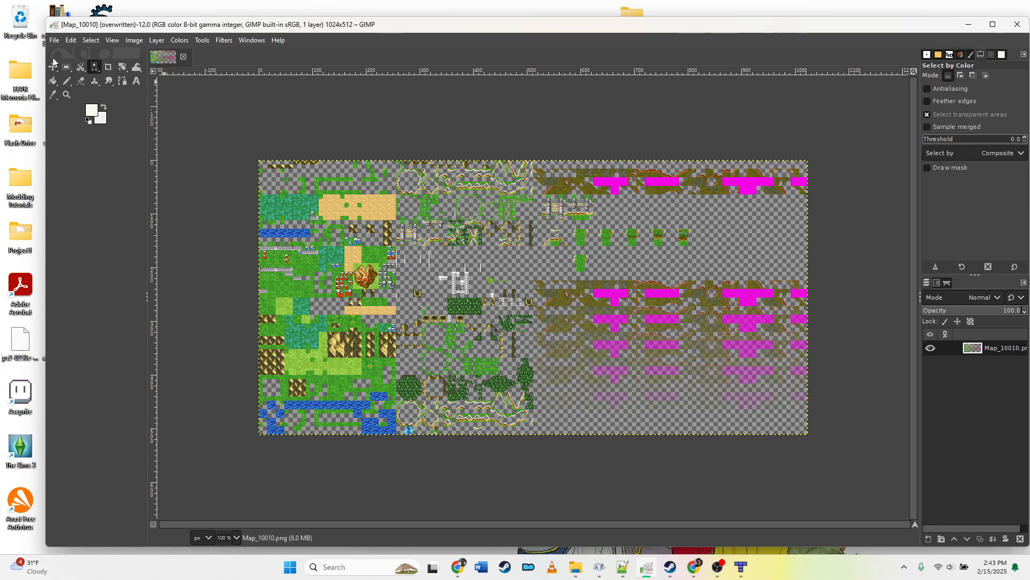
click(53, 41)
click(98, 207)
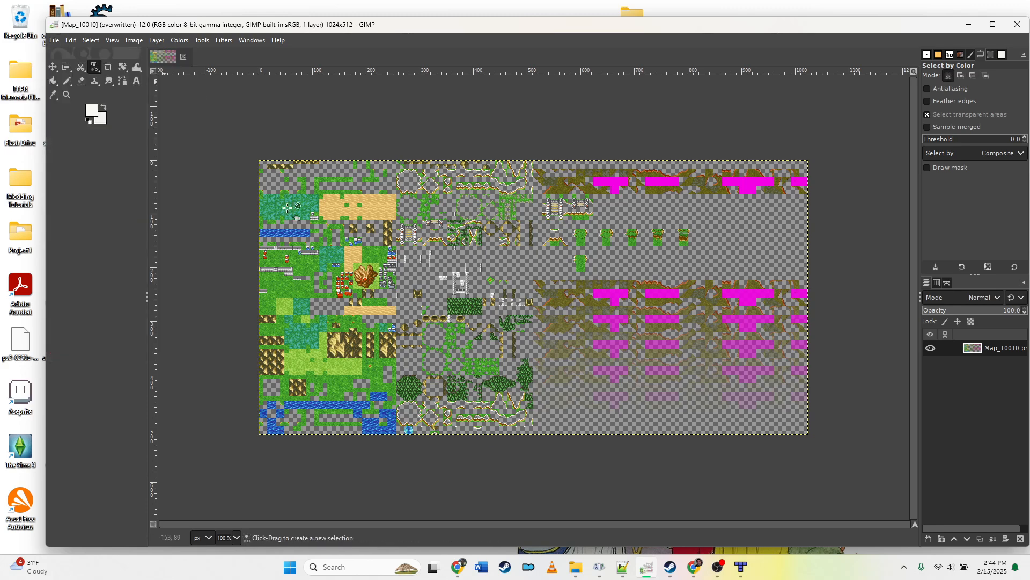
click(969, 27)
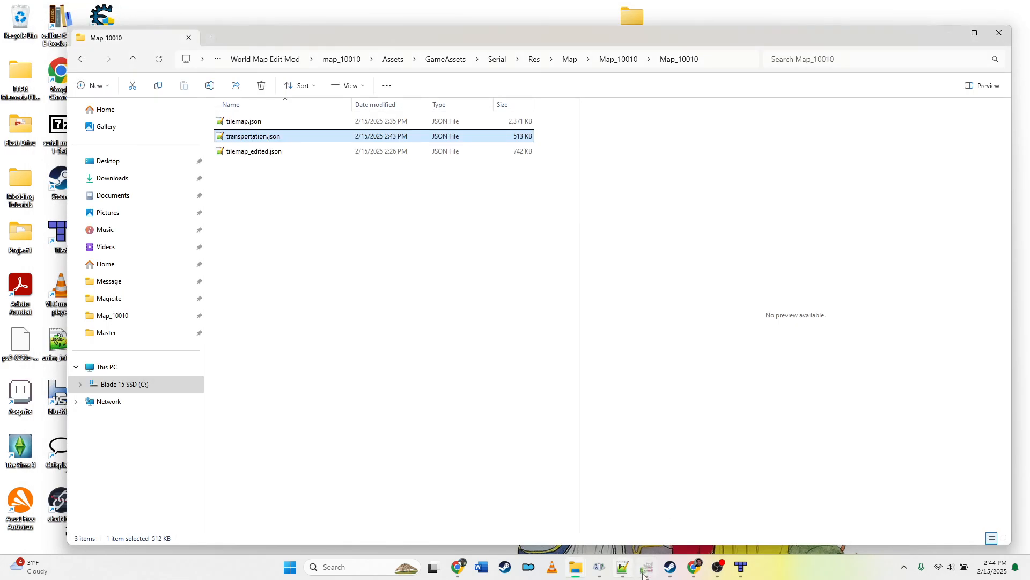
Step: Launch FINAL FANTASY from Steam and load the saved game
click(672, 568)
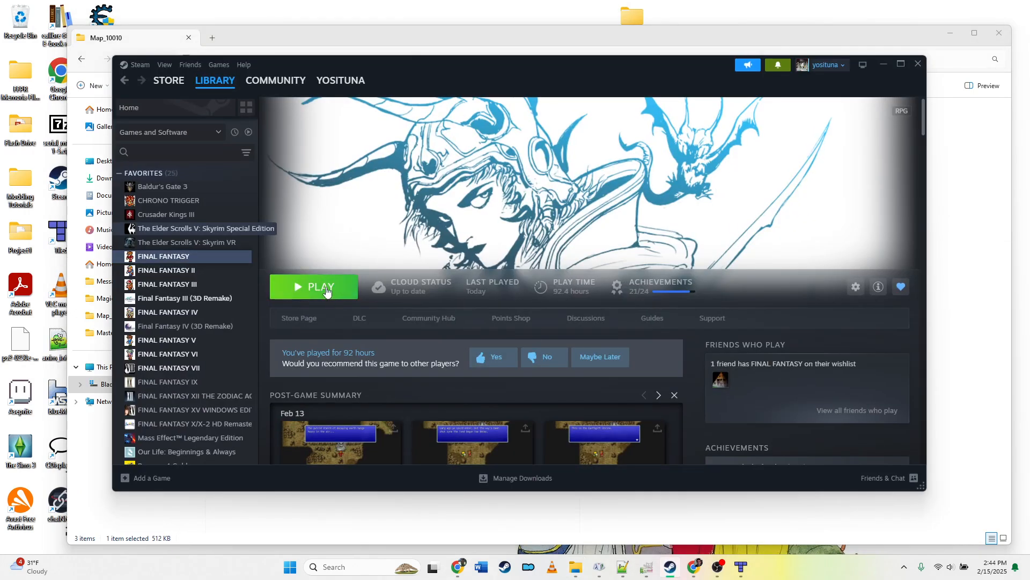
click(327, 289)
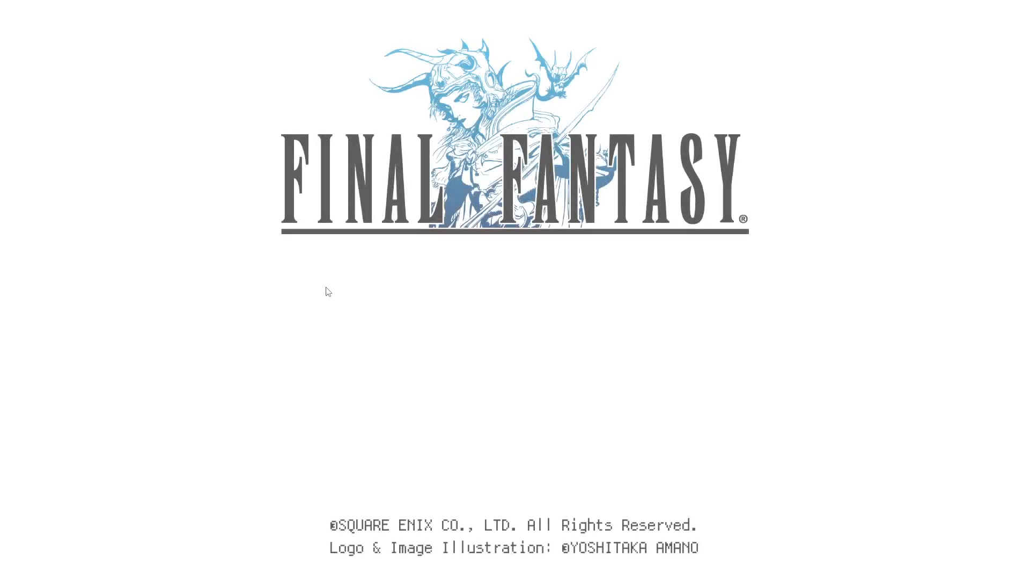
key(Return)
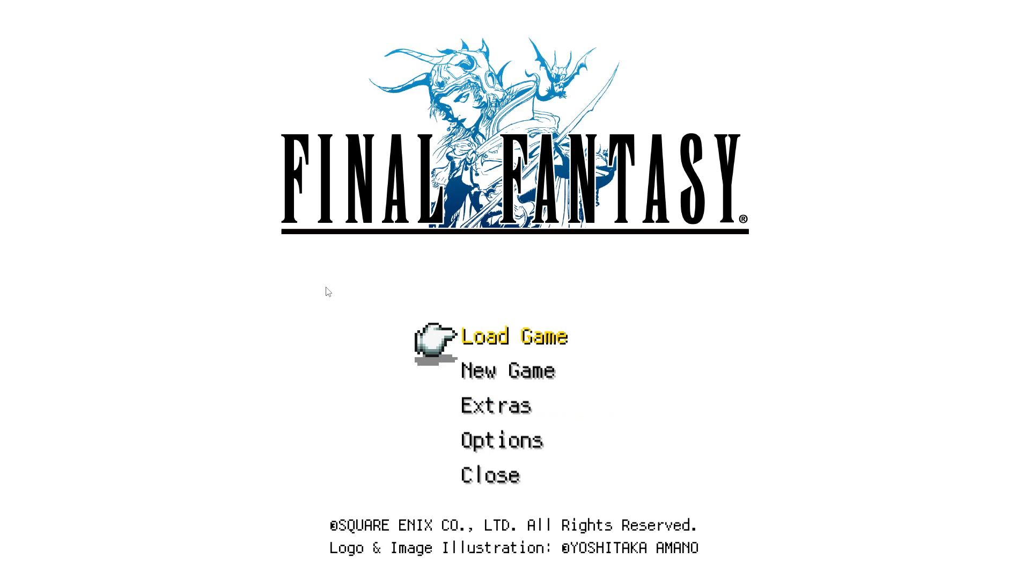
key(Return)
key(Return)
key(Return)
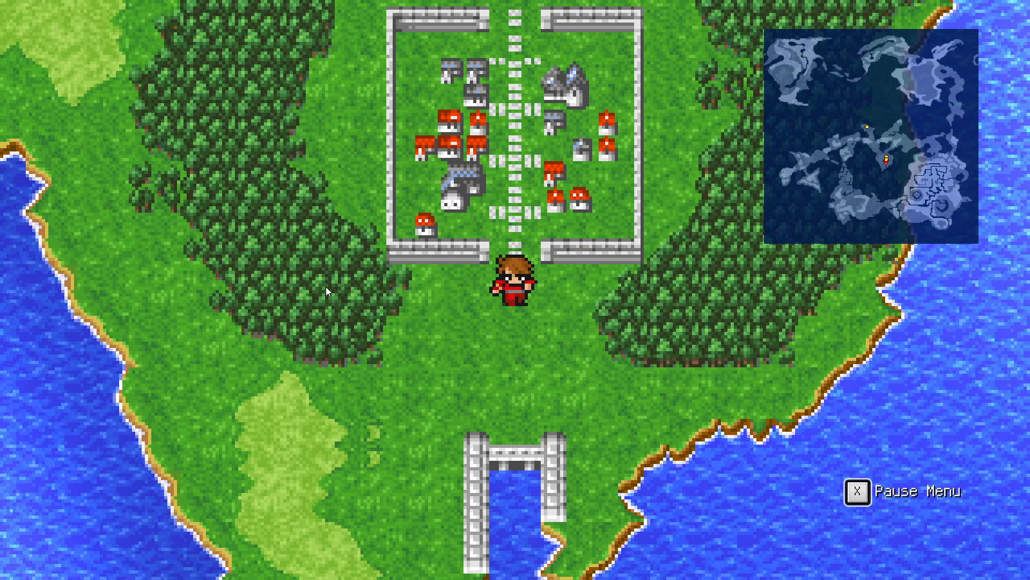
Step: Walk the character west across the world map toward the edited coastline to test it
key(Left)
key(Up)
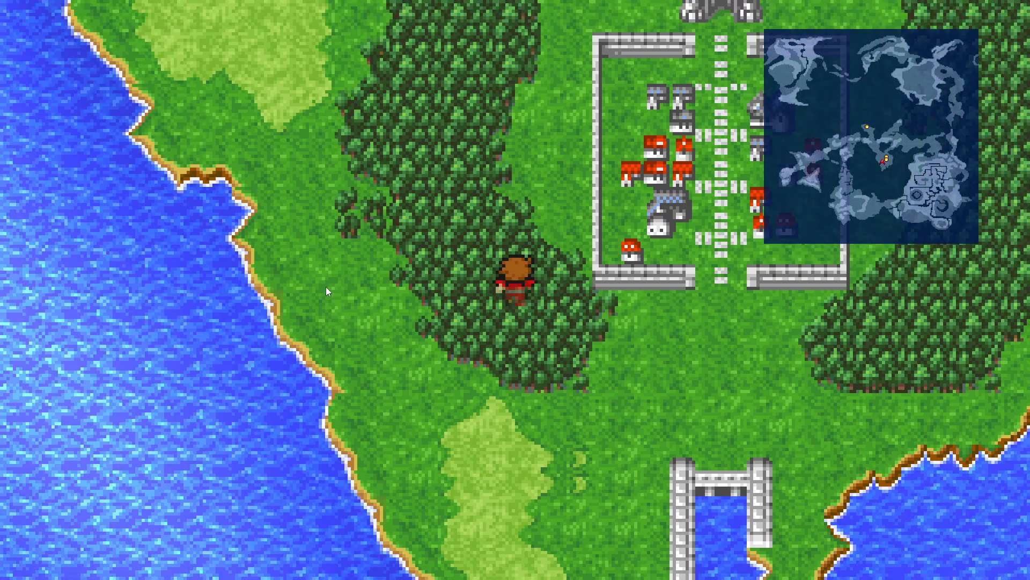
key(Left)
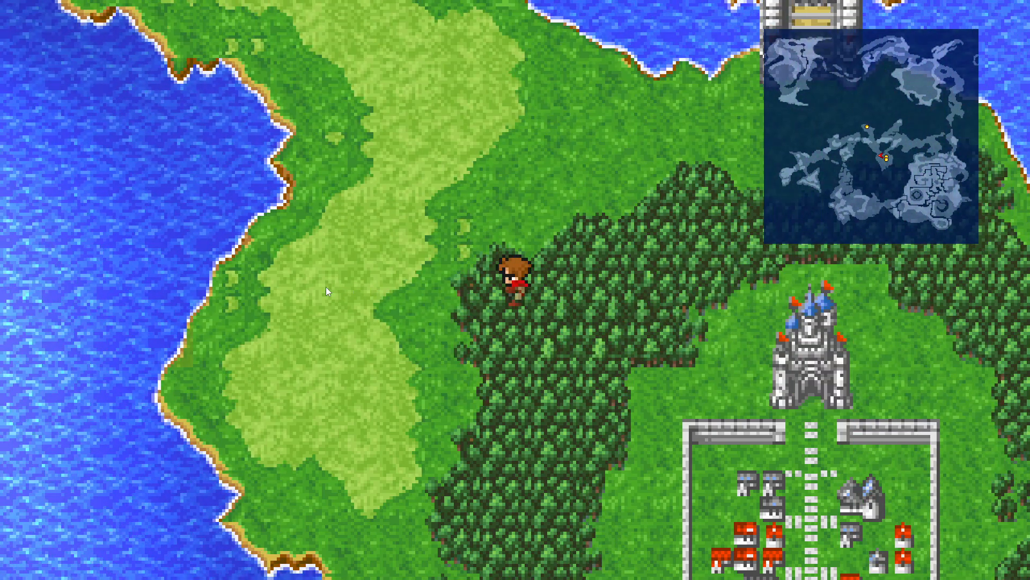
key(Down)
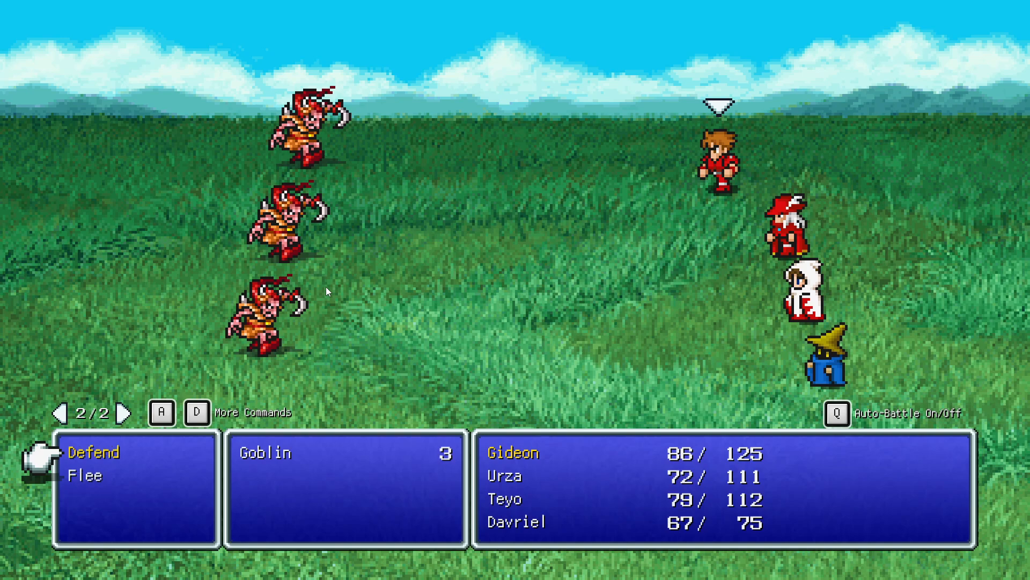
Step: Flee from the Goblin battle by choosing Flee for each party member
key(Return)
key(d)
key(Down)
key(Return)
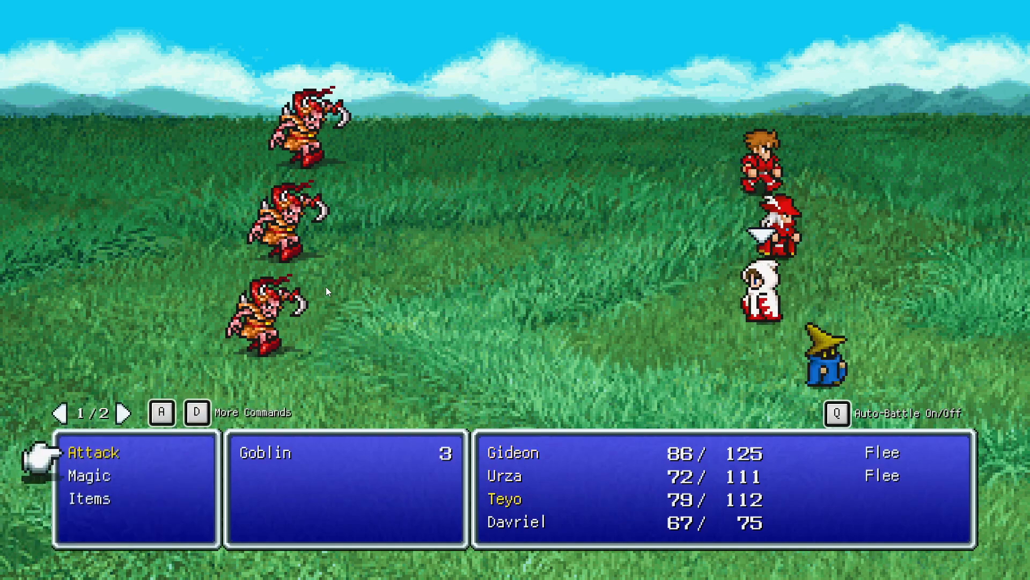
key(d)
key(Down)
key(Return)
key(d)
key(Down)
key(Return)
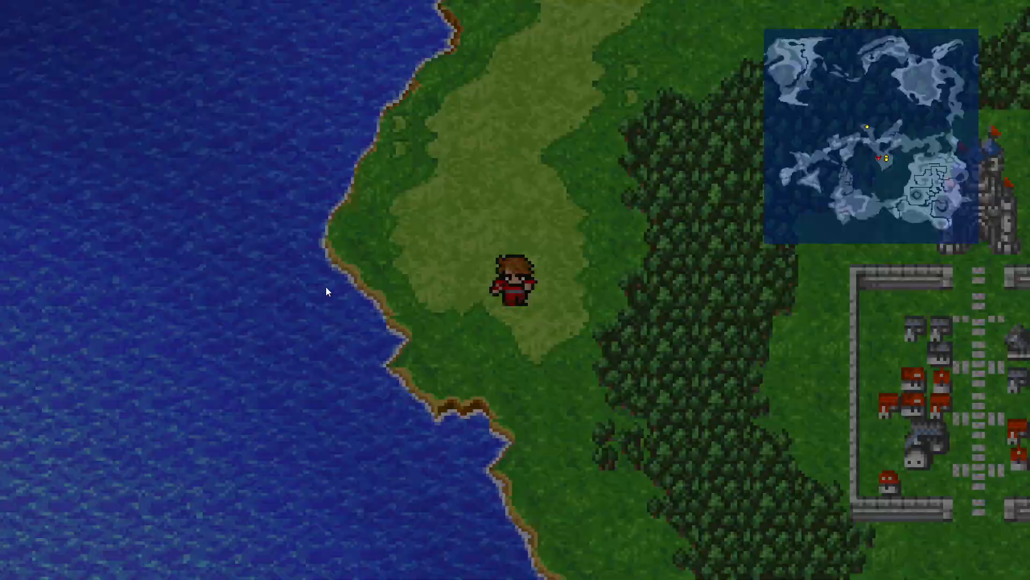
Step: Turn off random encounters and walk the character east past Cornelia, then north to the mountain cave entrance
key(F3)
key(Right)
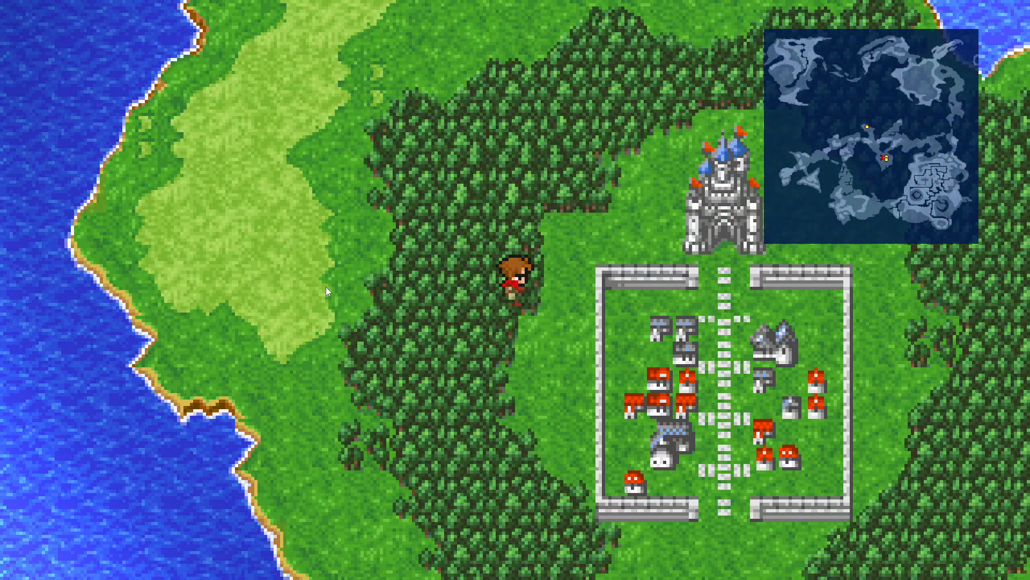
key(Down)
key(Right)
key(Up)
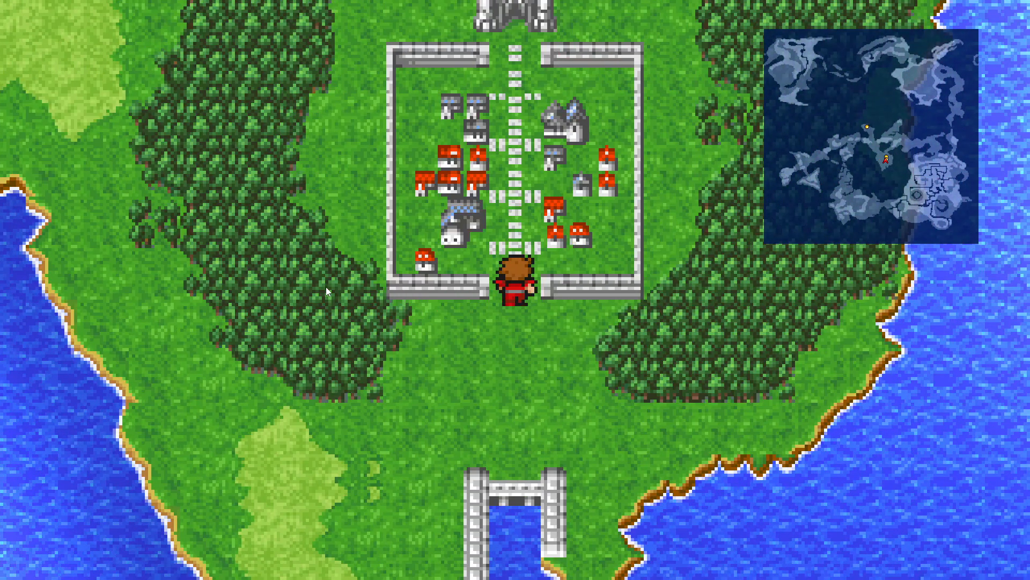
key(Left)
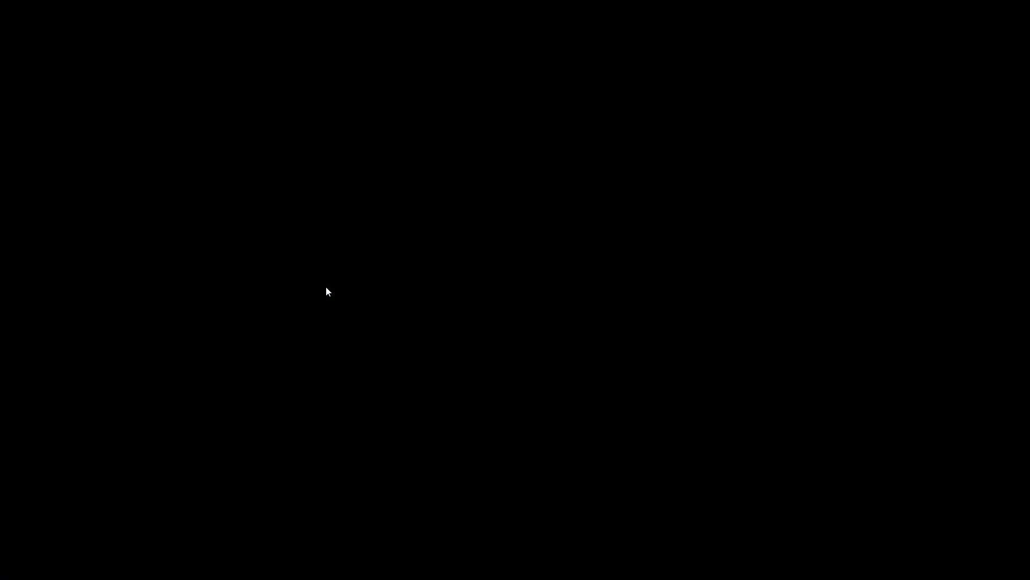
key(Down)
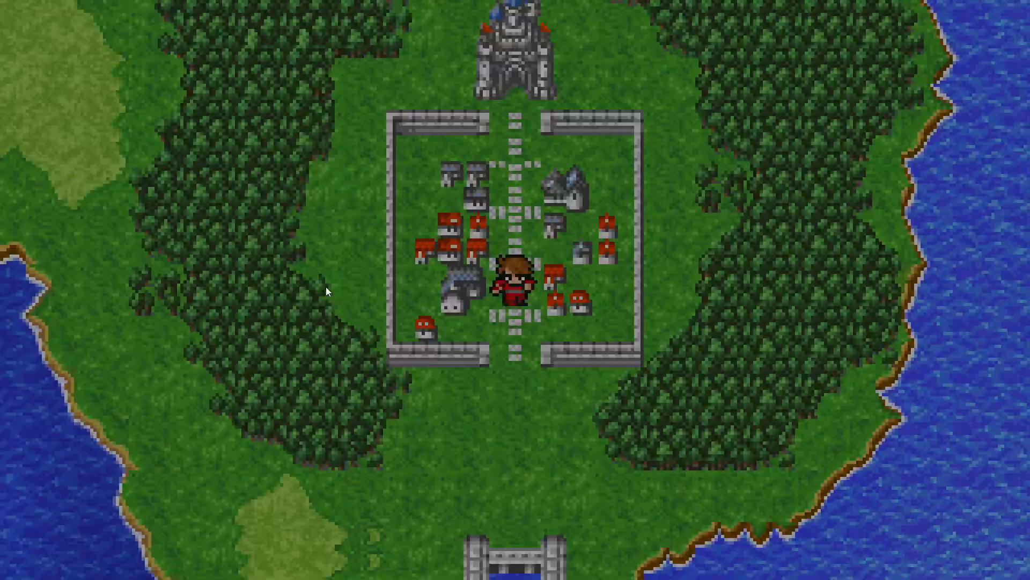
key(Down)
key(Left)
key(Left)
key(Up)
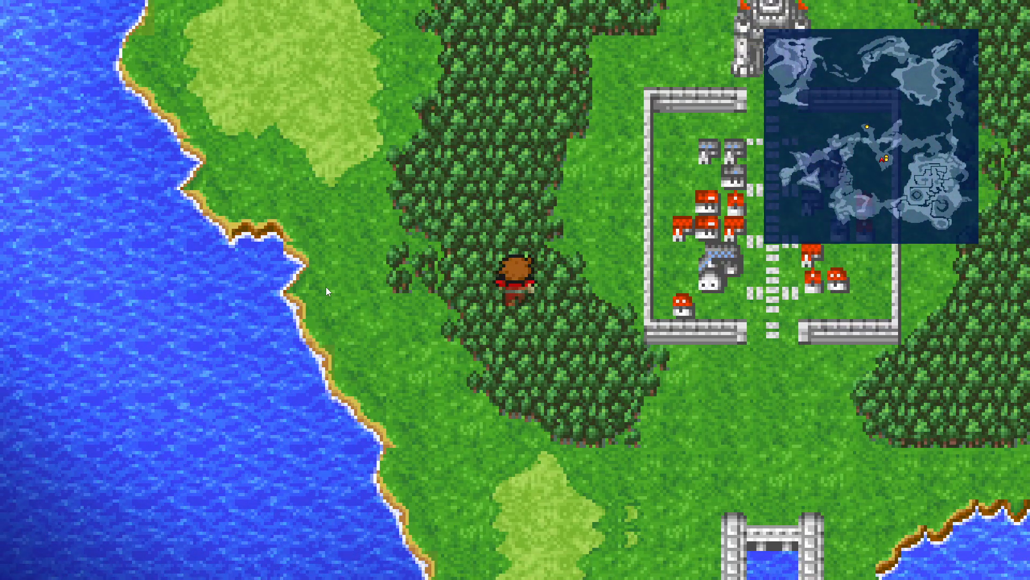
key(Up)
key(Left)
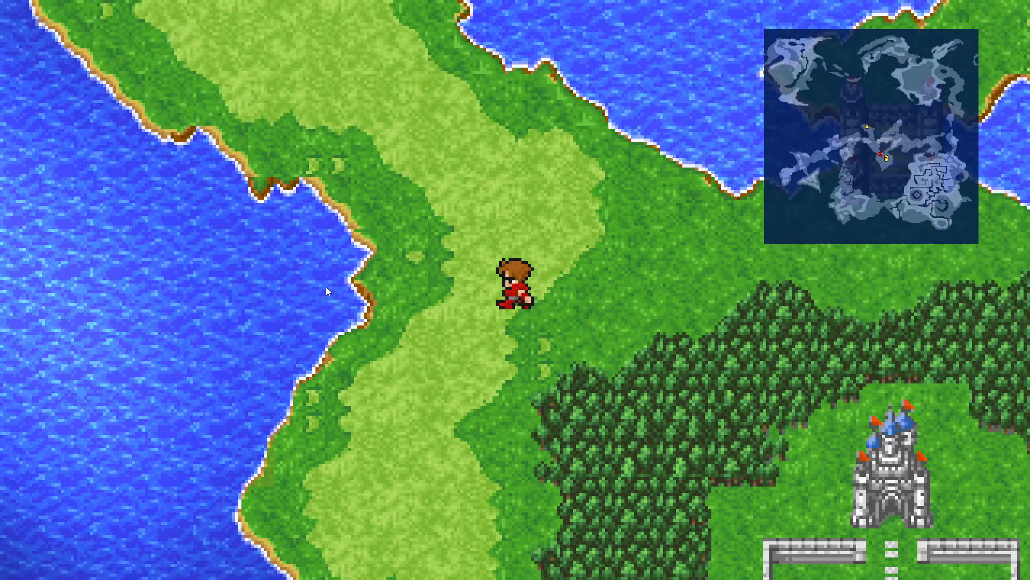
key(Up)
key(Left)
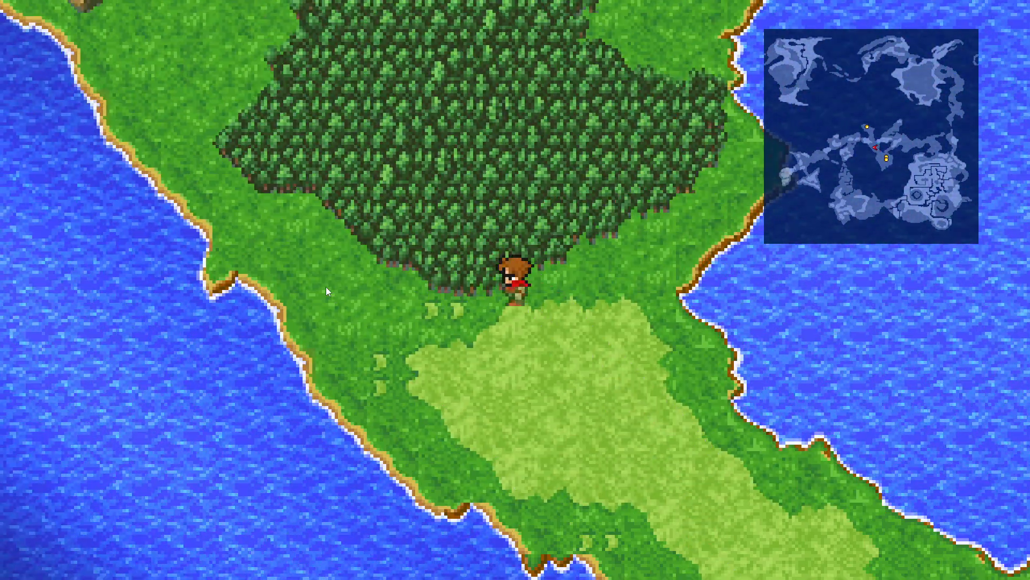
key(Left)
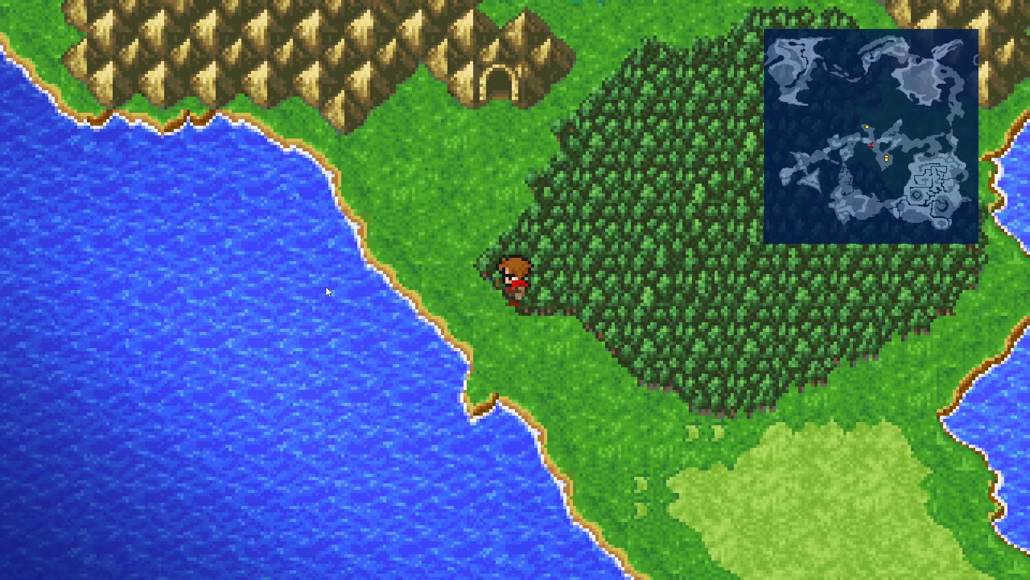
key(Up)
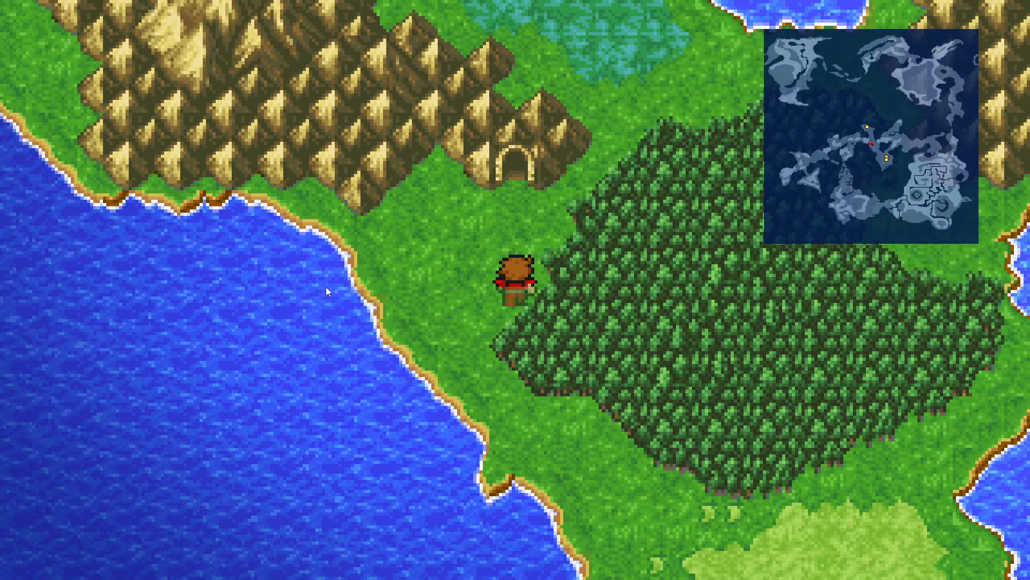
key(Left)
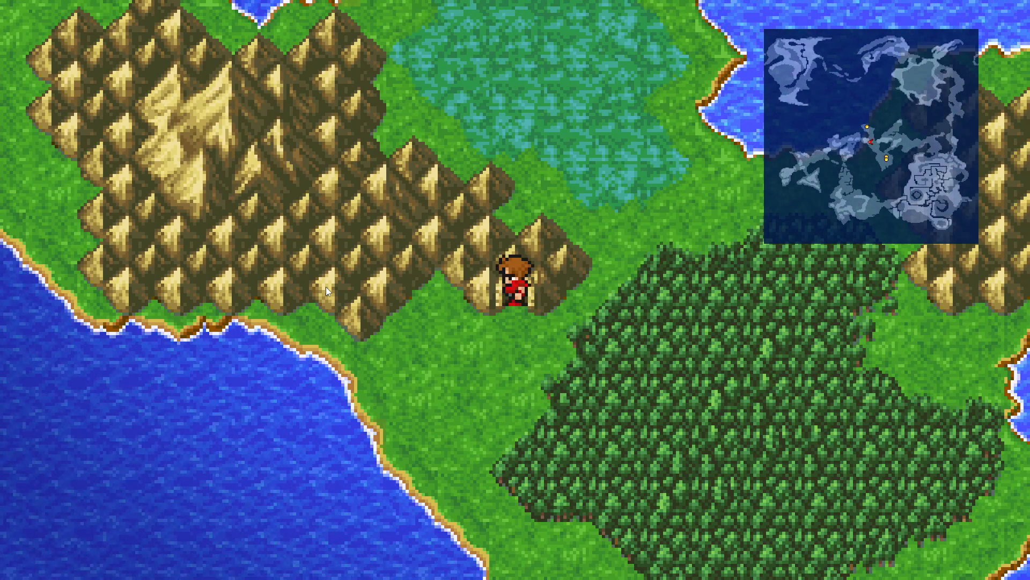
Step: Step repeatedly into and back out of the cave entrance to test the tile's passability
key(Right)
key(Left)
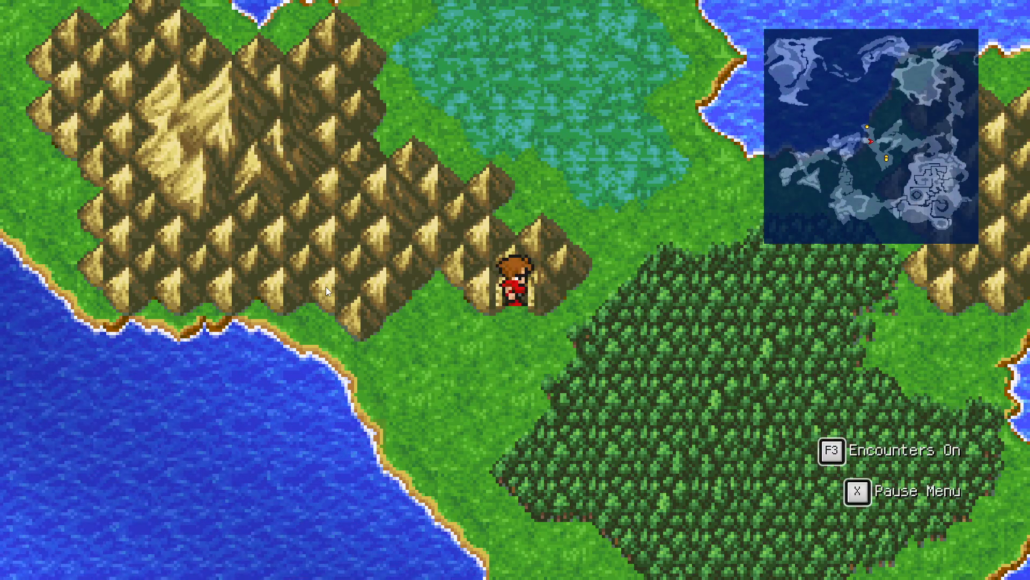
key(Up)
key(Down)
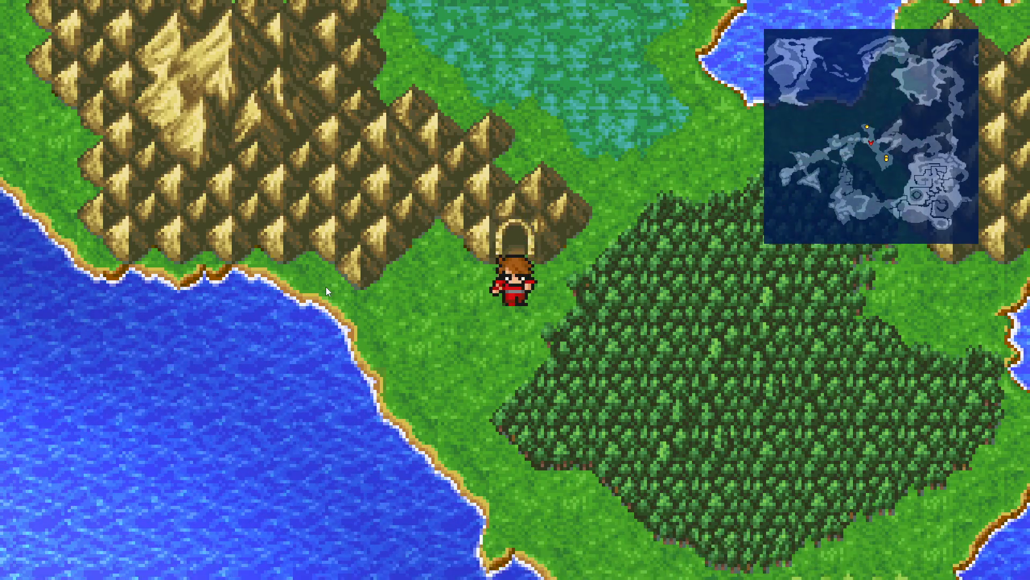
key(Up)
key(Down)
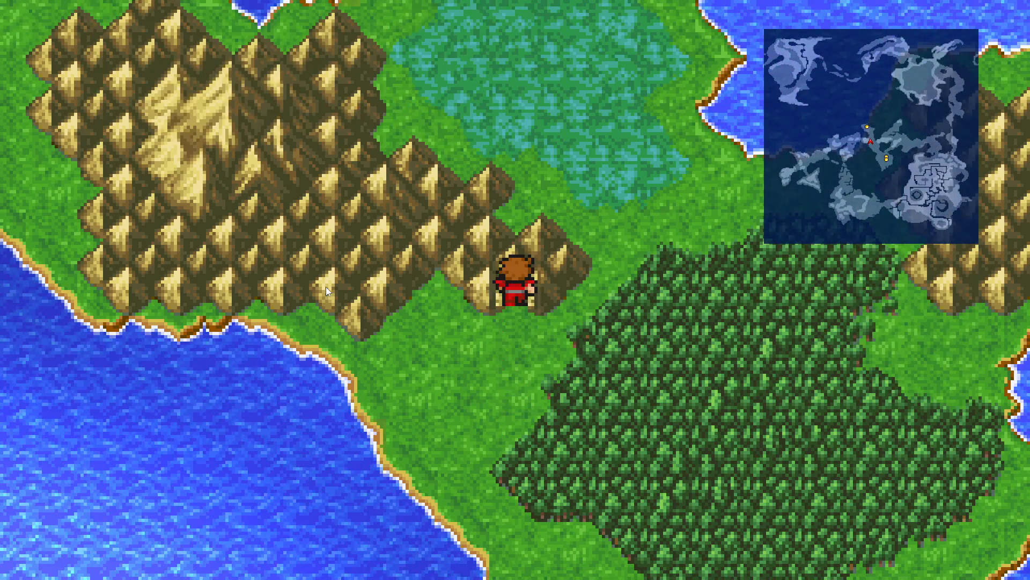
key(Up)
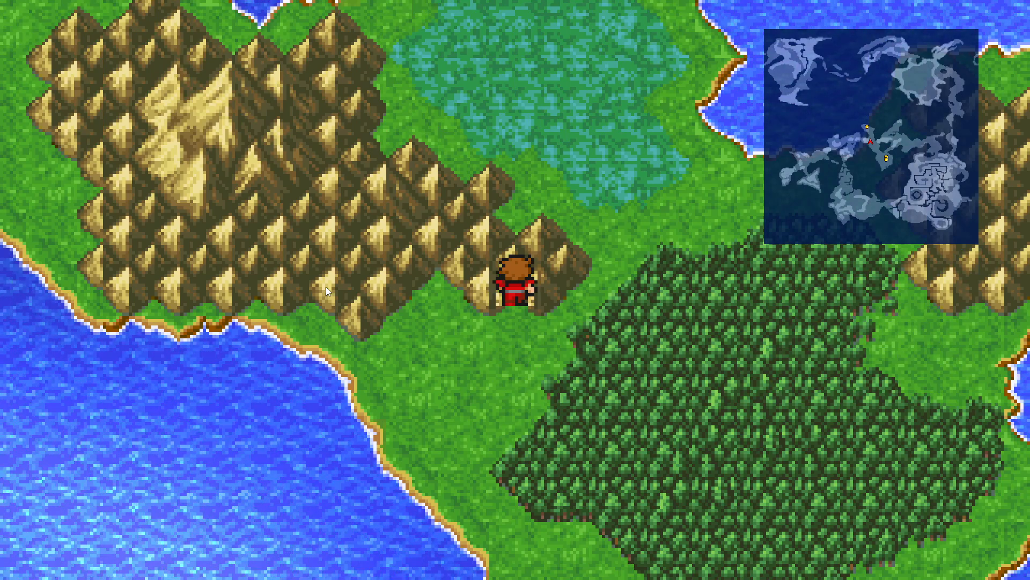
key(Down)
key(Up)
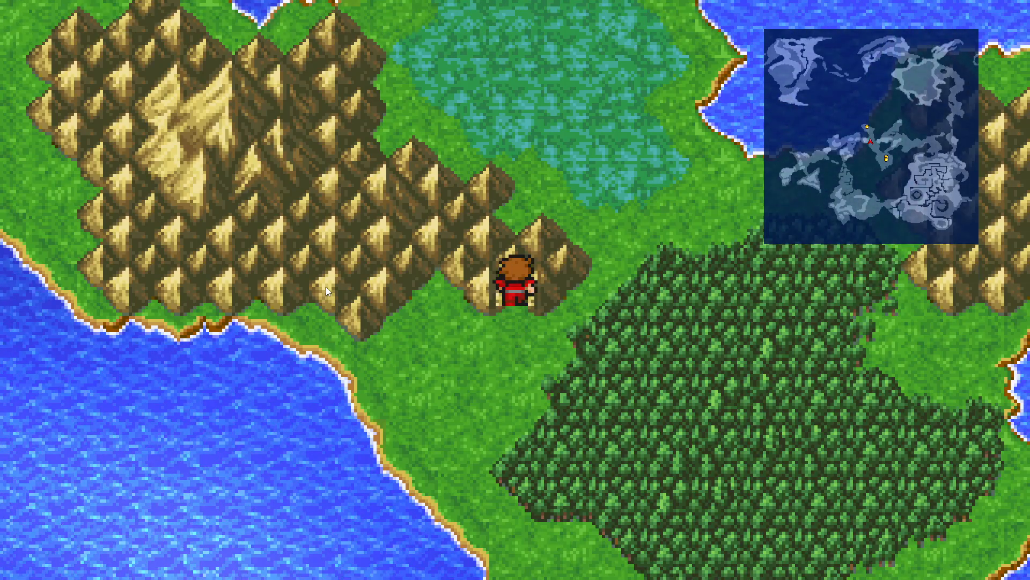
key(Down)
key(Up)
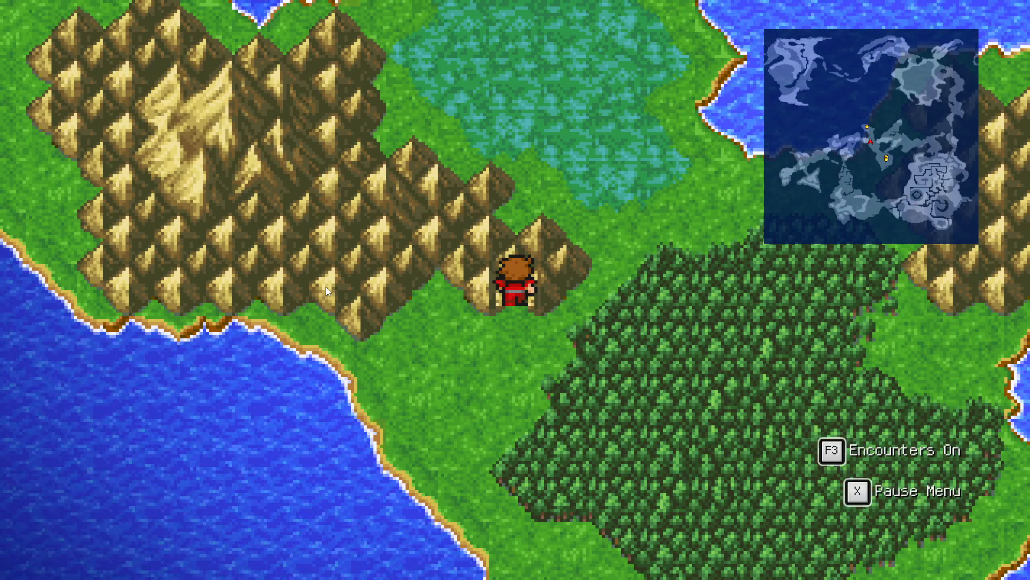
key(Down)
key(Up)
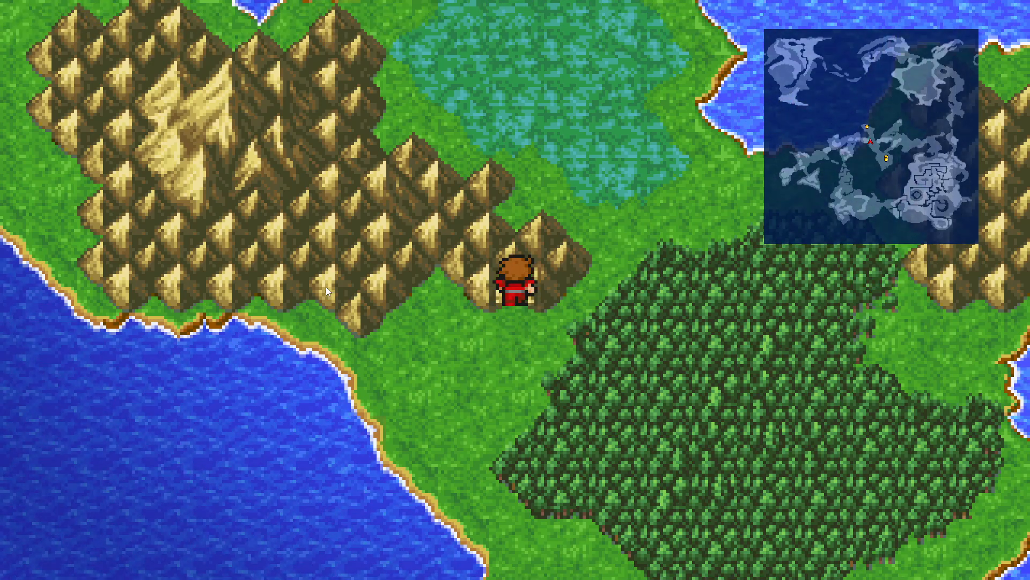
key(Down)
key(Up)
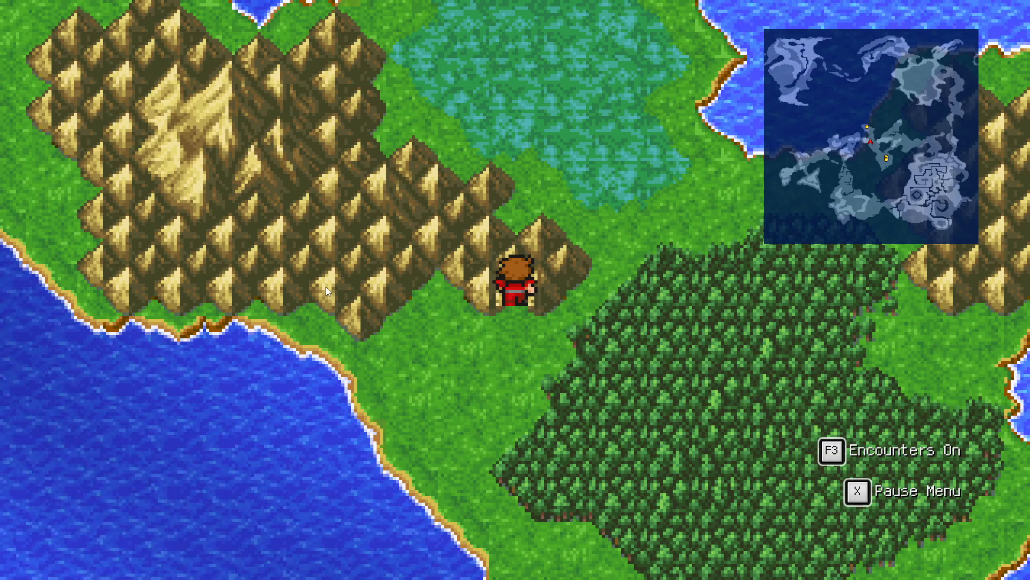
Step: Walk around the land east and north of the cave to check the surrounding terrain
key(Down)
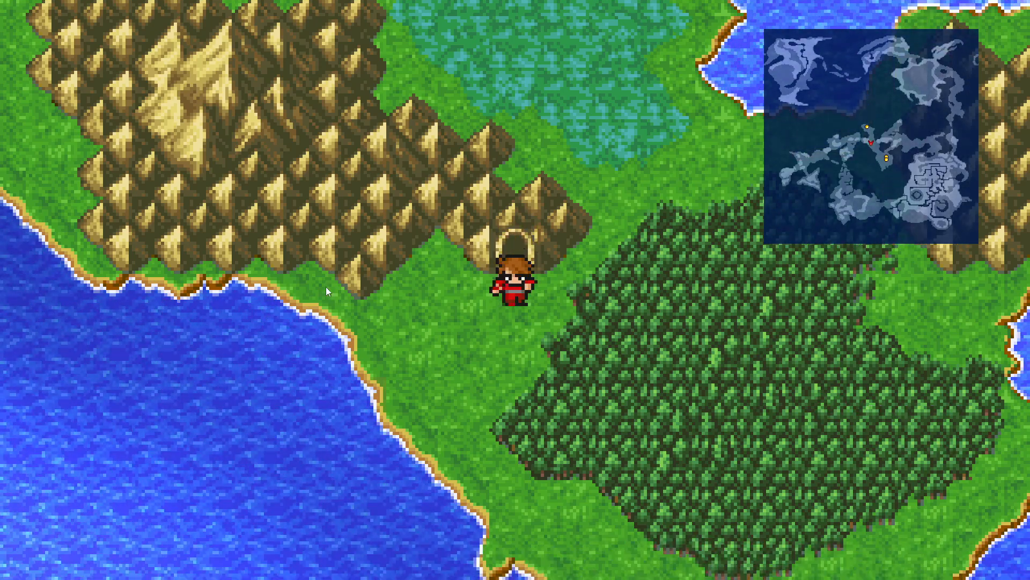
key(Right)
key(Right)
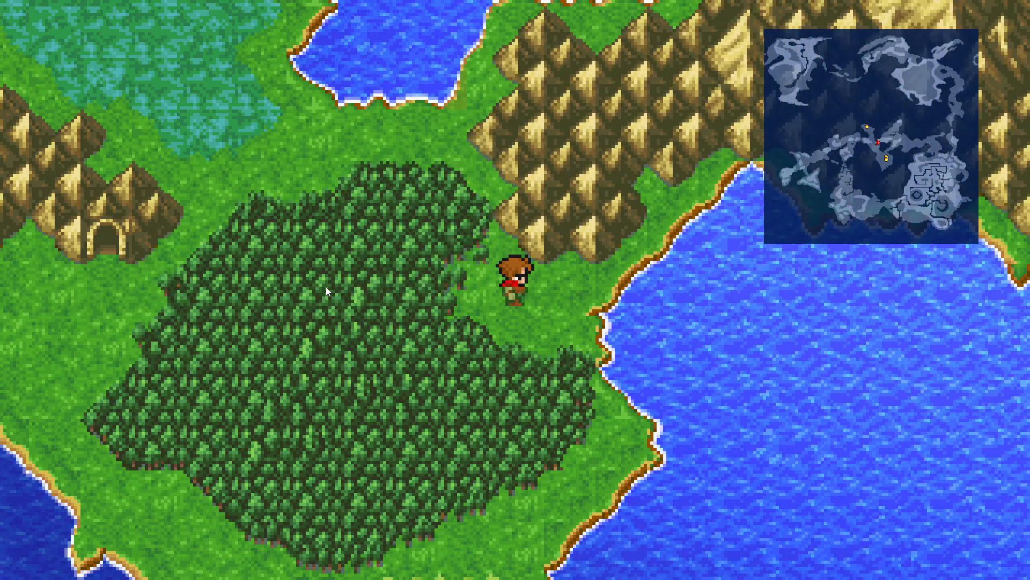
key(Left)
key(Up)
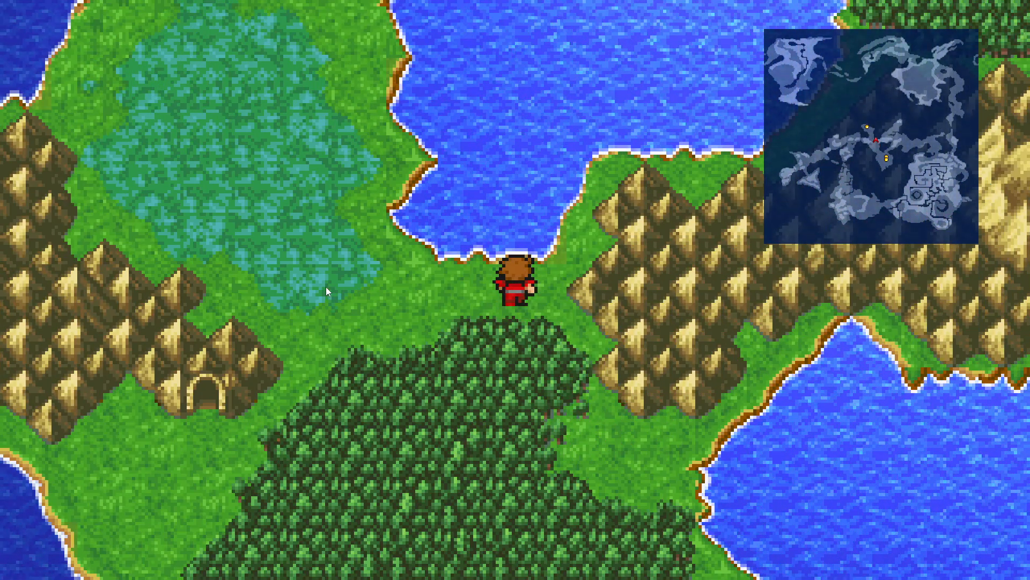
key(Left)
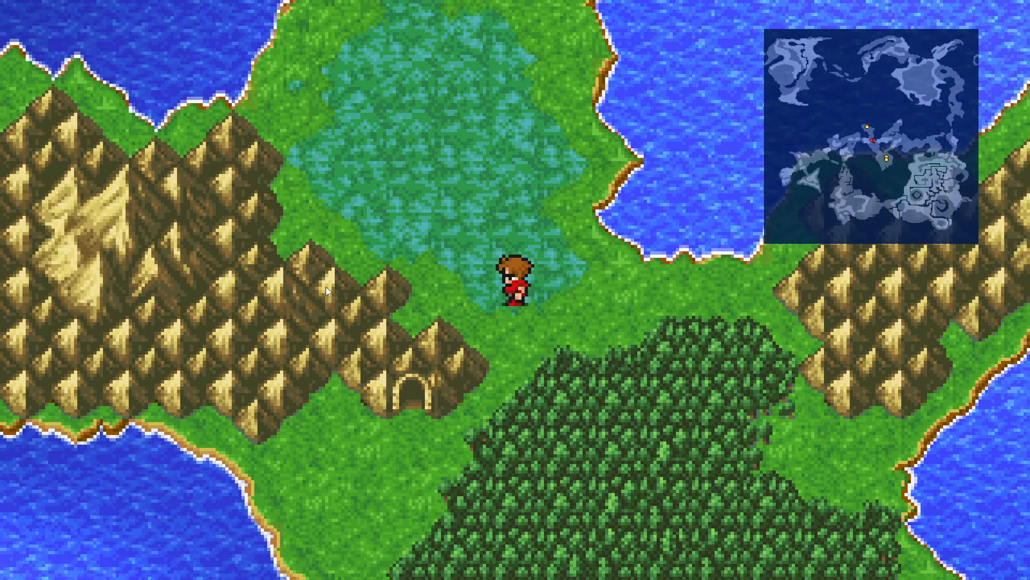
key(Down)
key(Down)
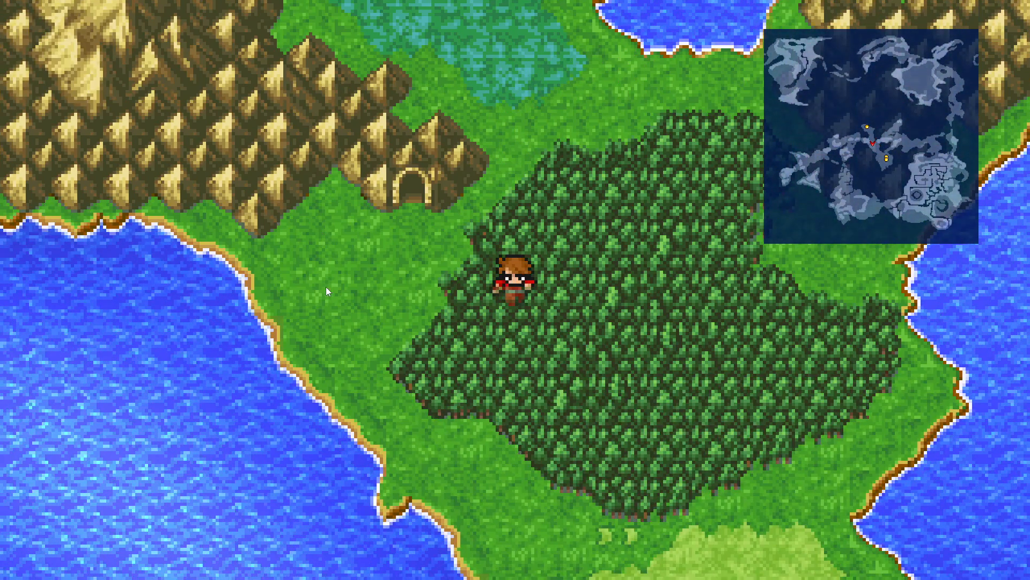
Step: Open the game menu and quit the game through Configuration
key(Tab)
key(Up)
key(Up)
key(Up)
key(Up)
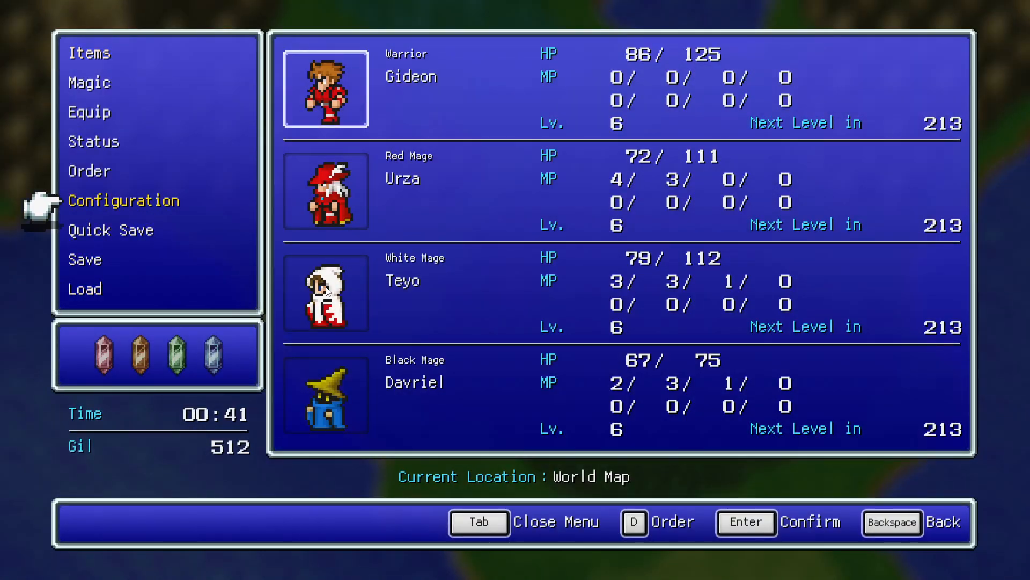
key(Return)
key(Up)
key(Return)
key(Left)
key(Return)
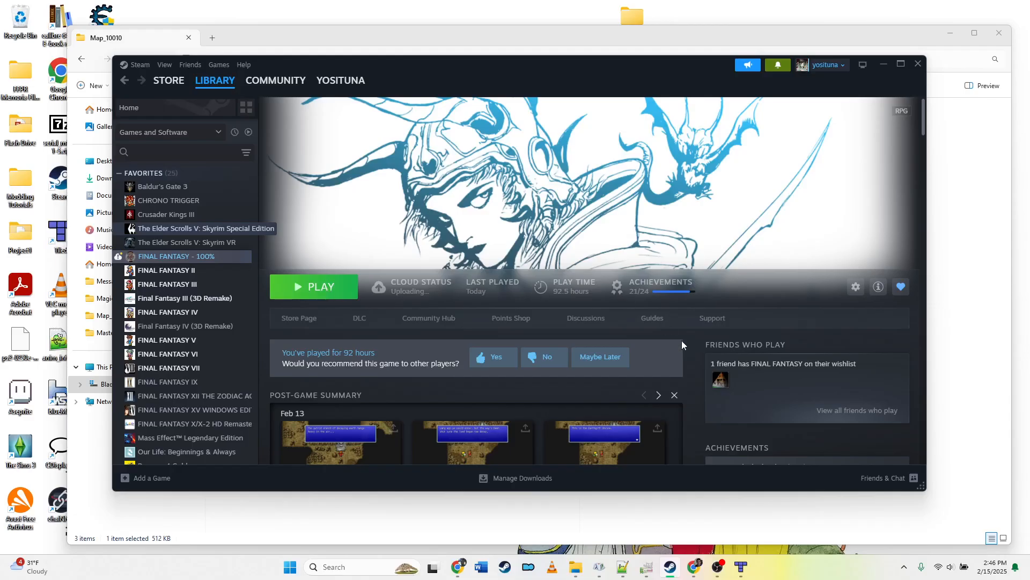
Step: Minimize Steam and navigate in File Explorer up to the Magicite mods folder
mouse_move(699, 573)
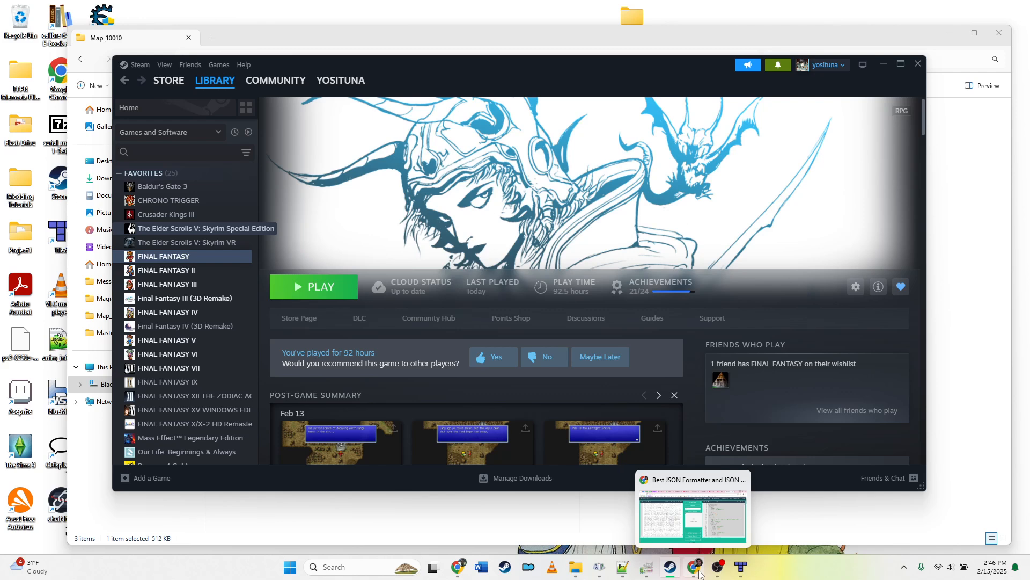
click(883, 65)
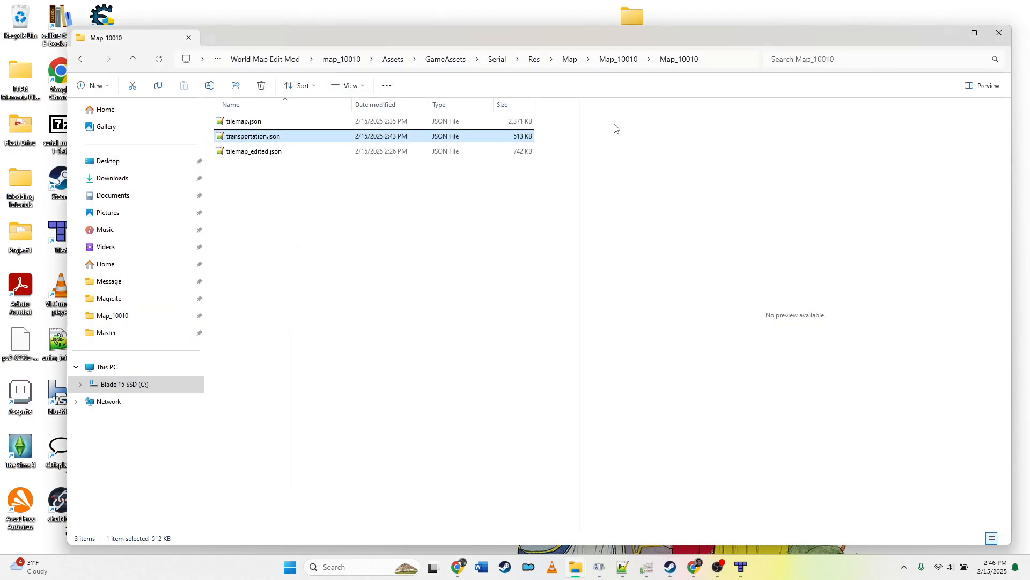
click(288, 61)
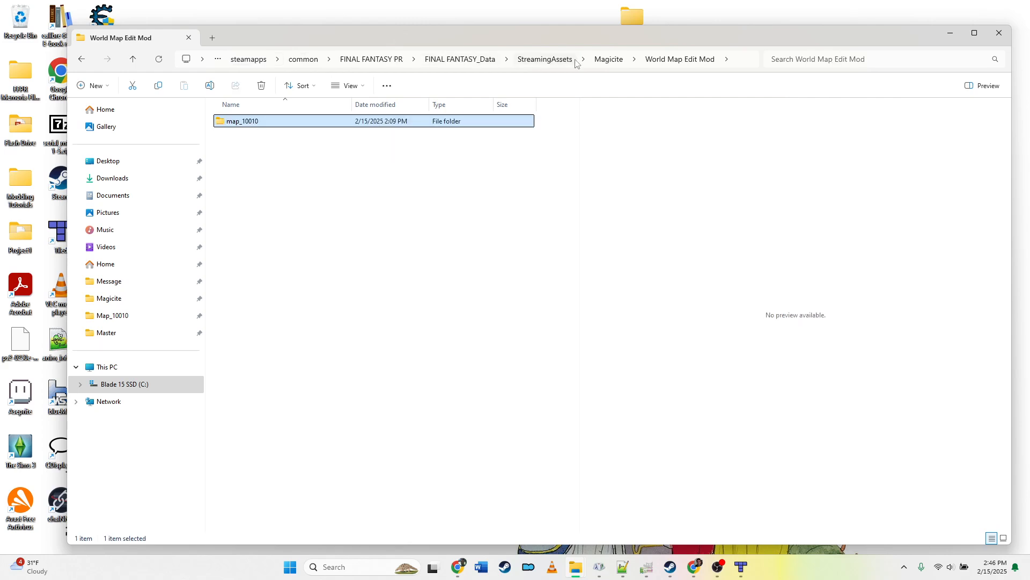
click(620, 64)
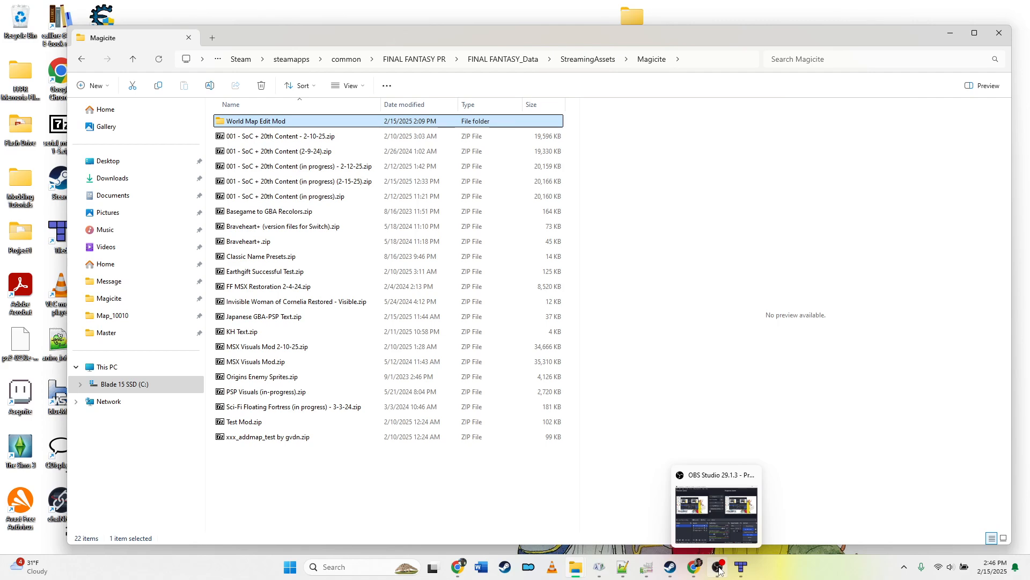
click(719, 568)
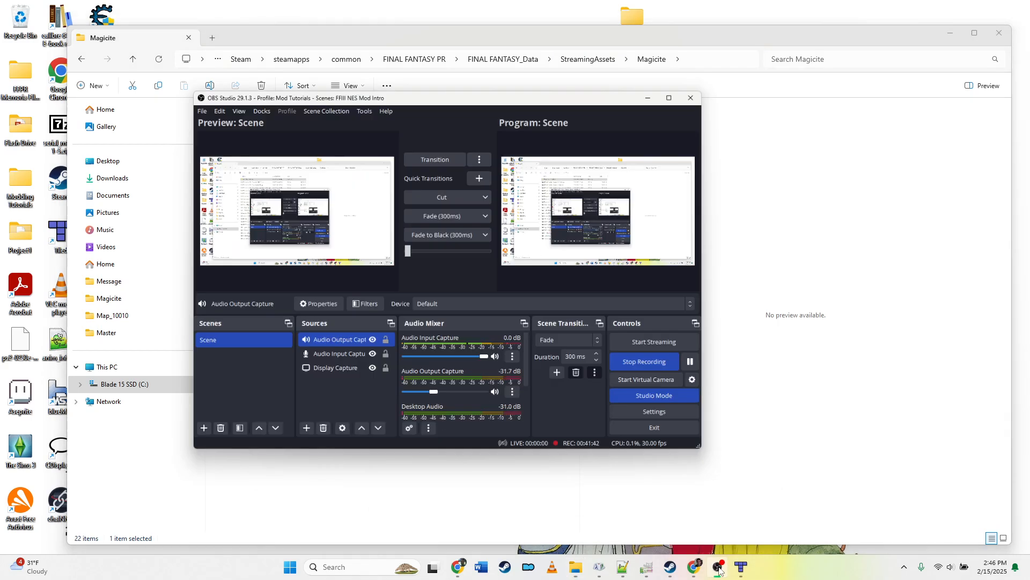